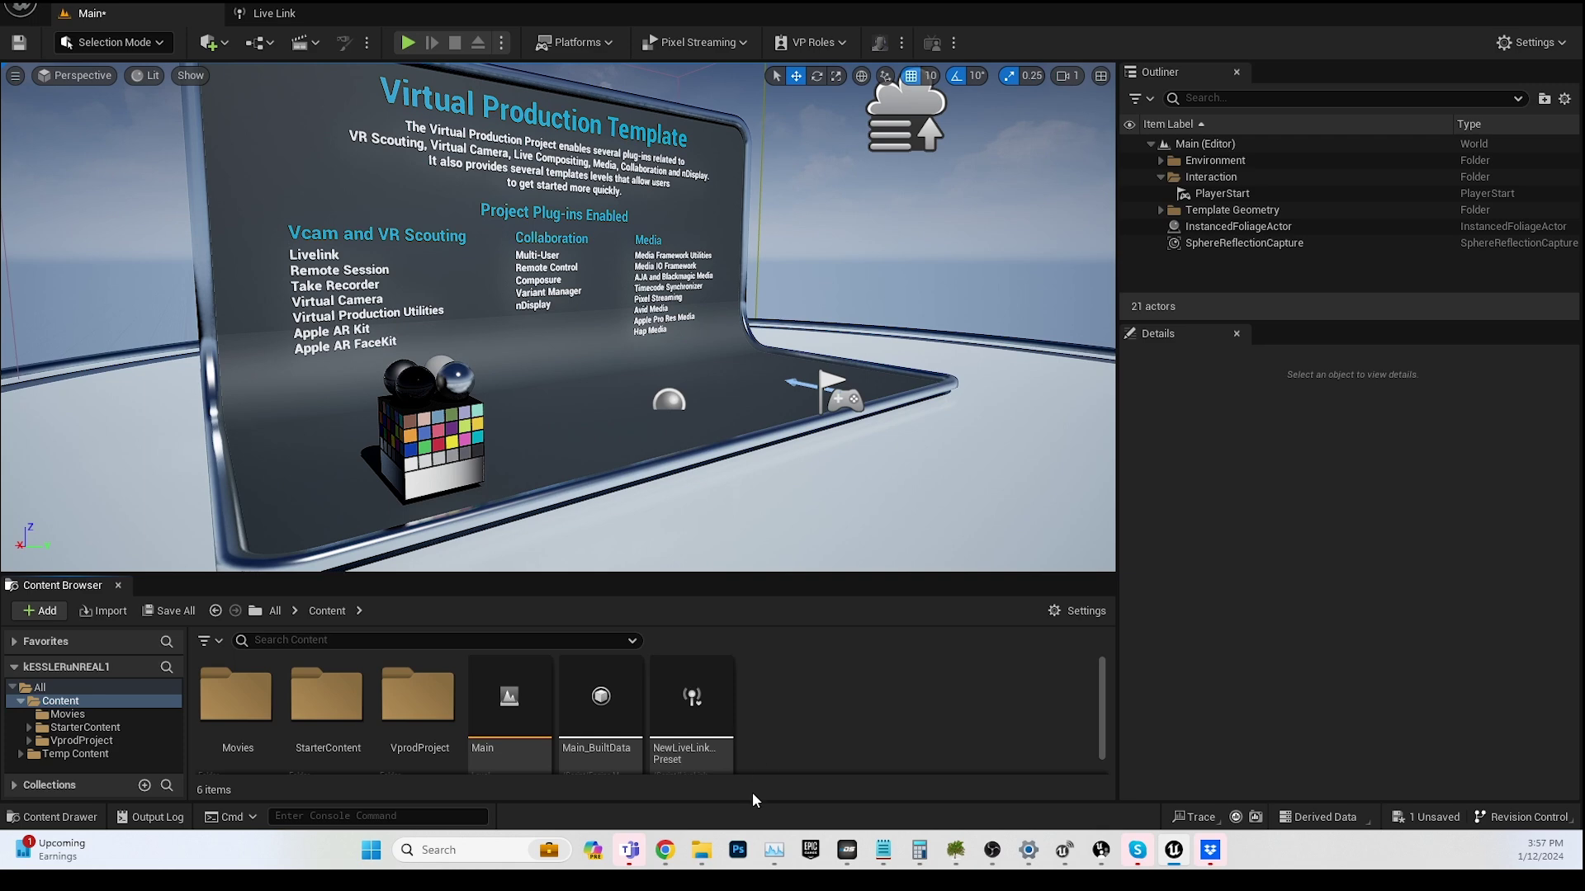
Step: Switch to Kessler kOS and maximize its window
{"action": "left_click", "coordinate": [848, 851]}
{"action": "left_click_drag", "start_coordinate": [1017, 435], "coordinate": [926, 93]}
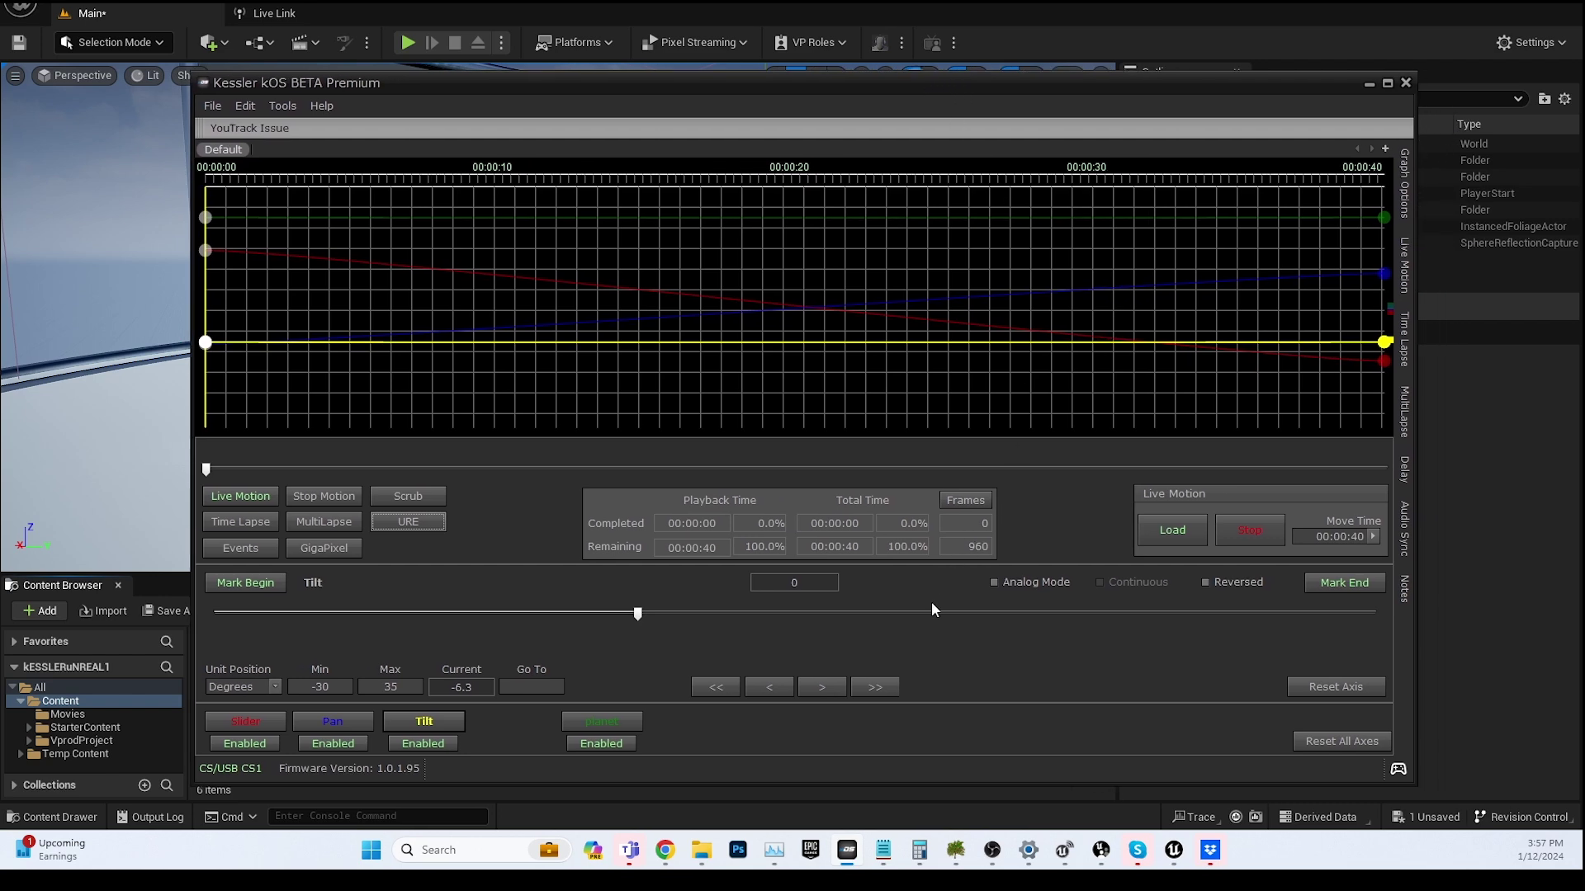
{"action": "left_click", "coordinate": [953, 643]}
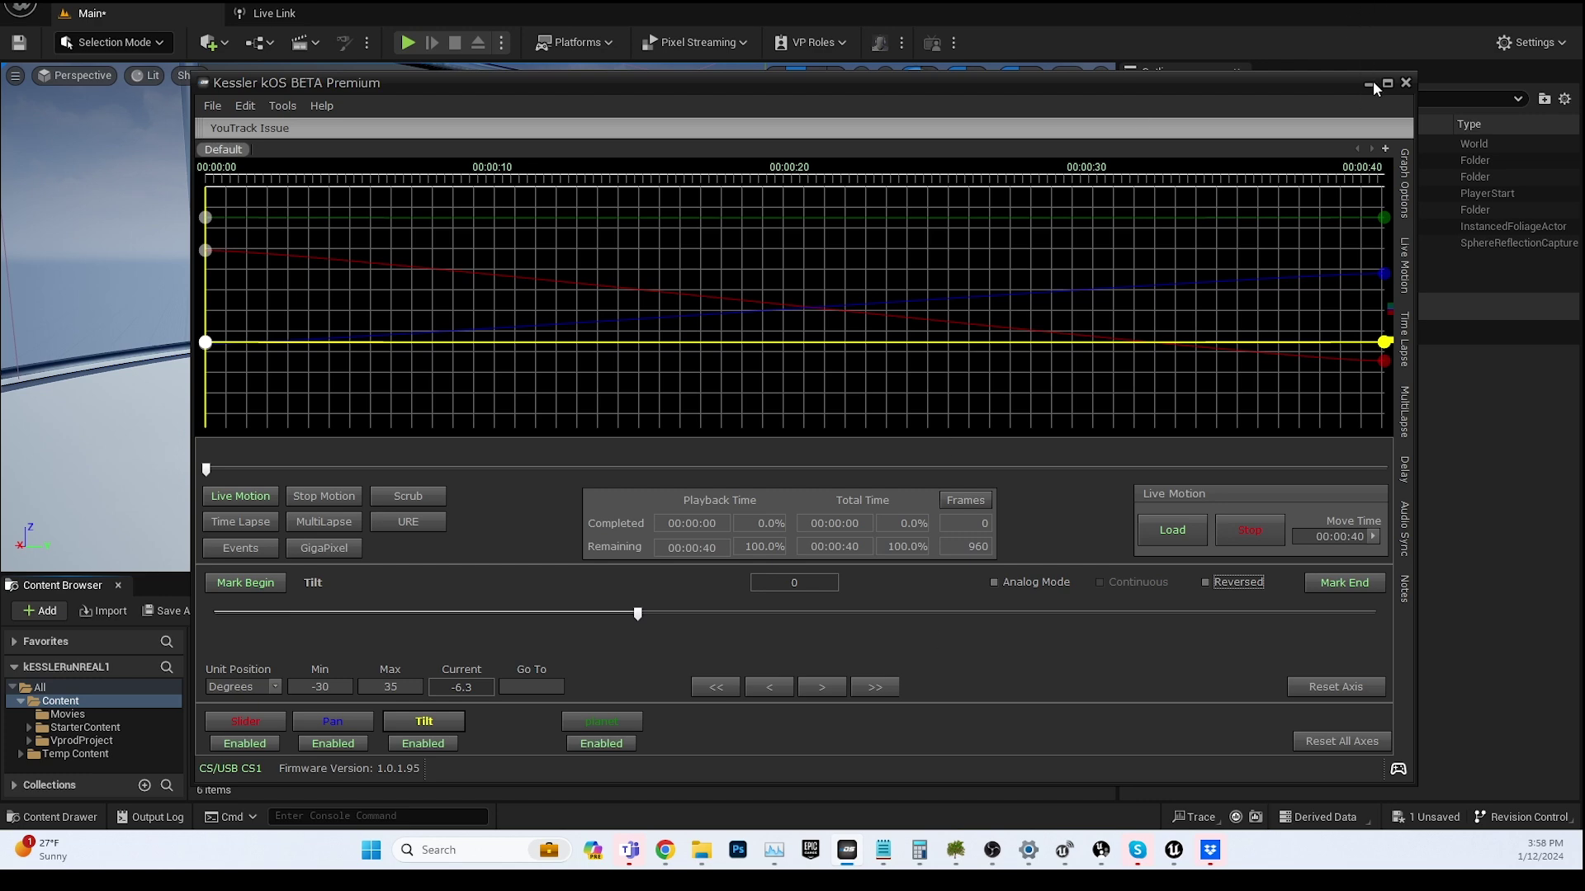
{"action": "left_click_drag", "start_coordinate": [799, 86], "coordinate": [745, 49]}
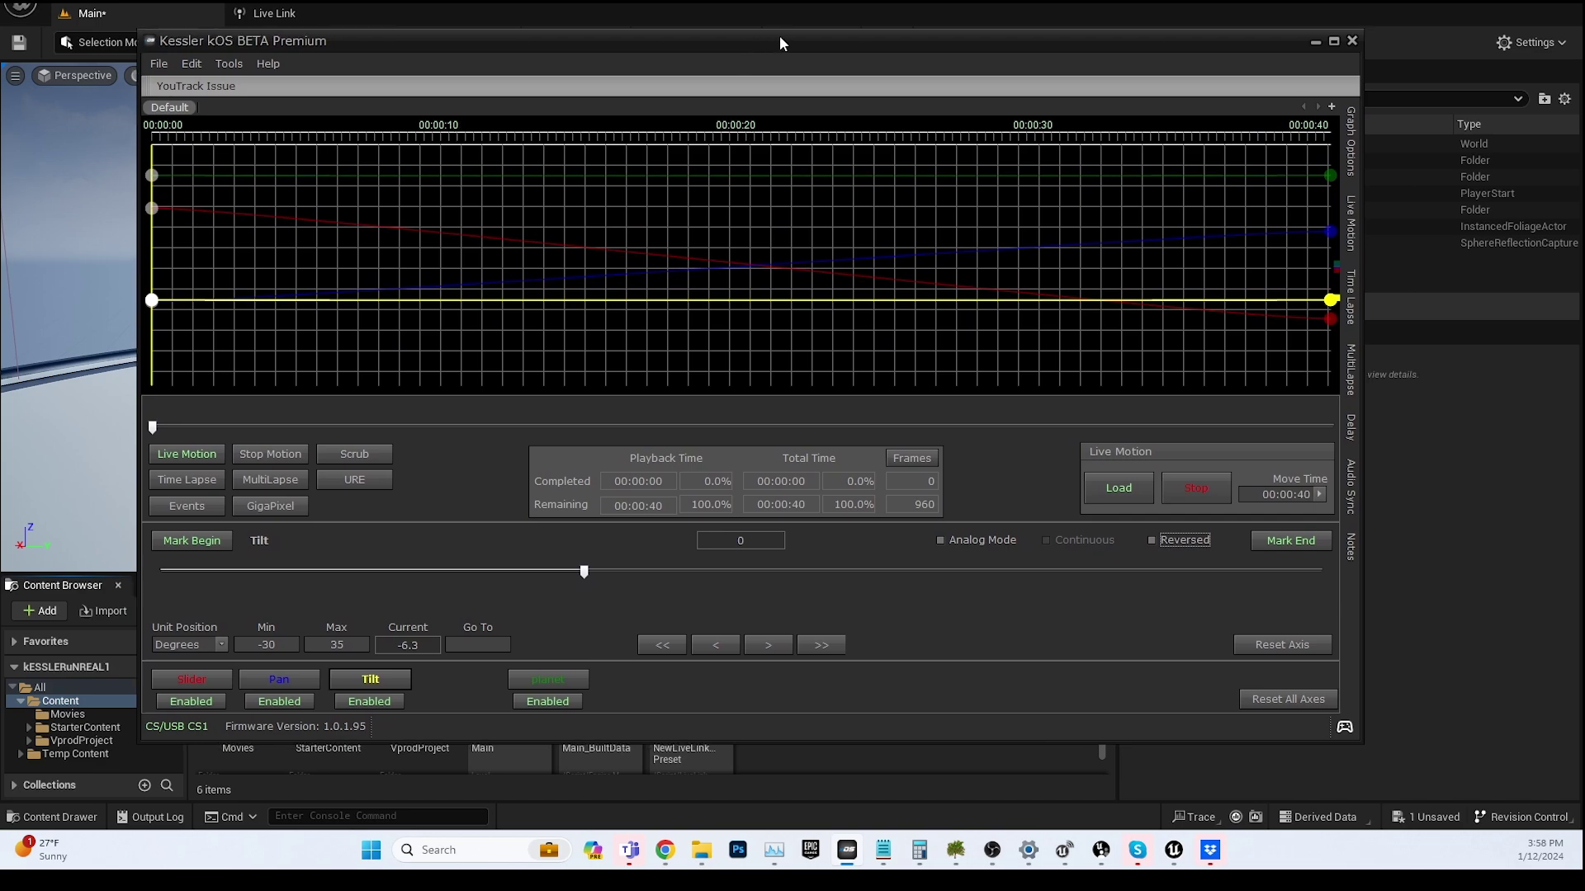
{"action": "left_click", "coordinate": [1333, 41]}
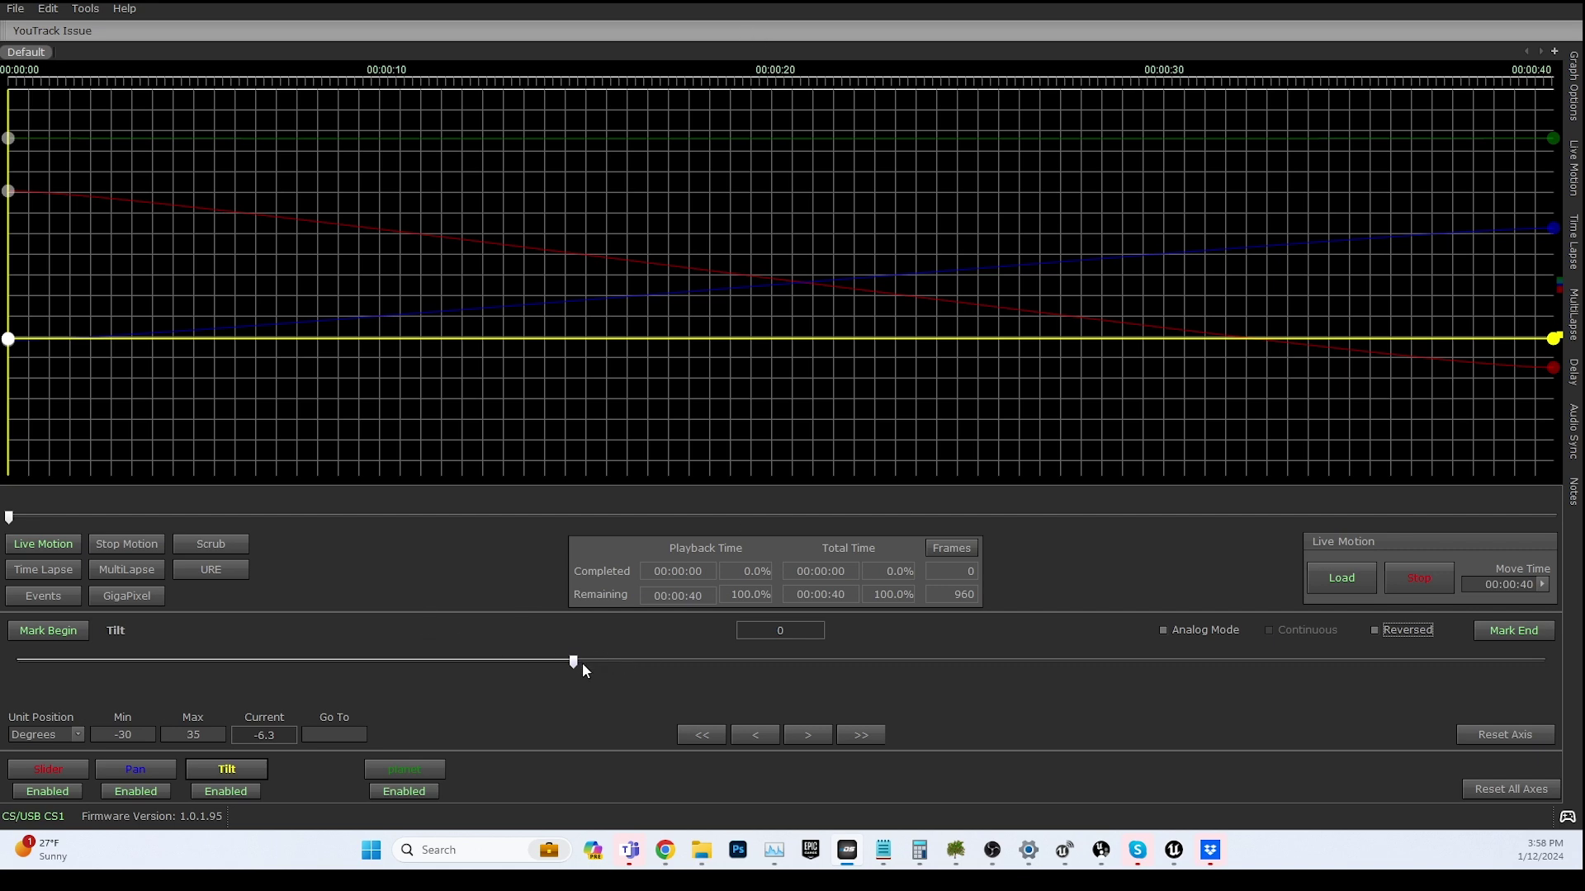
Step: Move the Tilt axis to about 2.5 degrees and inspect the Pan axis's minimum, maximum and go-to settings
{"action": "left_click_drag", "start_coordinate": [578, 663], "coordinate": [779, 675]}
{"action": "left_click", "coordinate": [141, 761]}
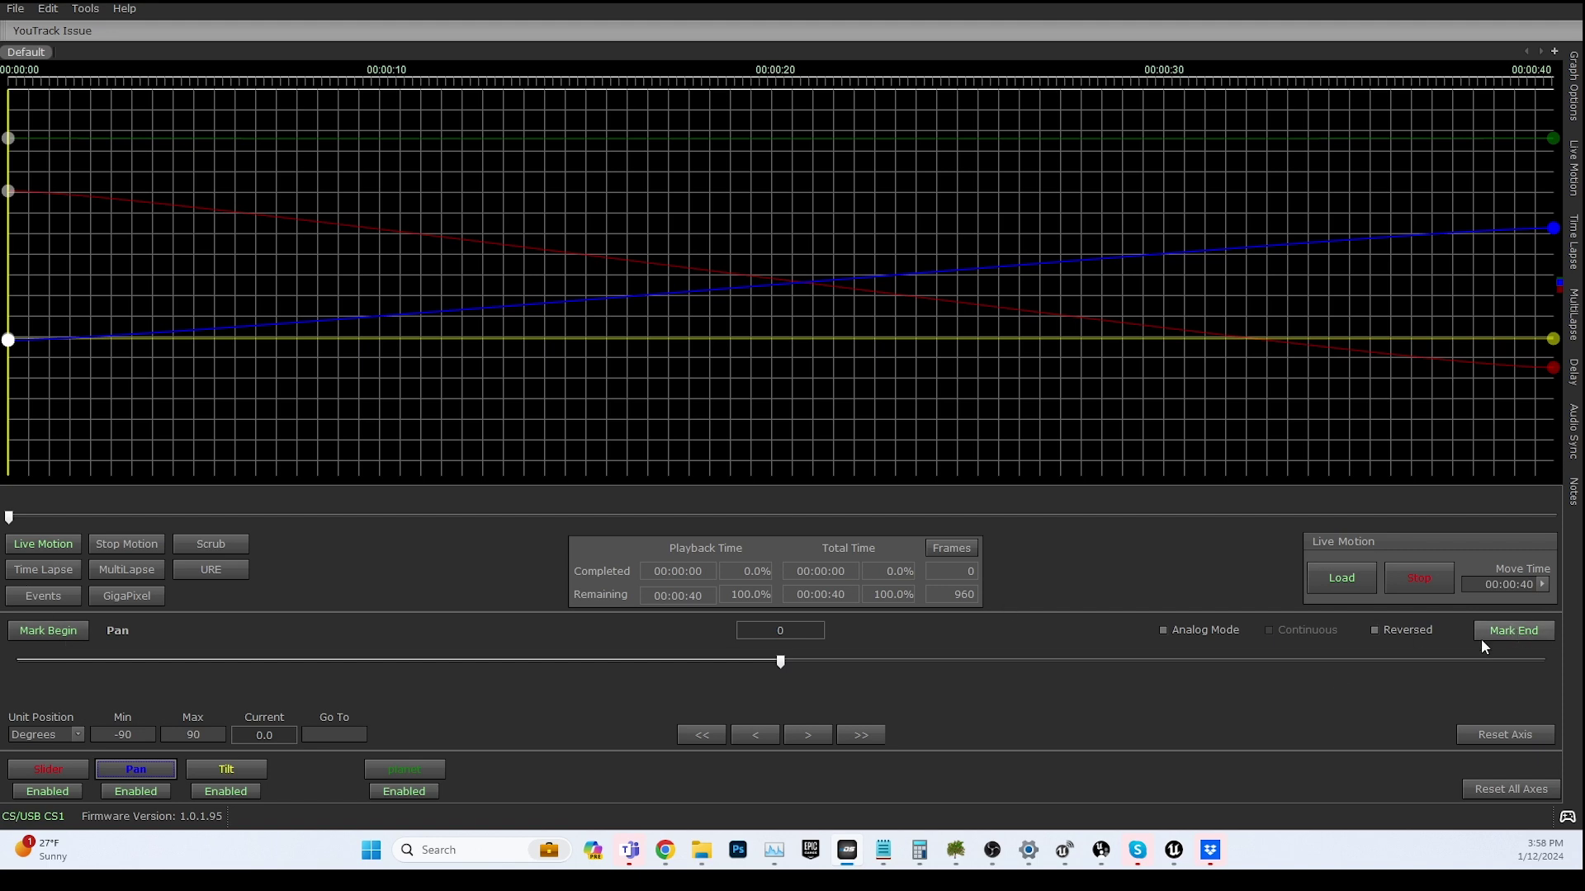
{"action": "left_click", "coordinate": [140, 731]}
{"action": "left_click", "coordinate": [198, 733]}
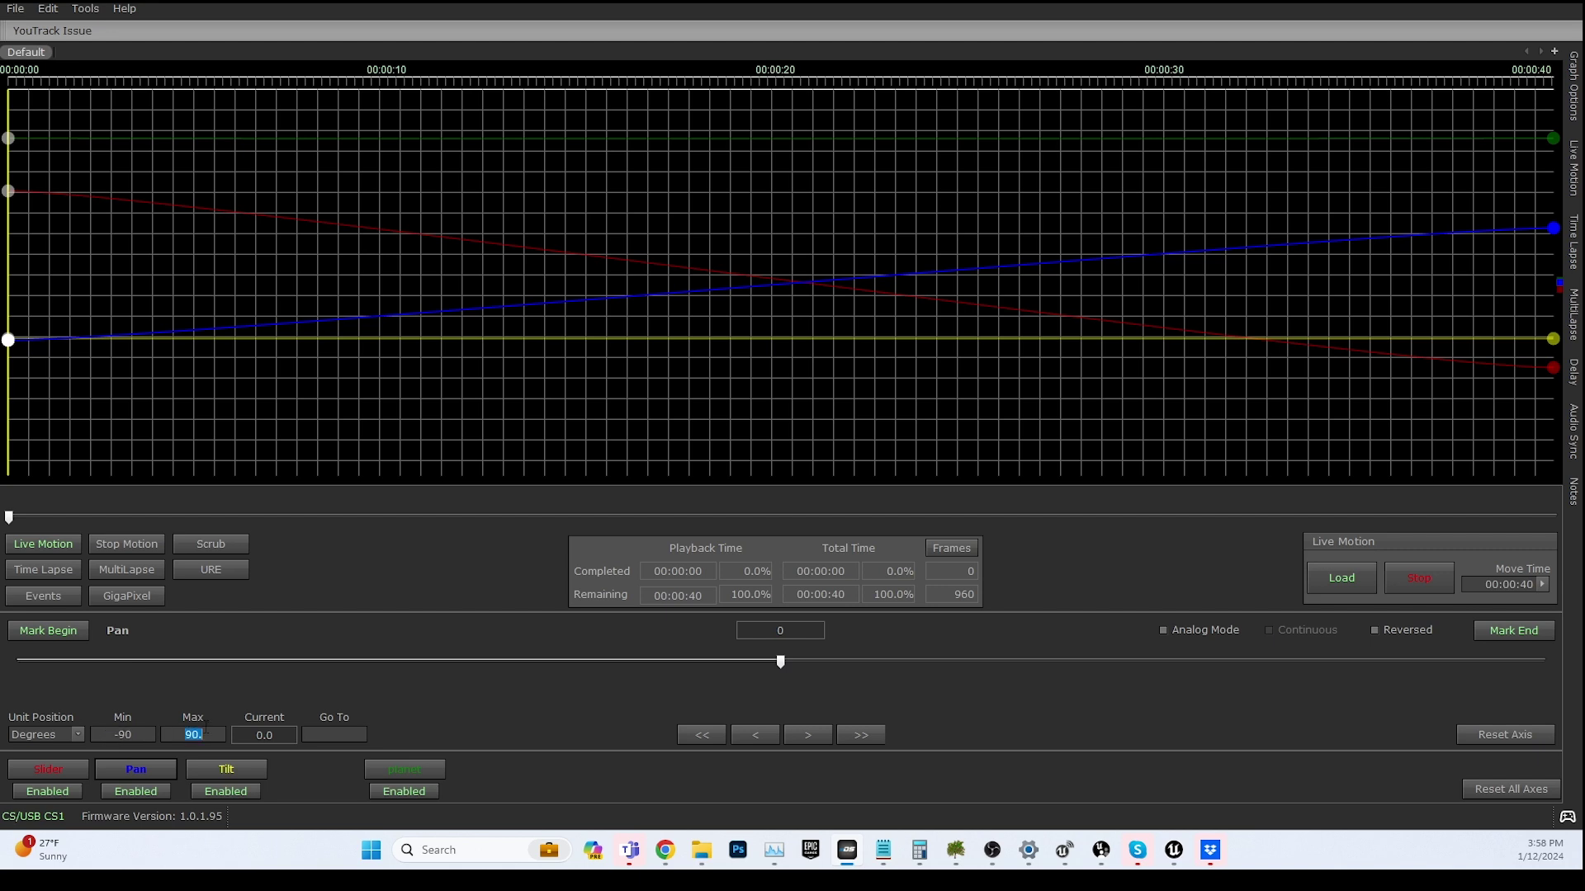
{"action": "key", "text": "Tab"}
{"action": "left_click", "coordinate": [330, 735]}
{"action": "key", "text": "Return"}
Step: Review the Slider axis's travel limits and look through the Tilt, Pan and fourth axes, ending on Slider
{"action": "left_click", "coordinate": [227, 772]}
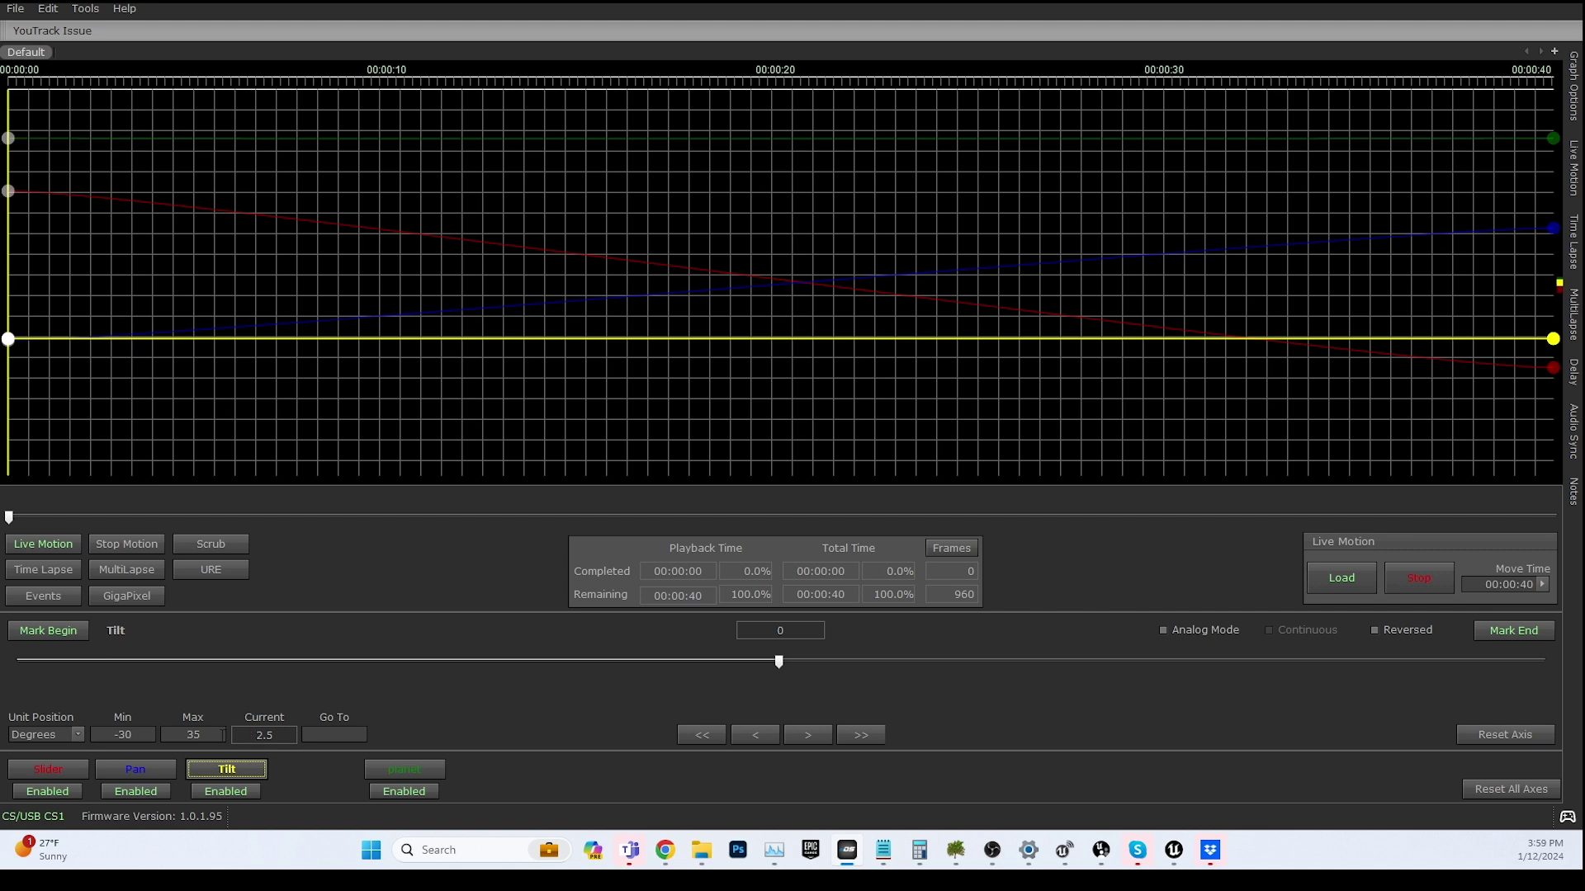
{"action": "left_click", "coordinate": [47, 770]}
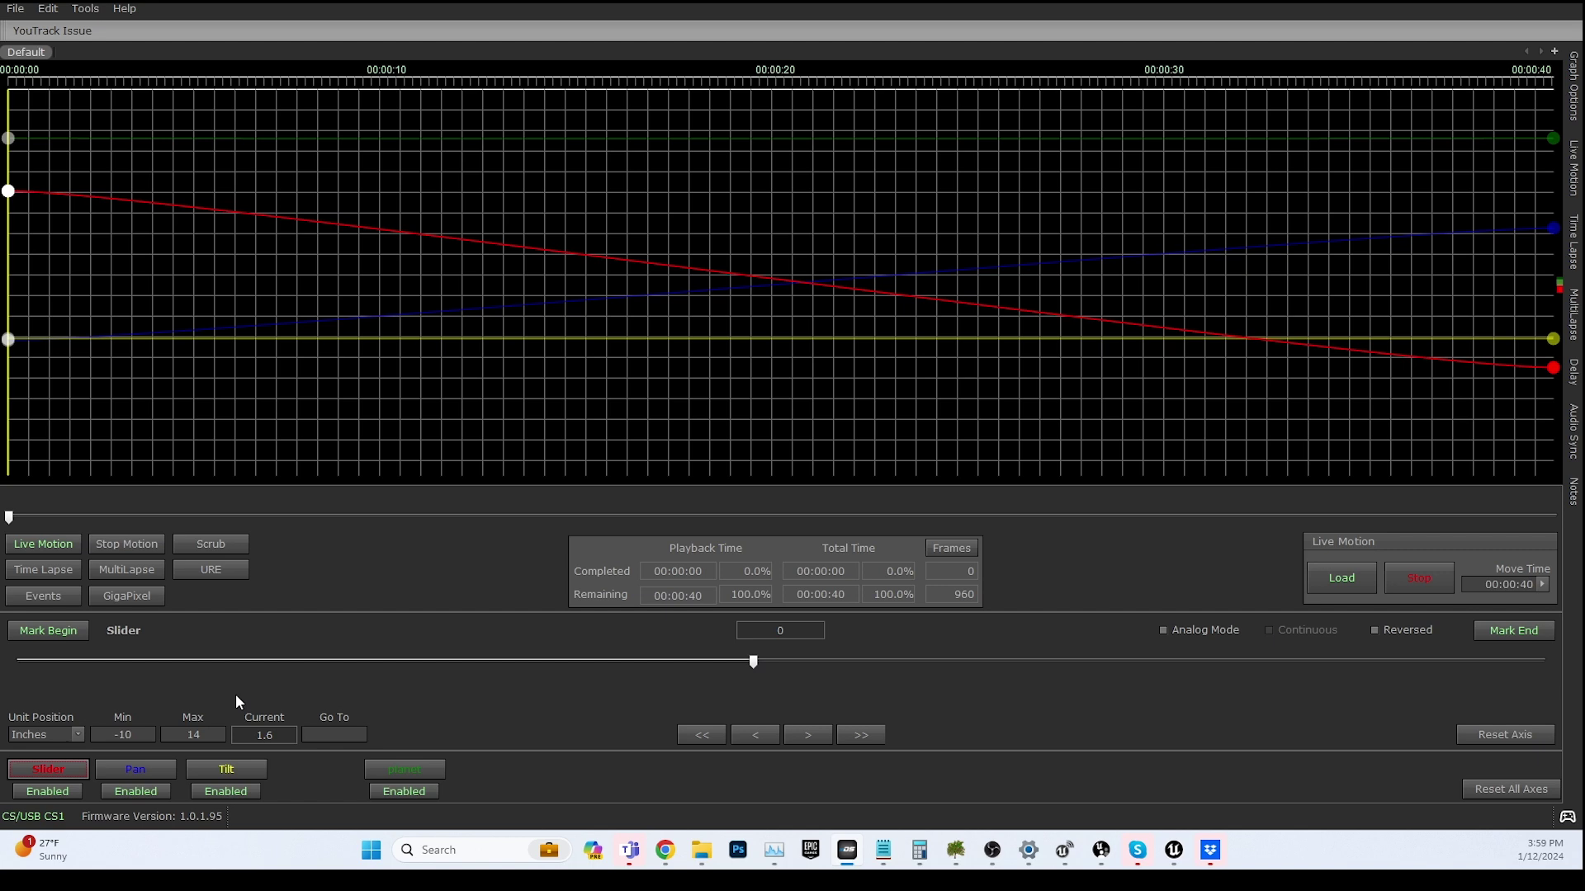
{"action": "left_click", "coordinate": [141, 735]}
{"action": "left_click", "coordinate": [152, 734]}
{"action": "left_click", "coordinate": [198, 735]}
{"action": "type", "text": "."}
{"action": "left_click", "coordinate": [226, 769]}
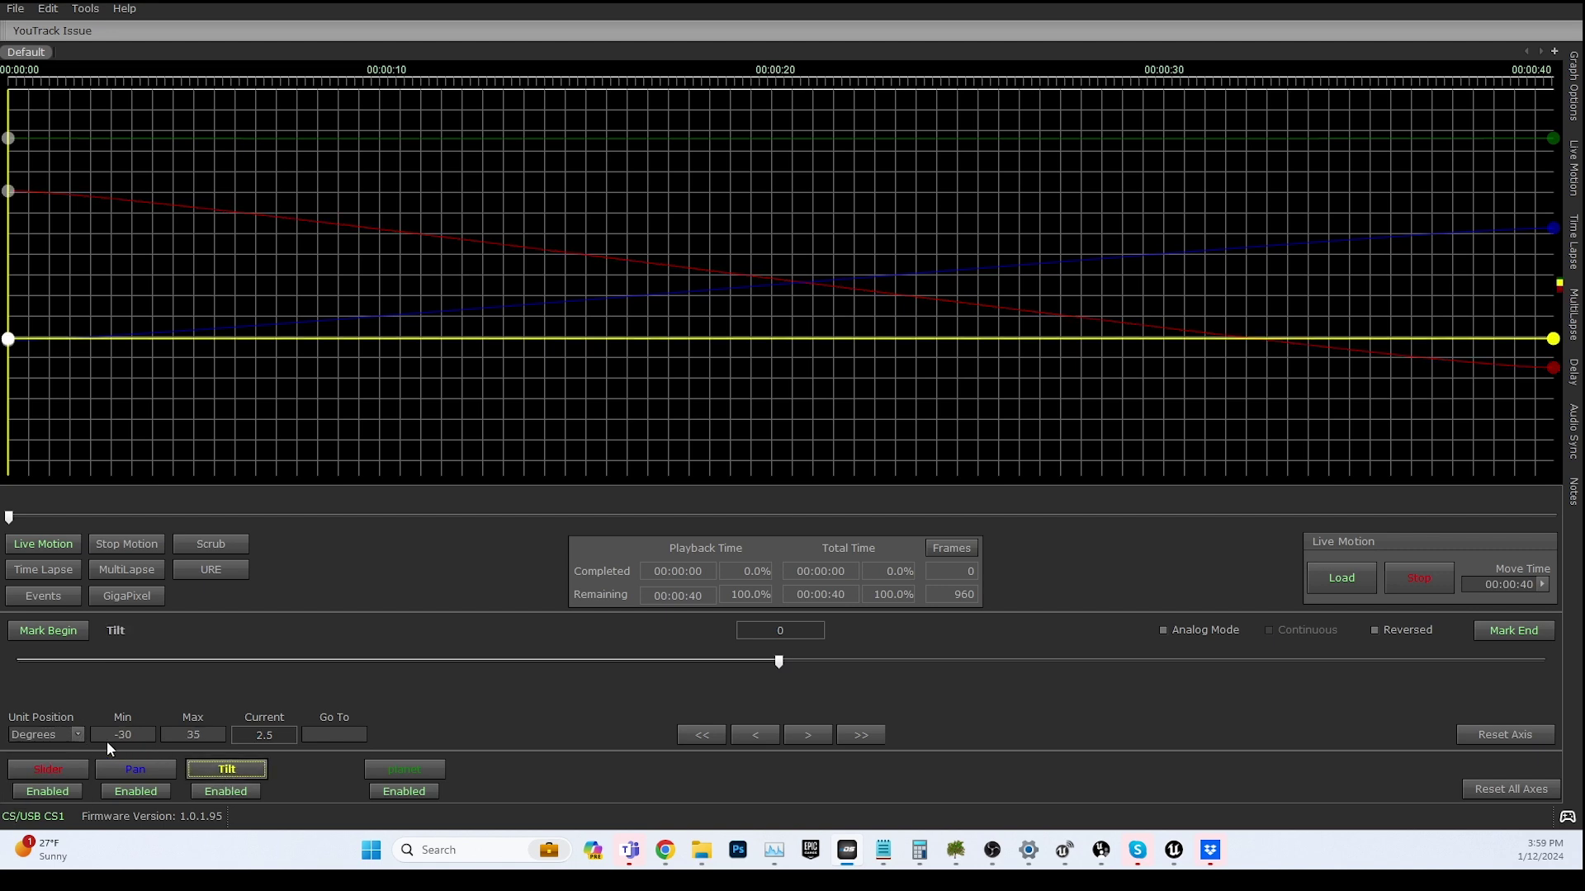
{"action": "left_click", "coordinate": [140, 765]}
{"action": "left_click", "coordinate": [420, 767]}
{"action": "left_click", "coordinate": [42, 767]}
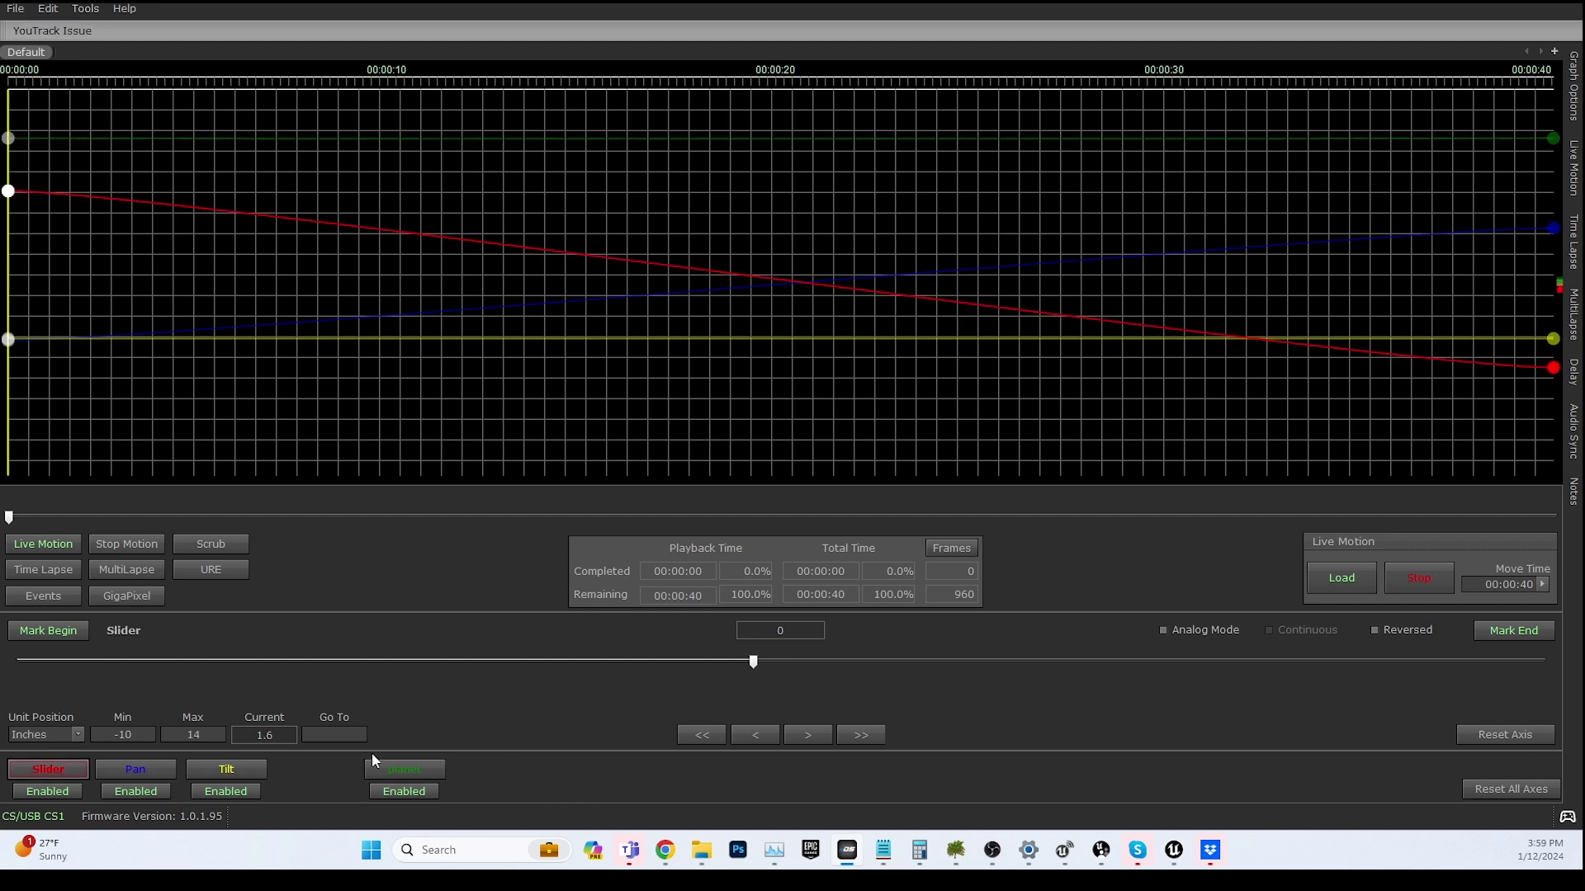
Step: Open the Unreal Engine setup and review the URE IP address and the Tilt and Pan connections
{"action": "left_click", "coordinate": [225, 570]}
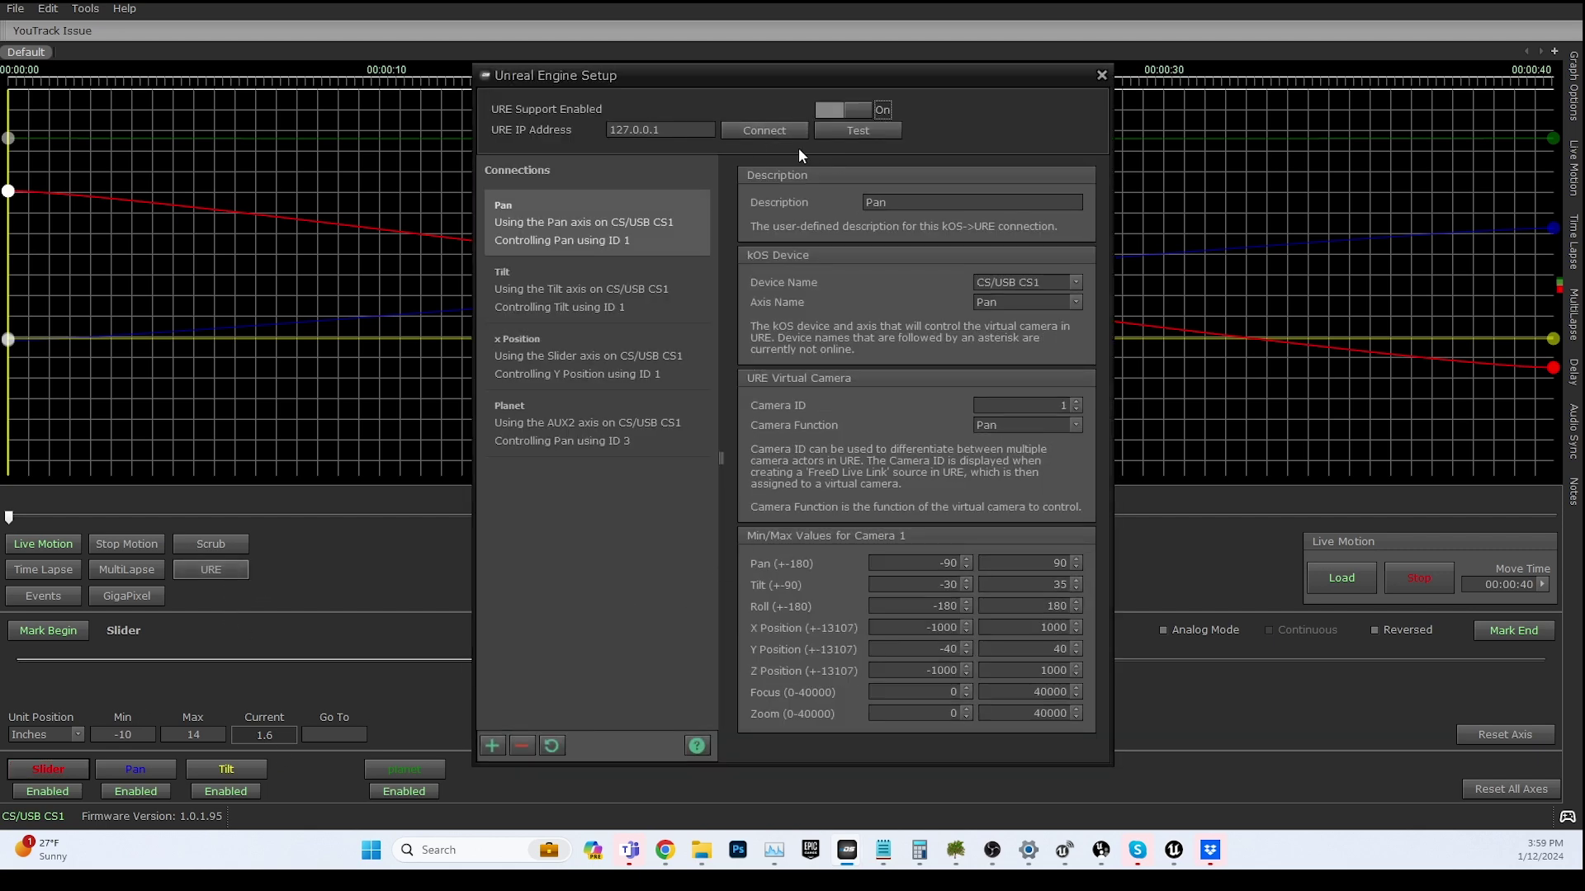
{"action": "left_click_drag", "start_coordinate": [669, 129], "coordinate": [602, 132]}
{"action": "left_click_drag", "start_coordinate": [683, 131], "coordinate": [595, 135]}
{"action": "left_click_drag", "start_coordinate": [683, 130], "coordinate": [594, 135]}
{"action": "left_click", "coordinate": [623, 305]}
{"action": "left_click", "coordinate": [647, 234]}
Step: Add a new Unreal Engine connection with the description "lift"
{"action": "left_click", "coordinate": [492, 745]}
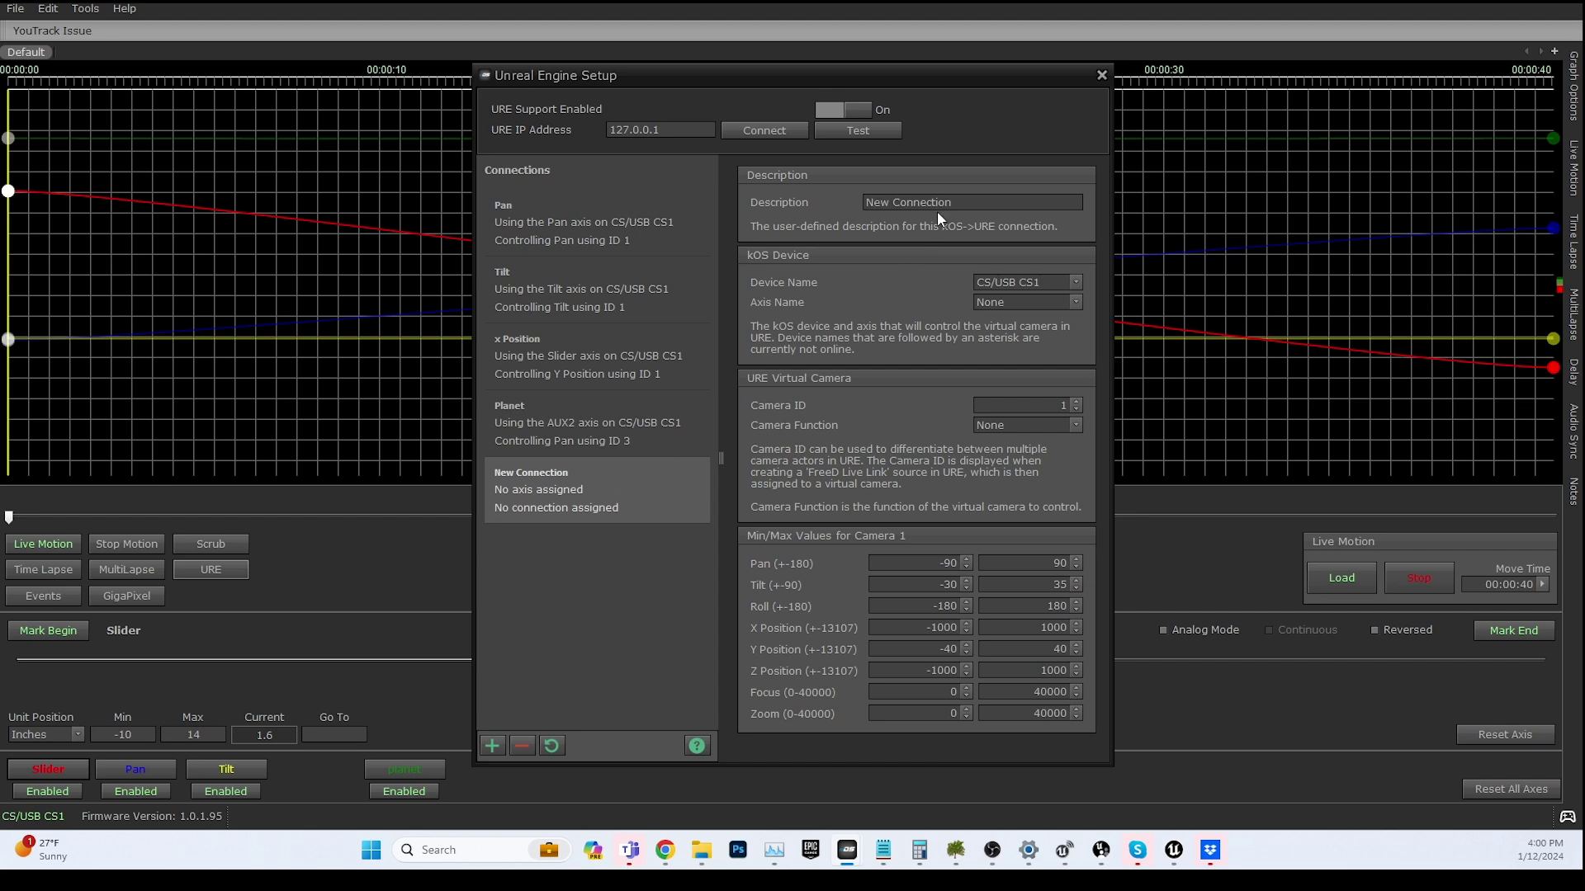
{"action": "triple_click", "coordinate": [972, 204]}
{"action": "type", "text": "lift"}
{"action": "key", "text": "Tab"}
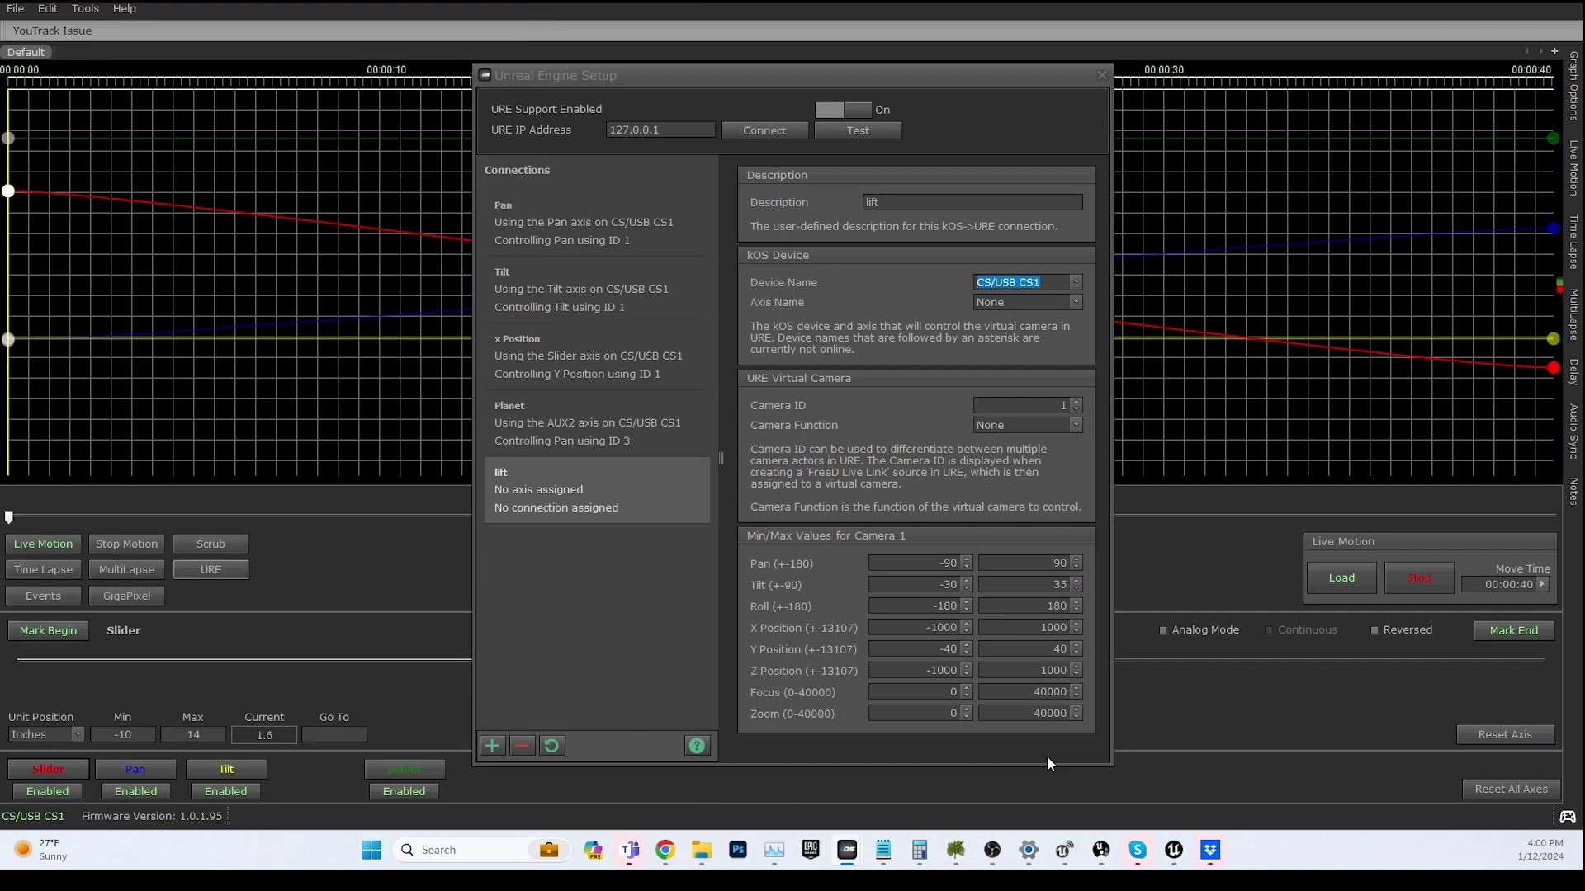
Step: Assign the lift connection to the AUX1 axis of CS/USB CS1 with the ZPos camera function
{"action": "left_click", "coordinate": [64, 819]}
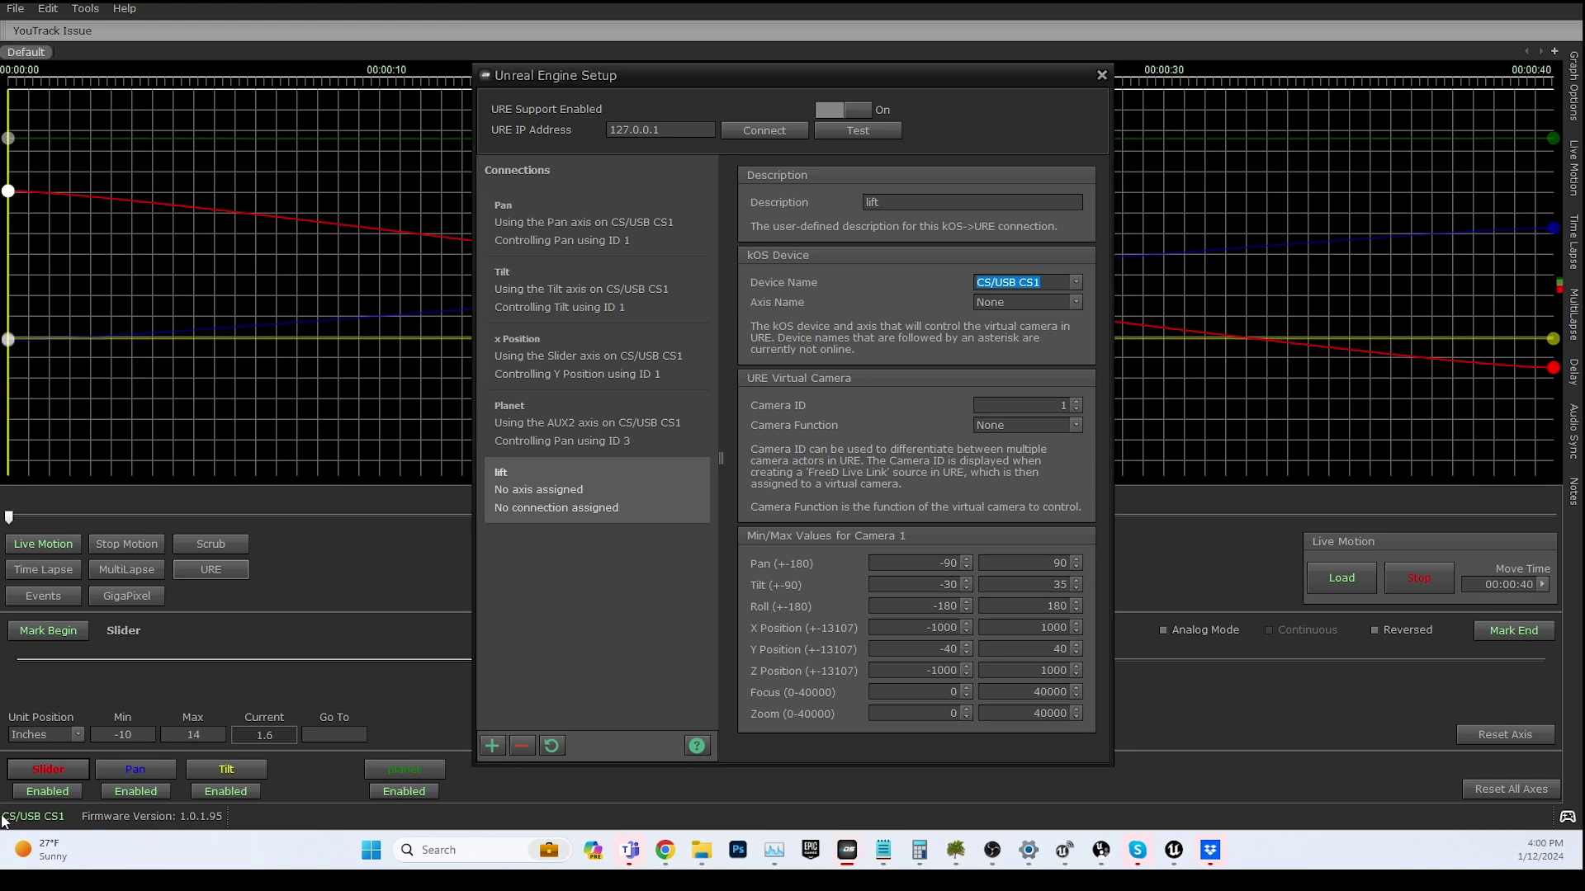
{"action": "left_click", "coordinate": [48, 818]}
{"action": "left_click", "coordinate": [1075, 285]}
{"action": "left_click", "coordinate": [1072, 264]}
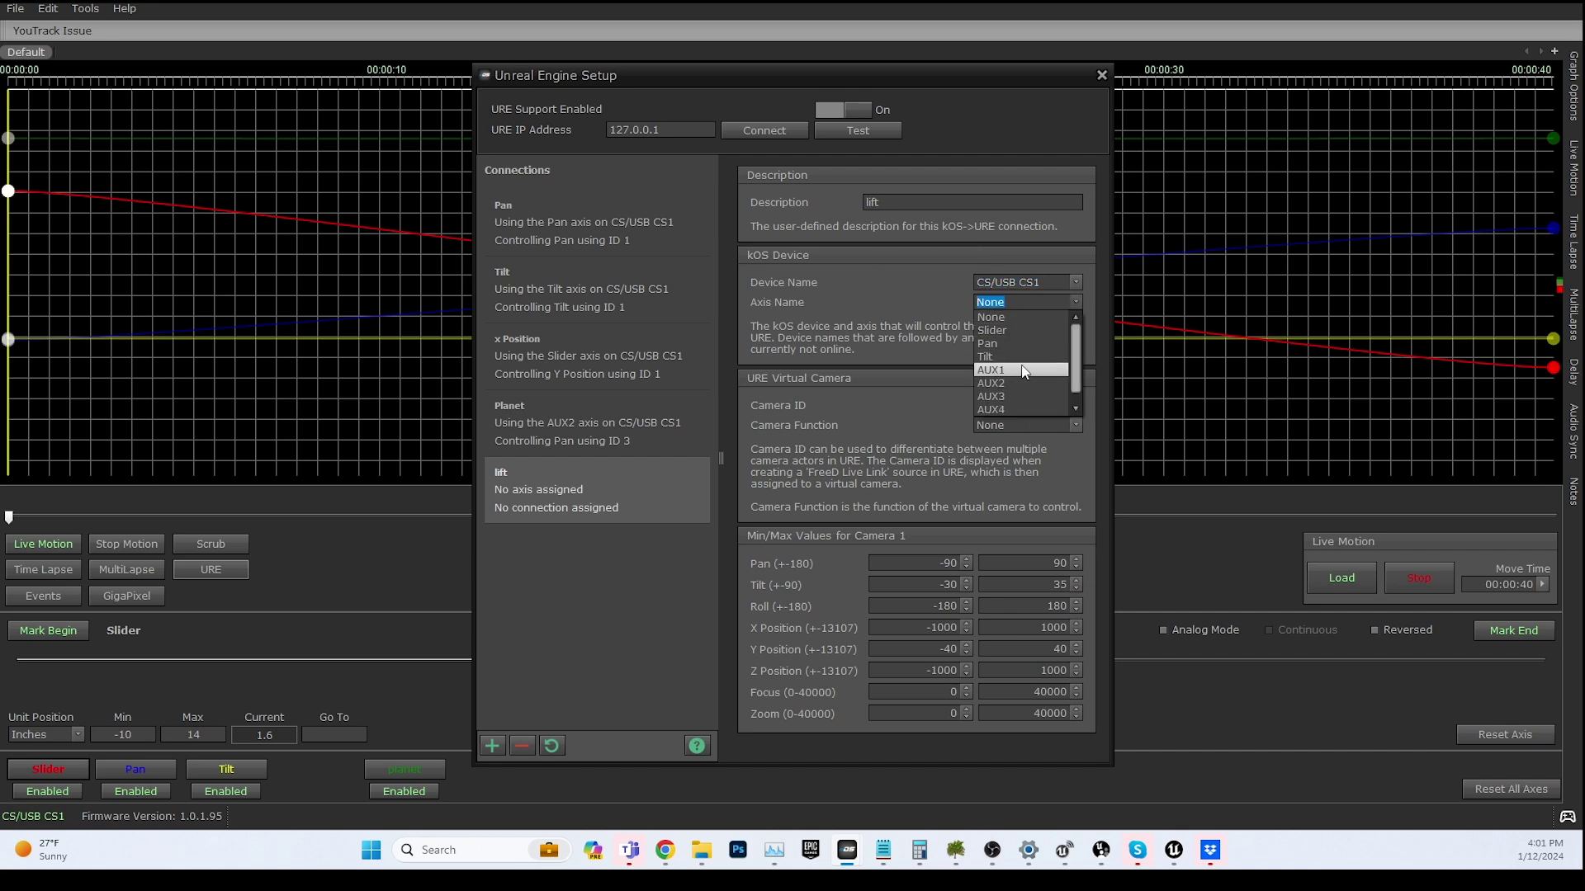
{"action": "left_click", "coordinate": [1024, 371]}
{"action": "left_click", "coordinate": [895, 204]}
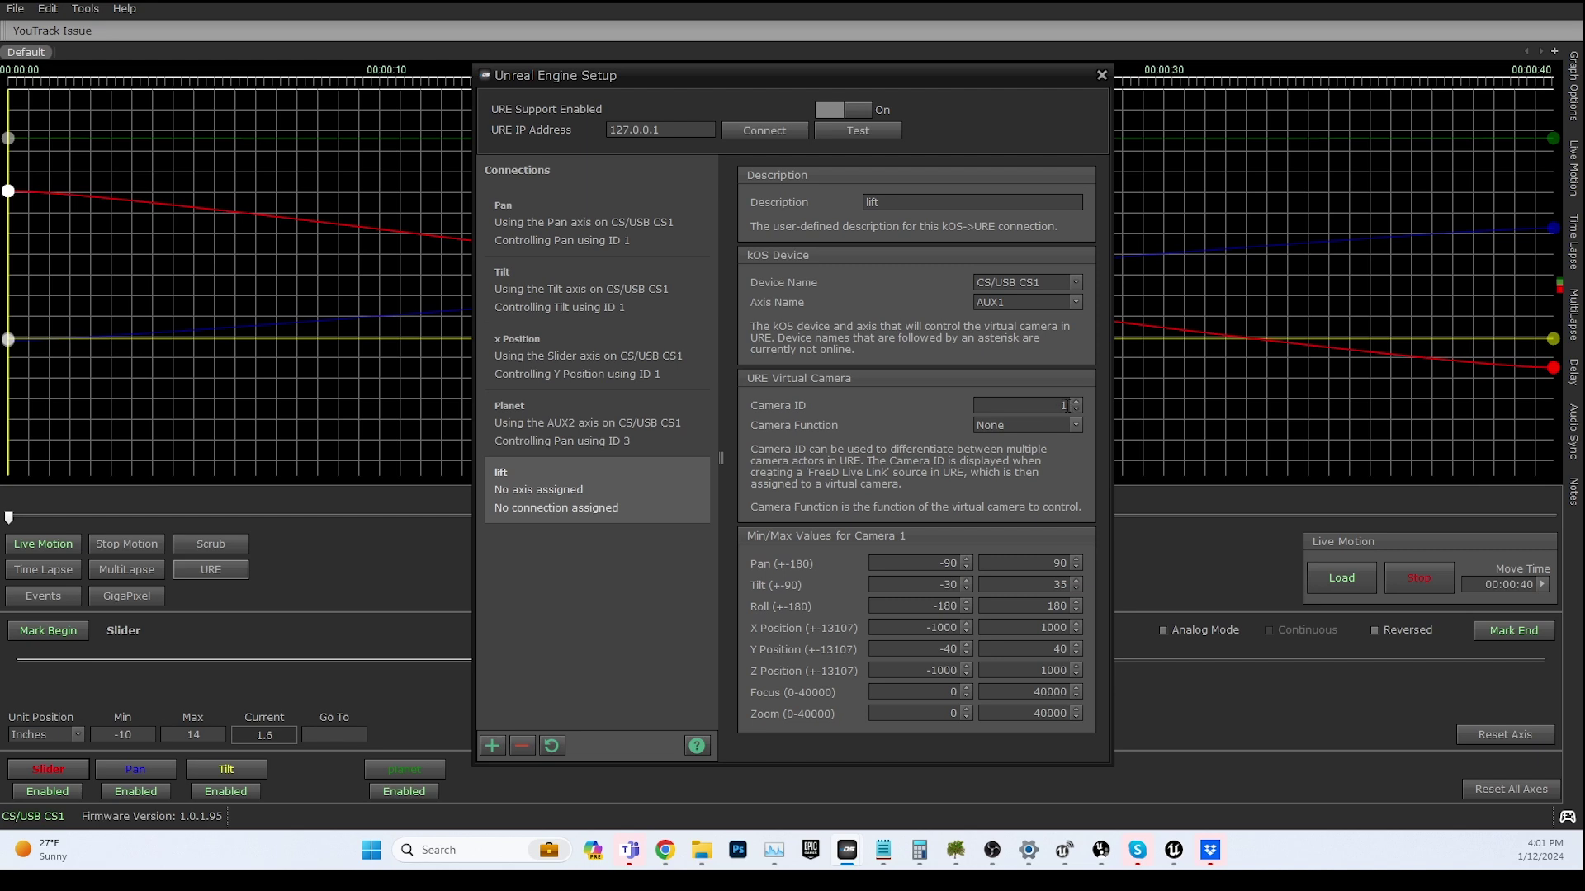
{"action": "left_click", "coordinate": [1075, 424]}
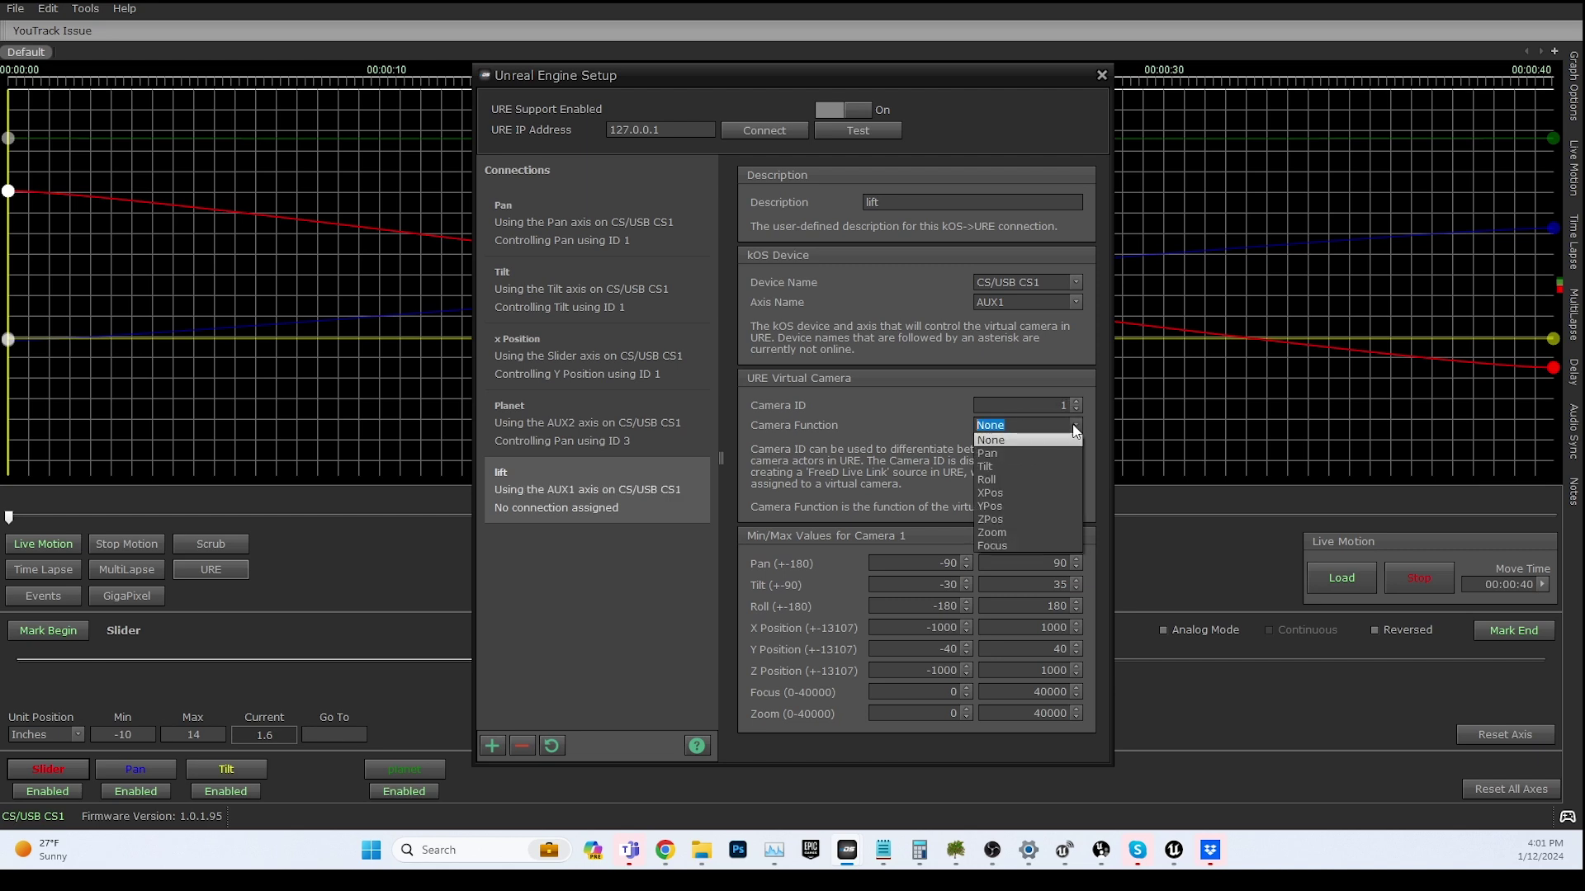
{"action": "left_click", "coordinate": [1002, 520]}
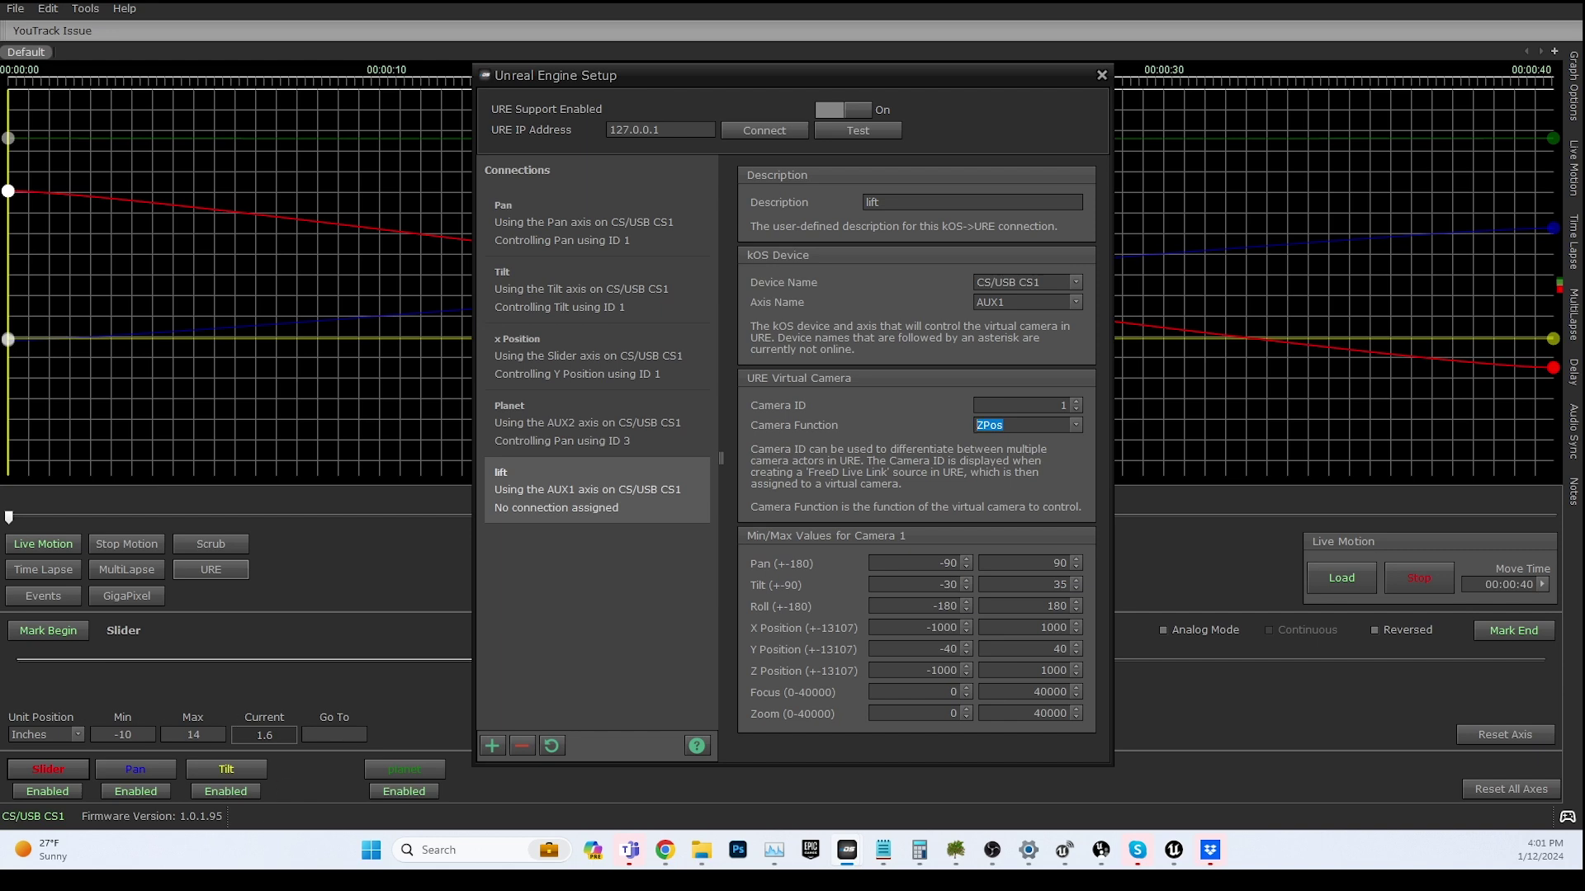
Step: Delete the lift connection and select the Pan connection
{"action": "left_click", "coordinate": [600, 487]}
{"action": "left_click", "coordinate": [520, 747]}
{"action": "left_click", "coordinate": [590, 231]}
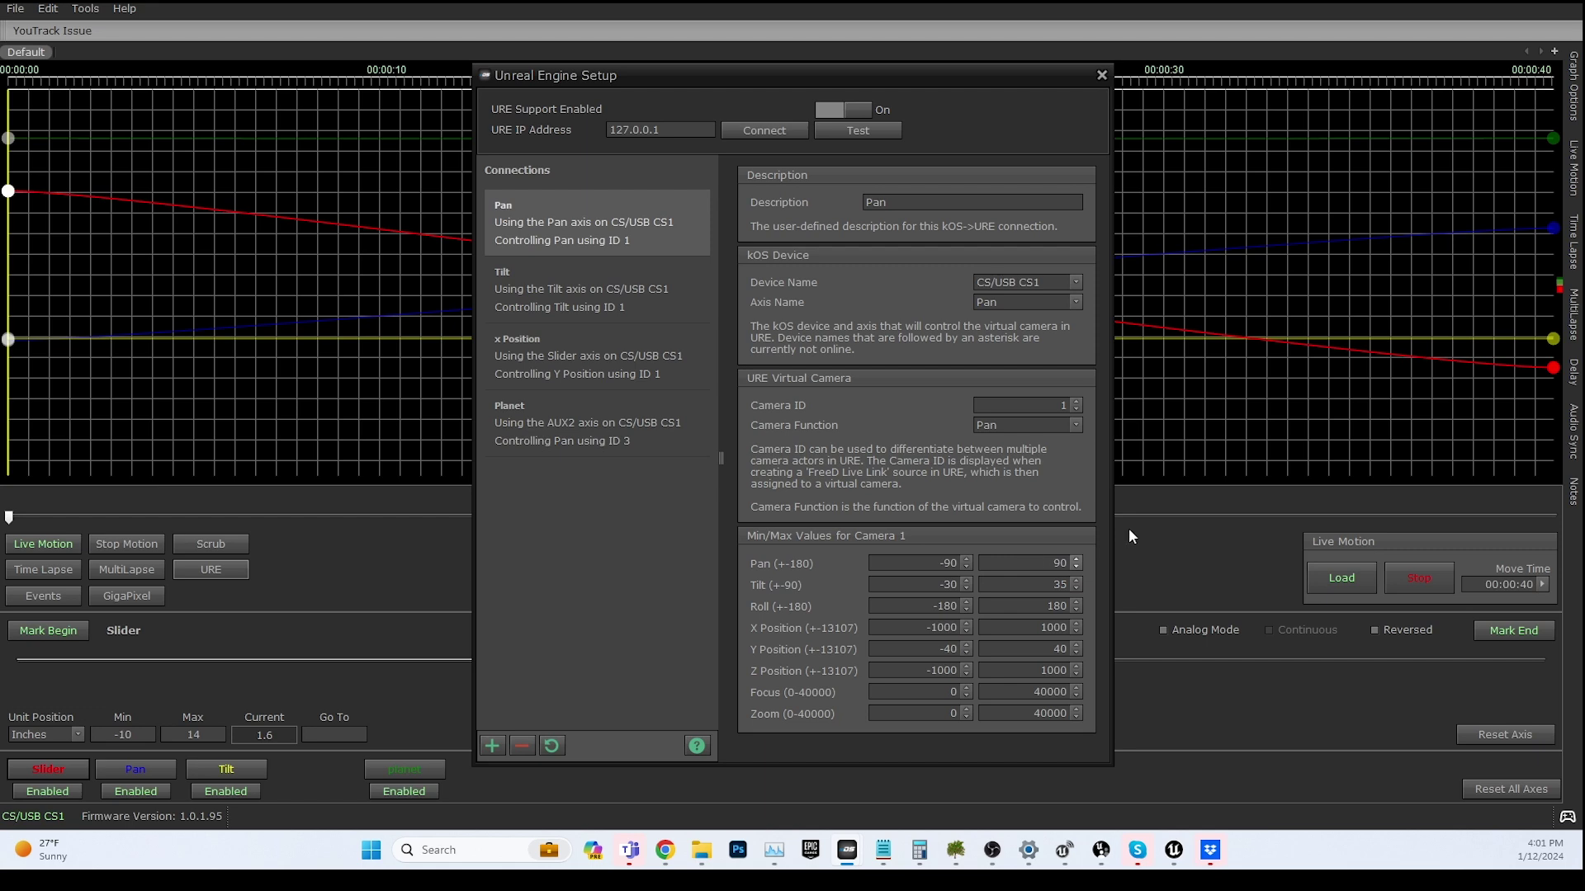
Step: Review the Pan connection's camera ID and Camera 1's minimum and maximum values for pan, tilt and Y position
{"action": "key", "text": "Return"}
{"action": "left_click", "coordinate": [1076, 409]}
{"action": "left_click", "coordinate": [1077, 408]}
{"action": "double_click", "coordinate": [914, 564]}
{"action": "left_click", "coordinate": [954, 583]}
{"action": "key", "text": "Tab"}
{"action": "left_click", "coordinate": [913, 649]}
{"action": "key", "text": "Tab"}
{"action": "left_click", "coordinate": [939, 650]}
Step: Compare the device axis, camera ID and camera function of the Tilt, x Position and Pan connections
{"action": "left_click", "coordinate": [567, 307]}
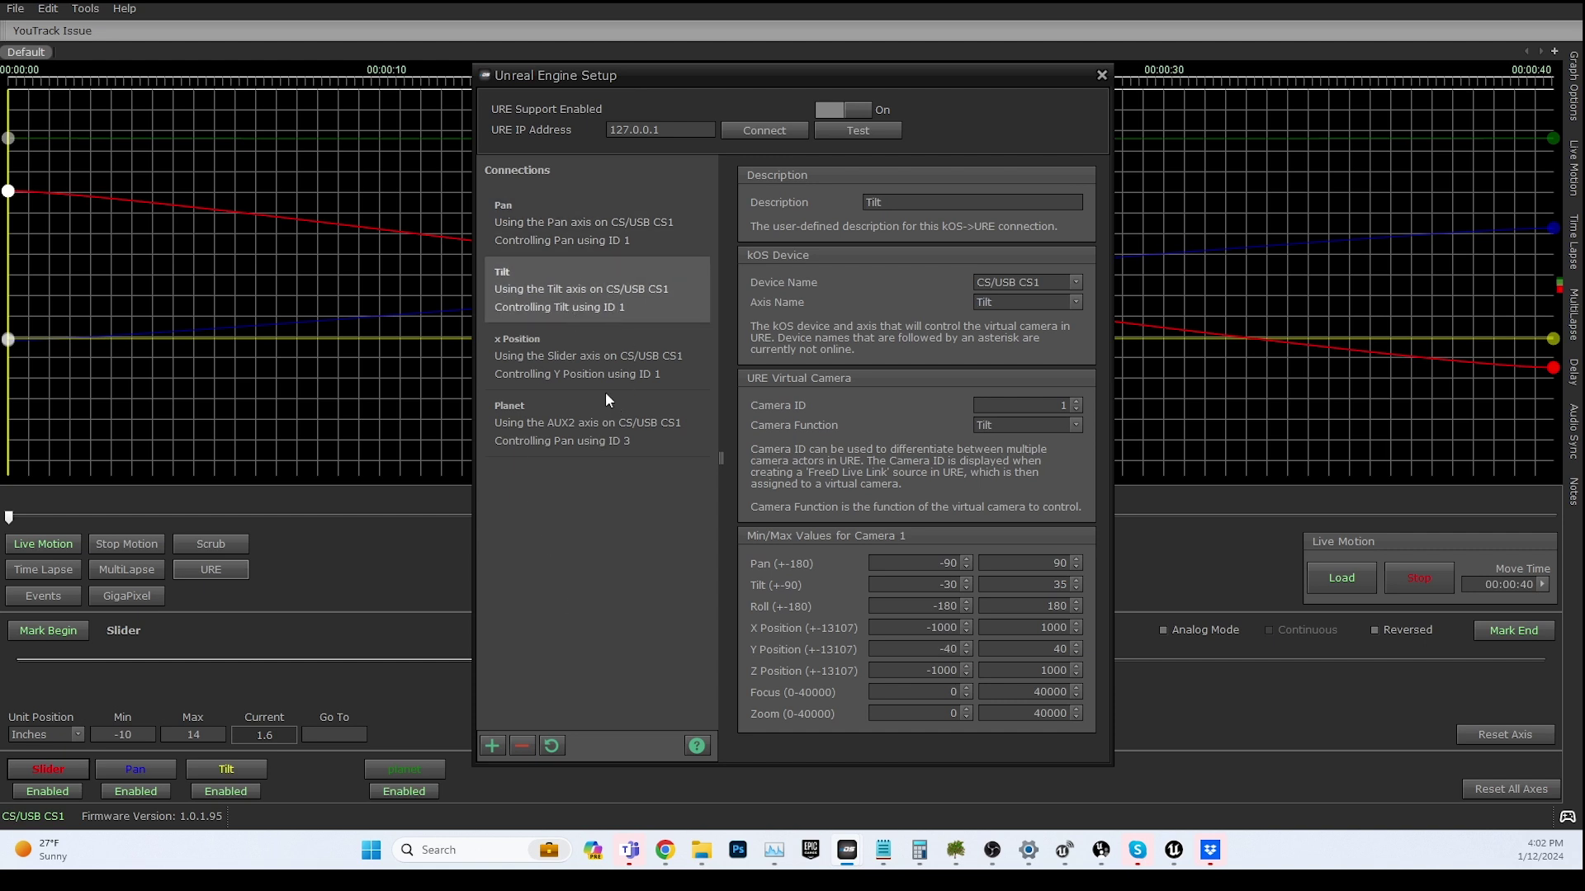
{"action": "left_click", "coordinate": [596, 369]}
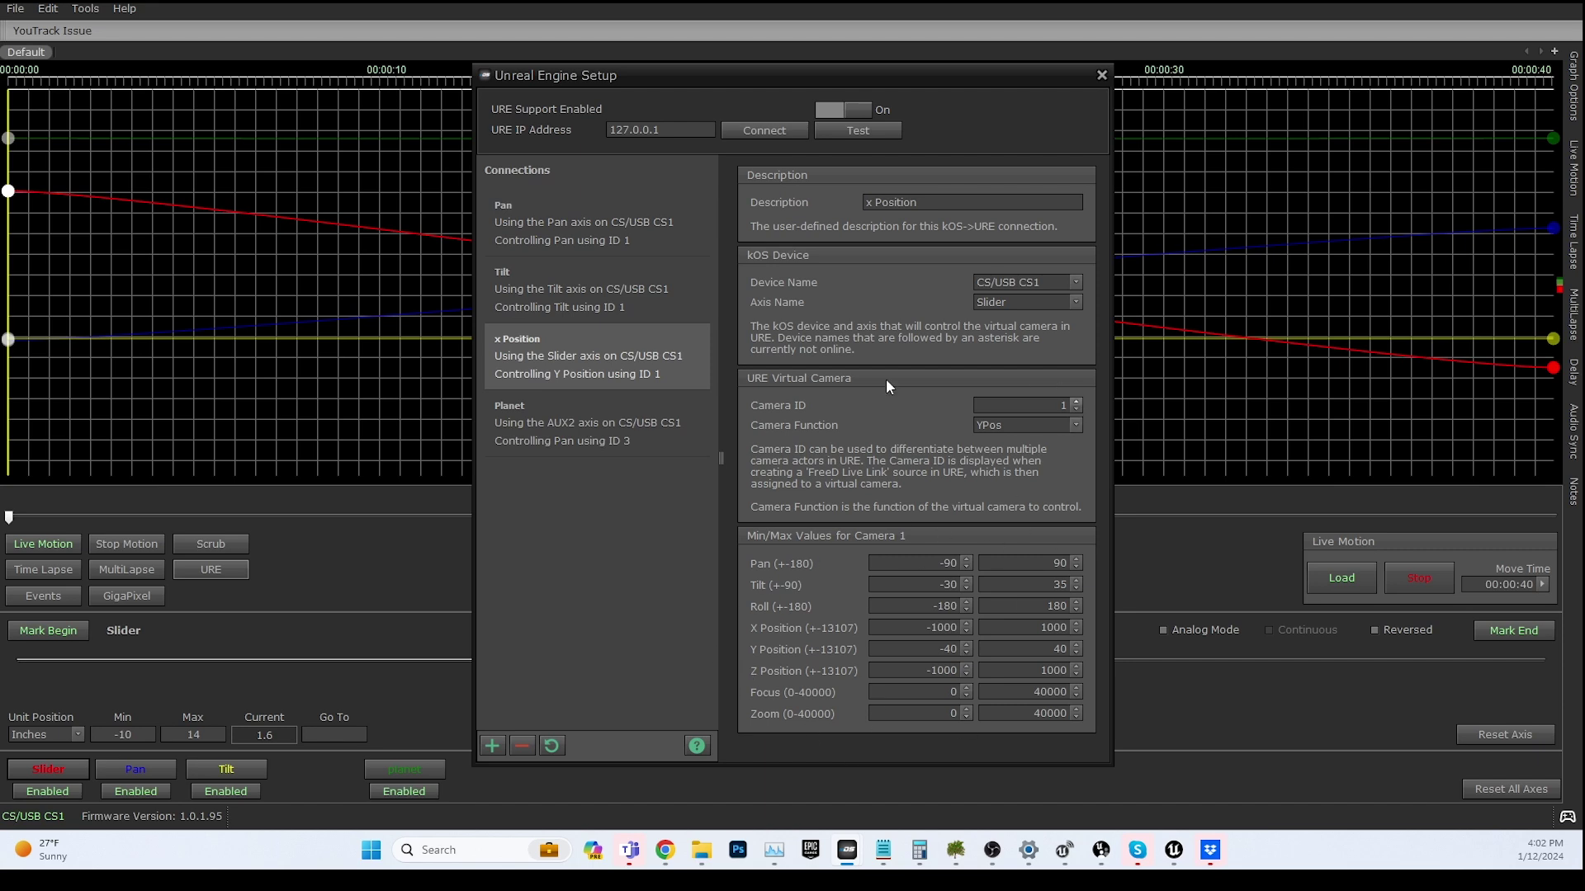
{"action": "left_click", "coordinate": [639, 305]}
{"action": "left_click", "coordinate": [645, 226]}
{"action": "left_click", "coordinate": [641, 297]}
{"action": "left_click", "coordinate": [655, 375]}
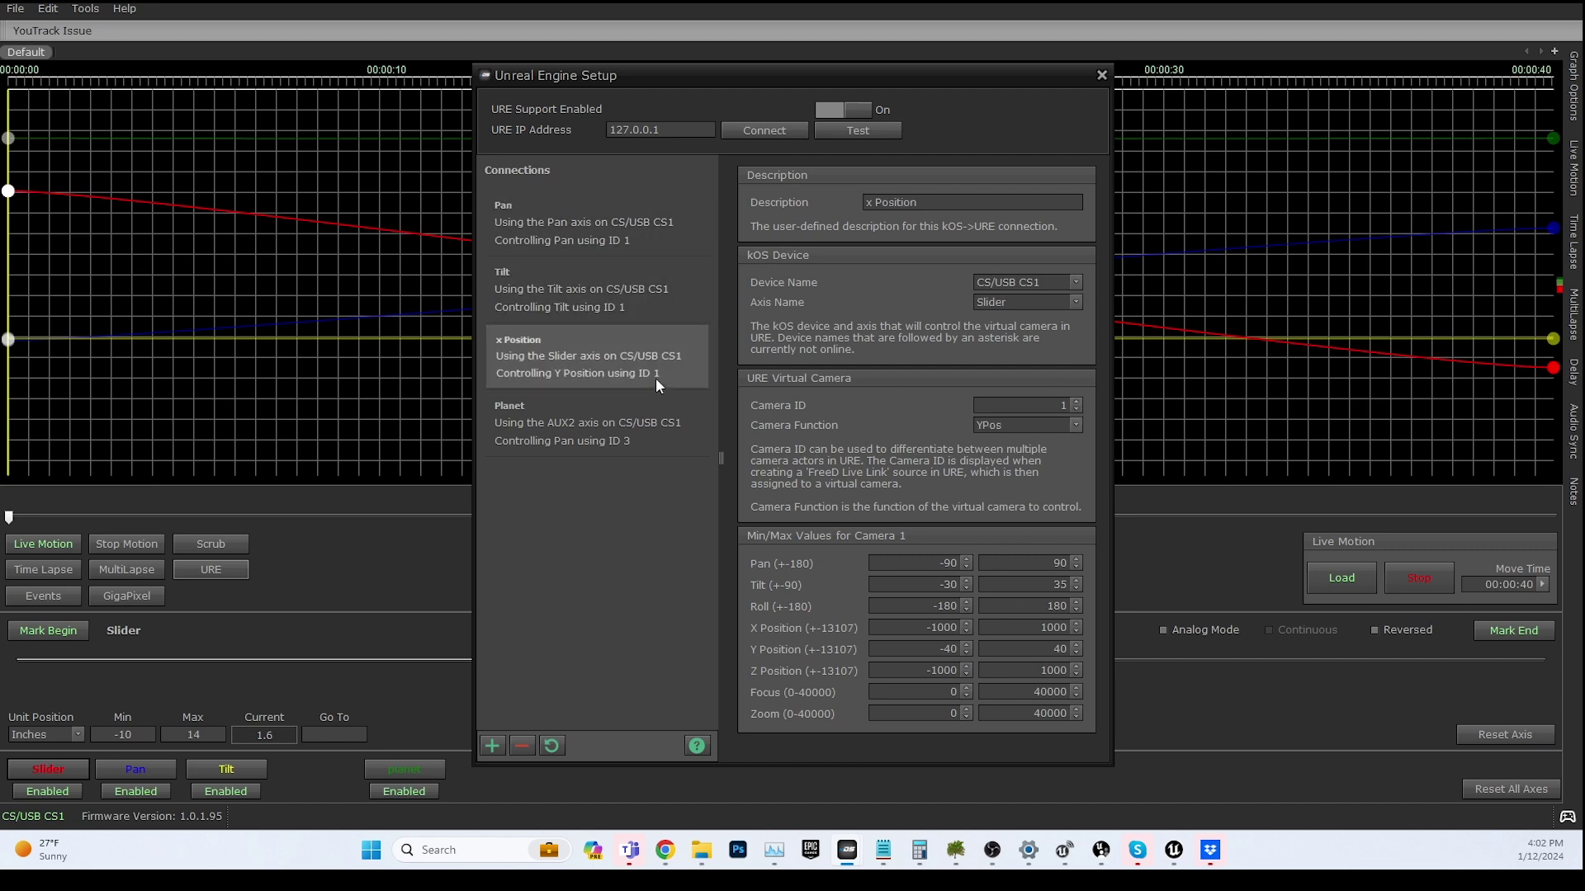
{"action": "left_click", "coordinate": [629, 235]}
{"action": "left_click", "coordinate": [637, 302]}
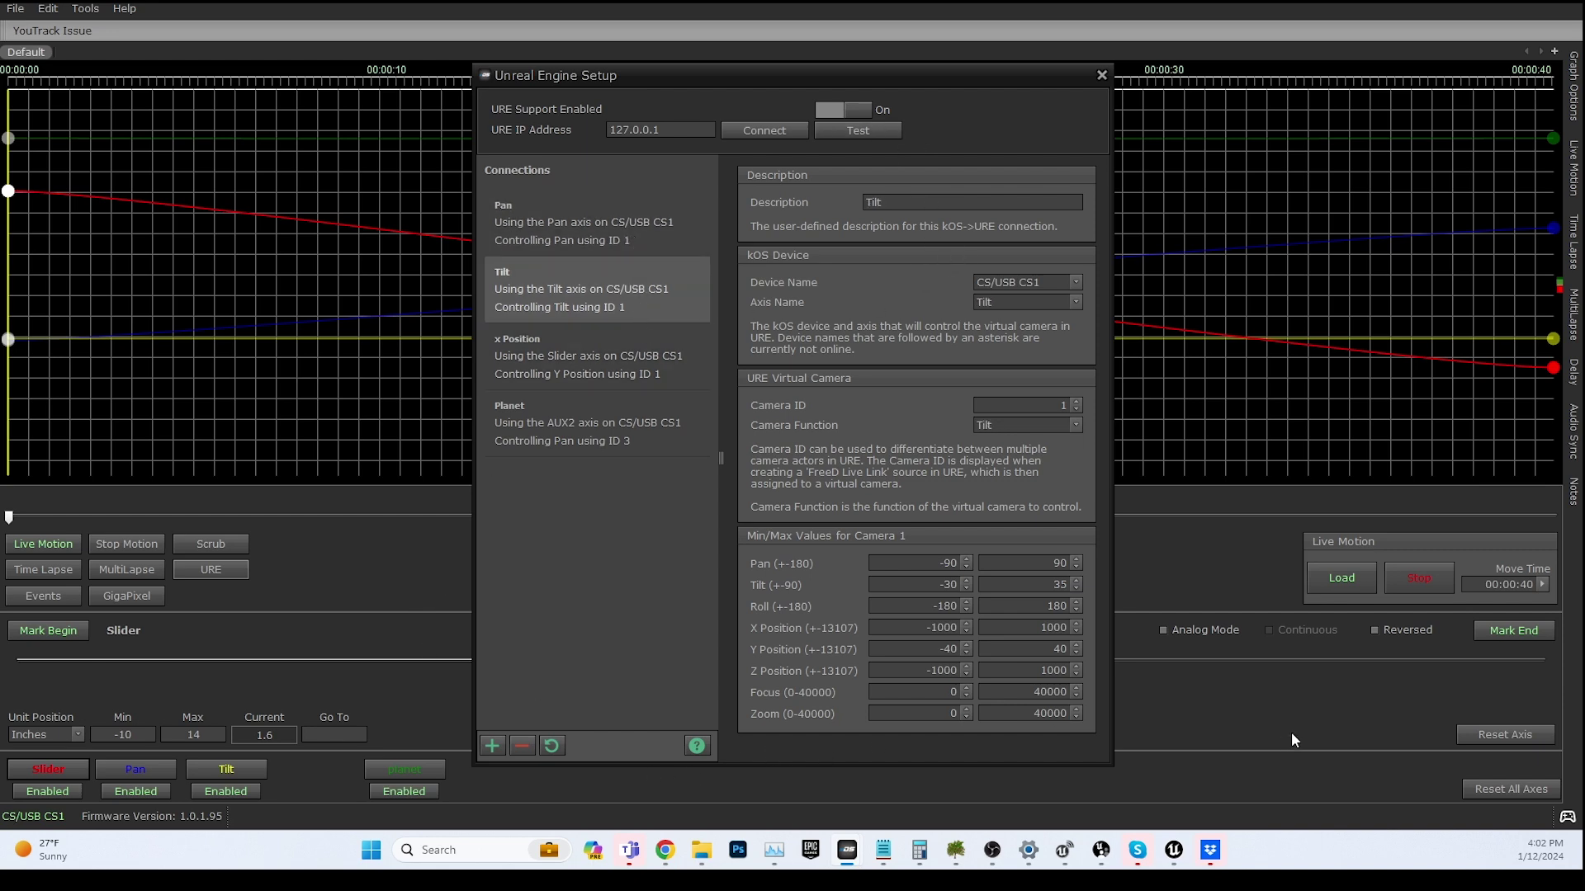
Step: Switch to Unreal Editor, open the plugin browser and search for "ndispla"
{"action": "left_click", "coordinate": [1175, 853]}
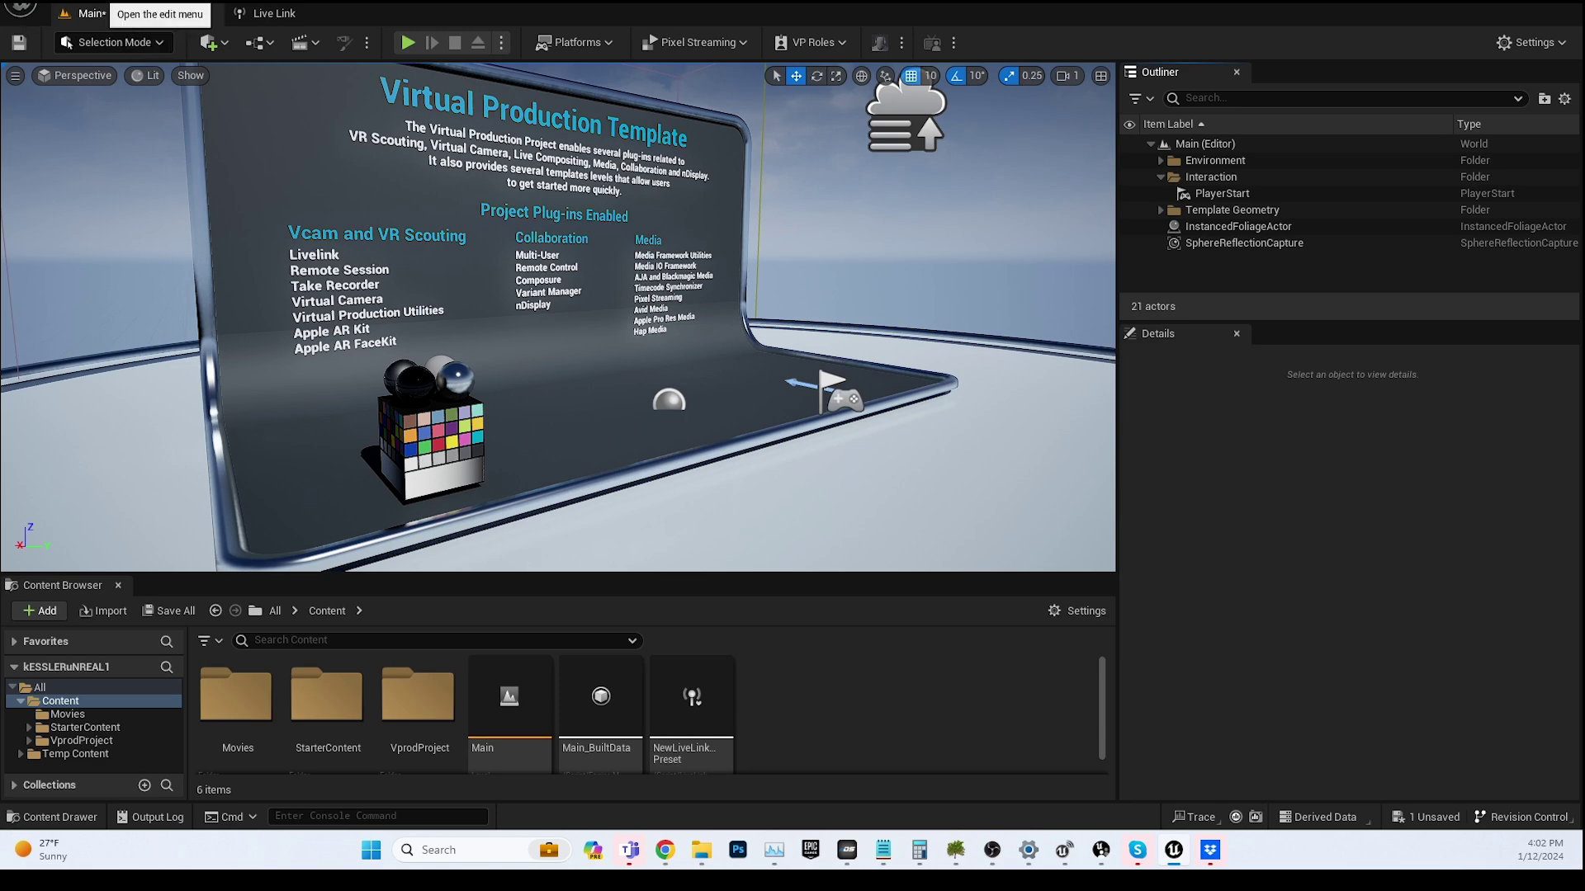
{"action": "left_click", "coordinate": [95, 1]}
{"action": "left_click", "coordinate": [137, 243]}
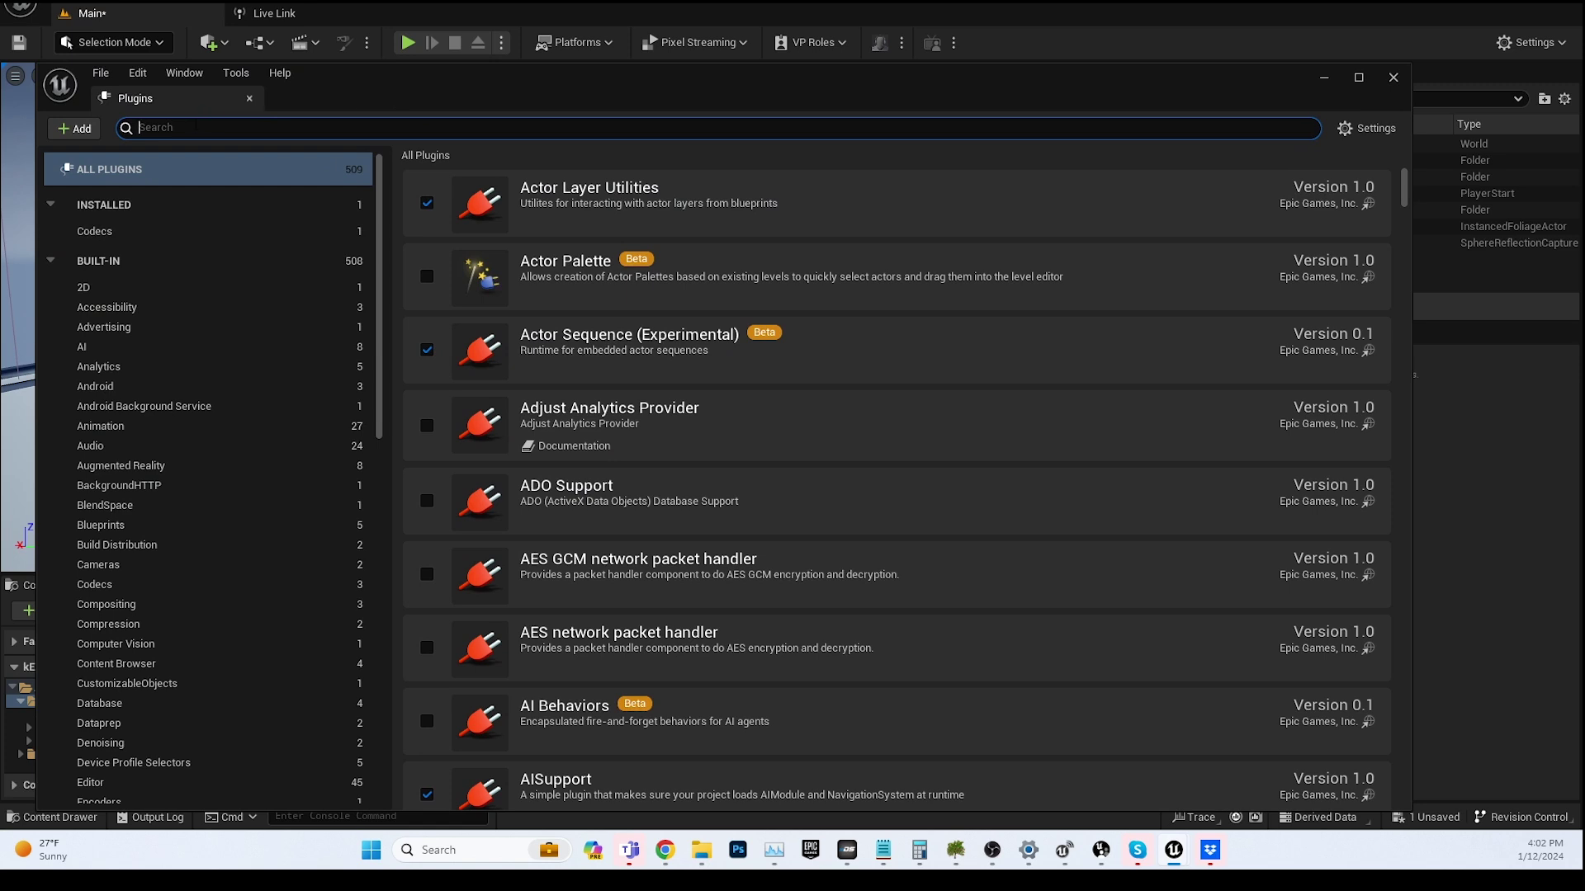
{"action": "type", "text": "ndispla"}
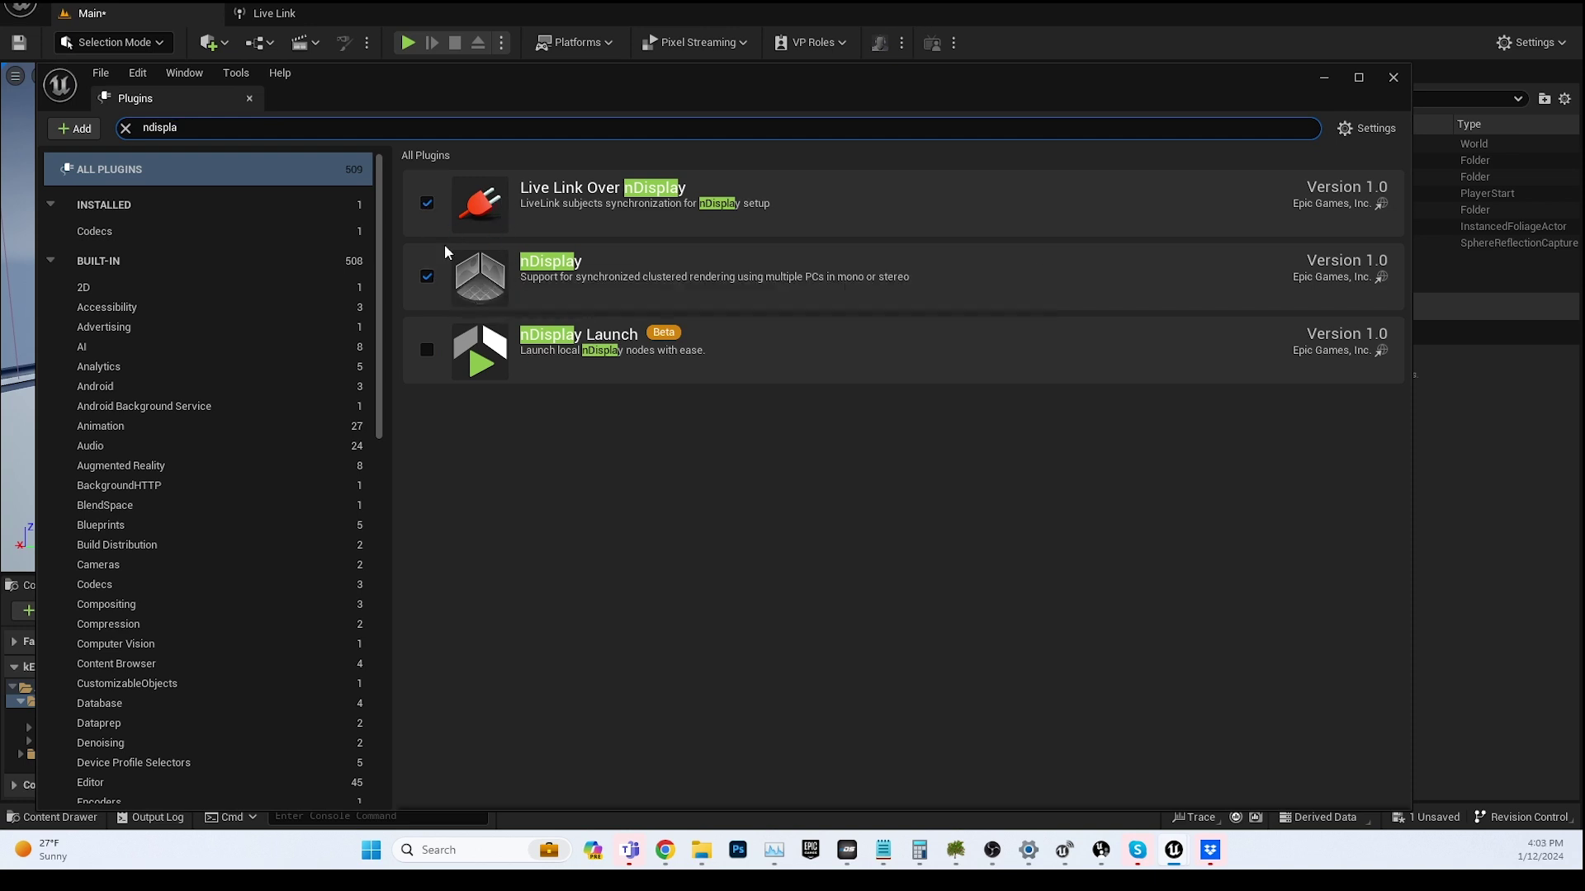
Step: Search the plugins for "live link", check which Live Link plugins are enabled, and close the plugin browser
{"action": "left_click_drag", "start_coordinate": [203, 130], "coordinate": [27, 108]}
{"action": "type", "text": "live link"}
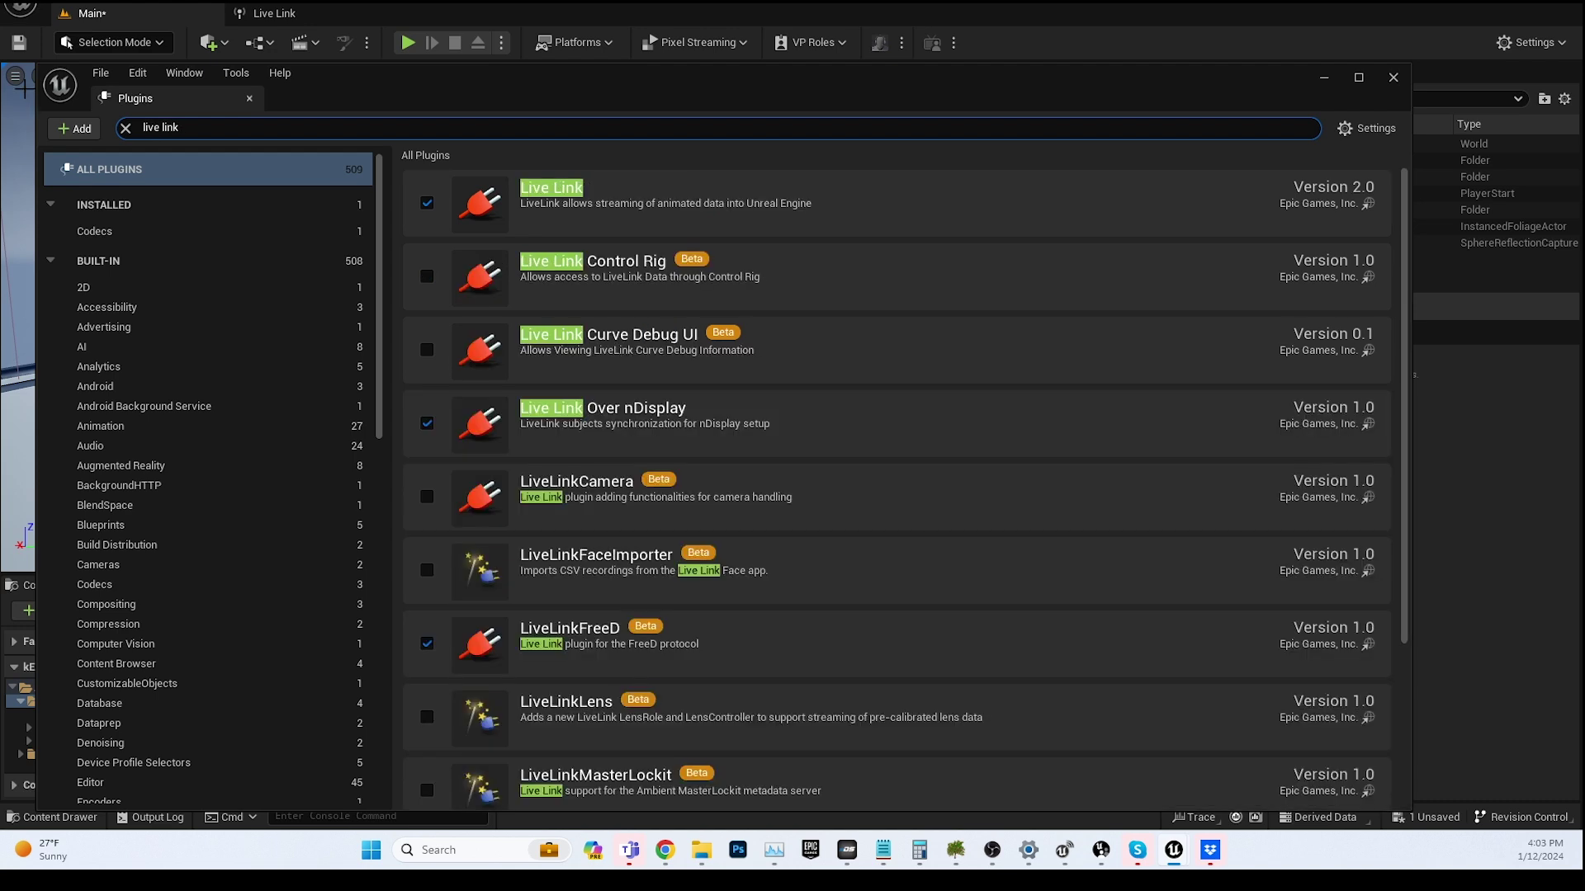
{"action": "left_click", "coordinate": [579, 205]}
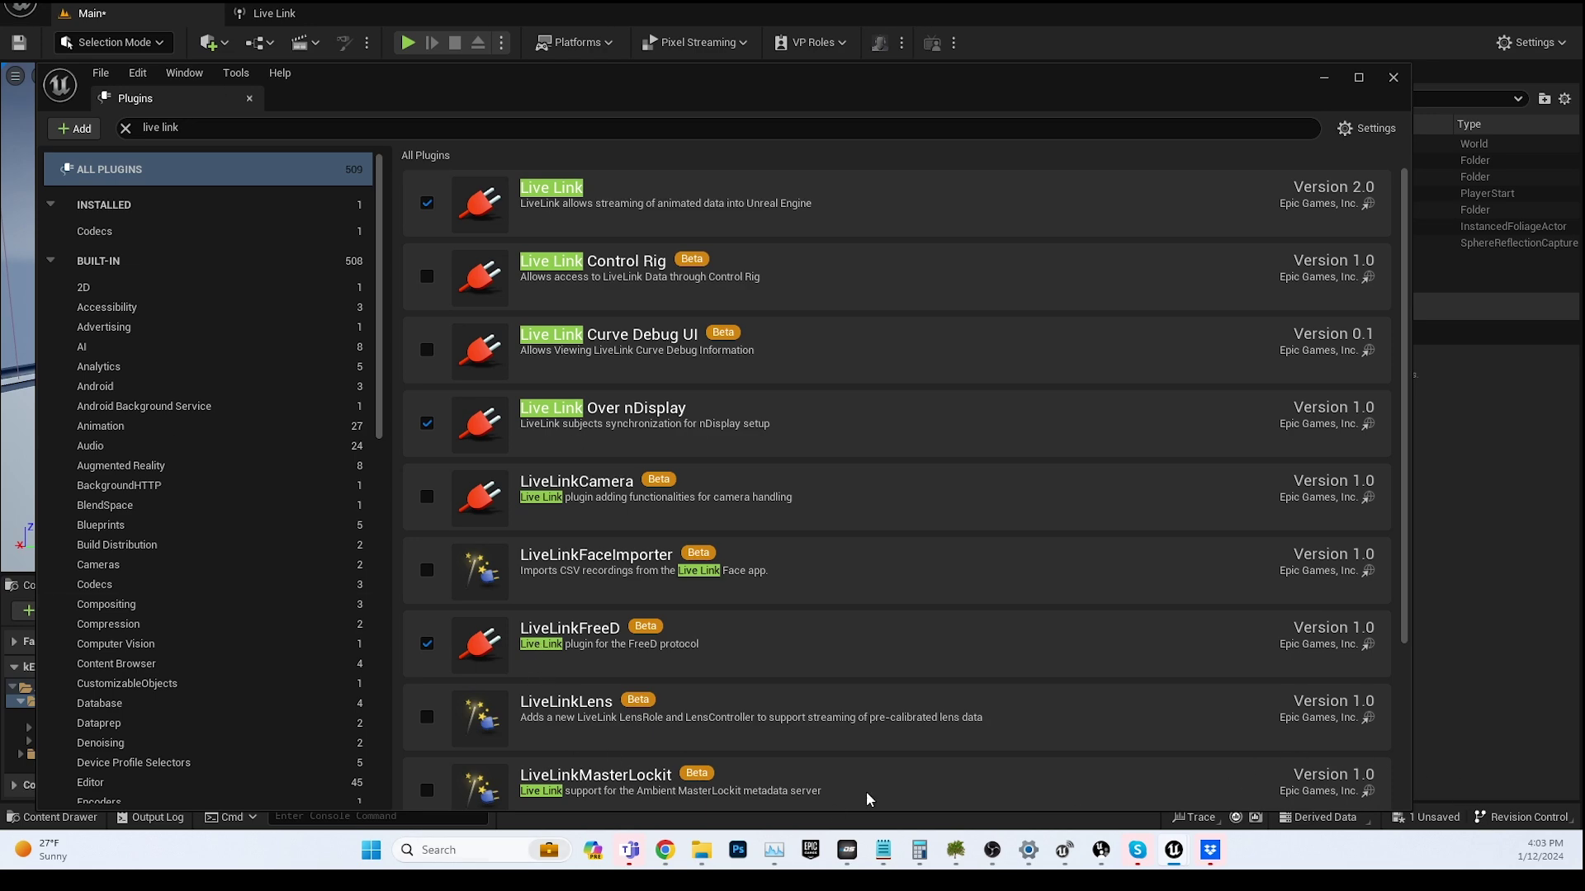
{"action": "left_click", "coordinate": [249, 99]}
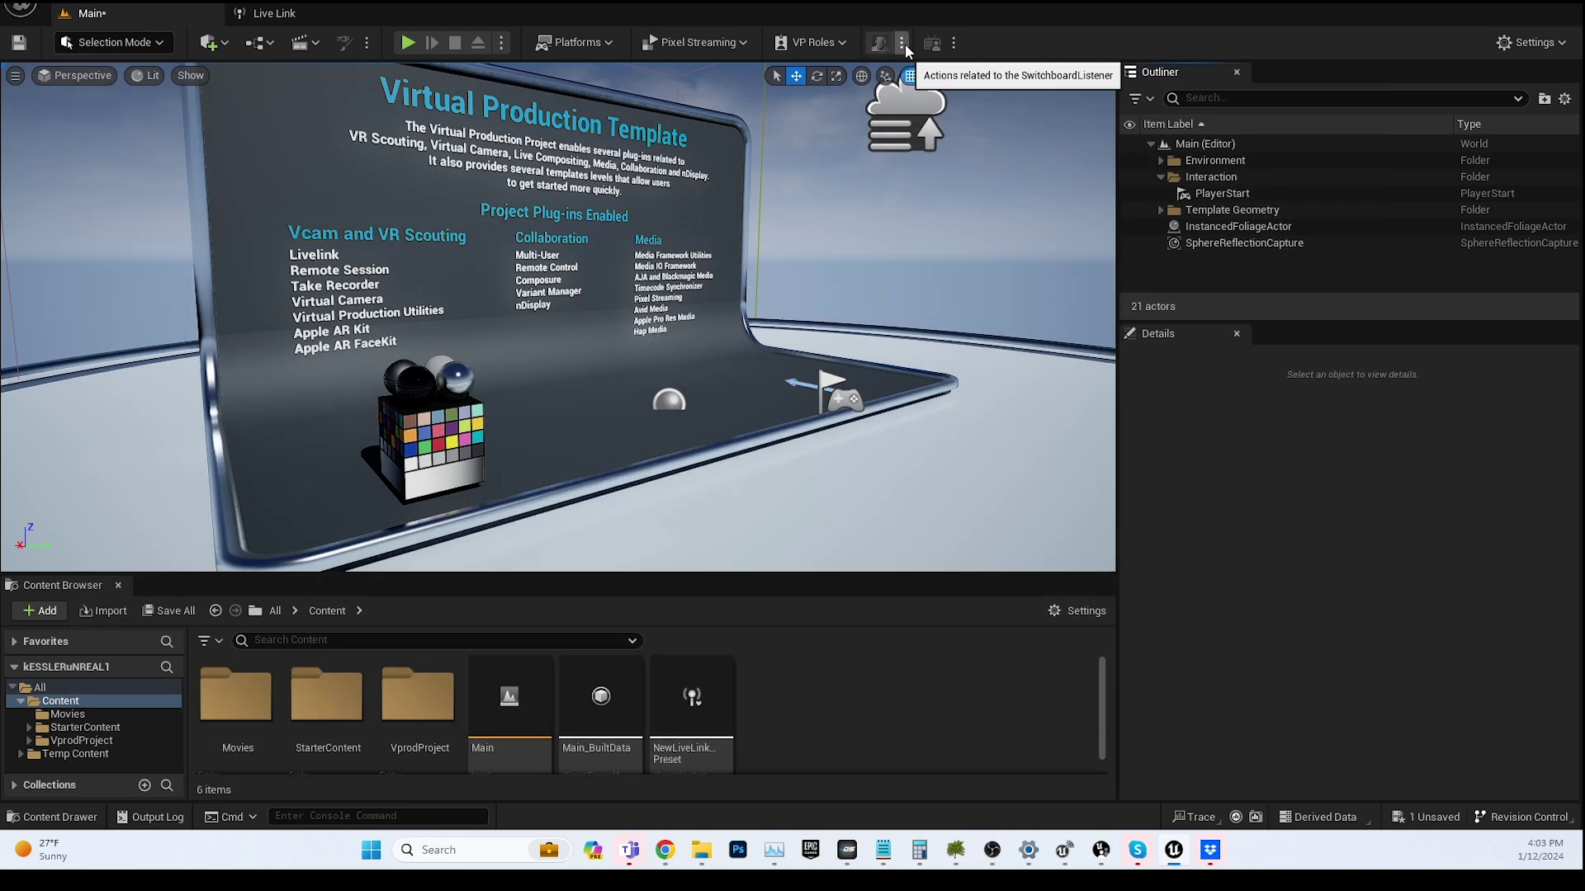
Step: Reopen the plugin browser, search for "switch" to check the Switchboard plugin, and close the browser
{"action": "left_click", "coordinate": [96, 1]}
{"action": "mouse_move", "coordinate": [138, 1]}
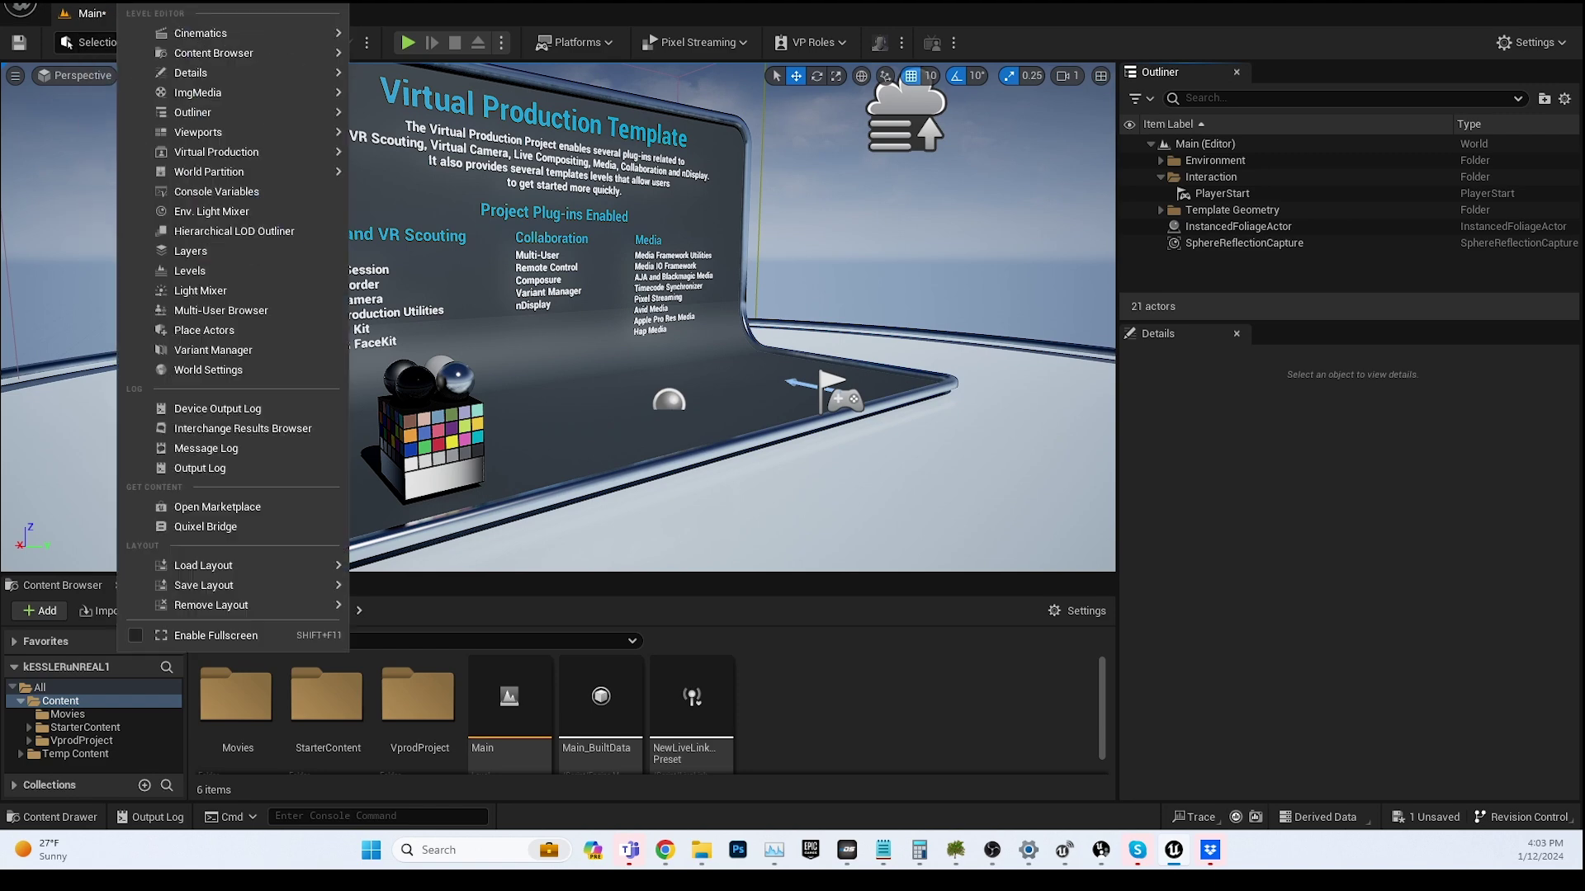
{"action": "left_click", "coordinate": [137, 242]}
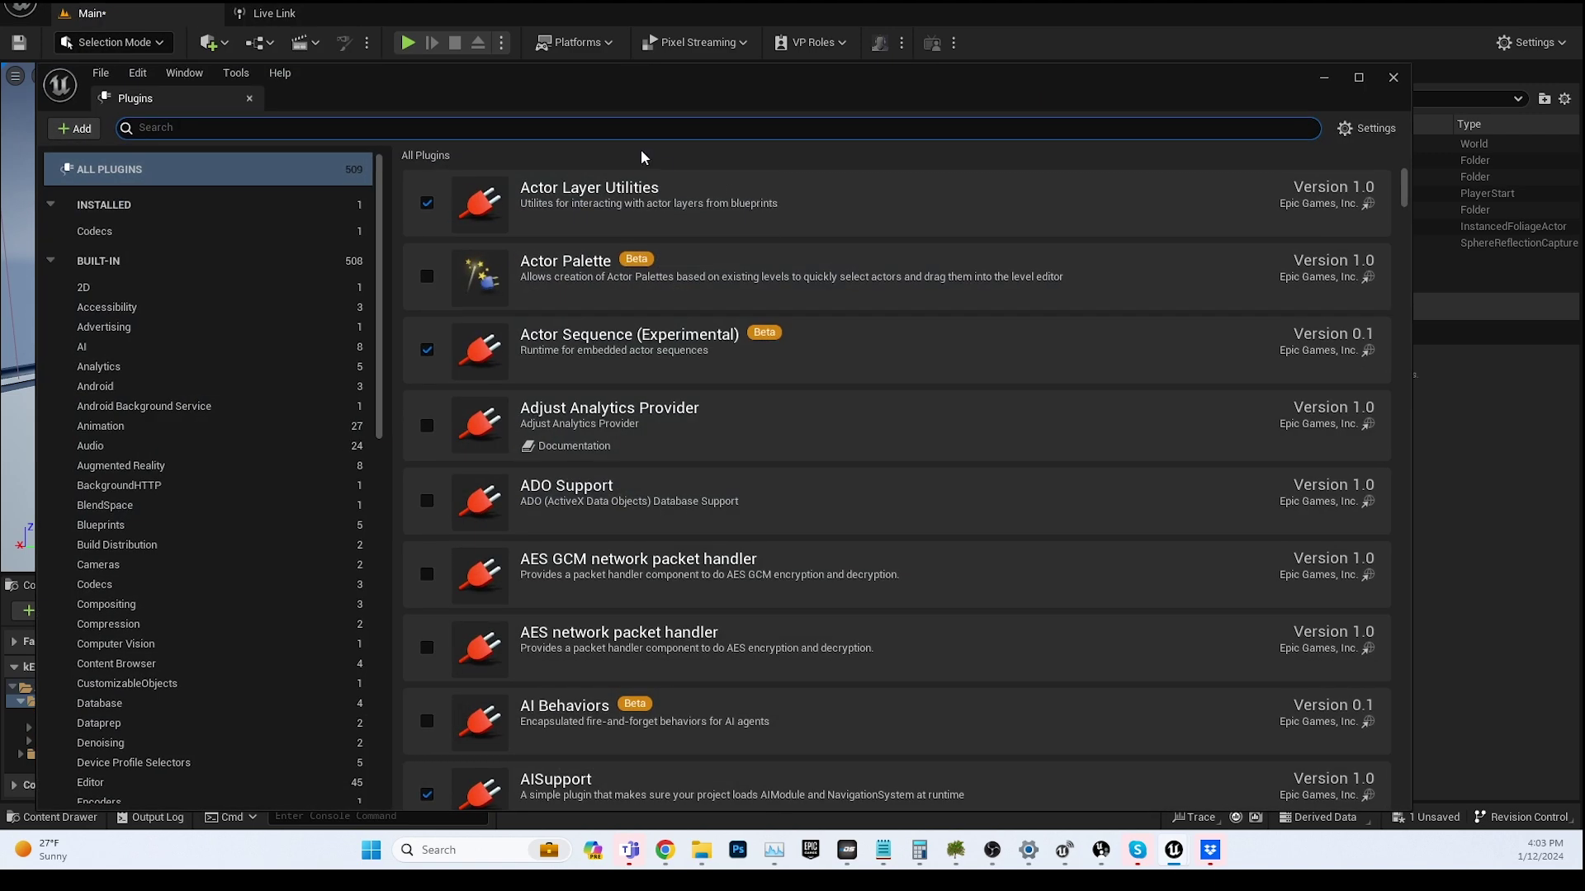
{"action": "type", "text": "switch"}
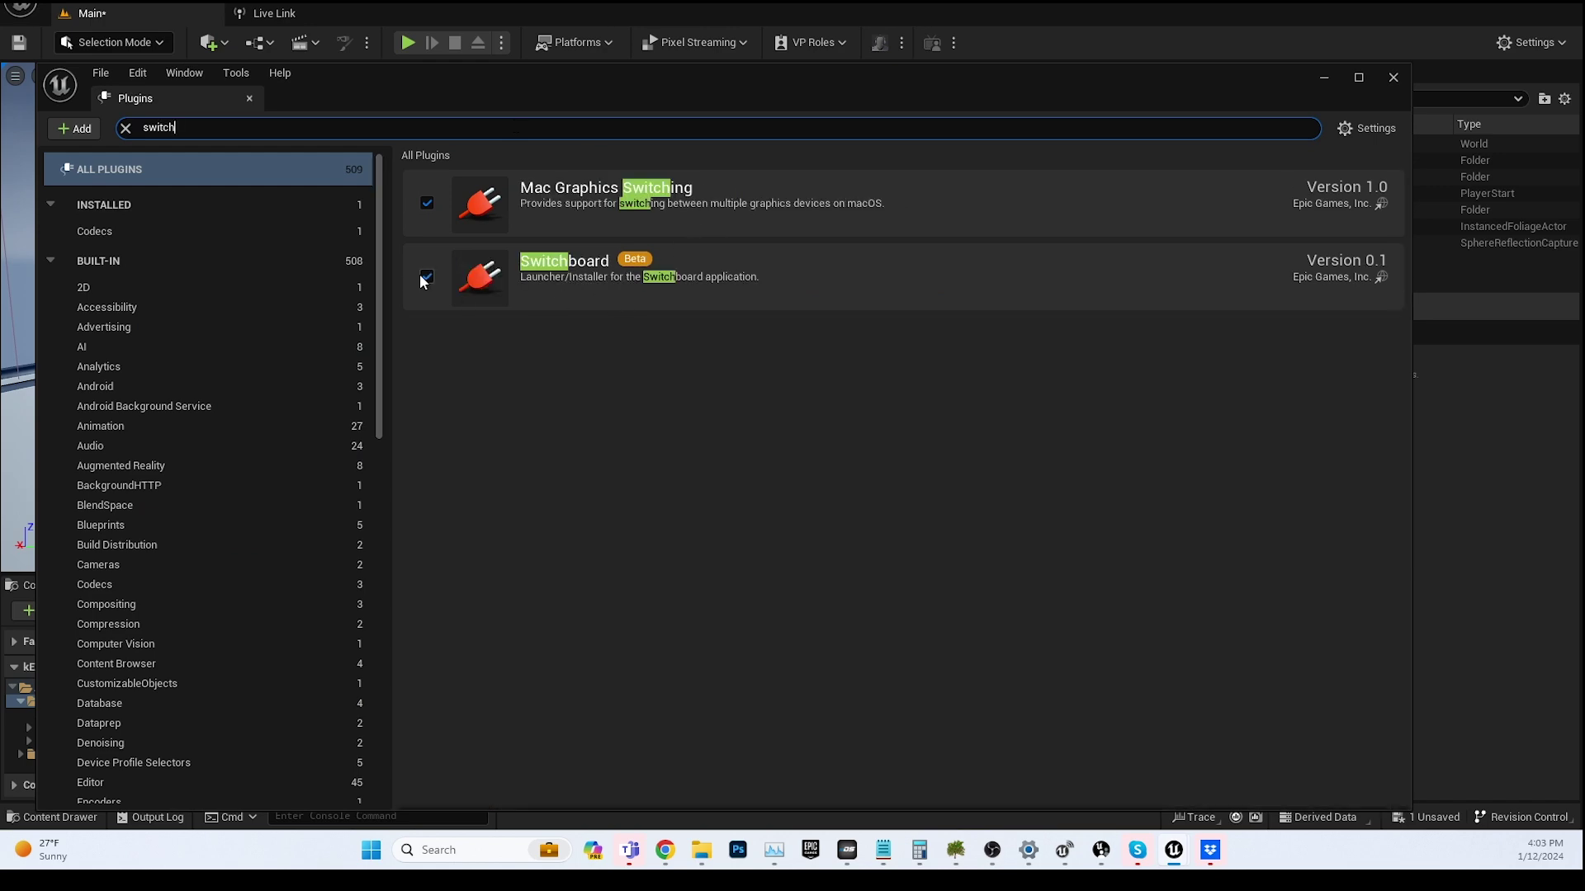
{"action": "left_click", "coordinate": [249, 99]}
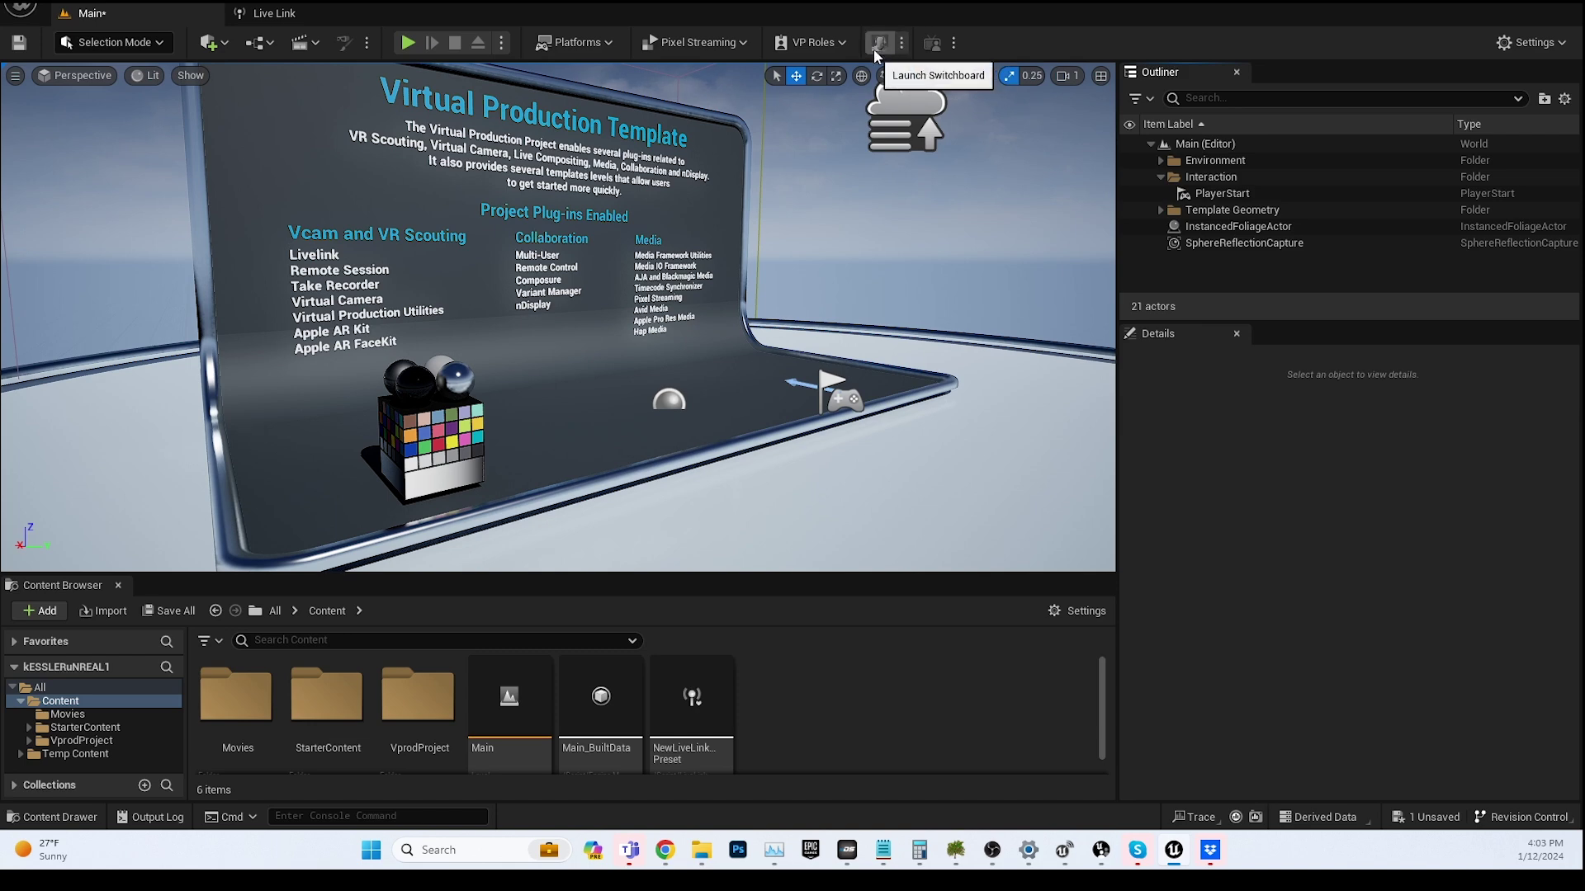
Step: View the Switchboard listener launch options and dismiss them
{"action": "left_click", "coordinate": [902, 42]}
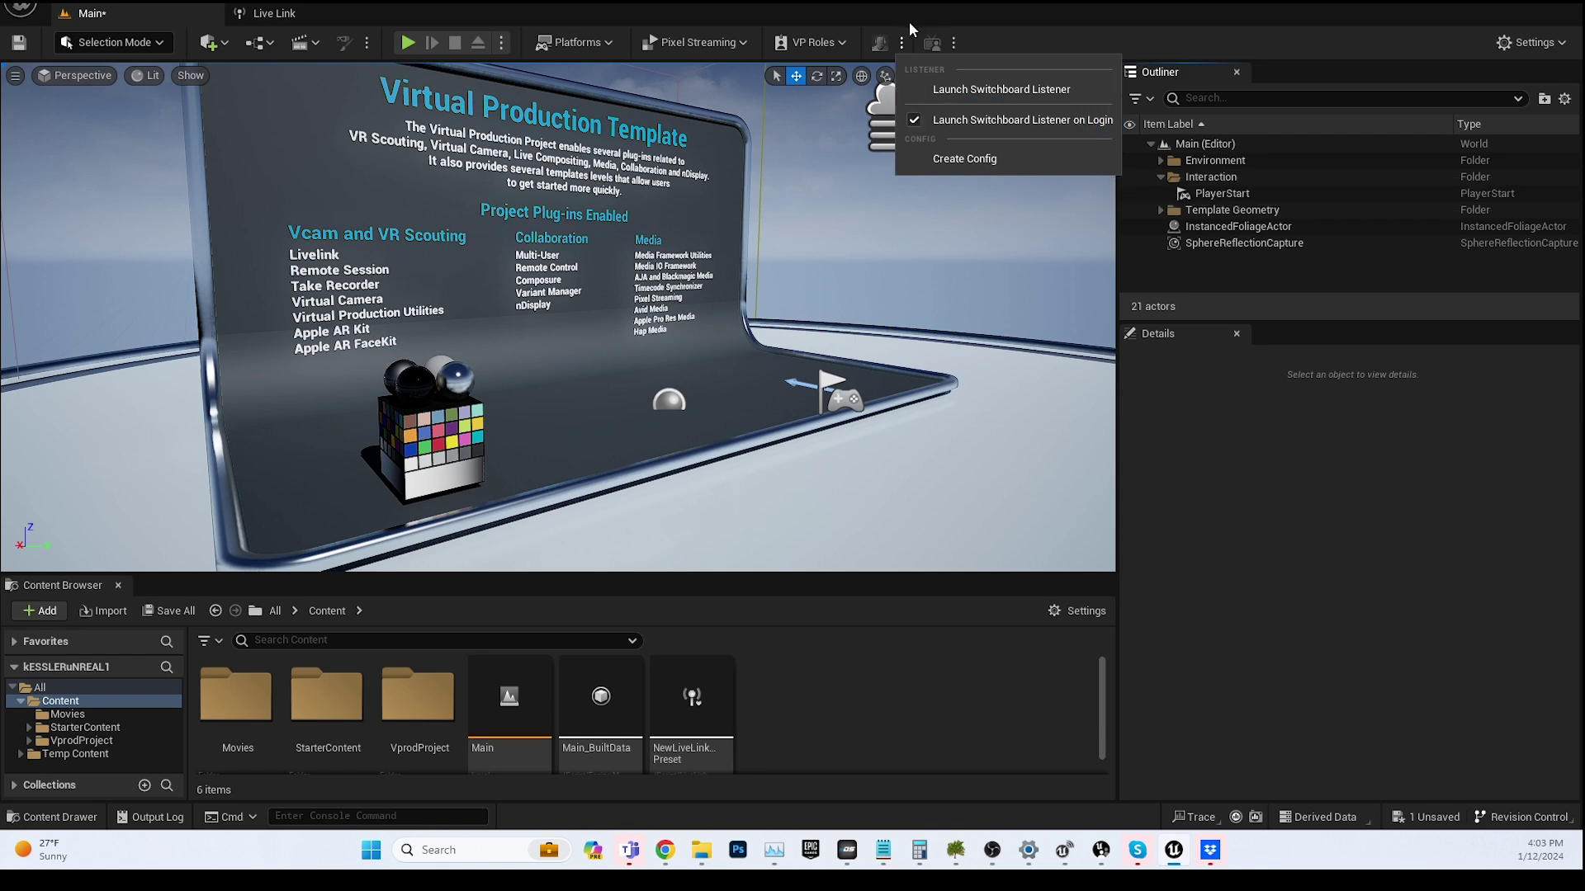
{"action": "left_click", "coordinate": [993, 7]}
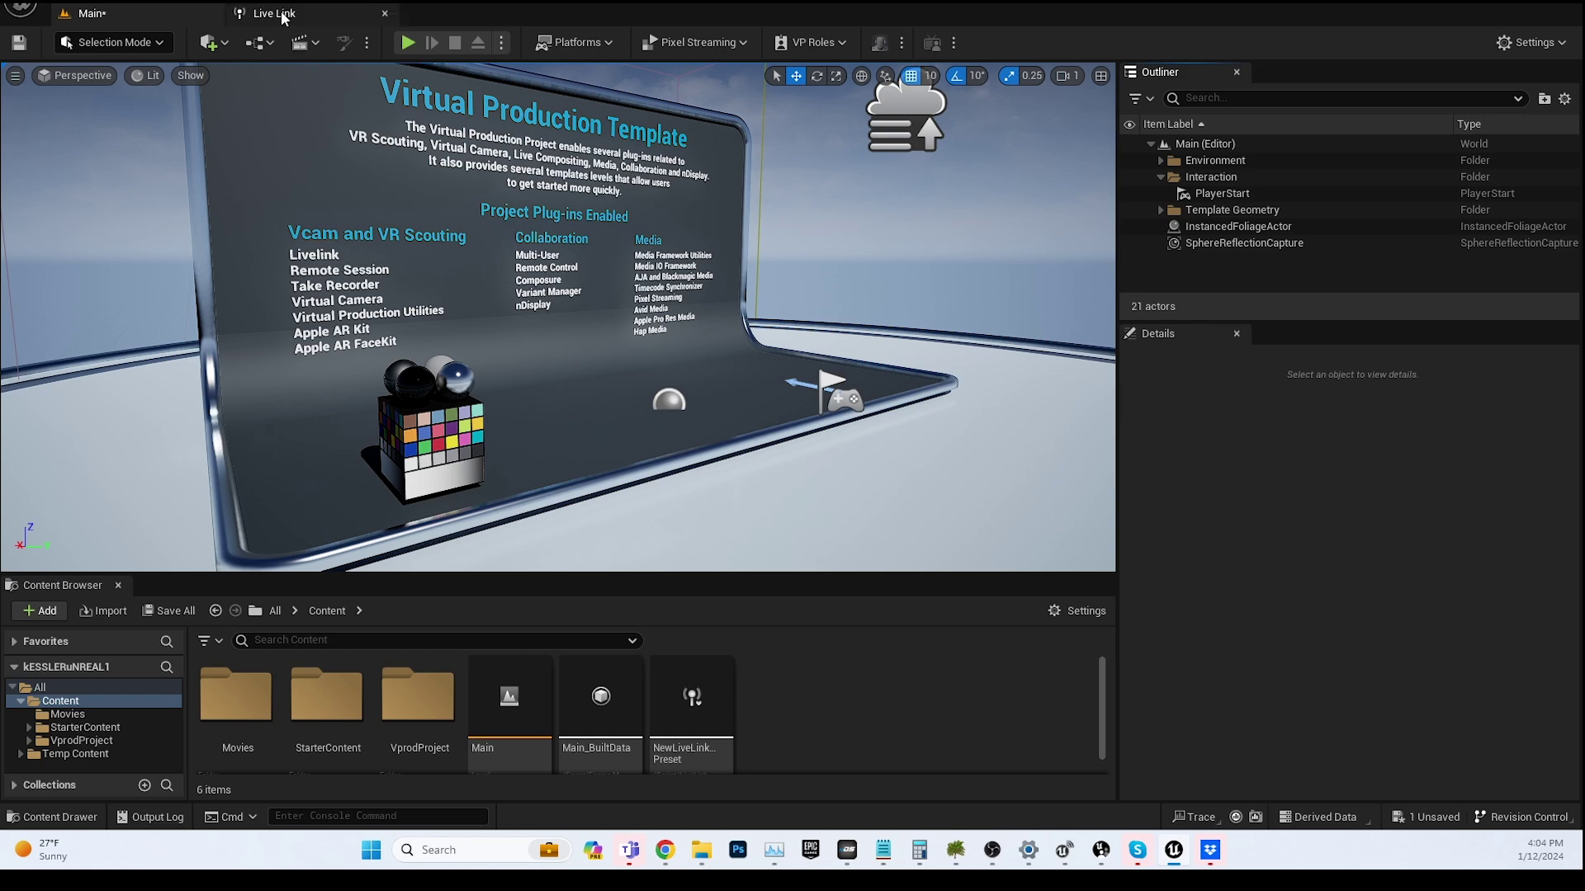
Step: Add a Cine Camera Actor to the virtual production level
{"action": "left_click", "coordinate": [208, 43]}
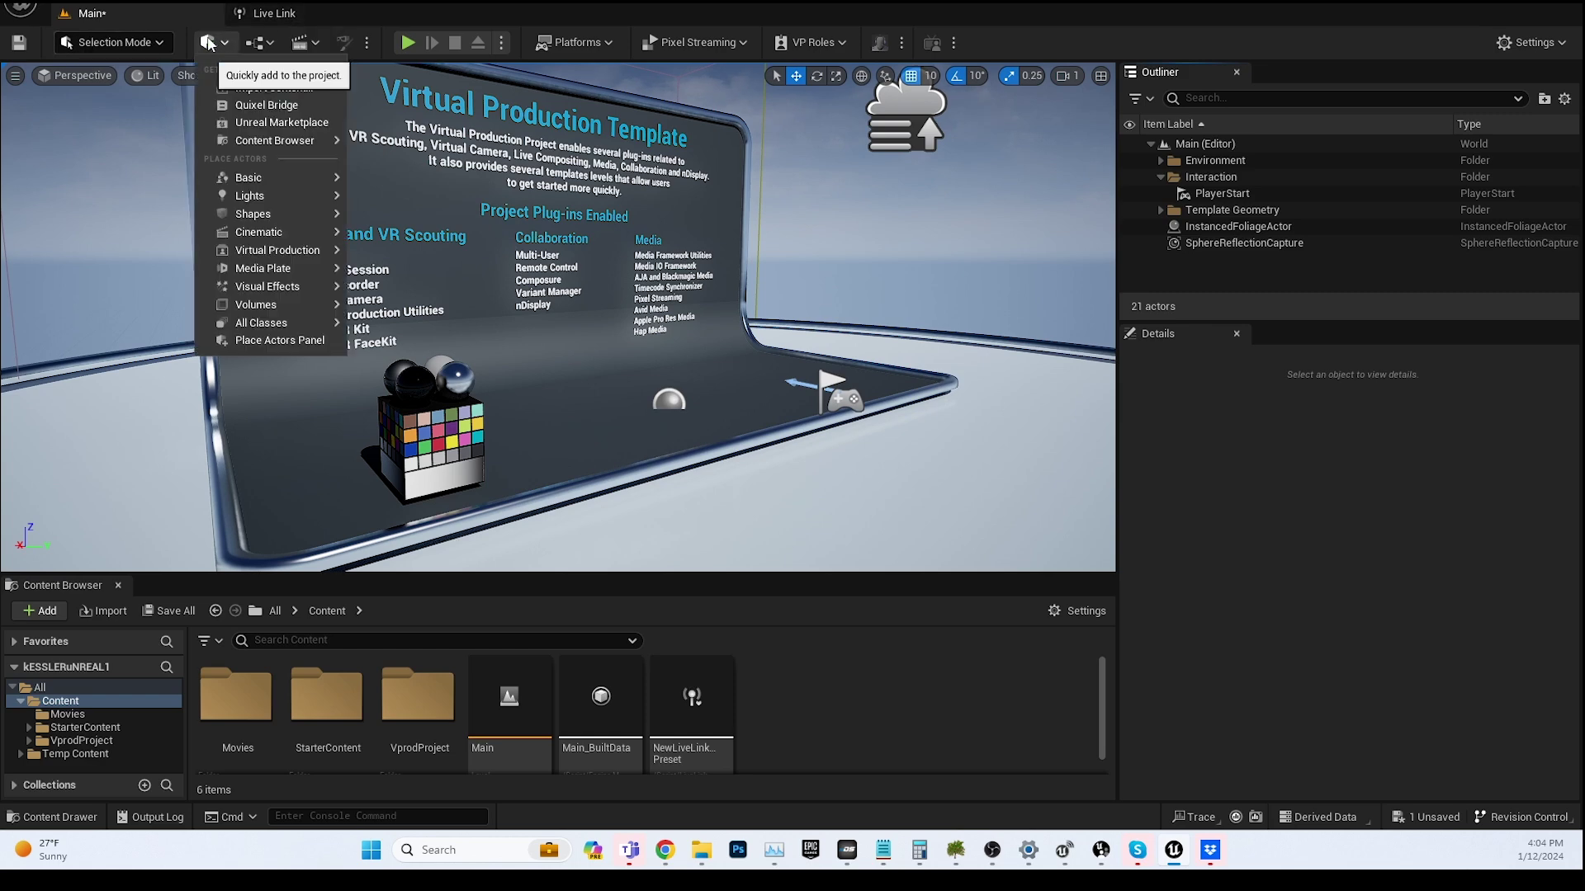
{"action": "left_click", "coordinate": [446, 241]}
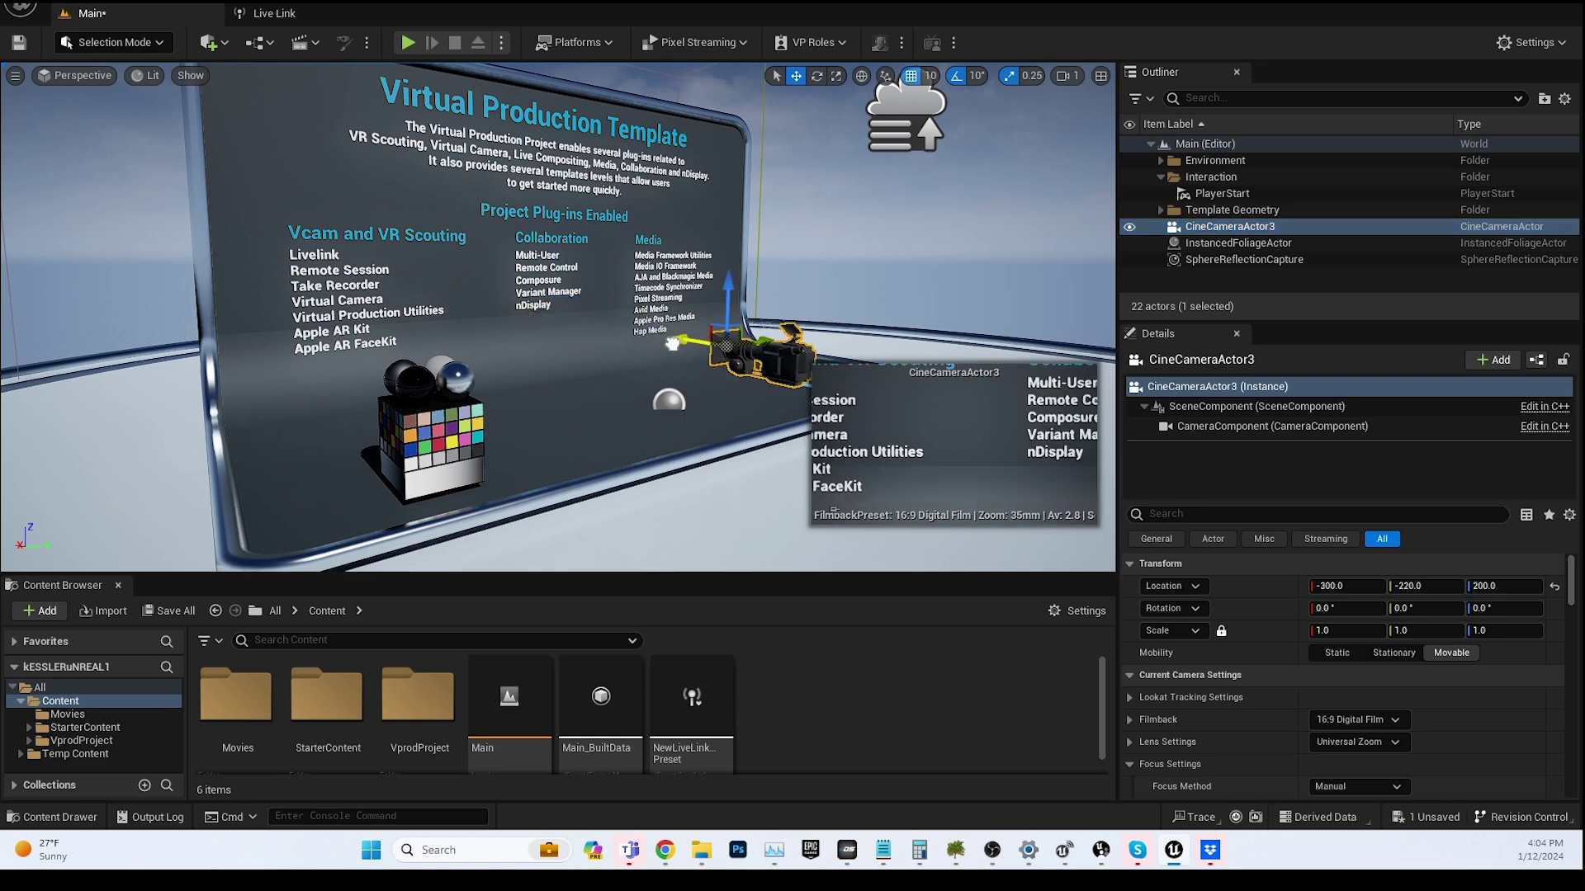
{"action": "left_click_drag", "start_coordinate": [672, 343], "coordinate": [693, 357]}
Step: Open the Live Link window from the virtual production tools of the Main level
{"action": "left_click", "coordinate": [290, 22]}
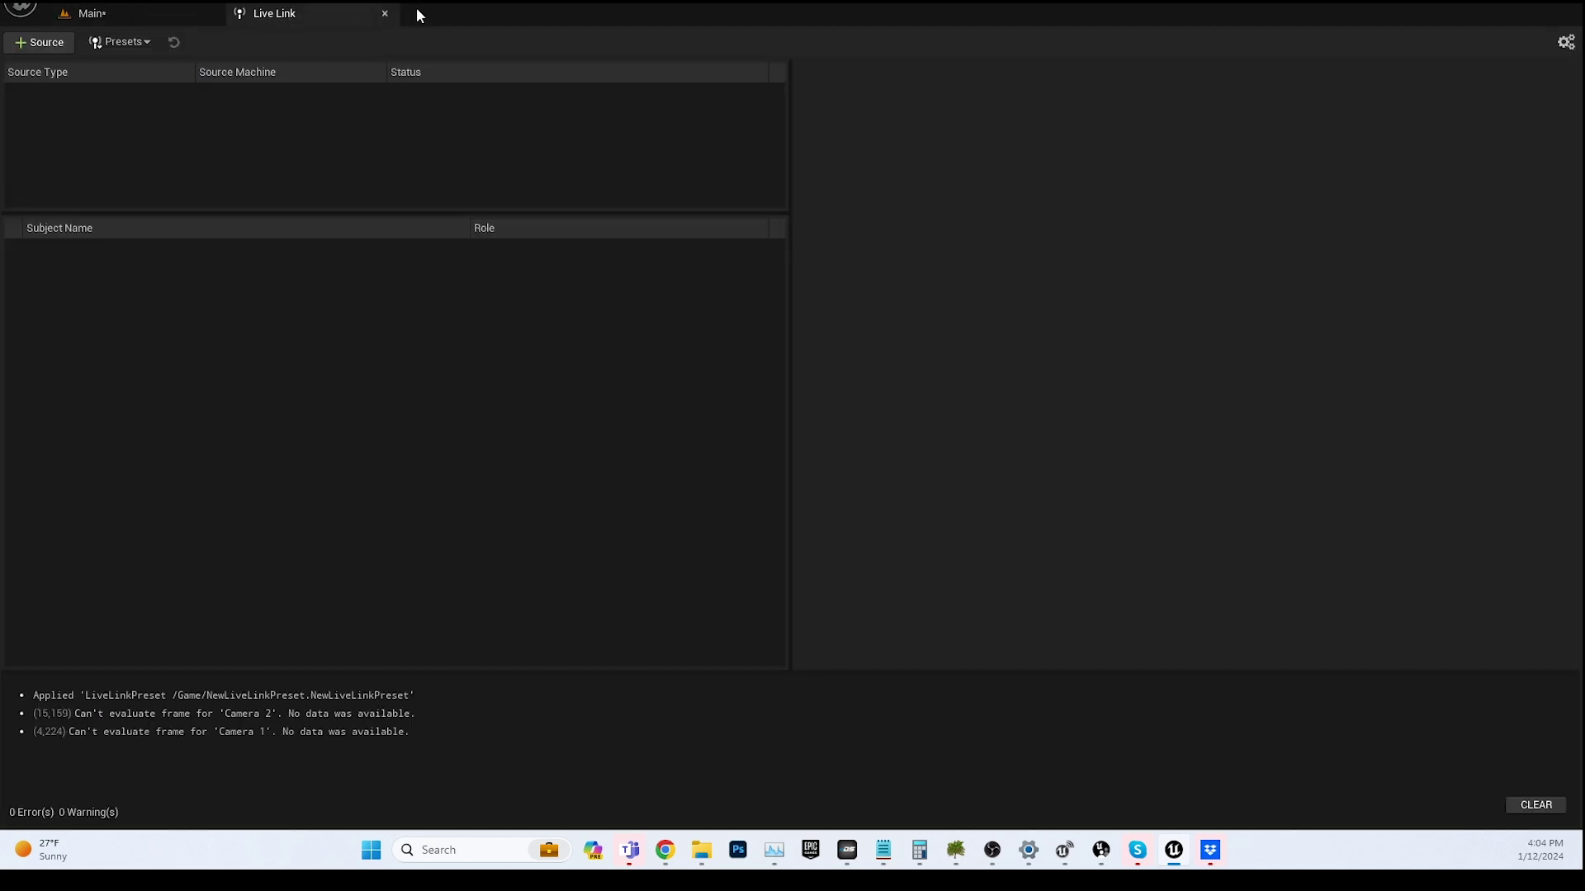
{"action": "left_click", "coordinate": [87, 13]}
{"action": "left_click", "coordinate": [147, 6]}
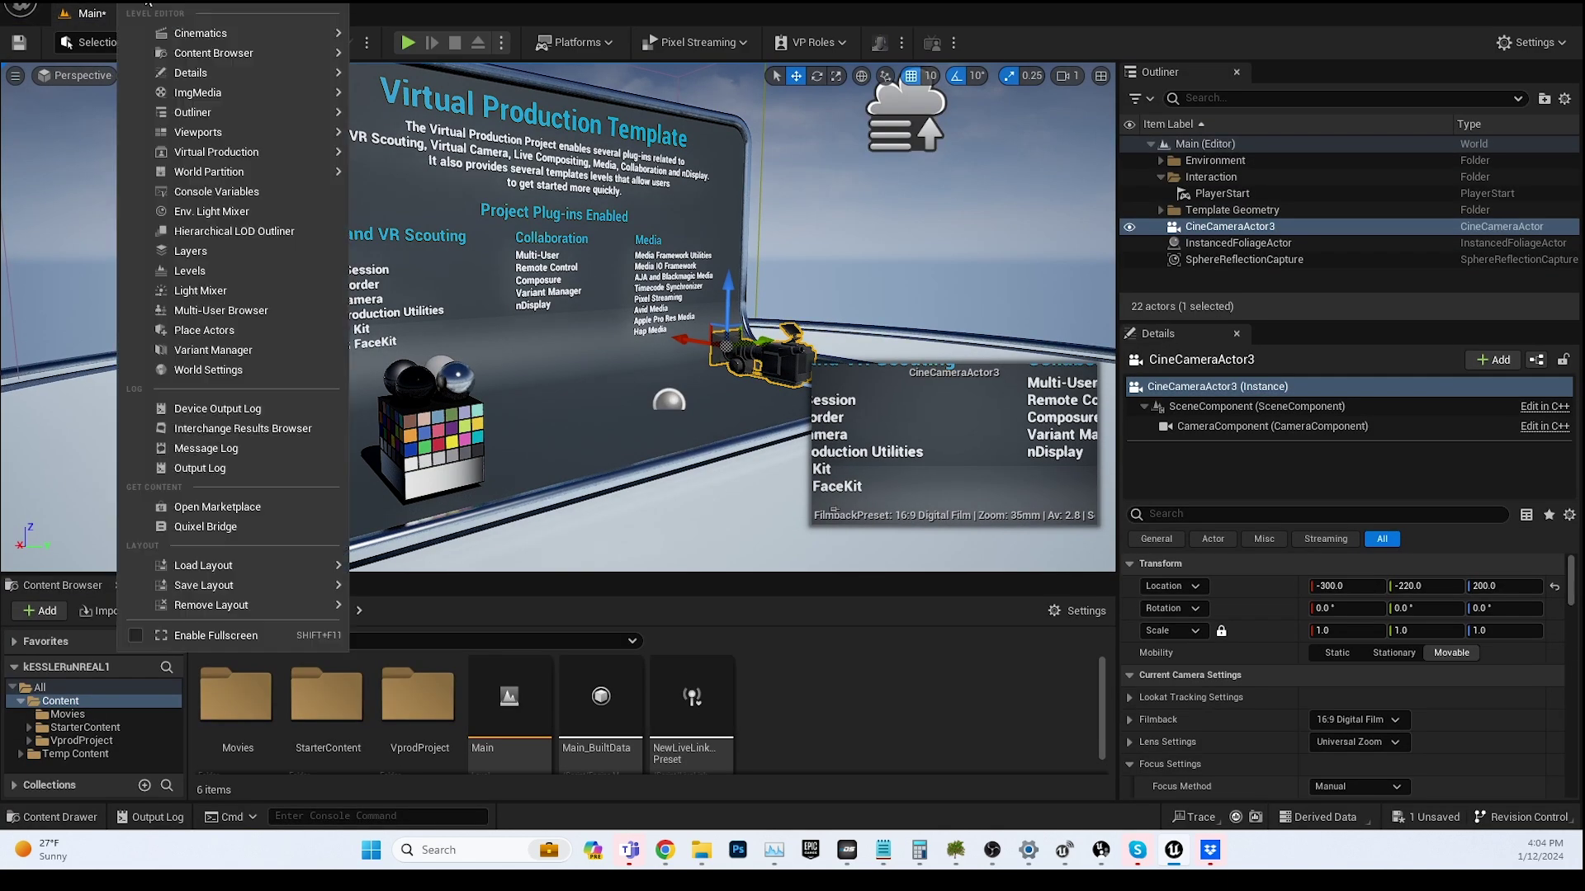
{"action": "mouse_move", "coordinate": [322, 152]}
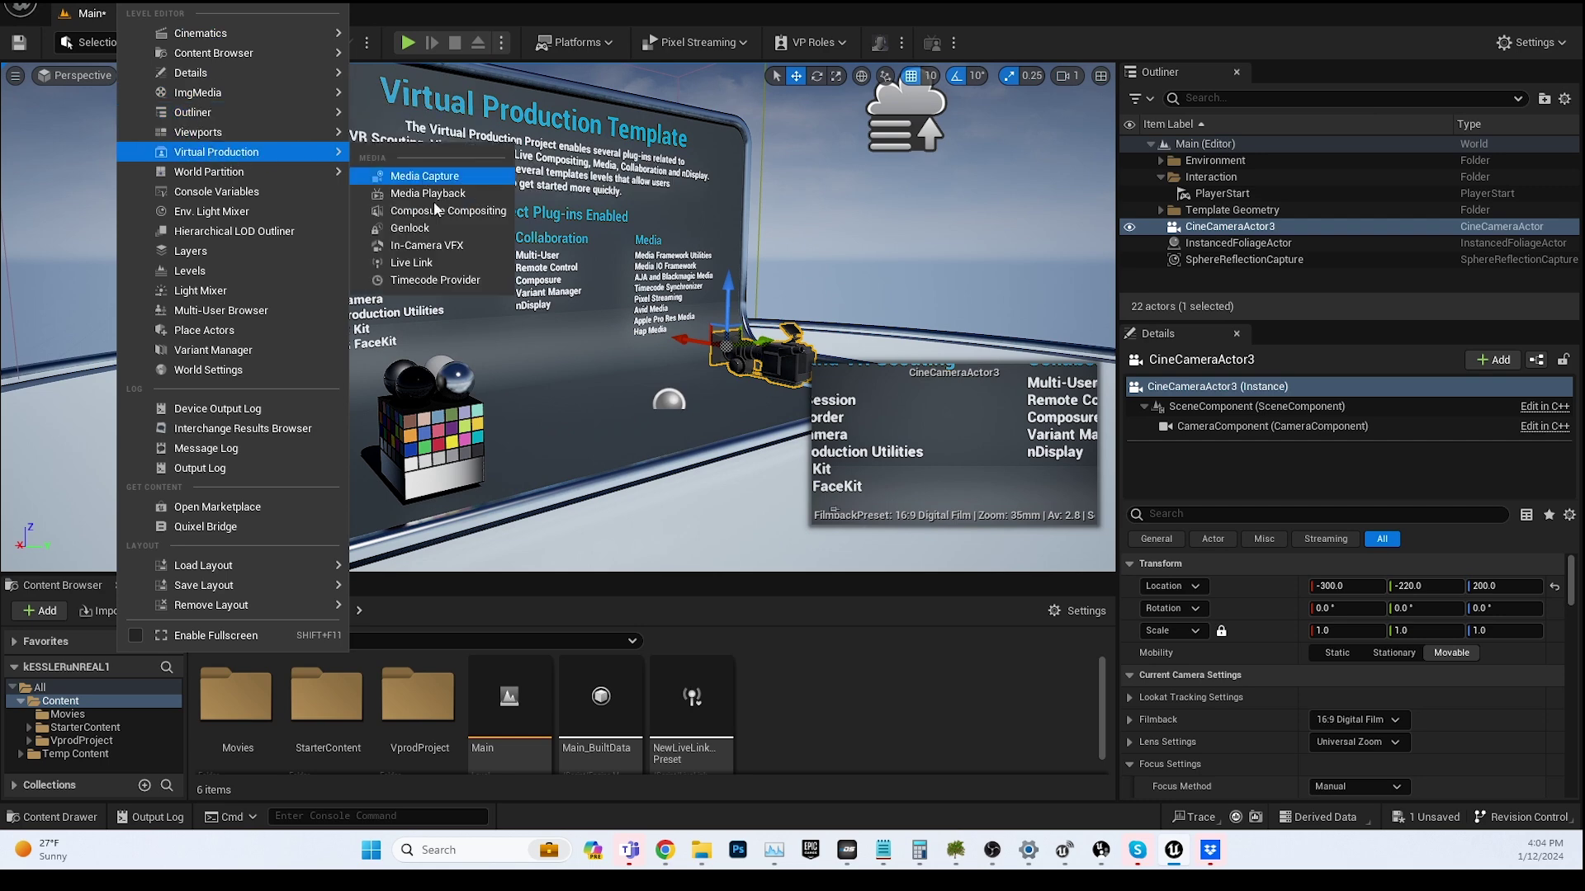
{"action": "left_click", "coordinate": [413, 262]}
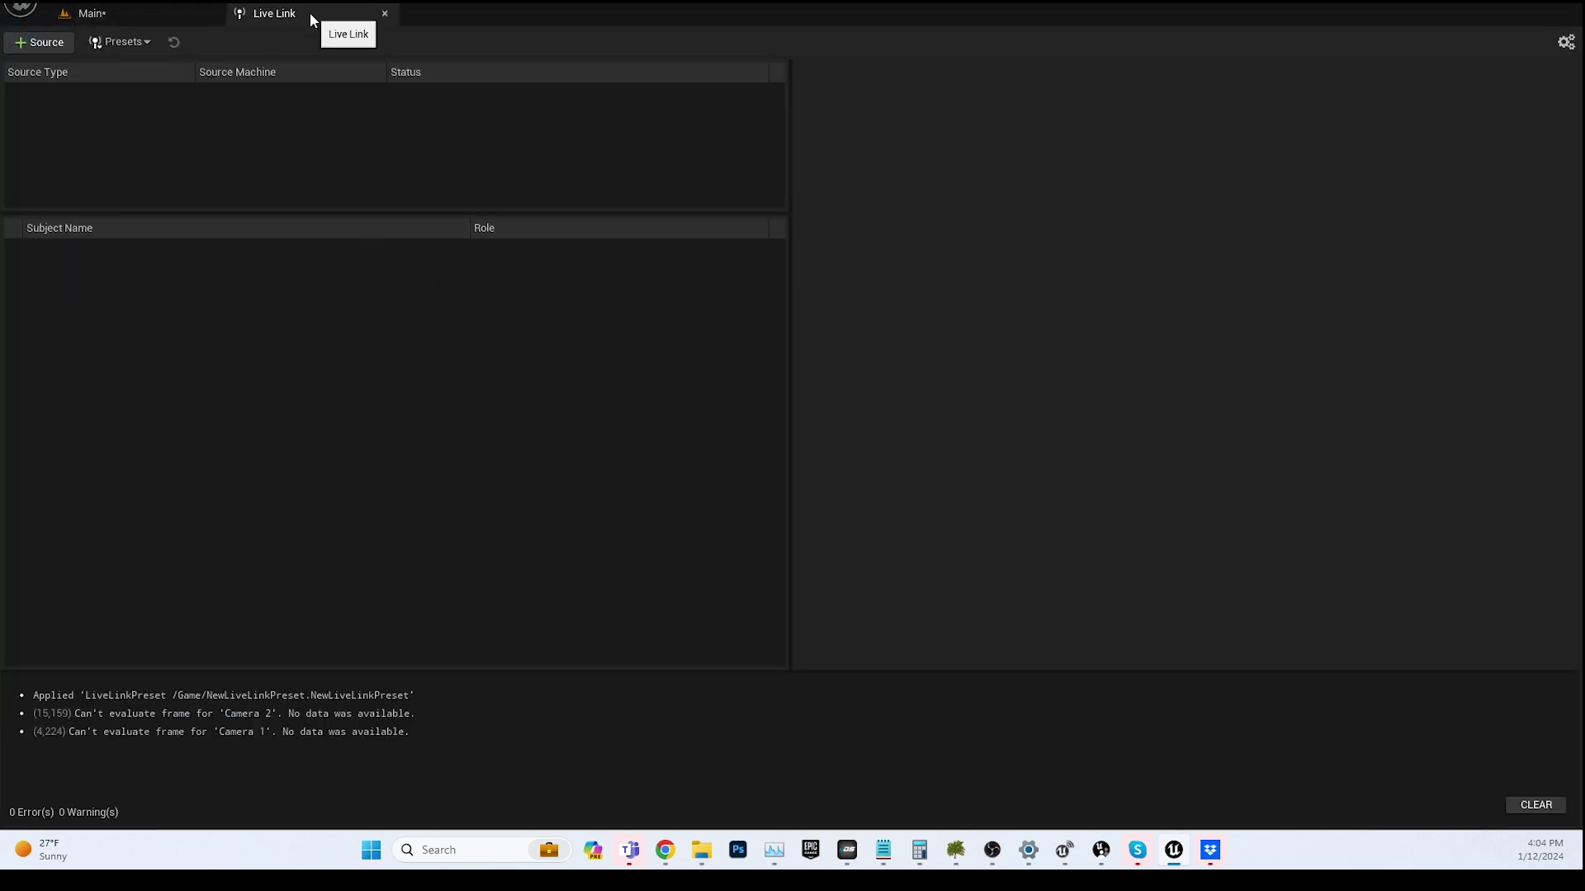
Step: Add a LiveLinkFreeD source with IP address 127.0.0.1 and UDP port 40000
{"action": "left_click", "coordinate": [65, 43]}
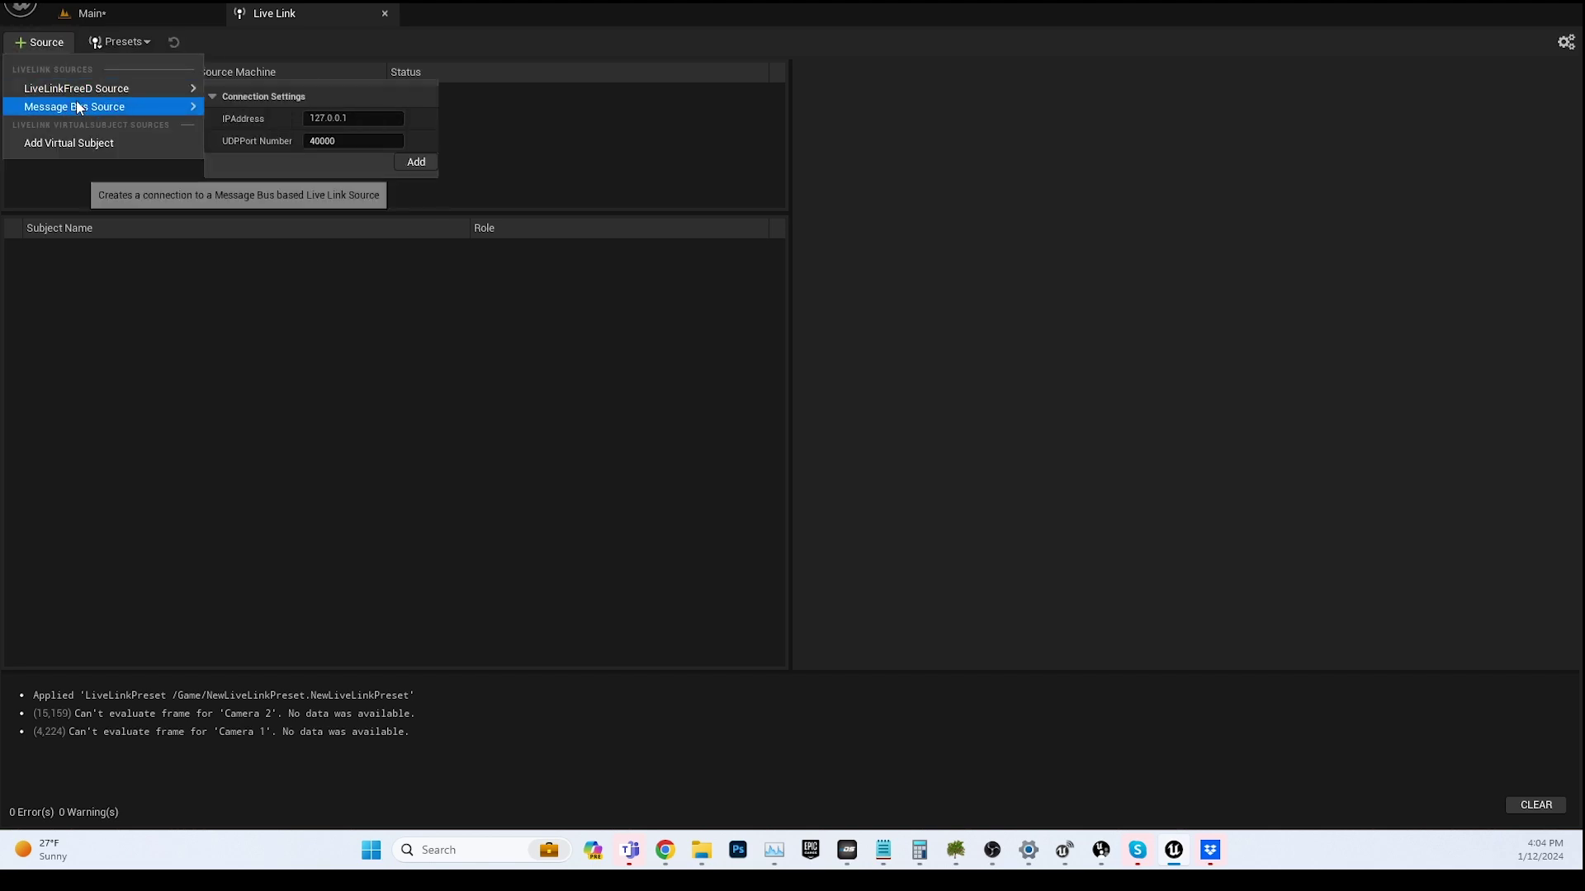
{"action": "mouse_move", "coordinate": [106, 96]}
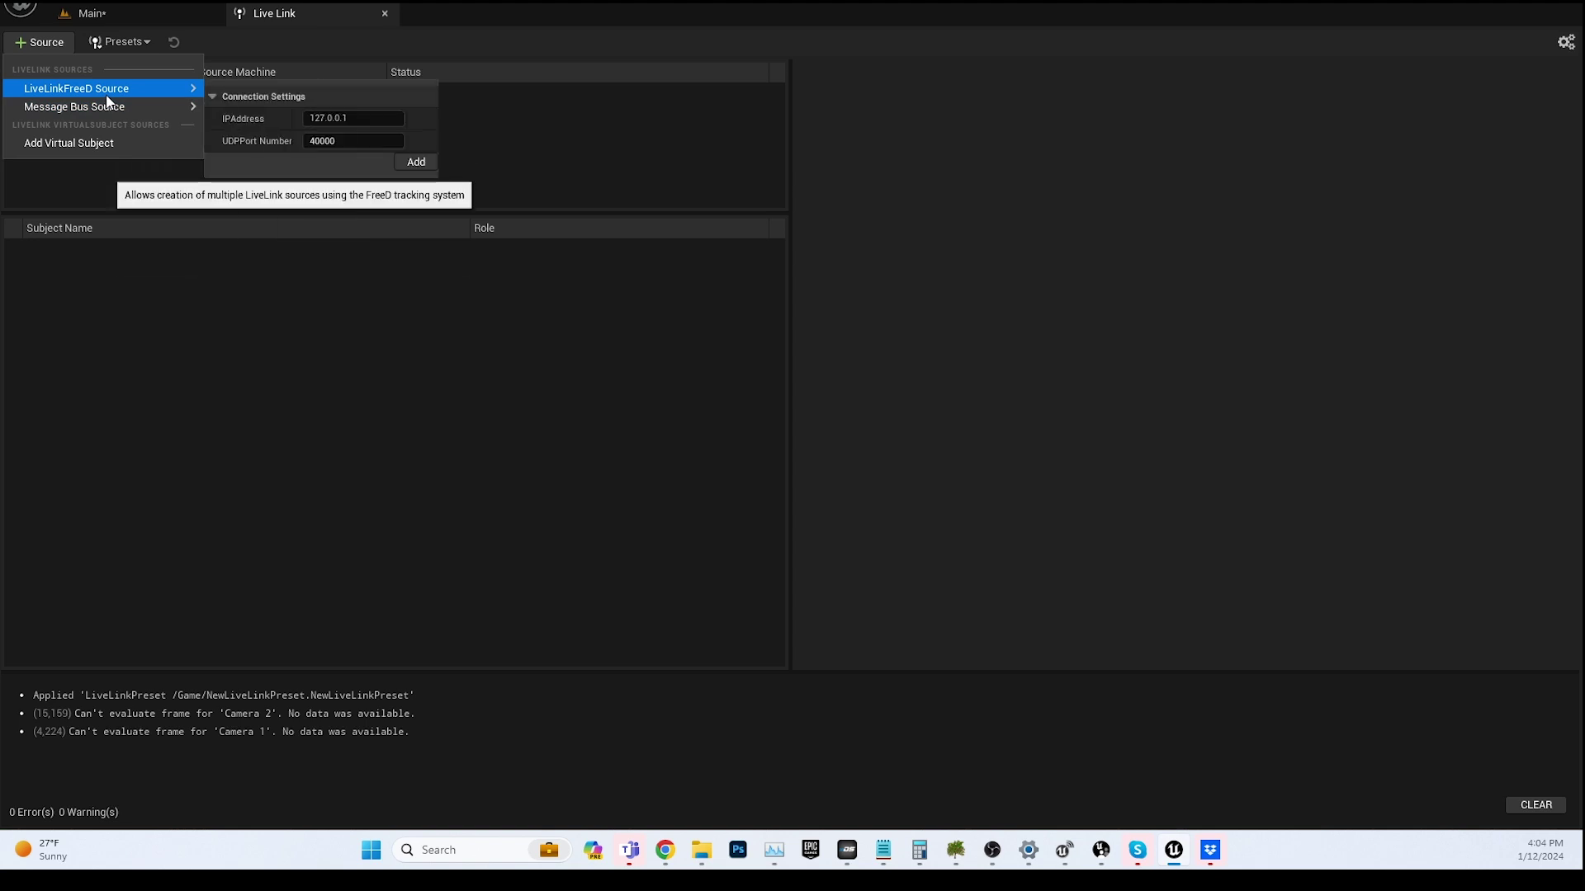
{"action": "left_click", "coordinate": [420, 164]}
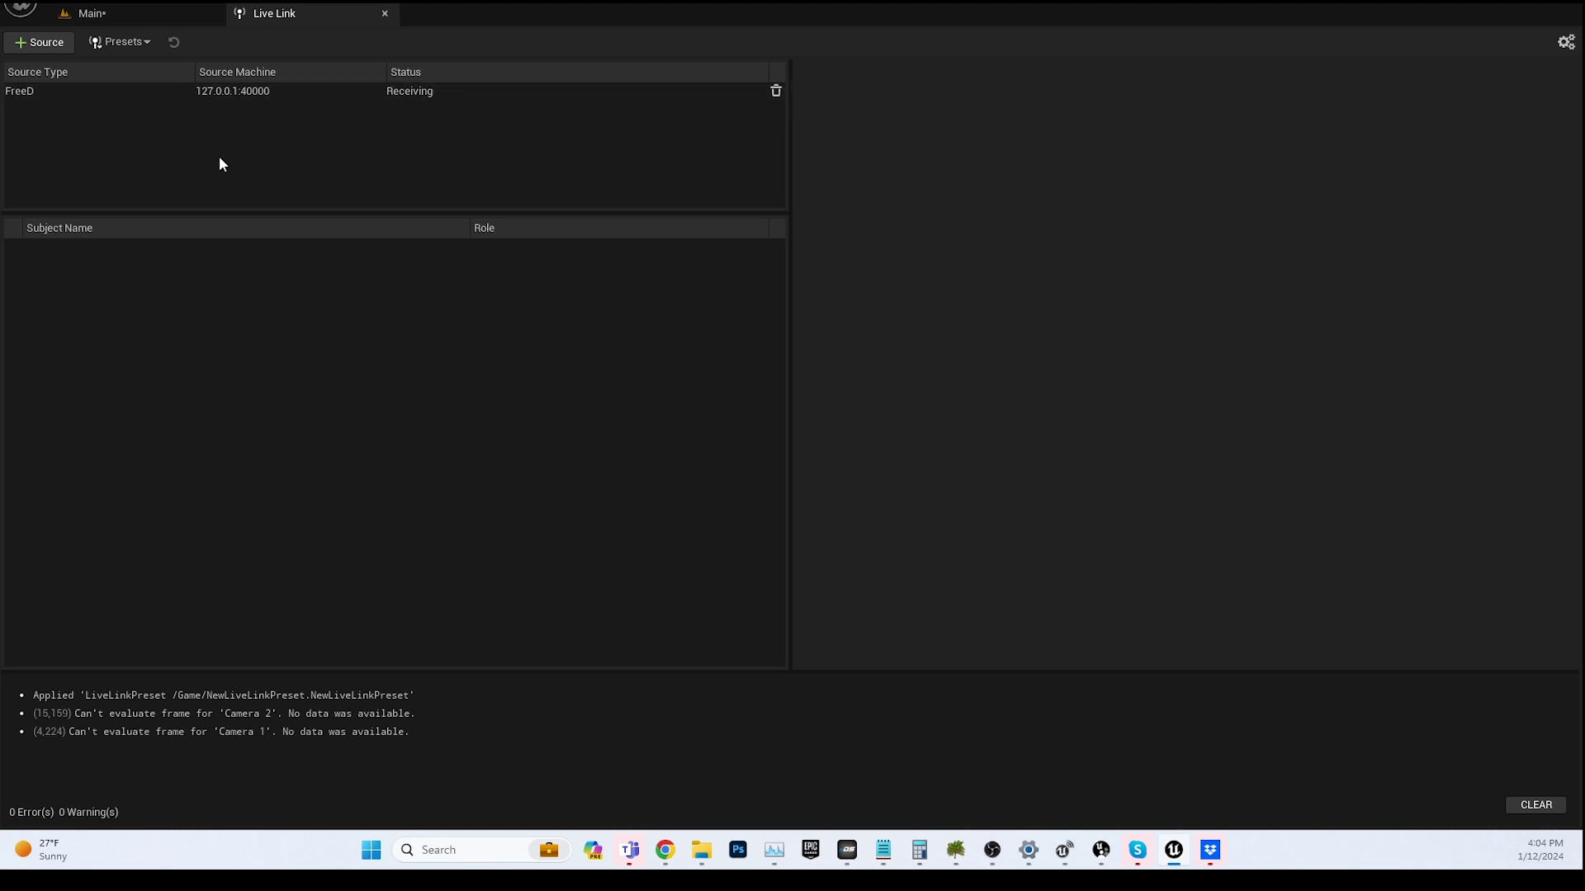
{"action": "left_click", "coordinate": [333, 91]}
{"action": "left_click", "coordinate": [611, 153]}
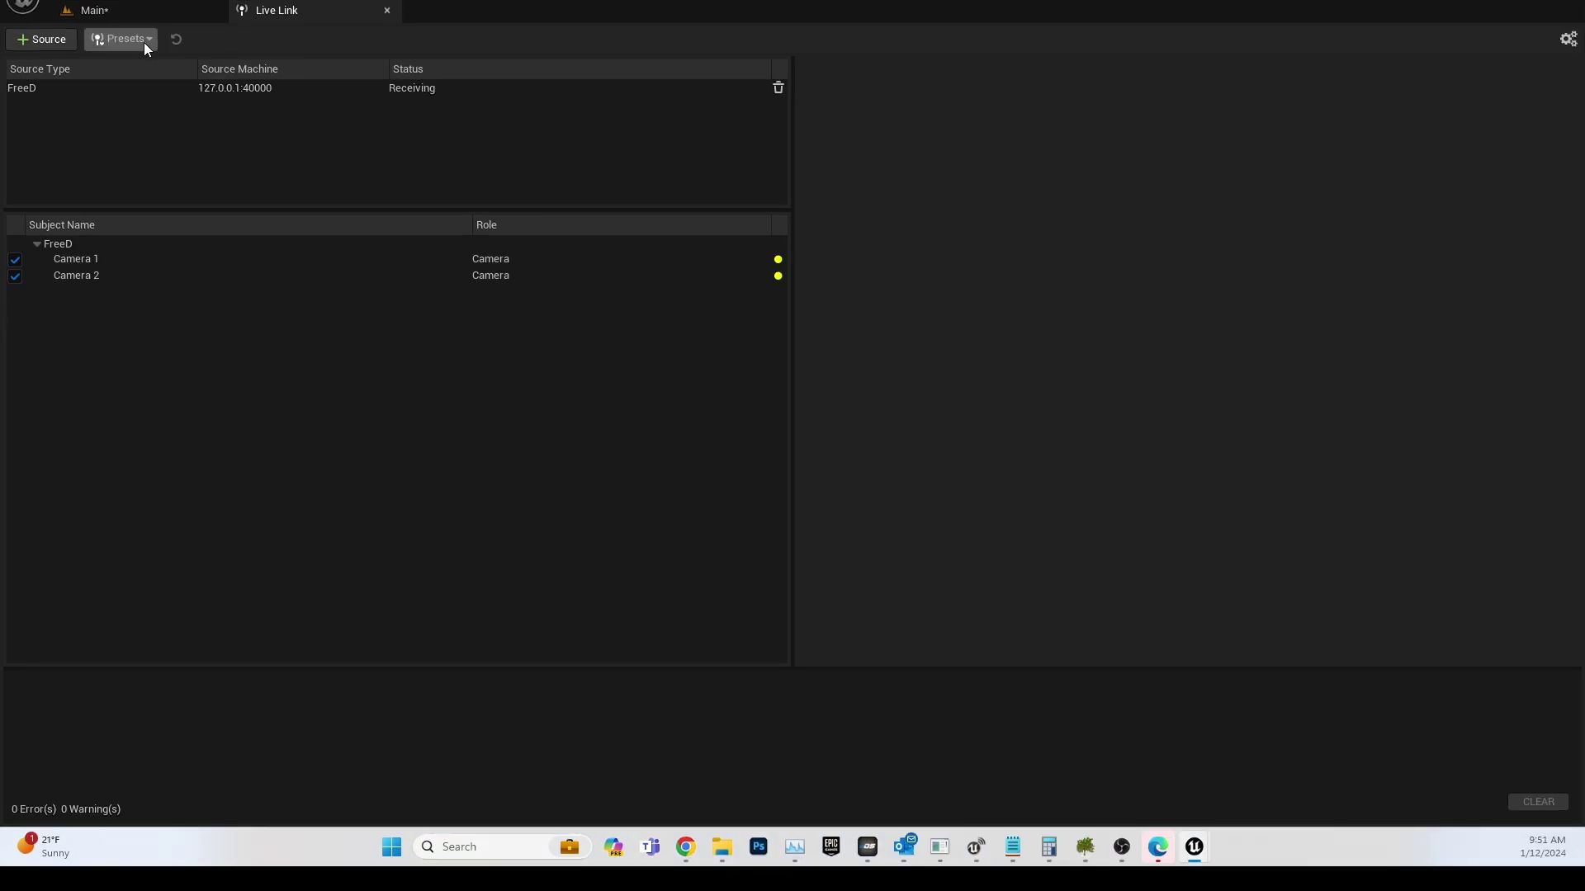
Step: Save the Live Link setup as a preset named NewLiveLinkPreset in the Content folder
{"action": "left_click", "coordinate": [146, 40]}
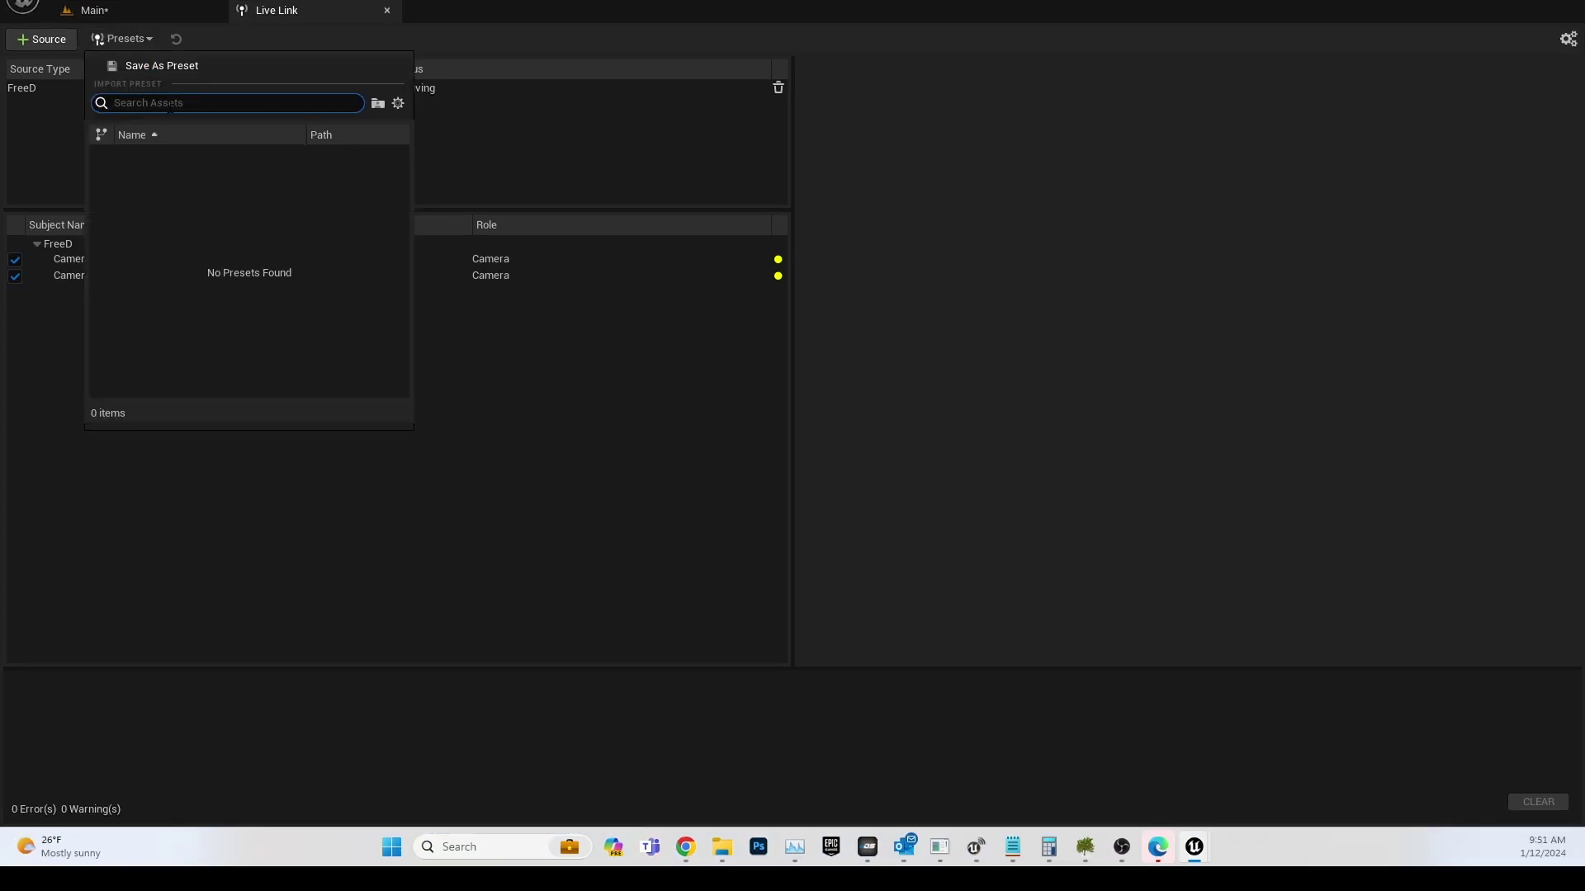
{"action": "left_click", "coordinate": [164, 66]}
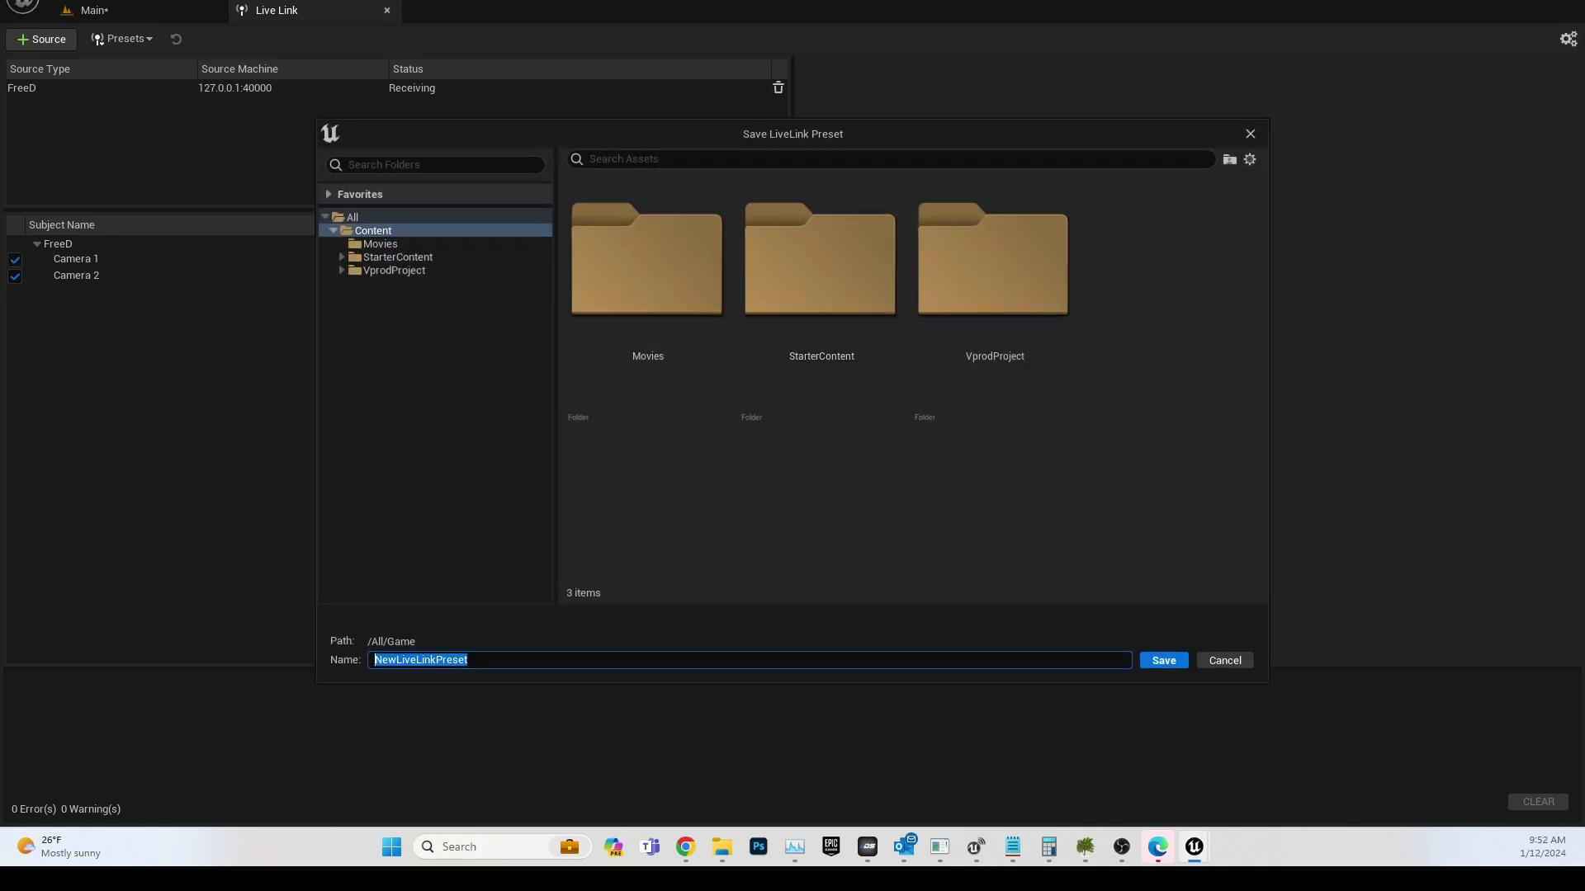
{"action": "left_click", "coordinate": [1172, 663]}
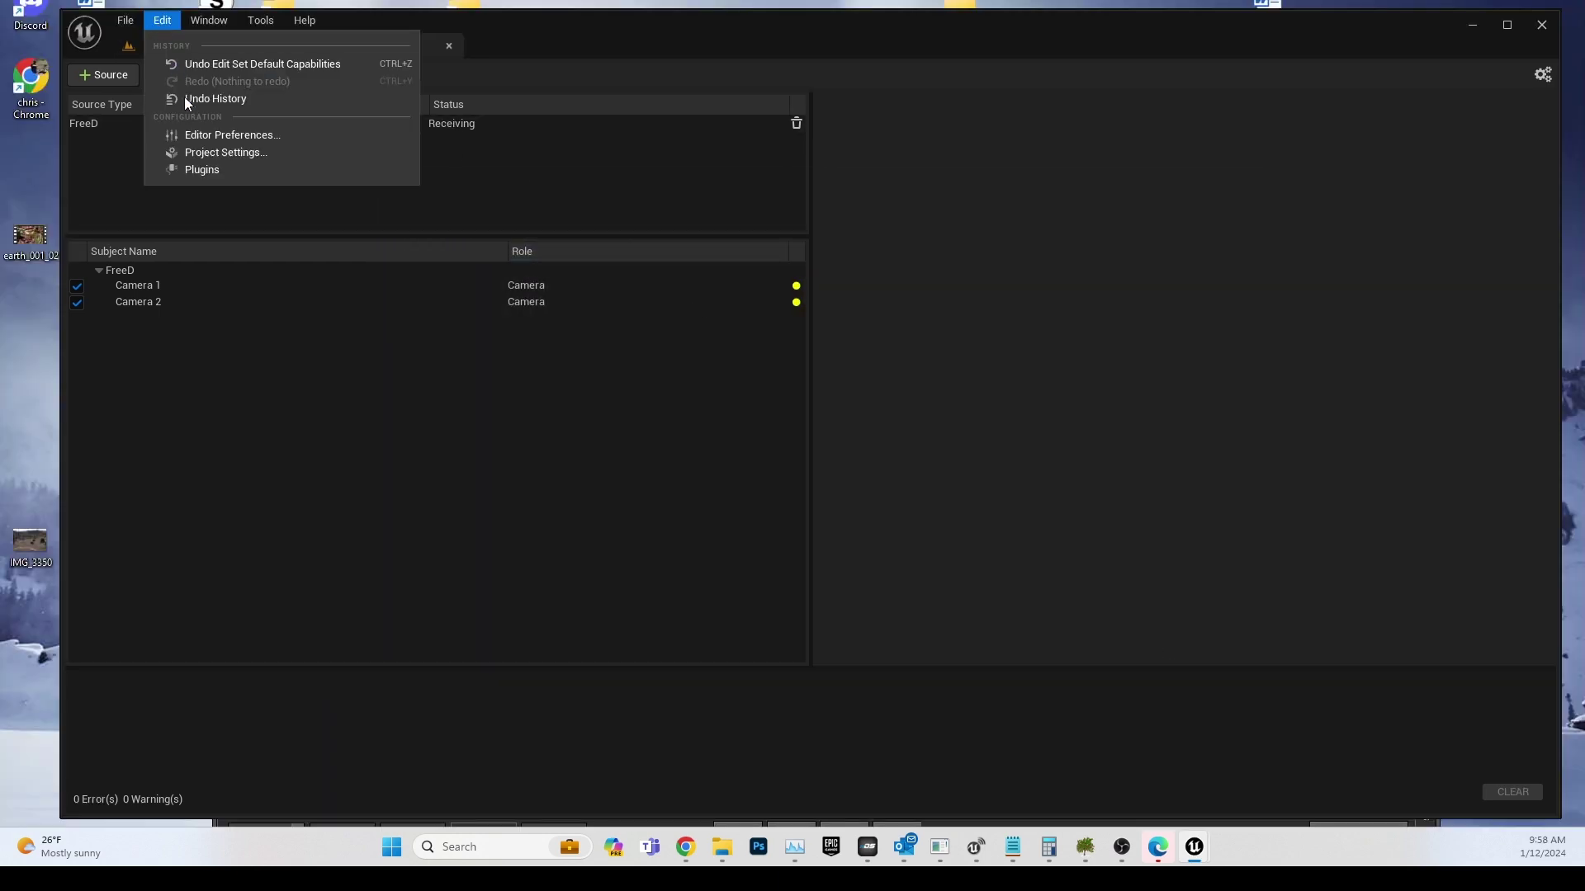
Step: Open the project settings and search them for "PRESET"
{"action": "left_click", "coordinate": [194, 148]}
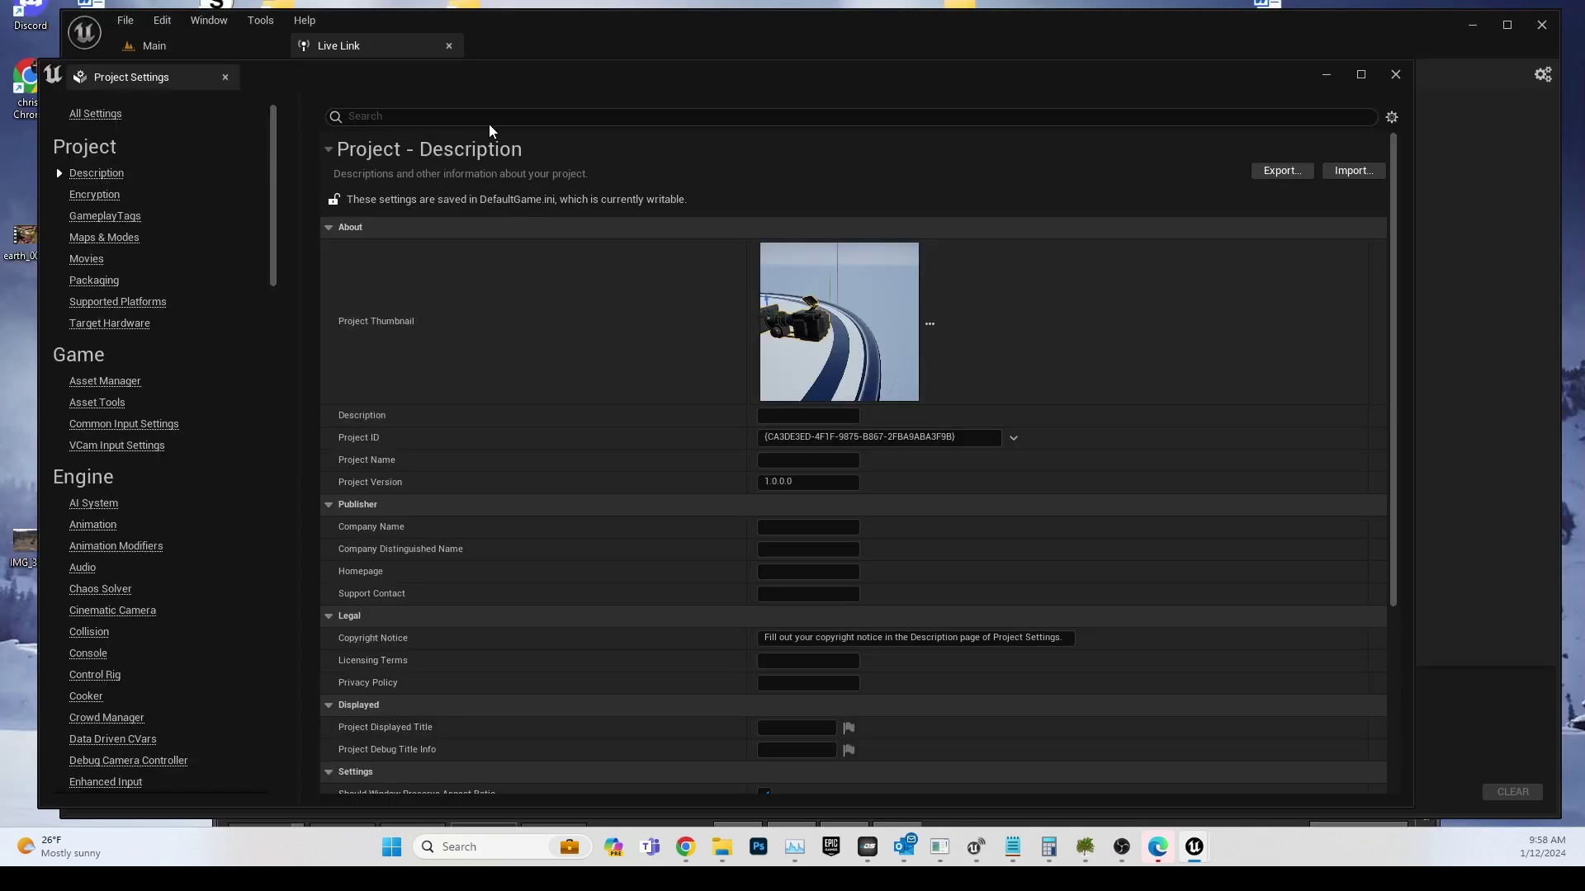
{"action": "type", "text": "PRESE"}
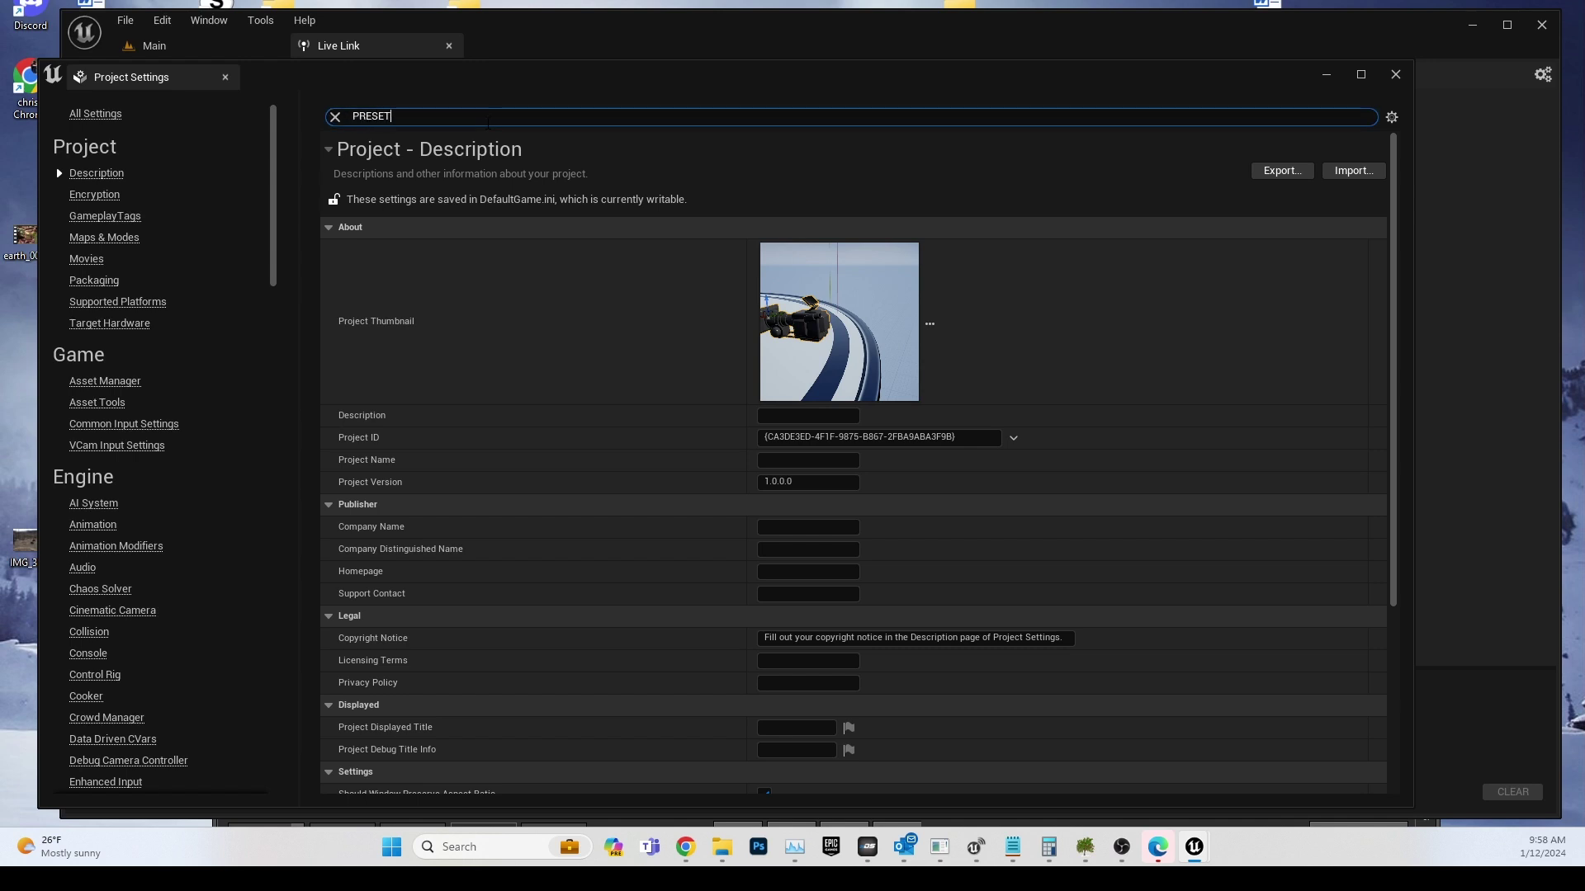
{"action": "type", "text": "T"}
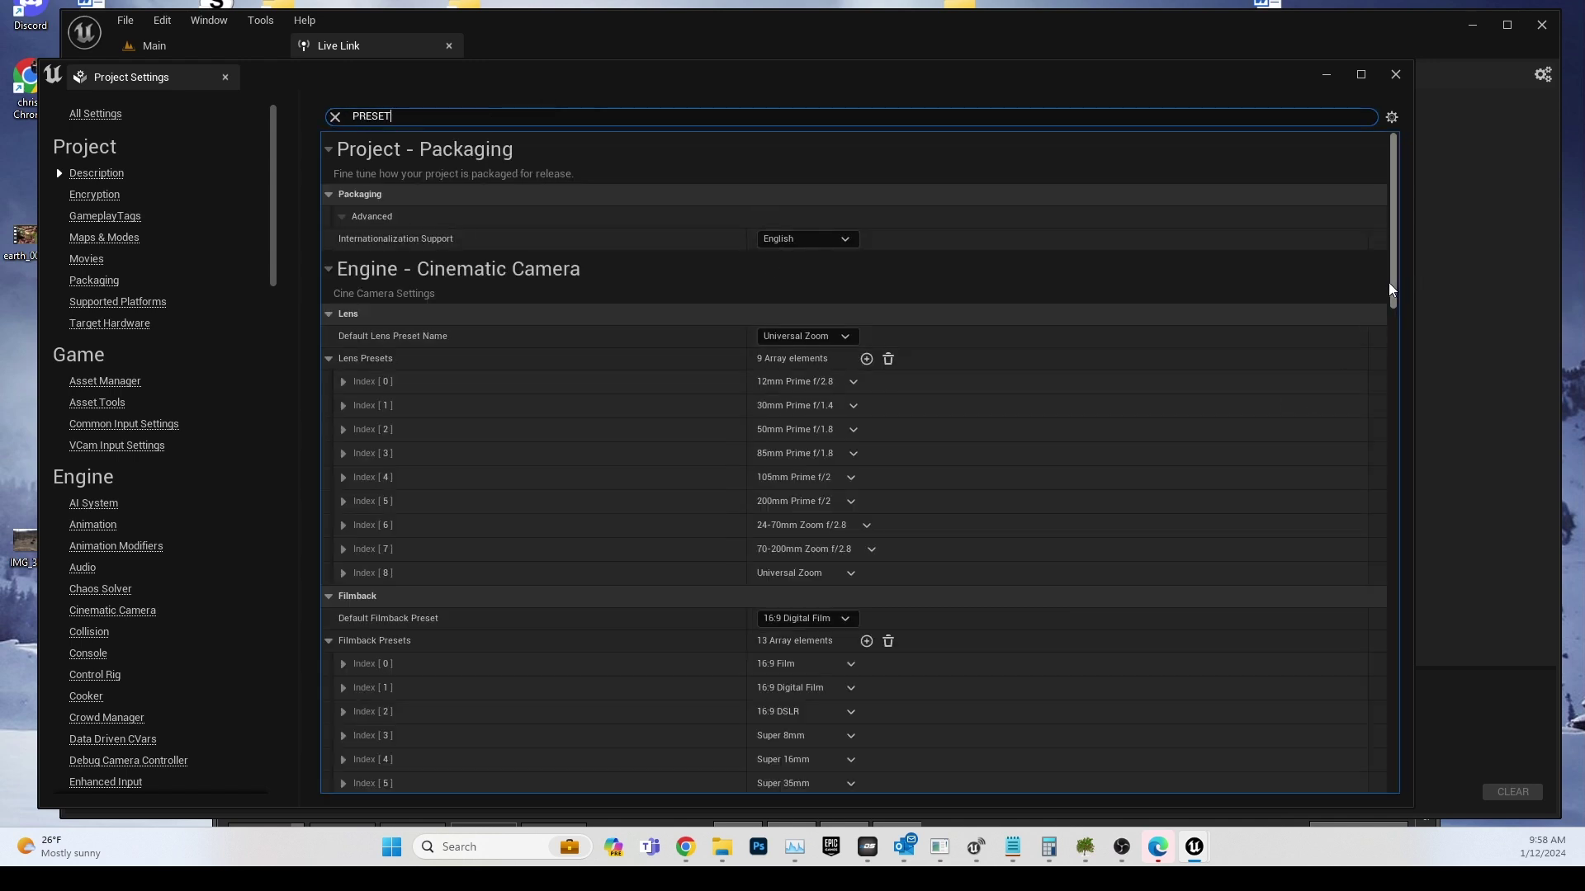
Step: Set the Live Link plugin's Default Live Link Preset to NewLiveLinkPreset
{"action": "left_click", "coordinate": [328, 358]}
{"action": "left_click", "coordinate": [329, 380]}
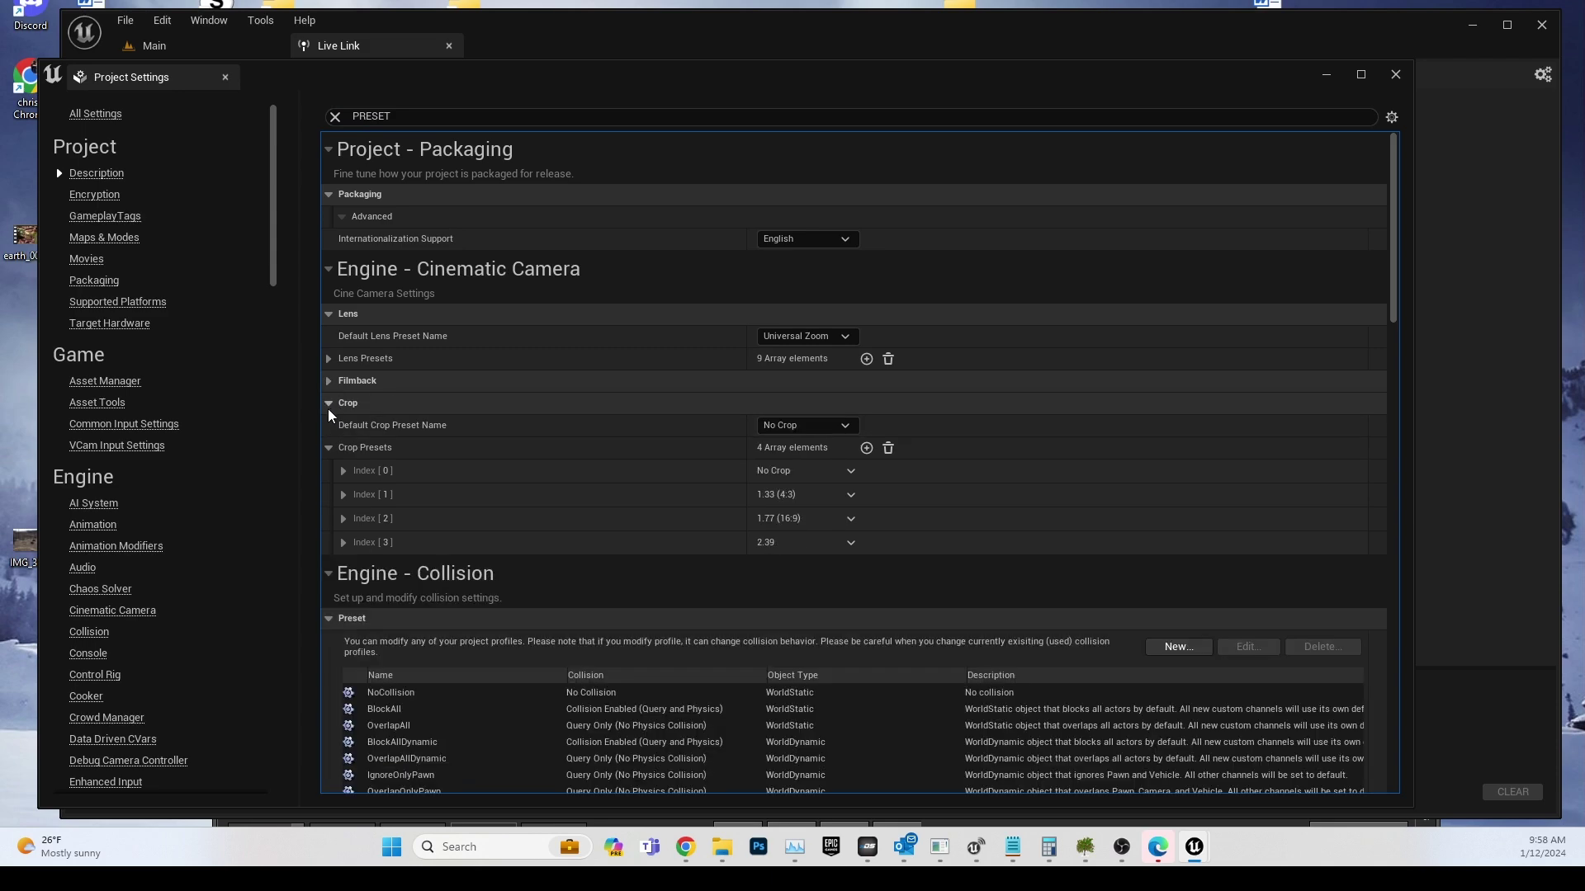
{"action": "scroll", "coordinate": [495, 569], "scroll_direction": "down", "scroll_amount": 2}
{"action": "left_click", "coordinate": [329, 539]}
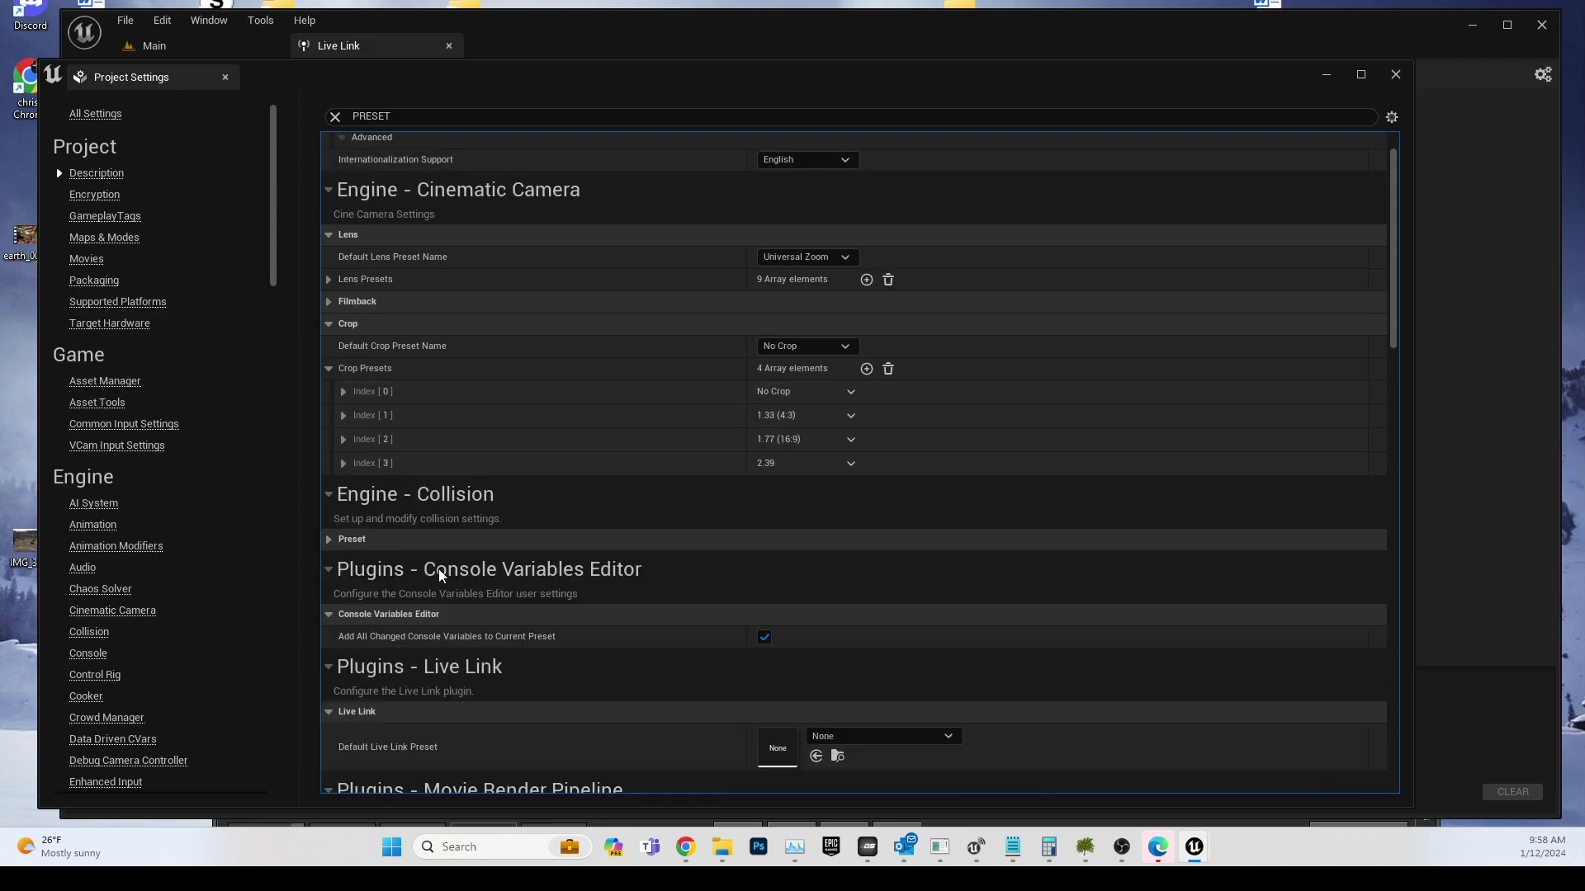
{"action": "scroll", "coordinate": [483, 615], "scroll_direction": "down", "scroll_amount": 3}
{"action": "left_click", "coordinate": [447, 536]}
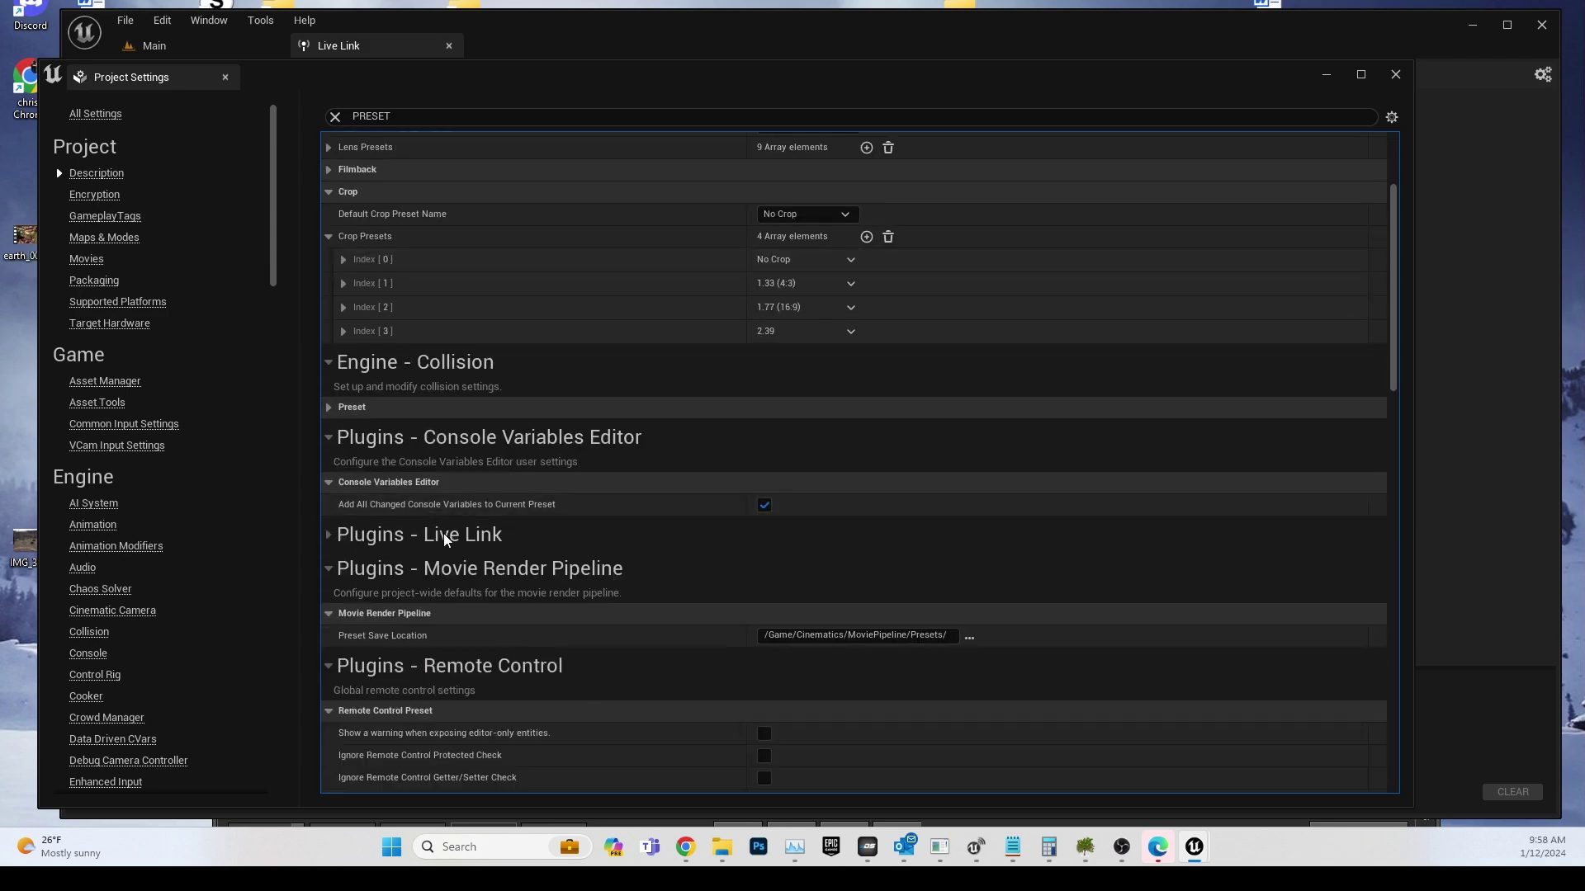
{"action": "left_click", "coordinate": [446, 537]}
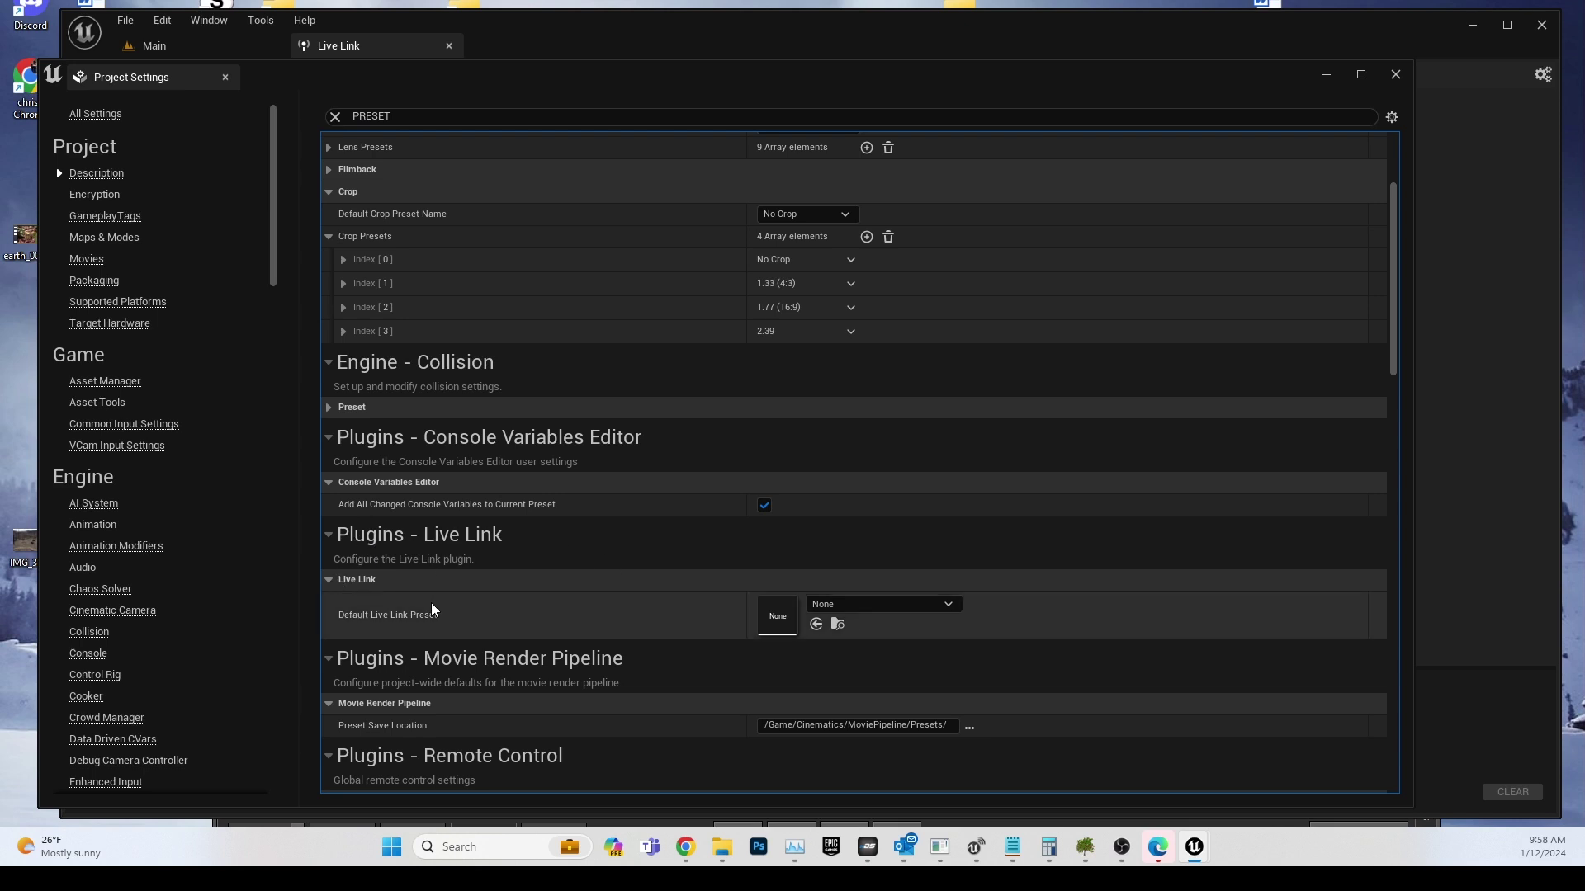
{"action": "left_click", "coordinate": [912, 612]}
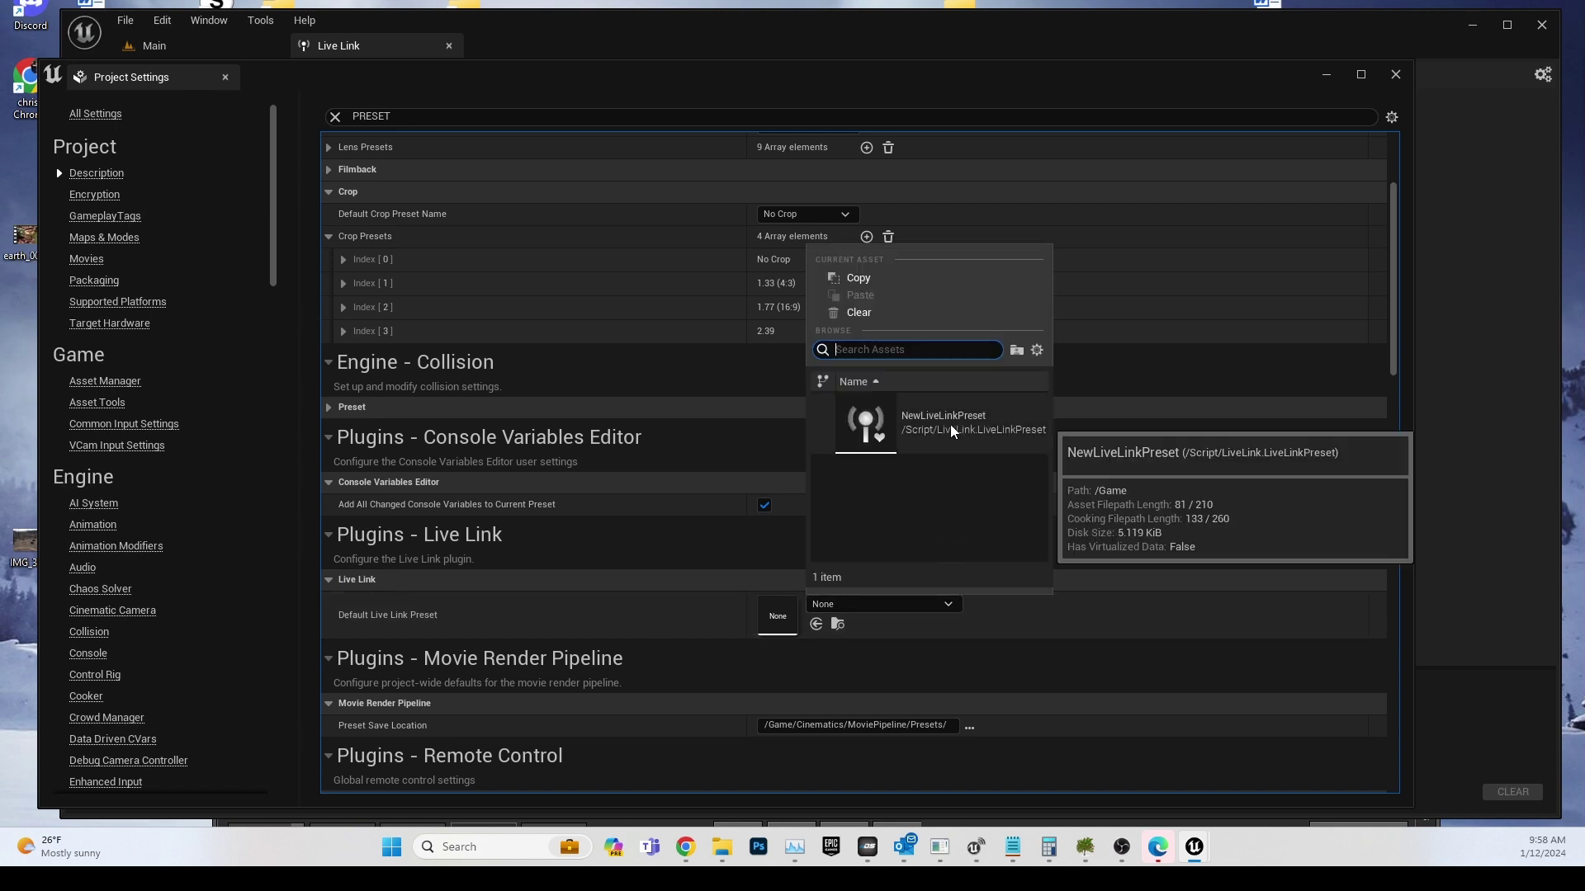
{"action": "left_click", "coordinate": [923, 429]}
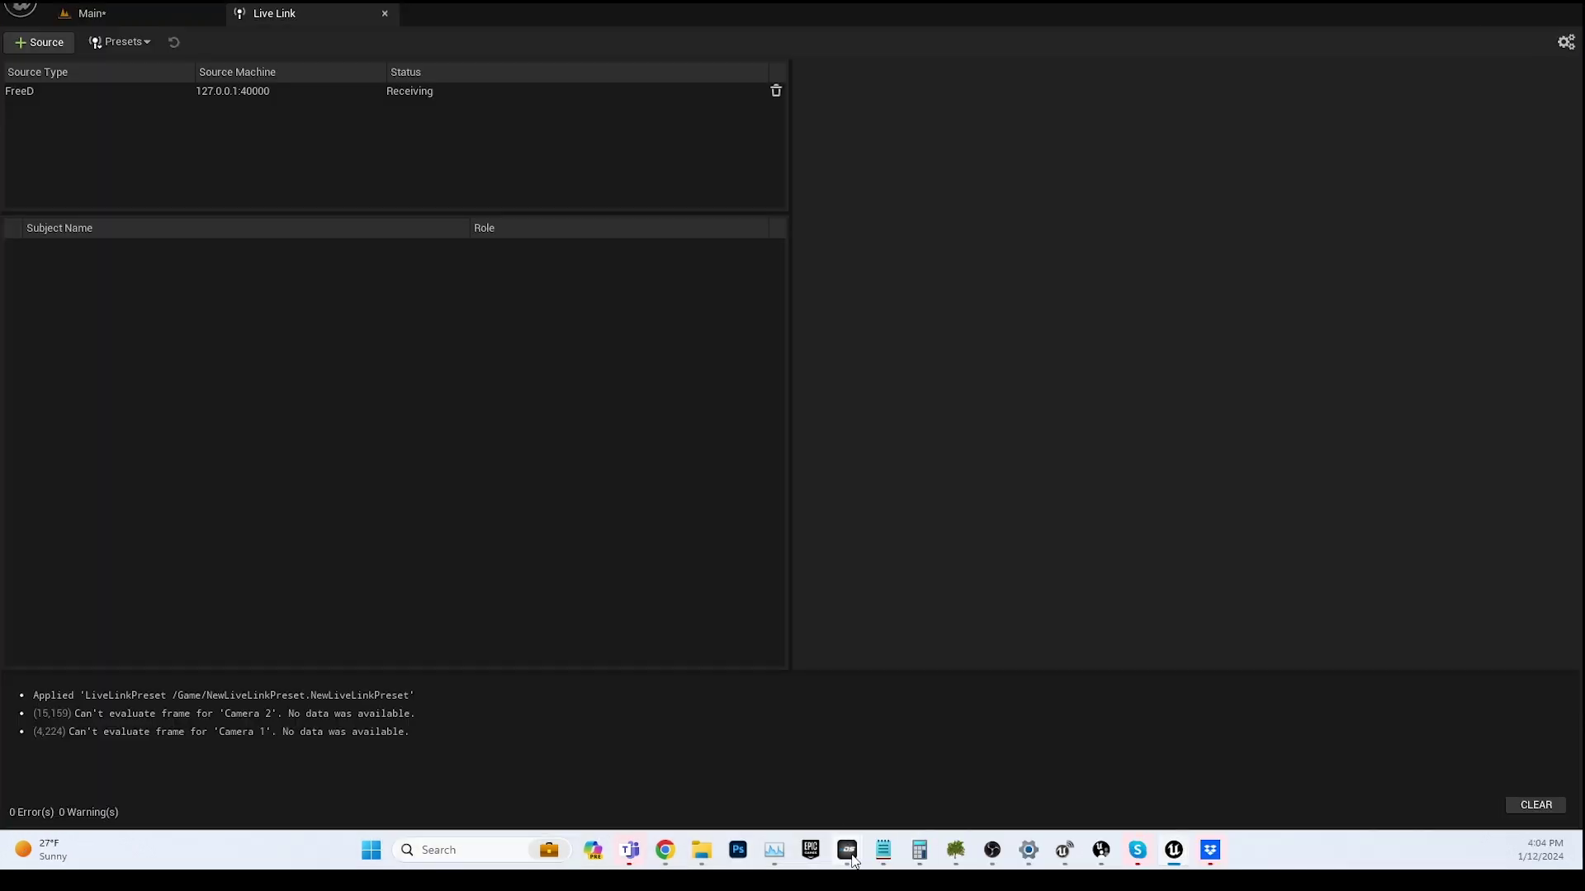
Step: Switch to Kessler kOS, close its Unreal Engine Setup dialog and move the main window beside the Live Link source list
{"action": "mouse_move", "coordinate": [854, 861]}
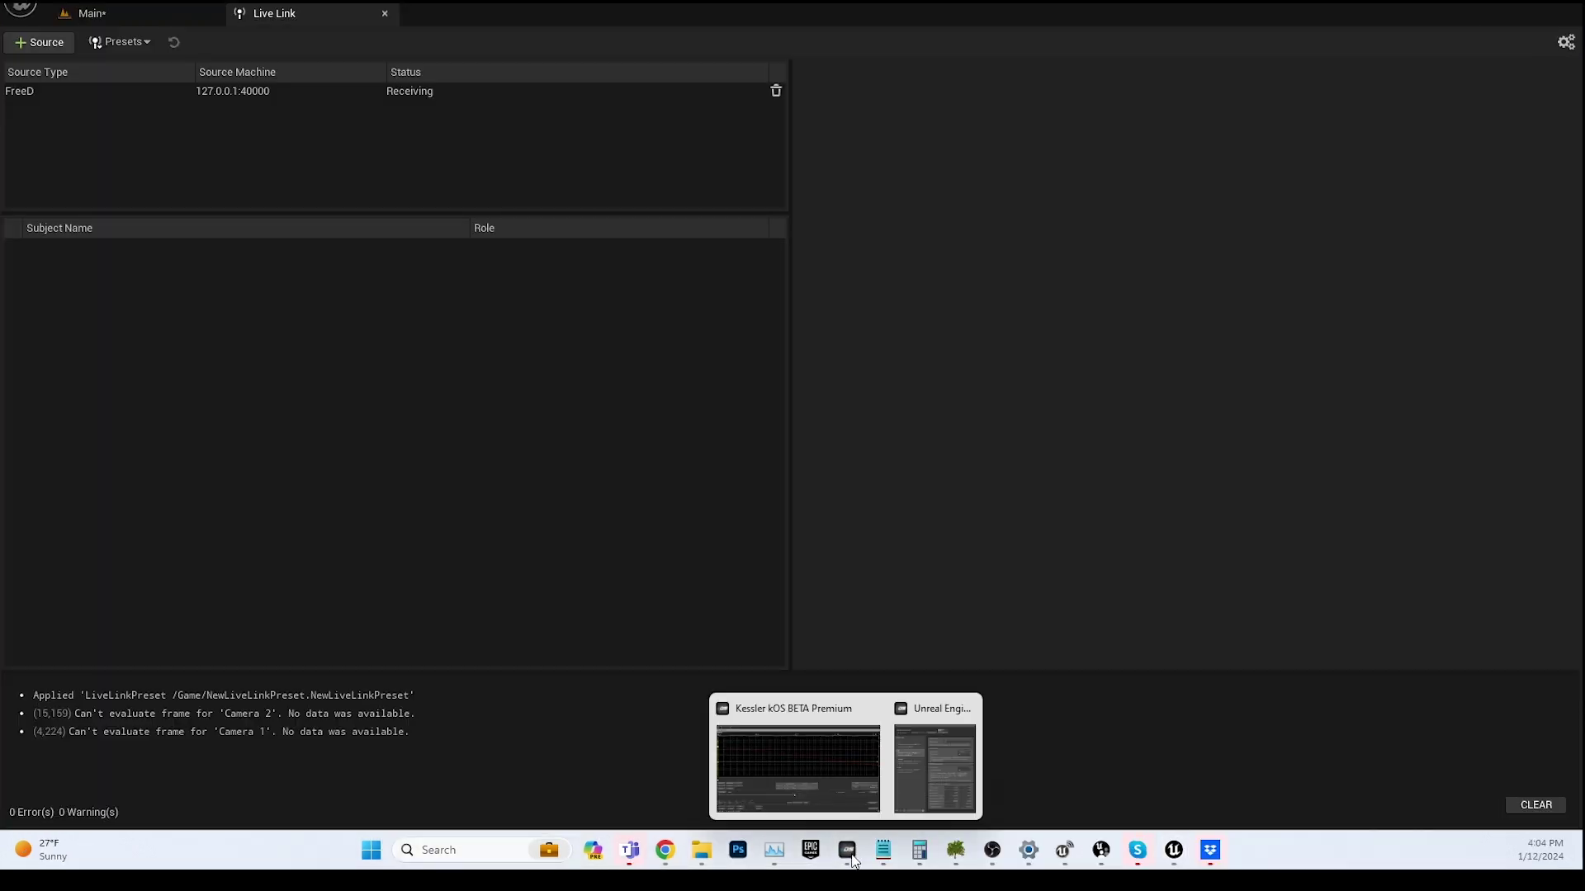
{"action": "left_click", "coordinate": [824, 754]}
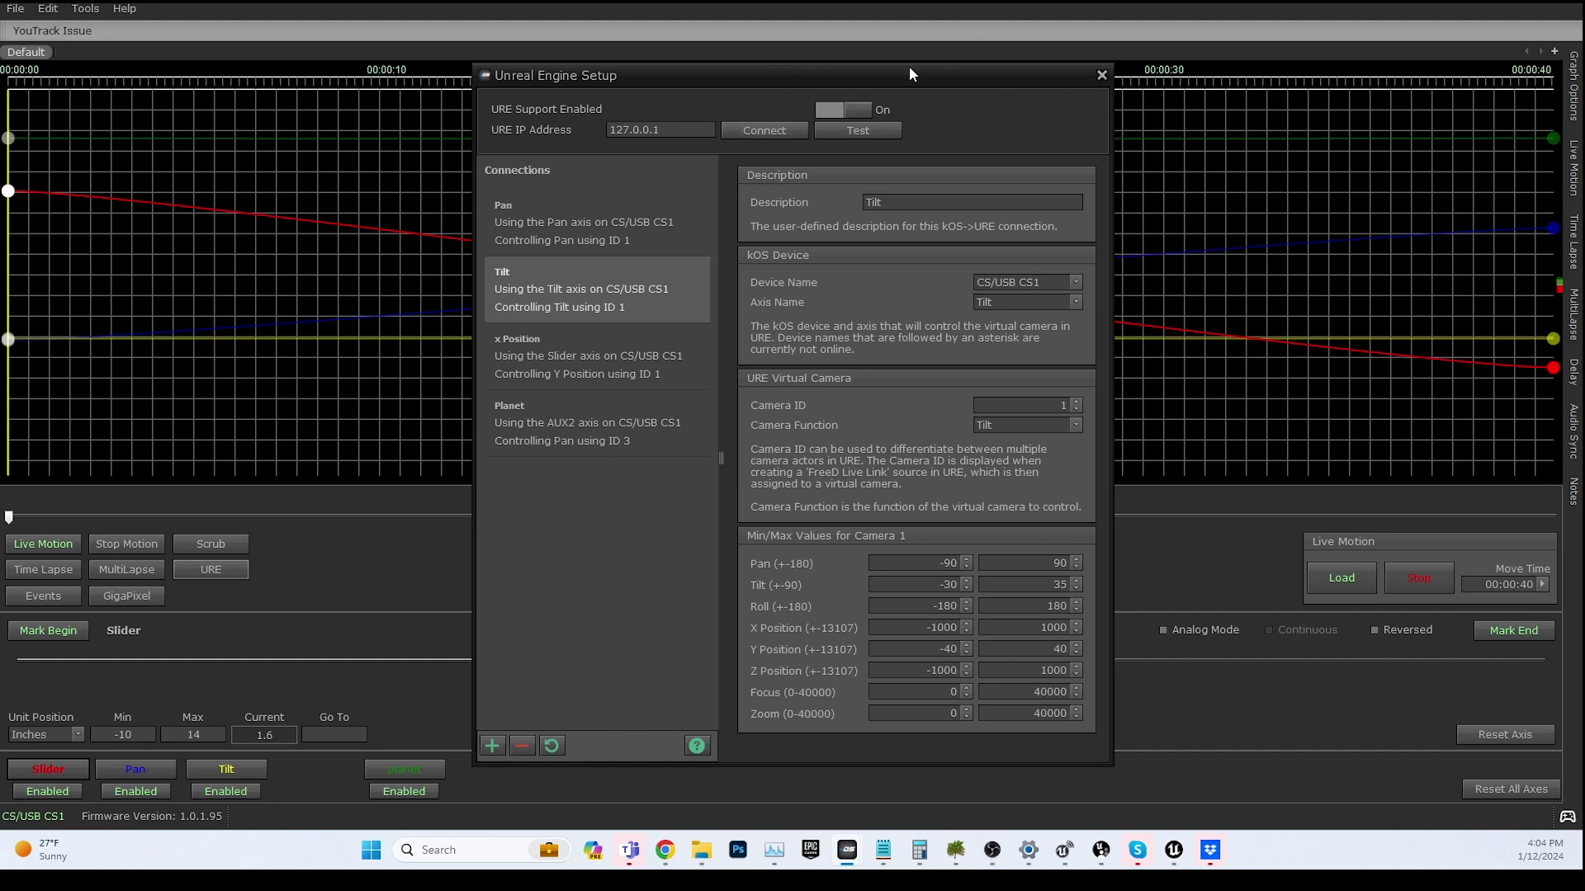
{"action": "left_click", "coordinate": [1101, 76]}
{"action": "left_click_drag", "start_coordinate": [395, 4], "coordinate": [1233, 78]}
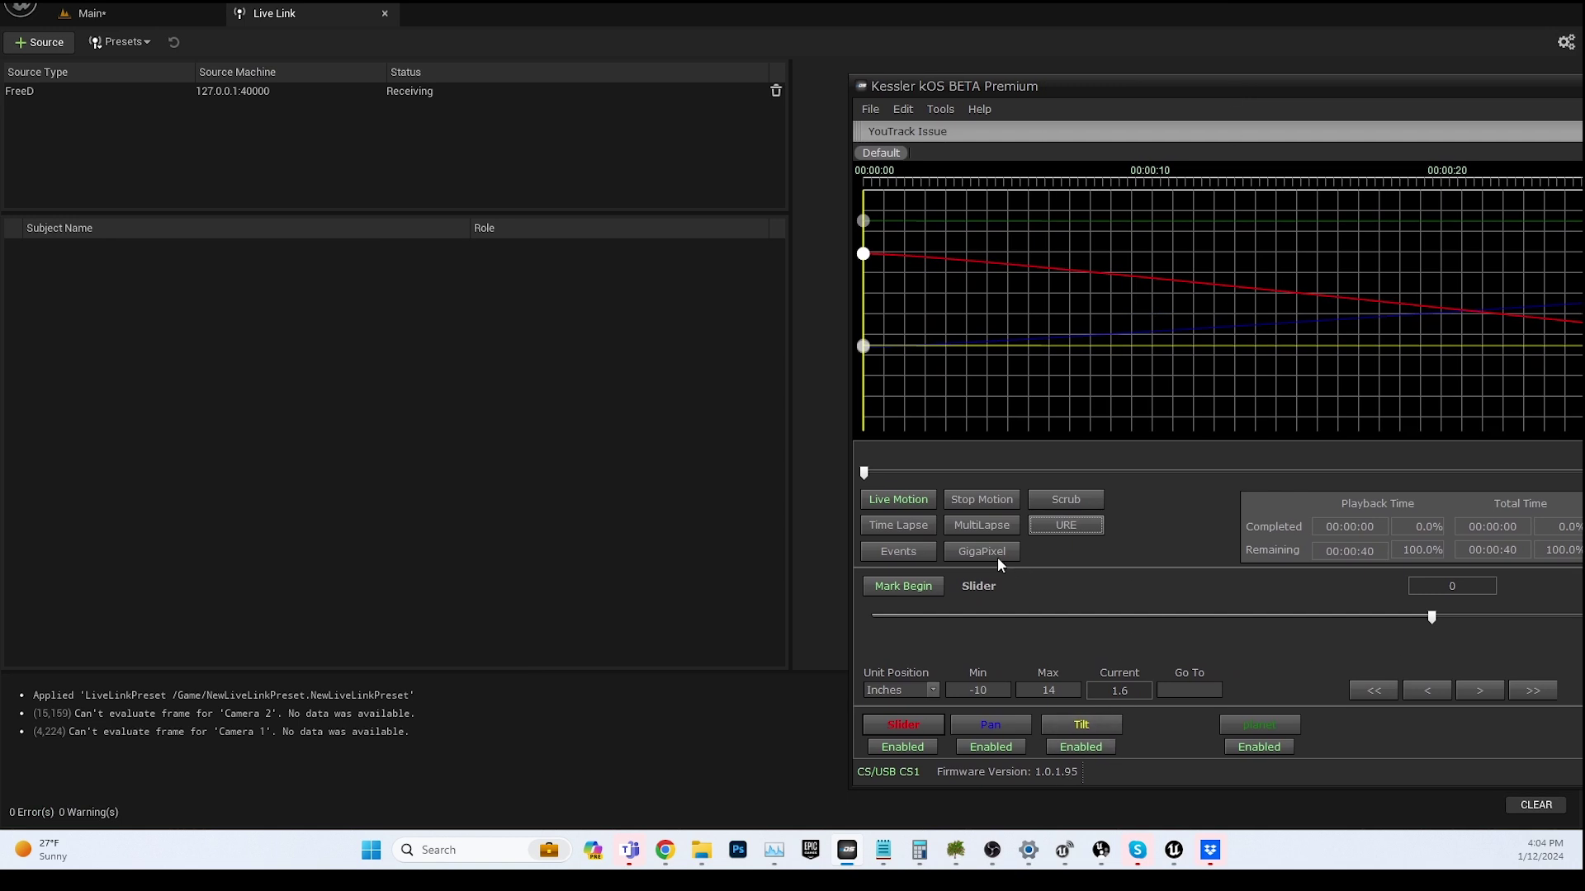
Step: Connect kOS to Unreal Engine at 127.0.0.1 and compare the Planet connection with the Camera 3 subject in Live Link
{"action": "left_click", "coordinate": [1065, 525]}
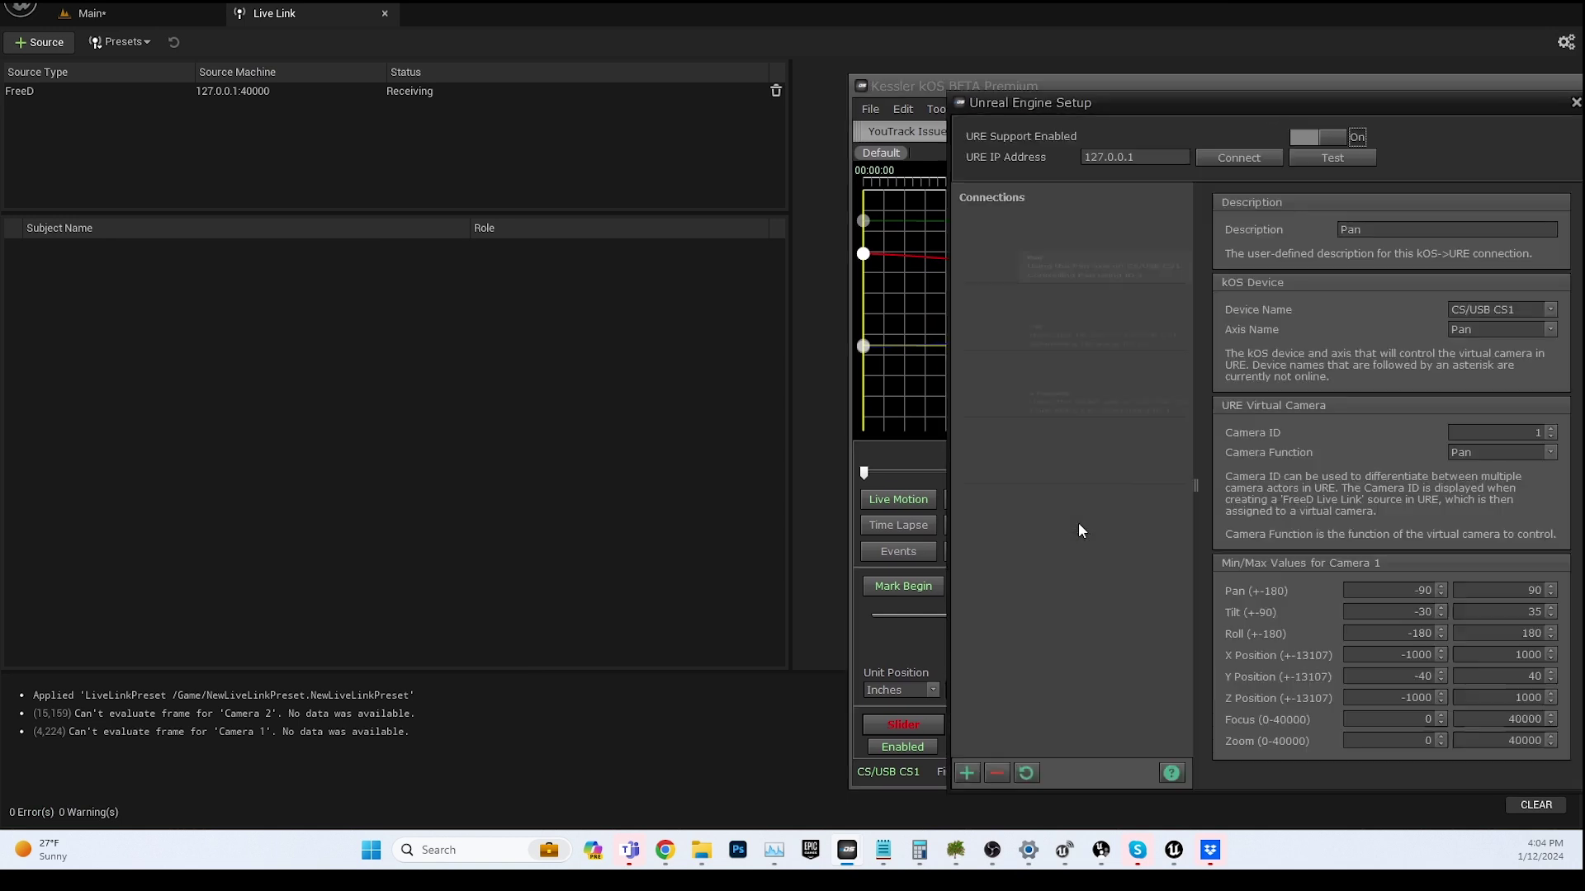
{"action": "left_click", "coordinate": [1245, 156]}
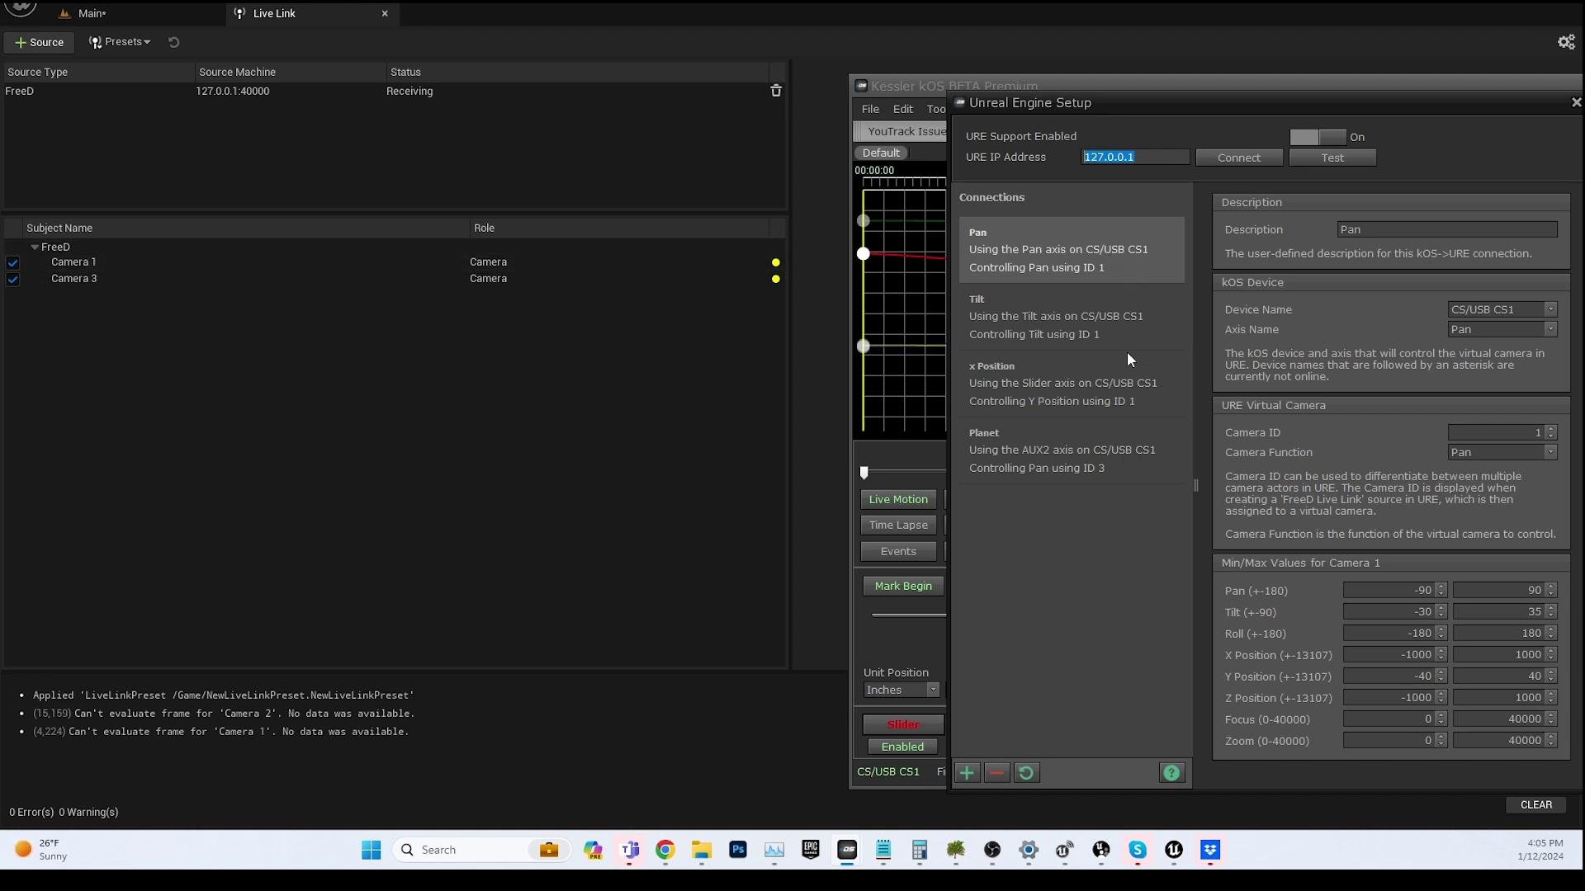
{"action": "left_click", "coordinate": [1091, 466]}
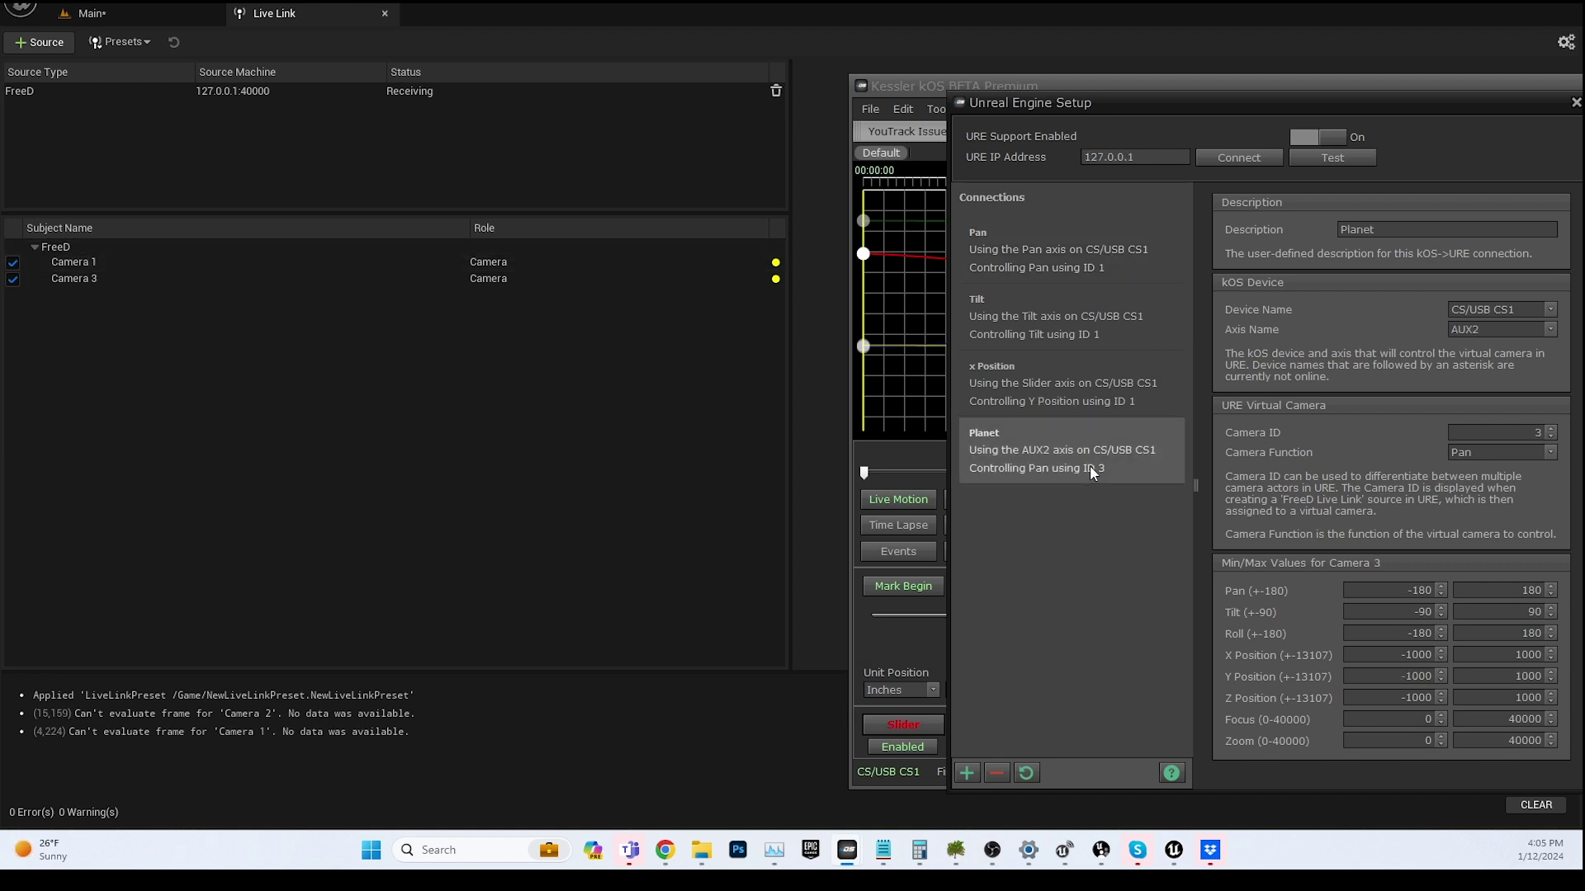
{"action": "left_click", "coordinate": [90, 279]}
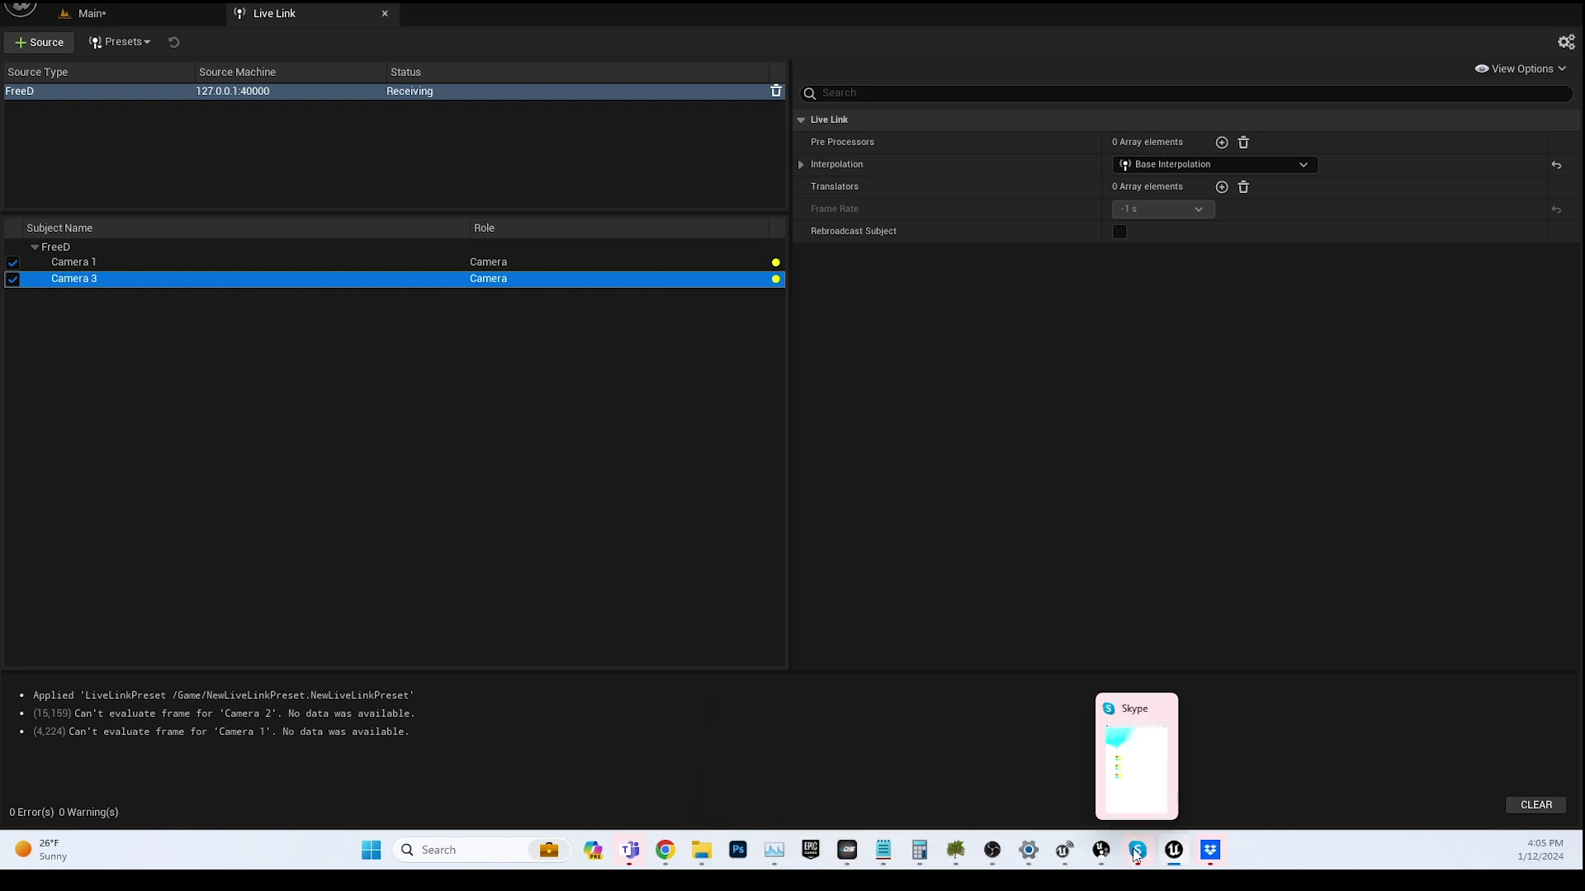
Step: Return to the Unreal Engine Setup dialog in Kessler kOS and test the connection
{"action": "mouse_move", "coordinate": [847, 850]}
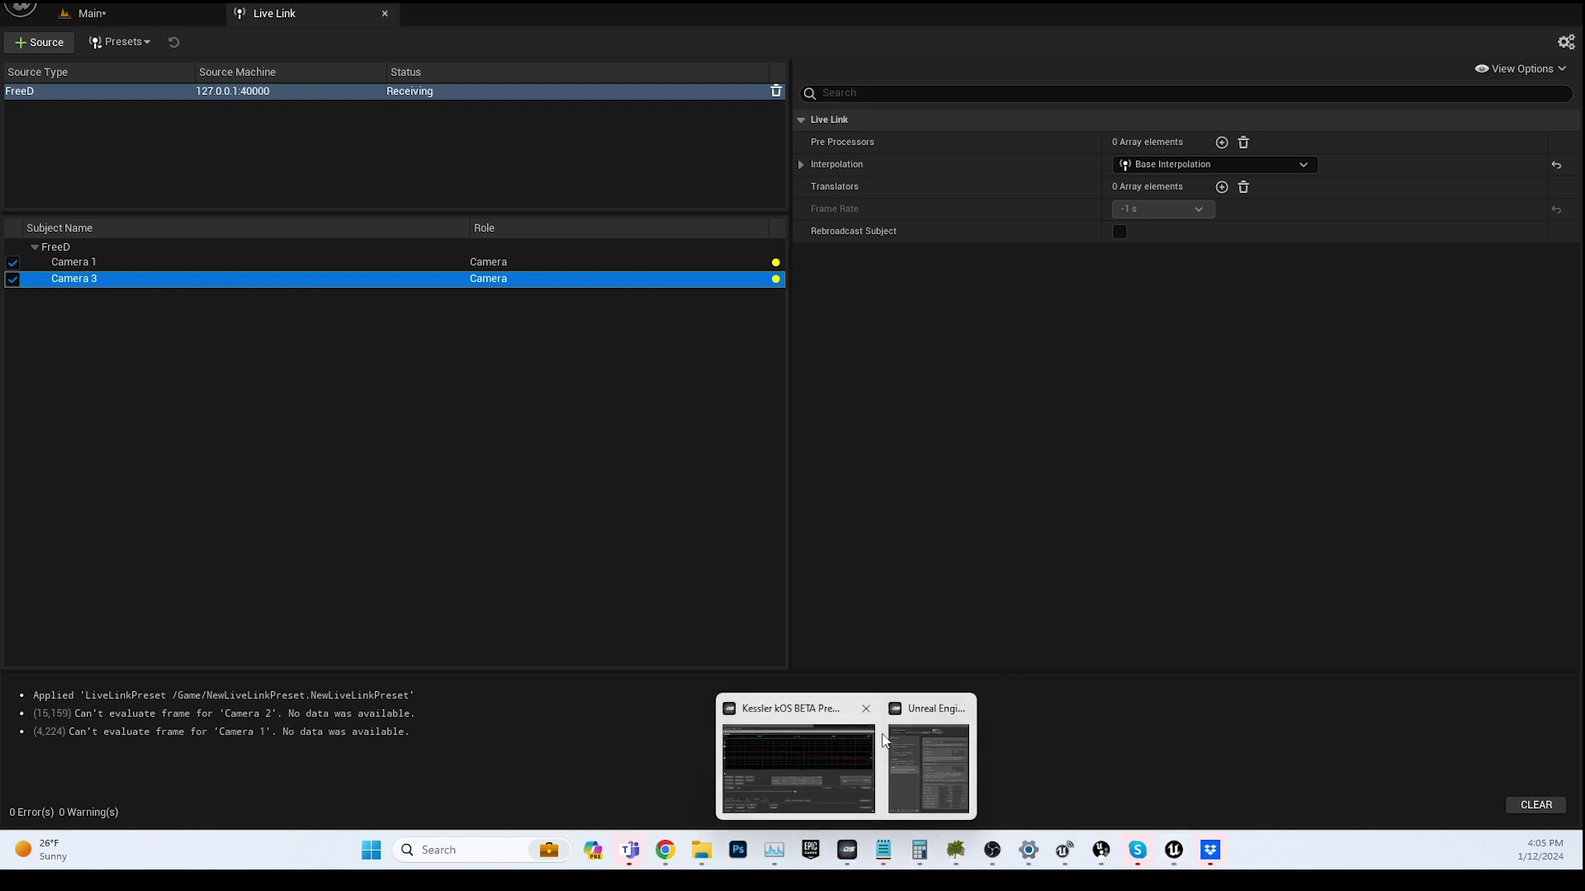
{"action": "left_click", "coordinate": [815, 757]}
{"action": "left_click", "coordinate": [1331, 157]}
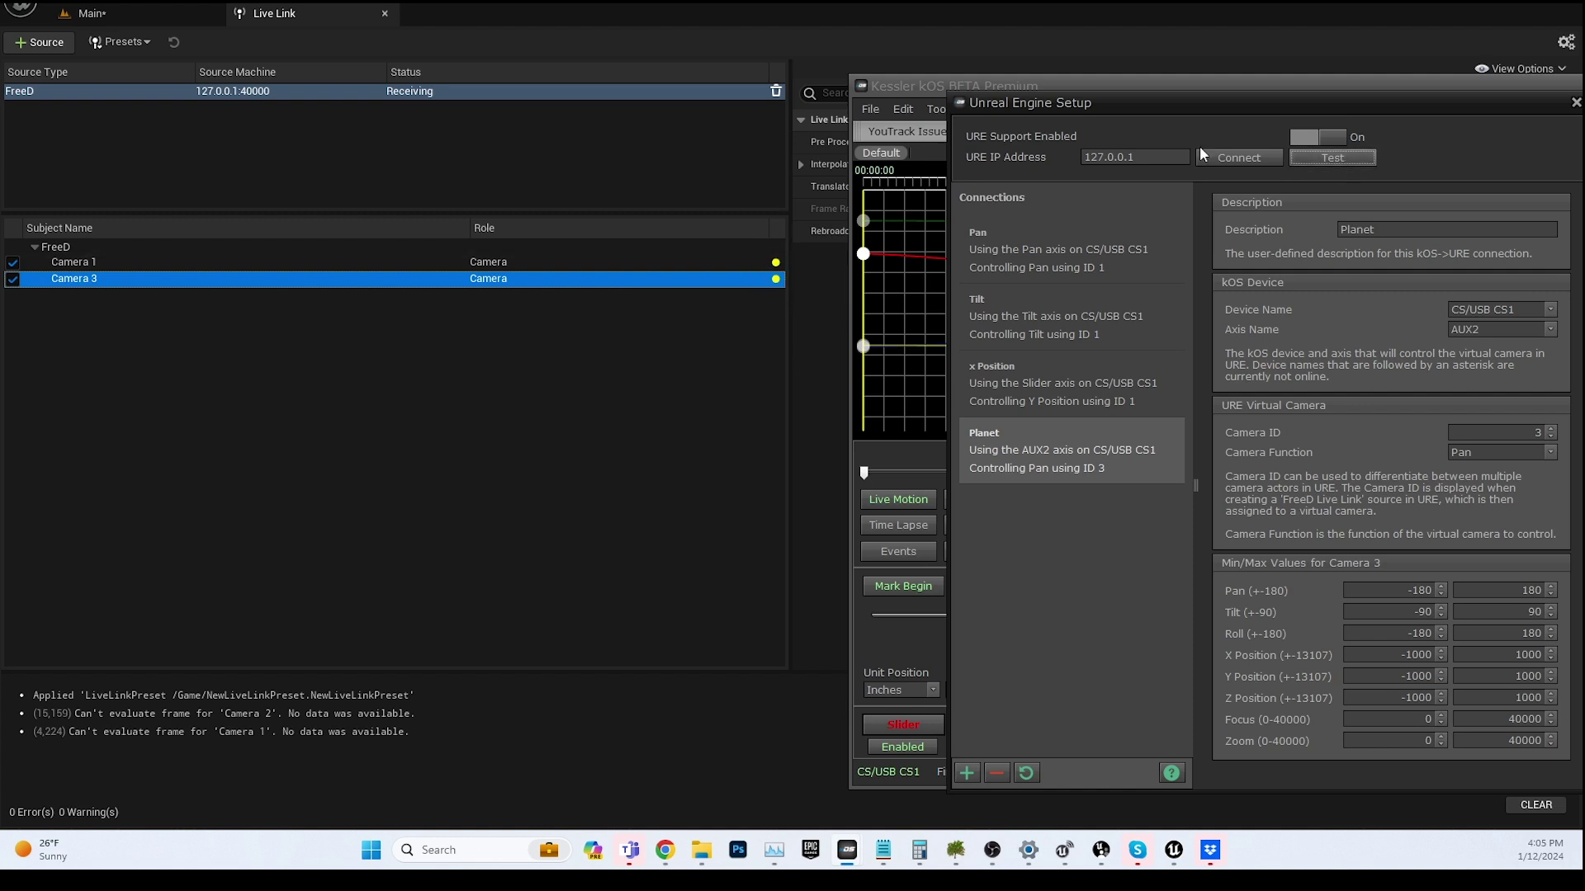
{"action": "left_click", "coordinate": [1330, 156]}
Step: Return to the Main level and add a LiveLinkComponentController component to CineCameraActor3
{"action": "left_click", "coordinate": [191, 12]}
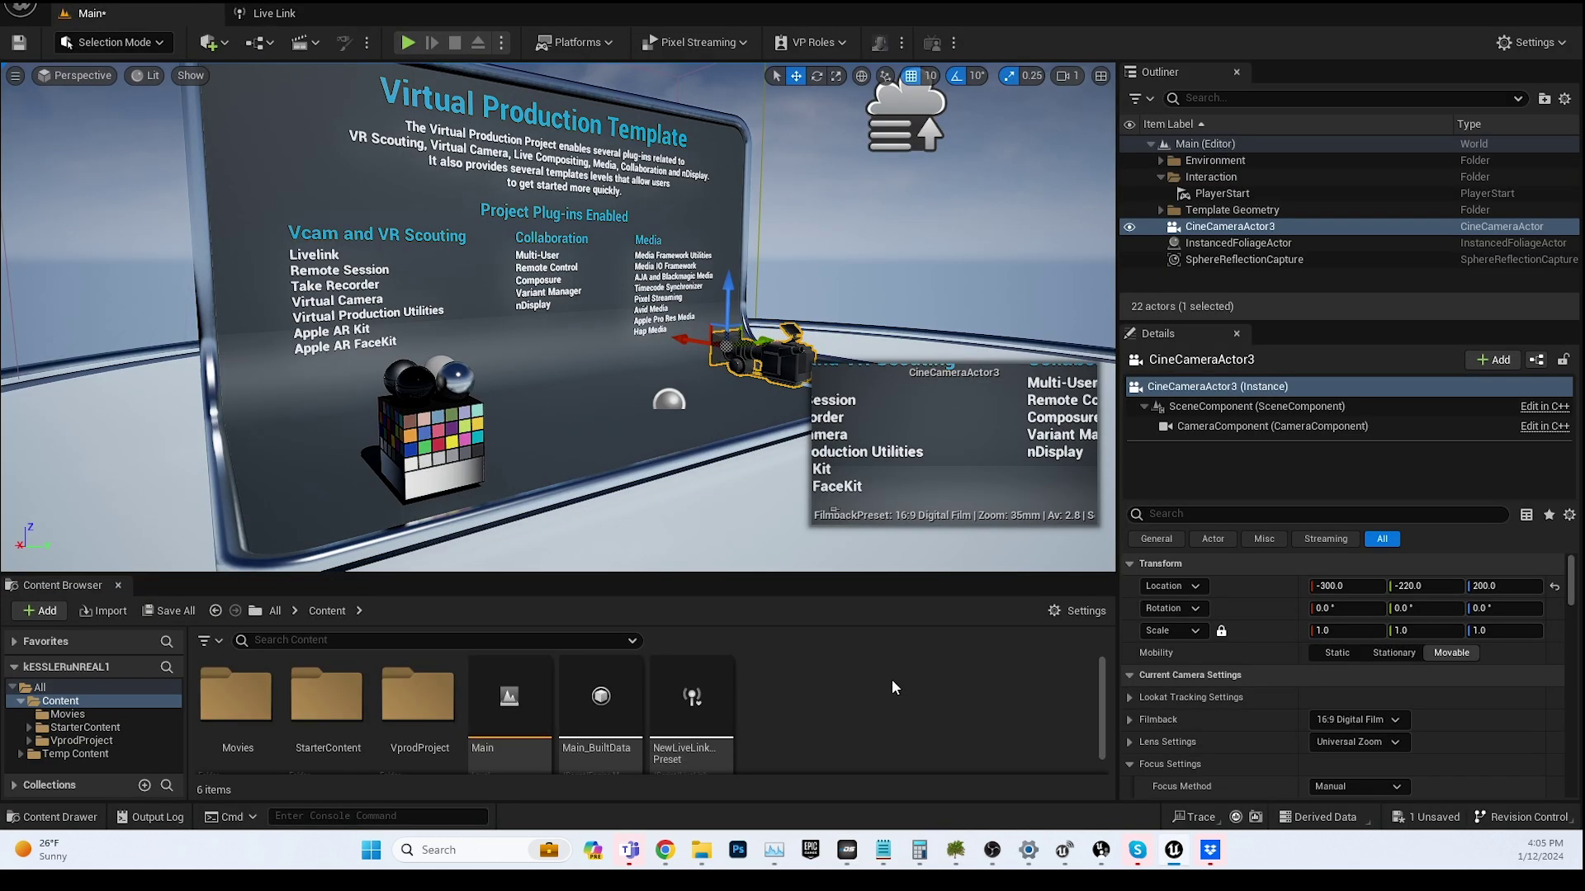
{"action": "left_click", "coordinate": [1195, 387]}
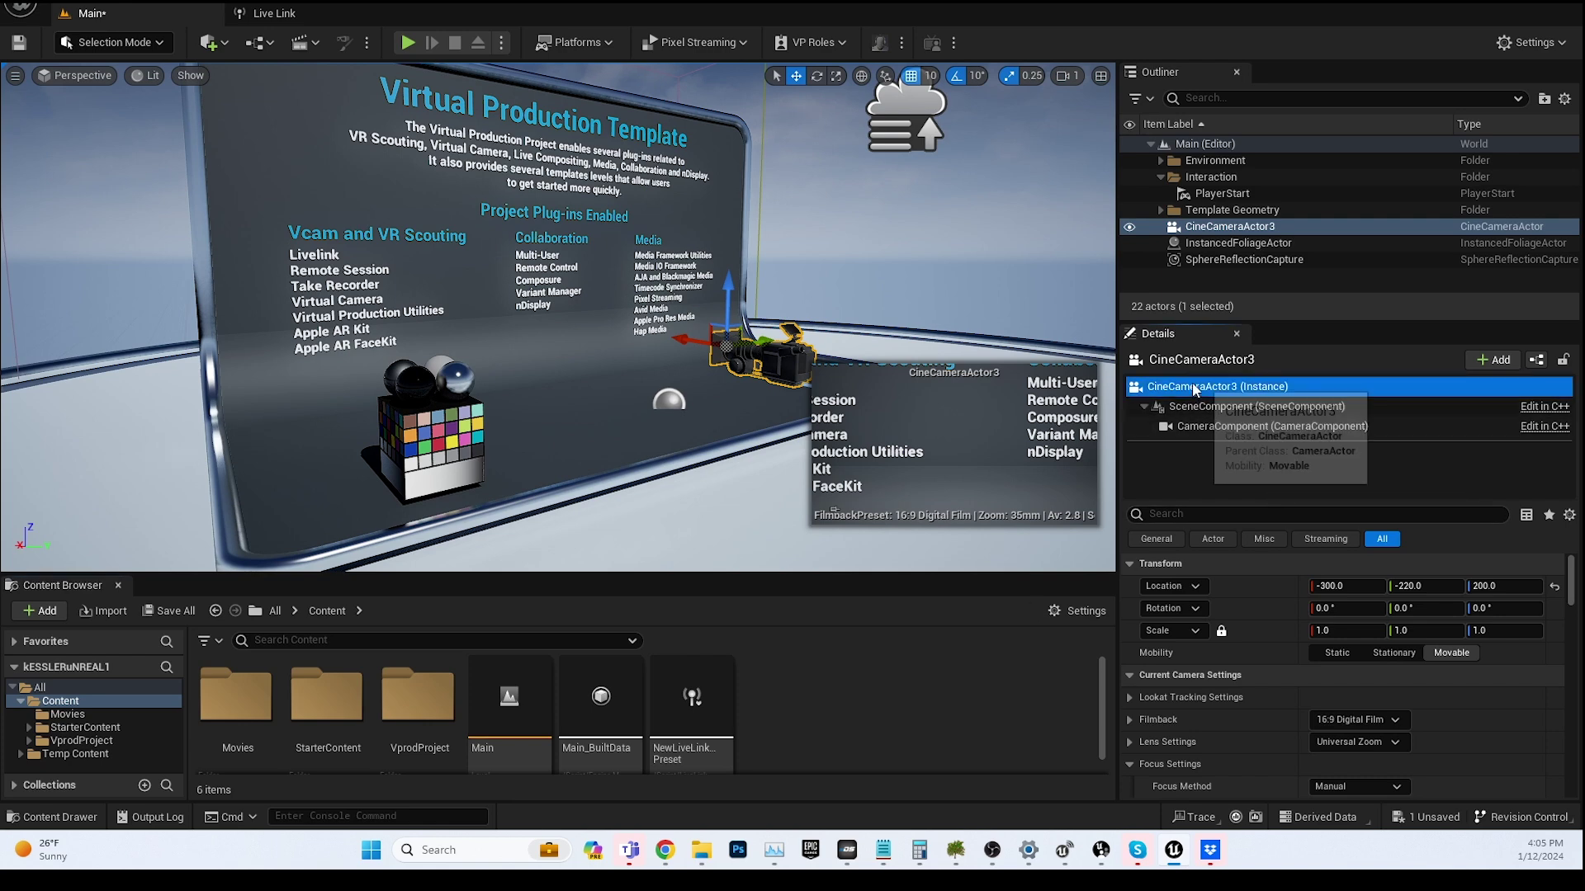
{"action": "left_click", "coordinate": [1213, 230]}
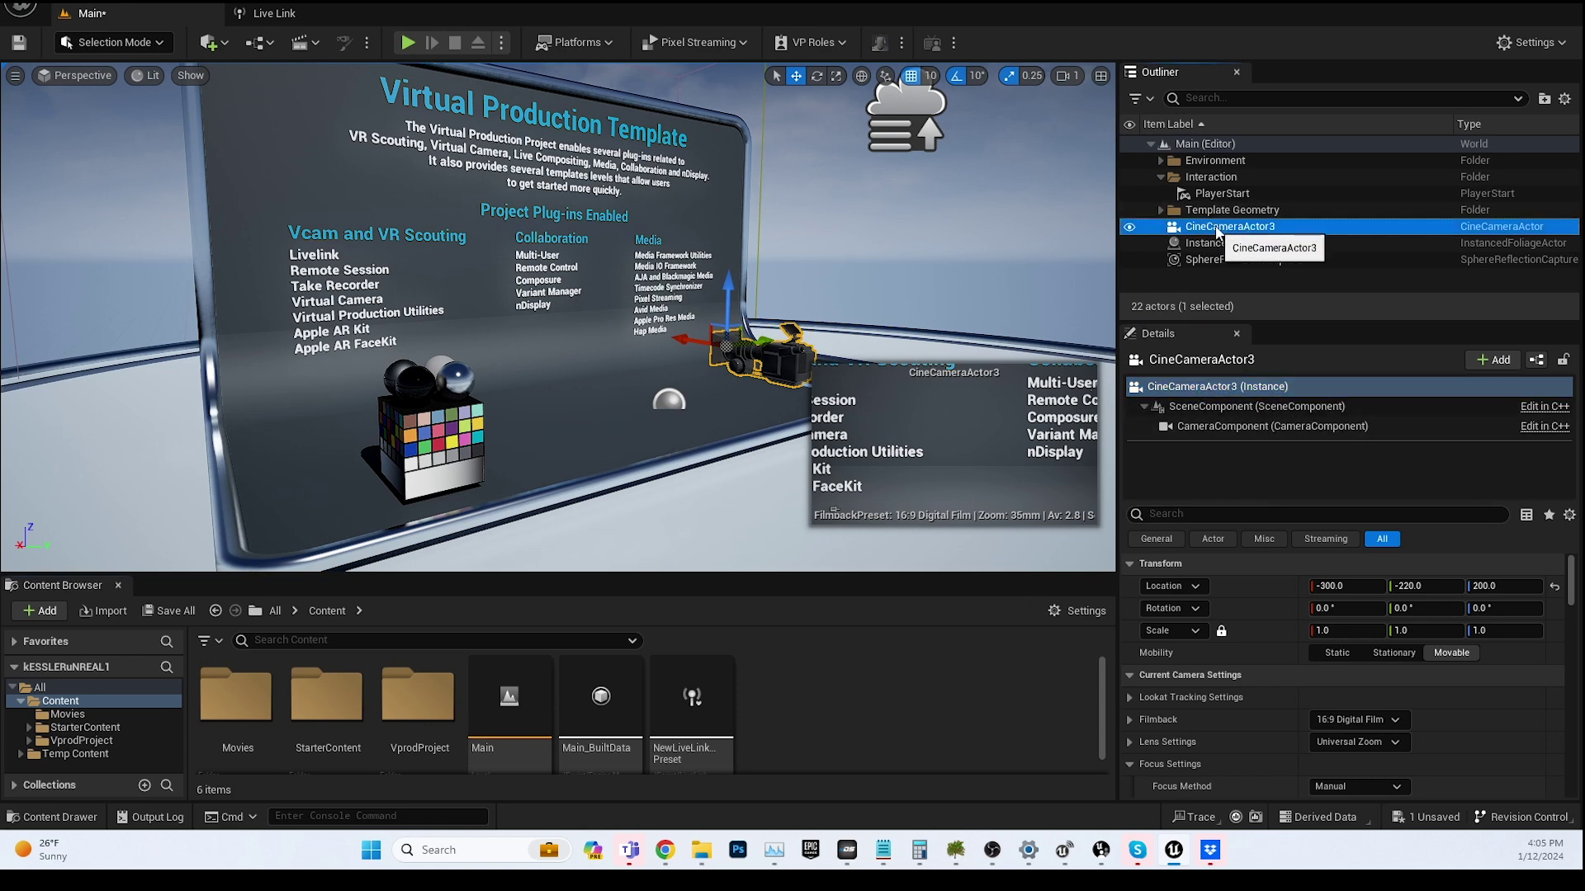
{"action": "left_click", "coordinate": [1494, 361]}
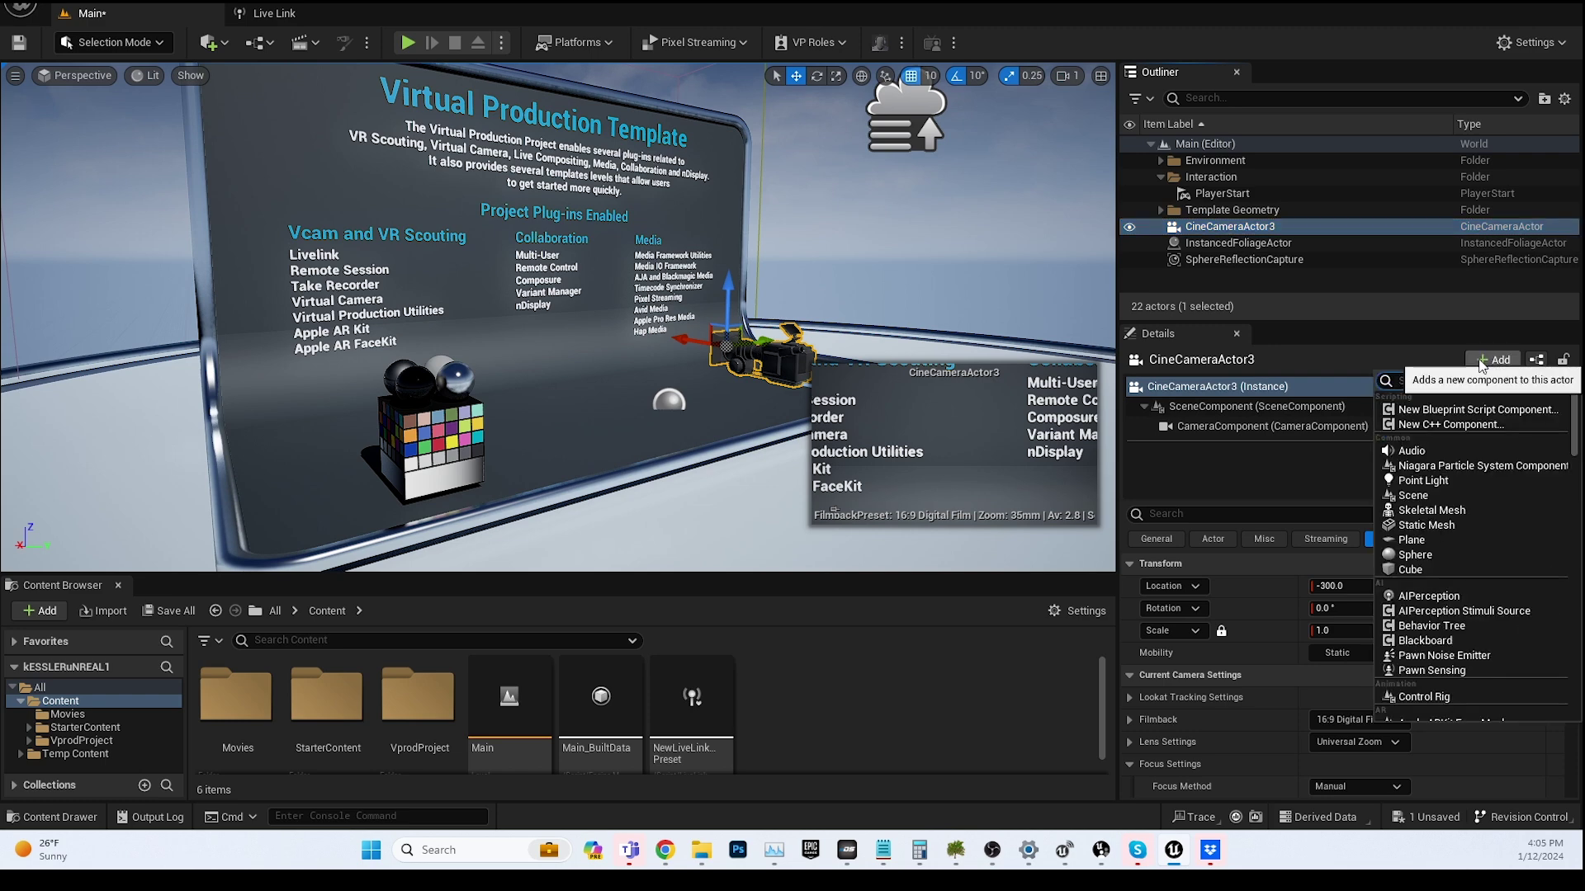
{"action": "left_click", "coordinate": [1481, 364]}
{"action": "left_click", "coordinate": [1481, 364]}
{"action": "type", "text": "live"}
{"action": "left_click", "coordinate": [1489, 411]}
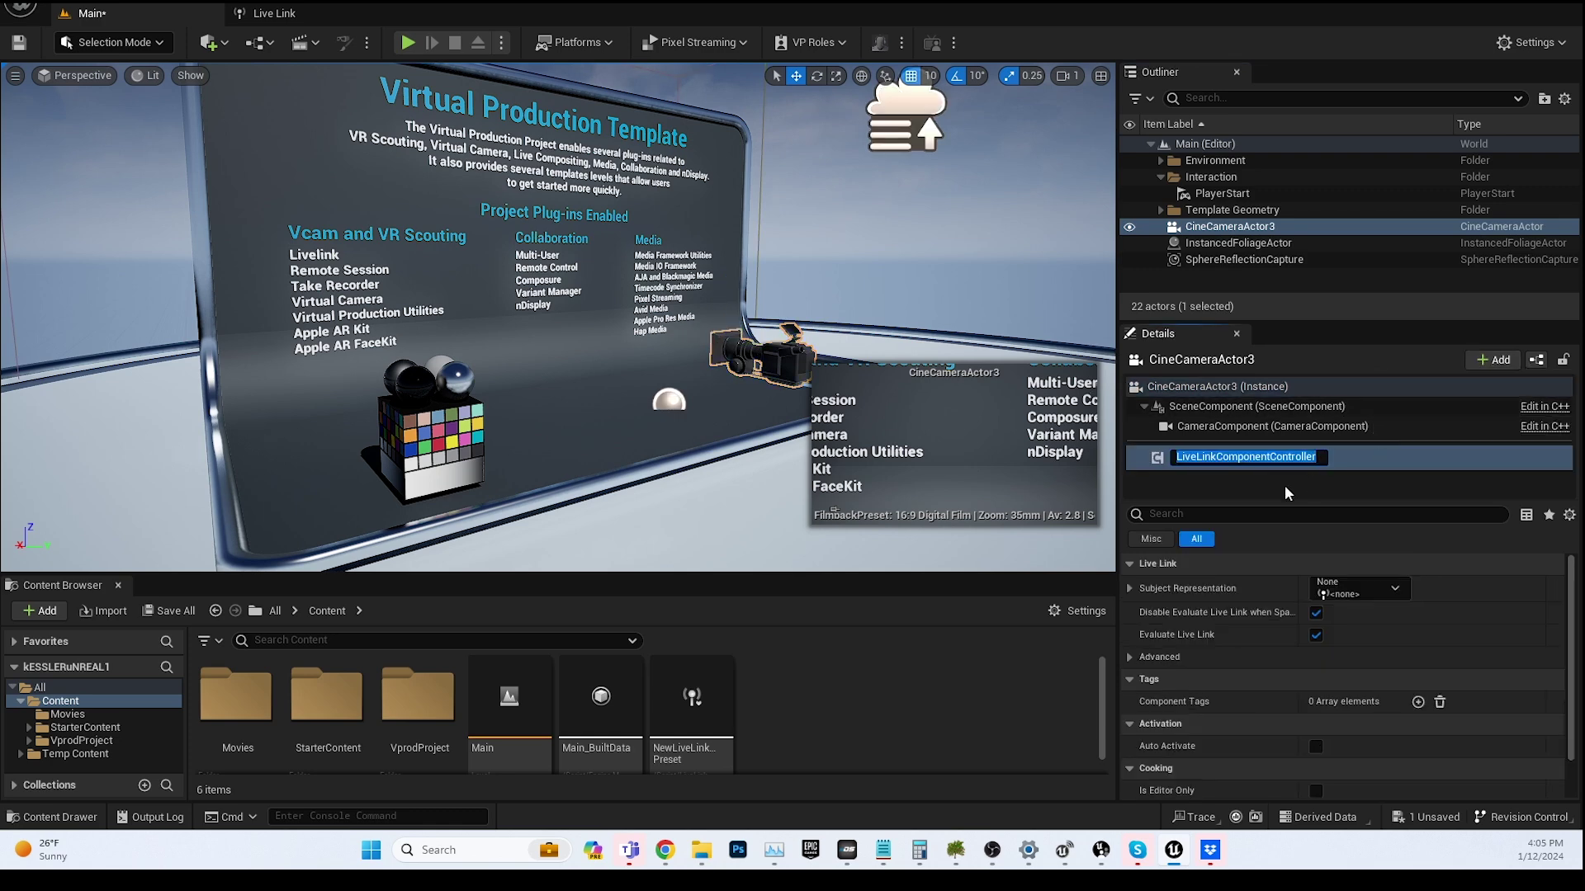
{"action": "key", "text": "Return"}
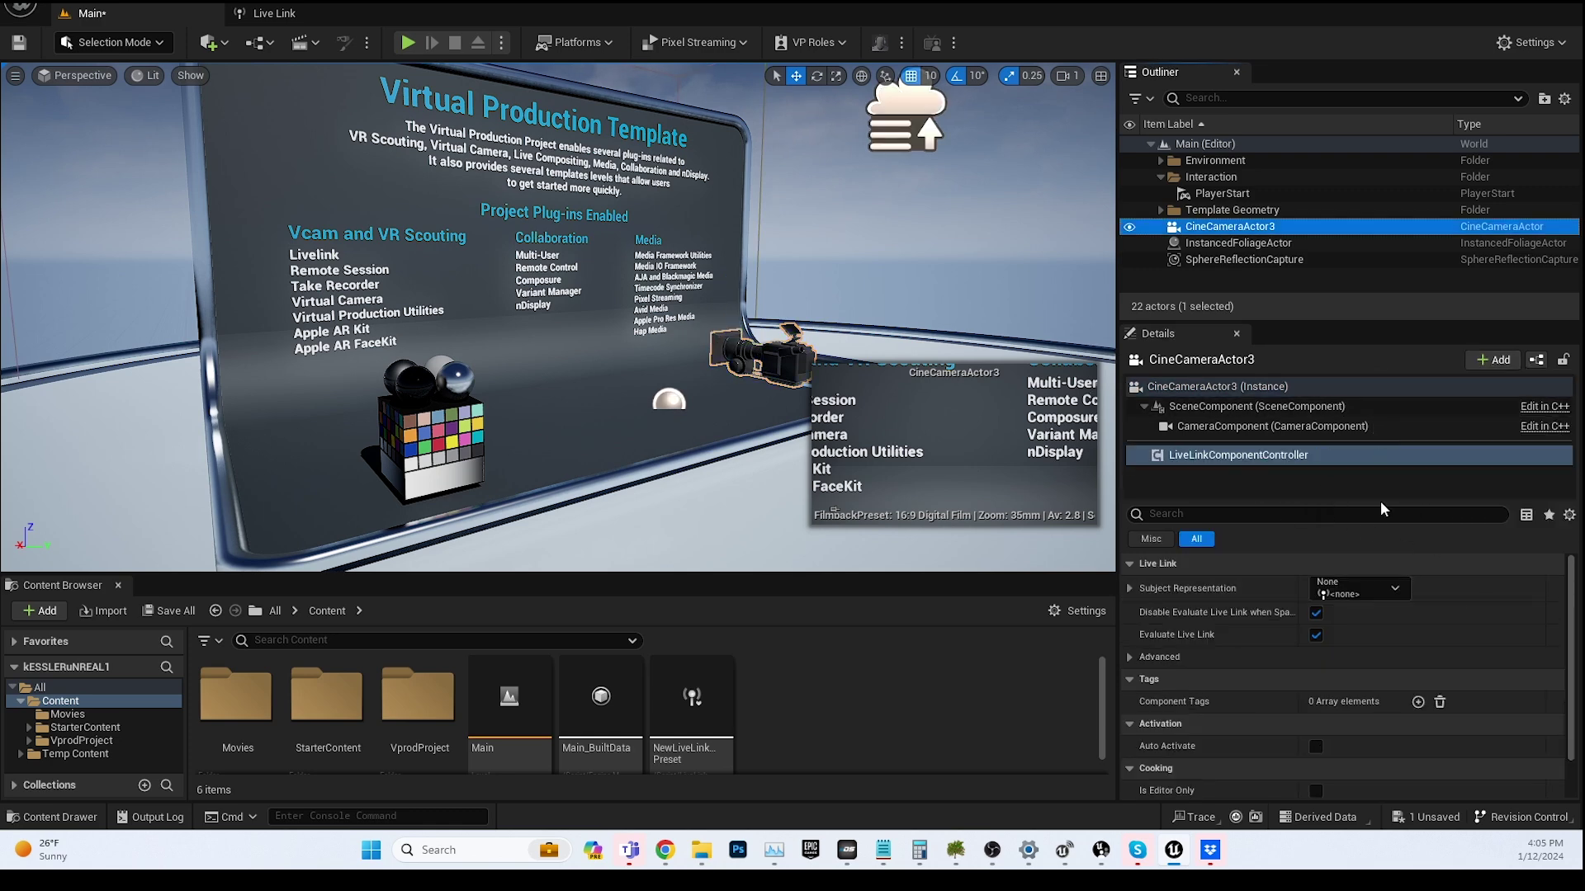
Step: Set the Live Link controller's Subject Representation to Camera 1 on CineCameraActor3
{"action": "left_click", "coordinate": [1362, 594]}
{"action": "left_click", "coordinate": [1368, 381]}
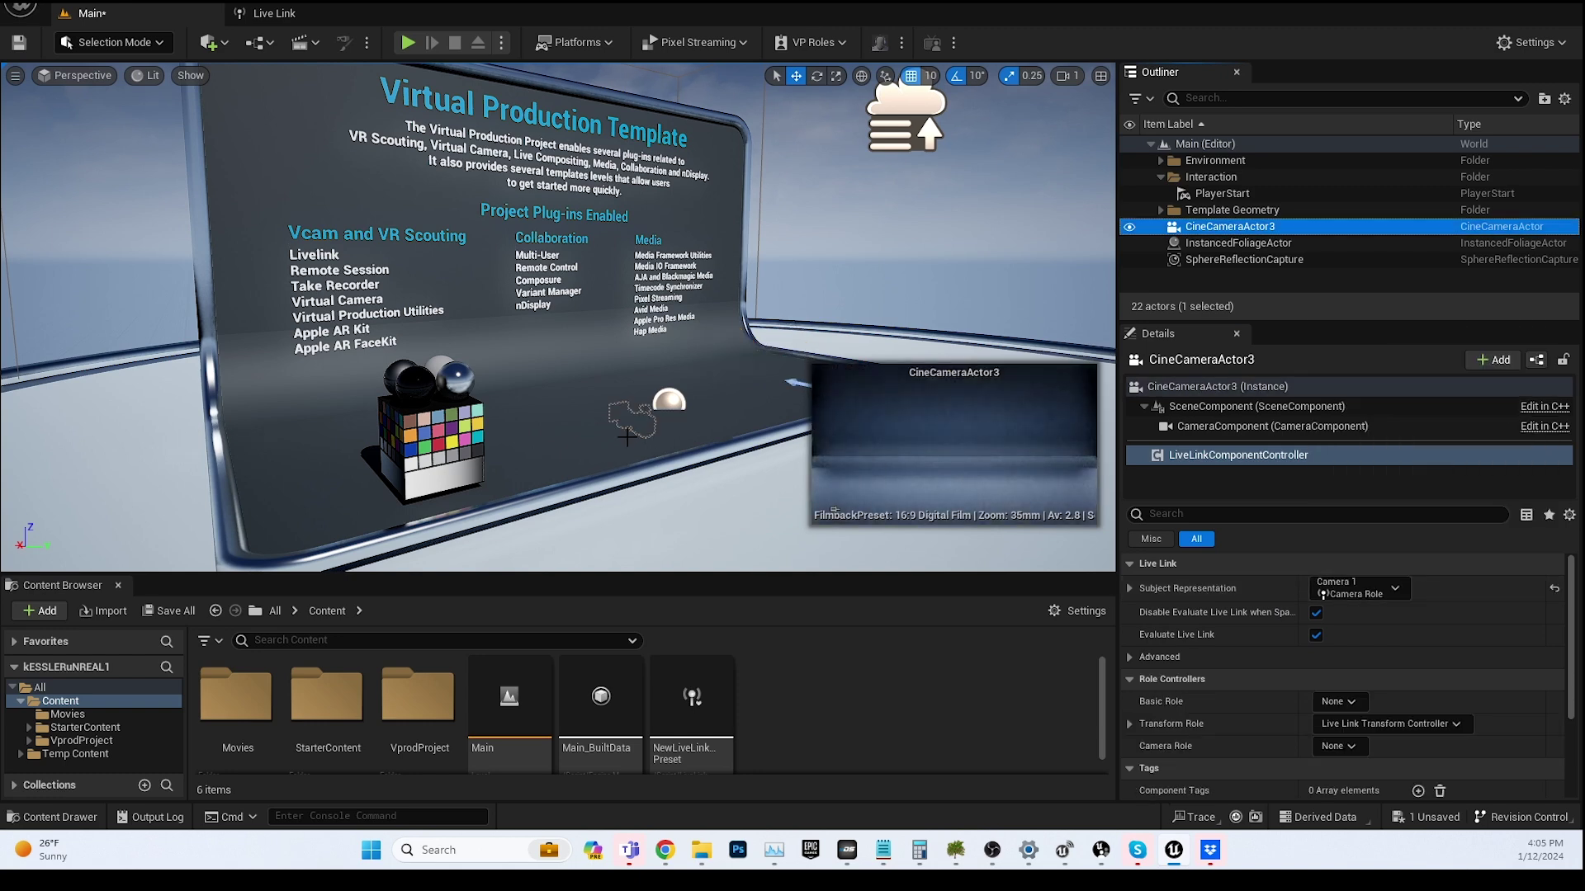
{"action": "scroll", "coordinate": [660, 458], "scroll_direction": "up", "scroll_amount": 6}
{"action": "middle_click_drag", "start_coordinate": [661, 454], "coordinate": [640, 520]}
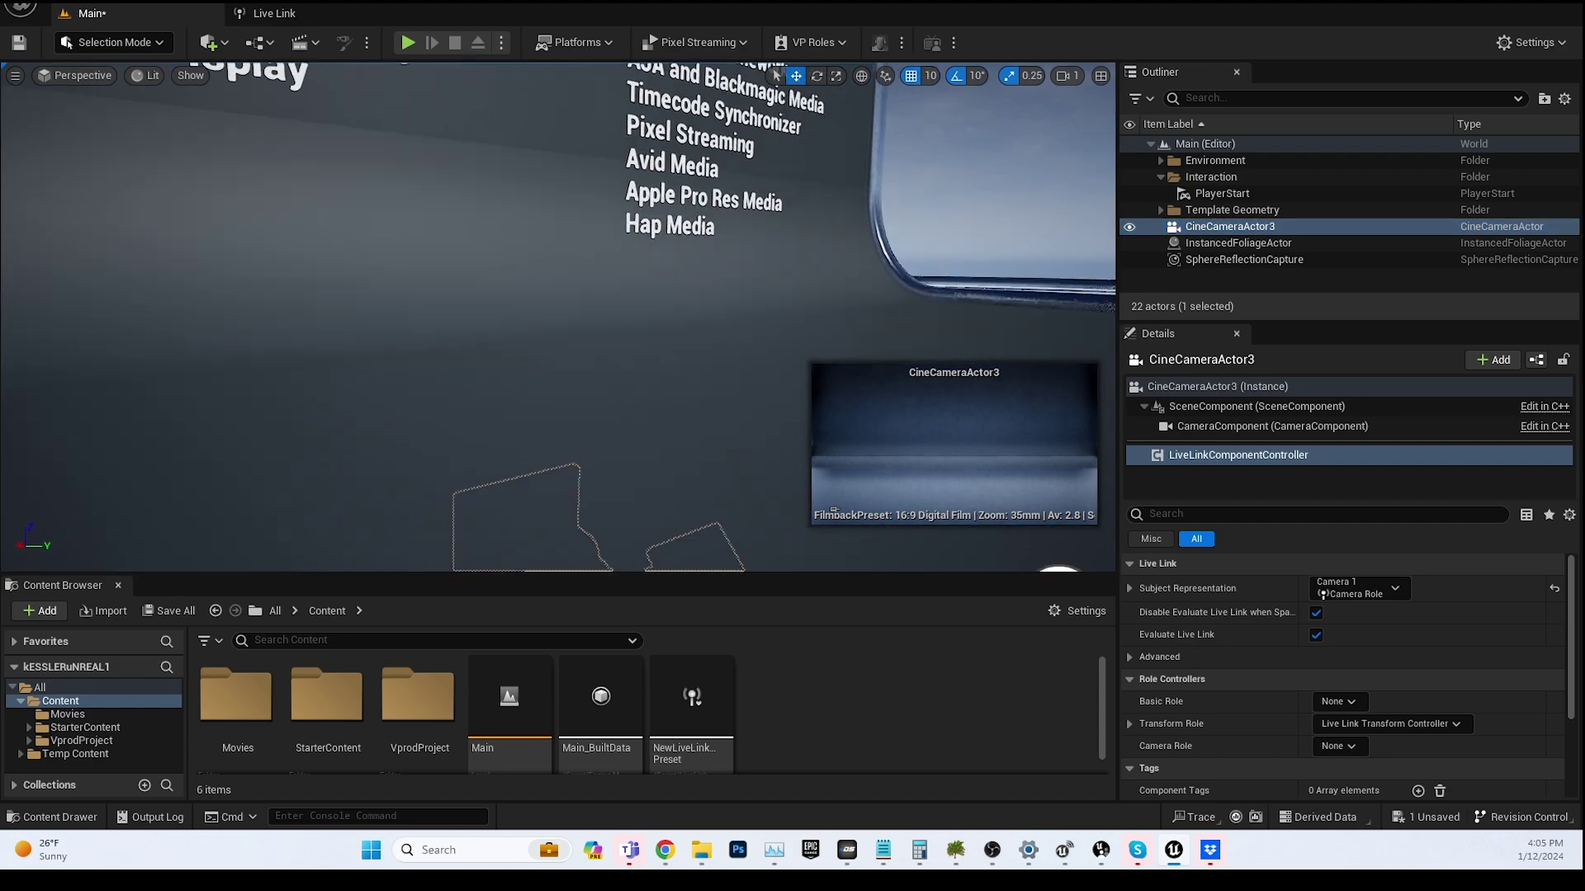
{"action": "scroll", "coordinate": [652, 454], "scroll_direction": "down", "scroll_amount": 6}
Step: Switch to Kessler kOS, close its Unreal Engine Setup dialog and jog the Pan axis to drive the virtual camera
{"action": "mouse_move", "coordinate": [992, 849]}
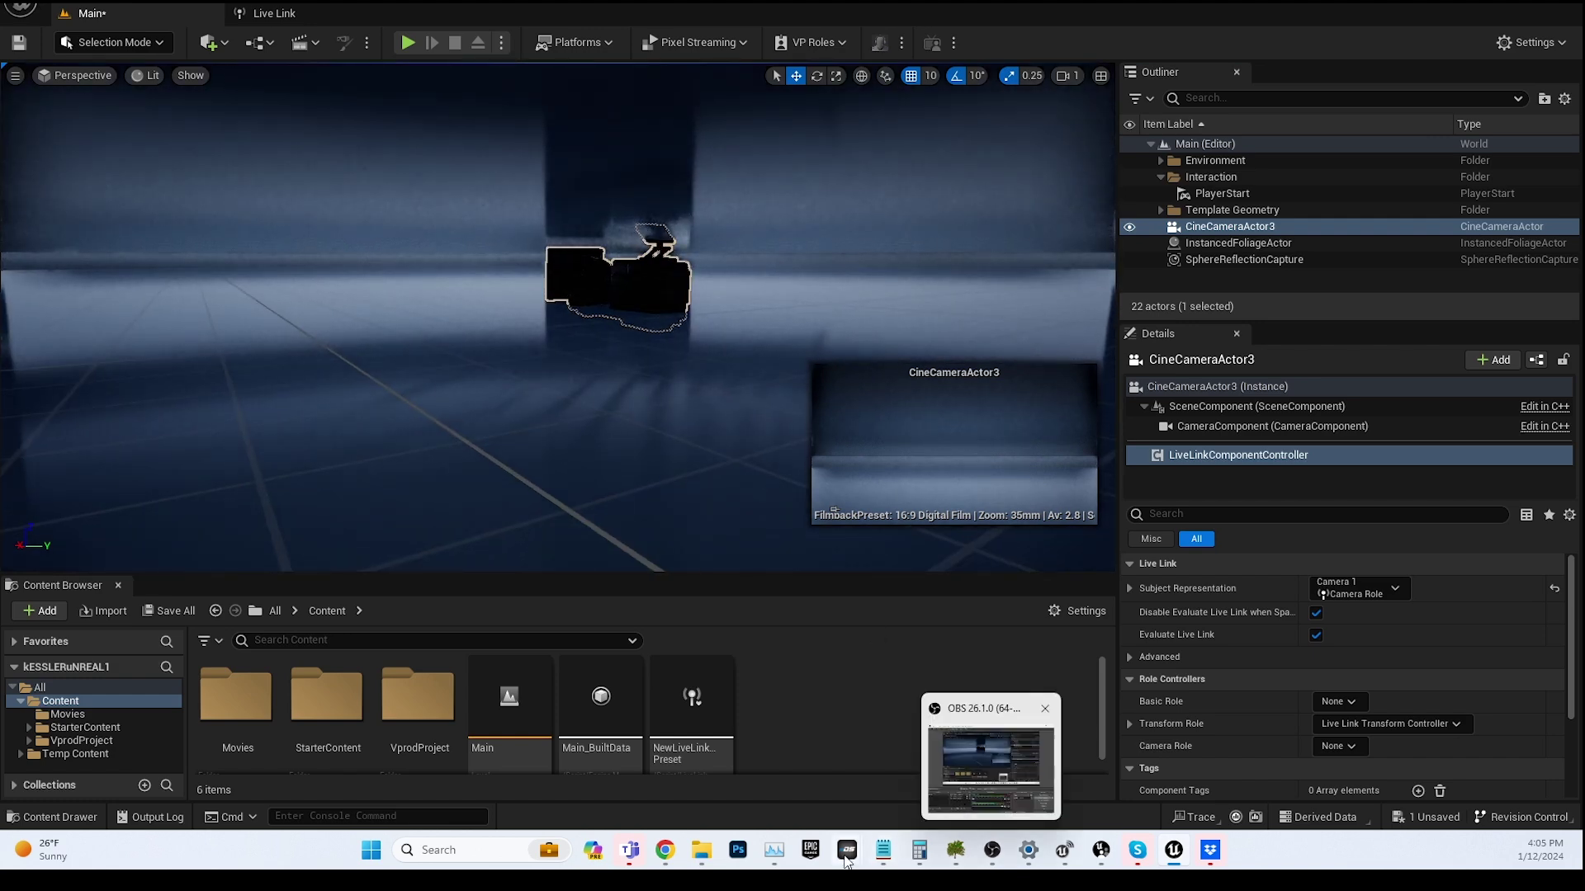
{"action": "mouse_move", "coordinate": [847, 859]}
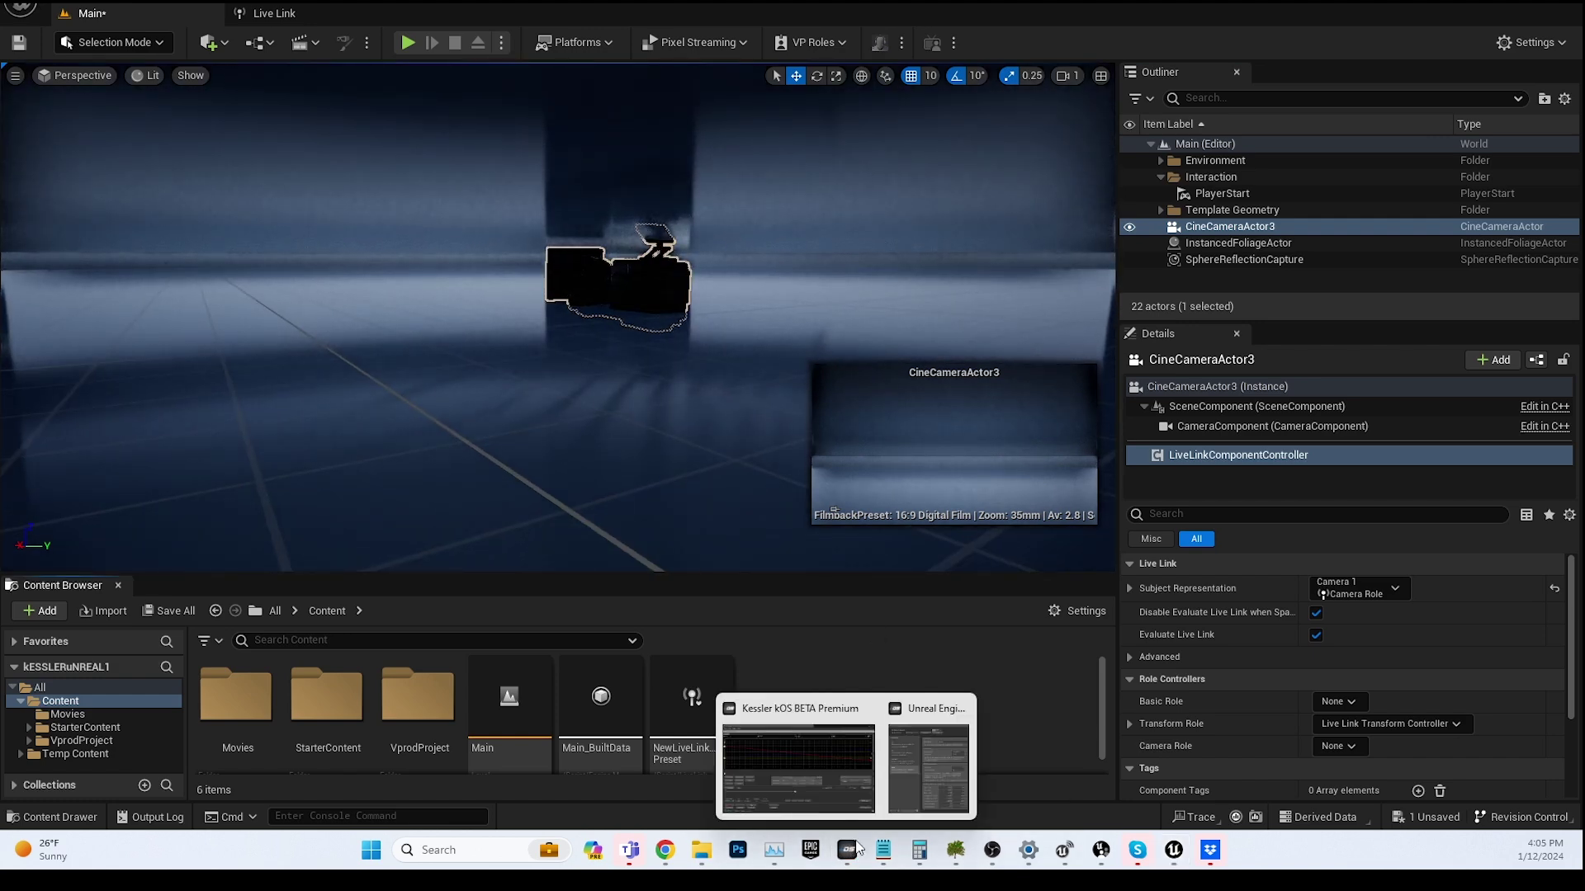
{"action": "left_click", "coordinate": [834, 763]}
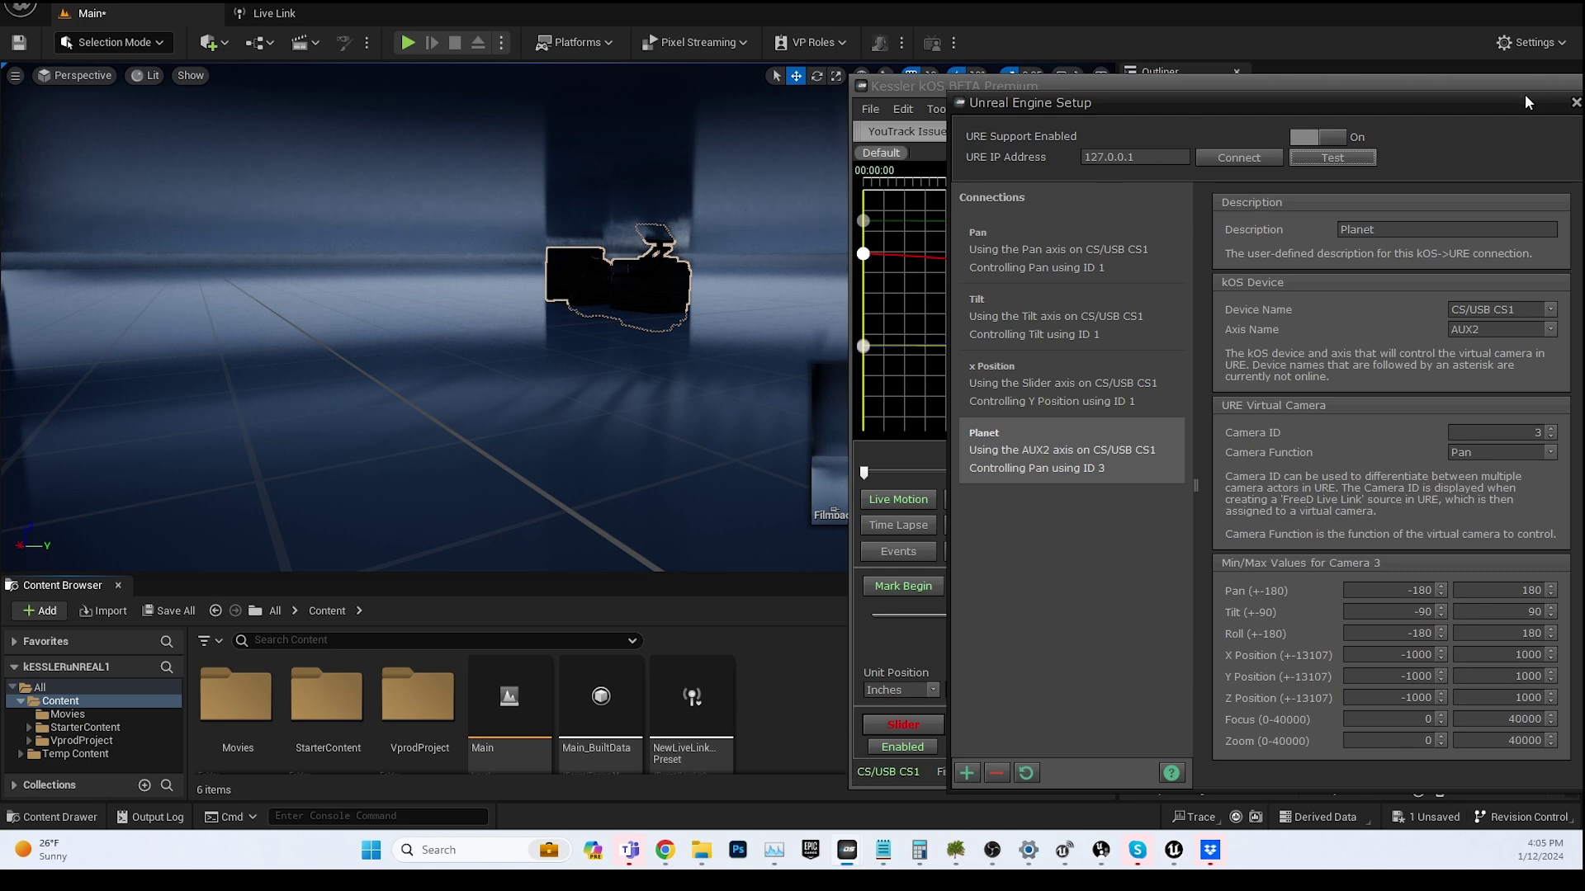
{"action": "left_click", "coordinate": [1574, 103]}
{"action": "left_click", "coordinate": [990, 724]}
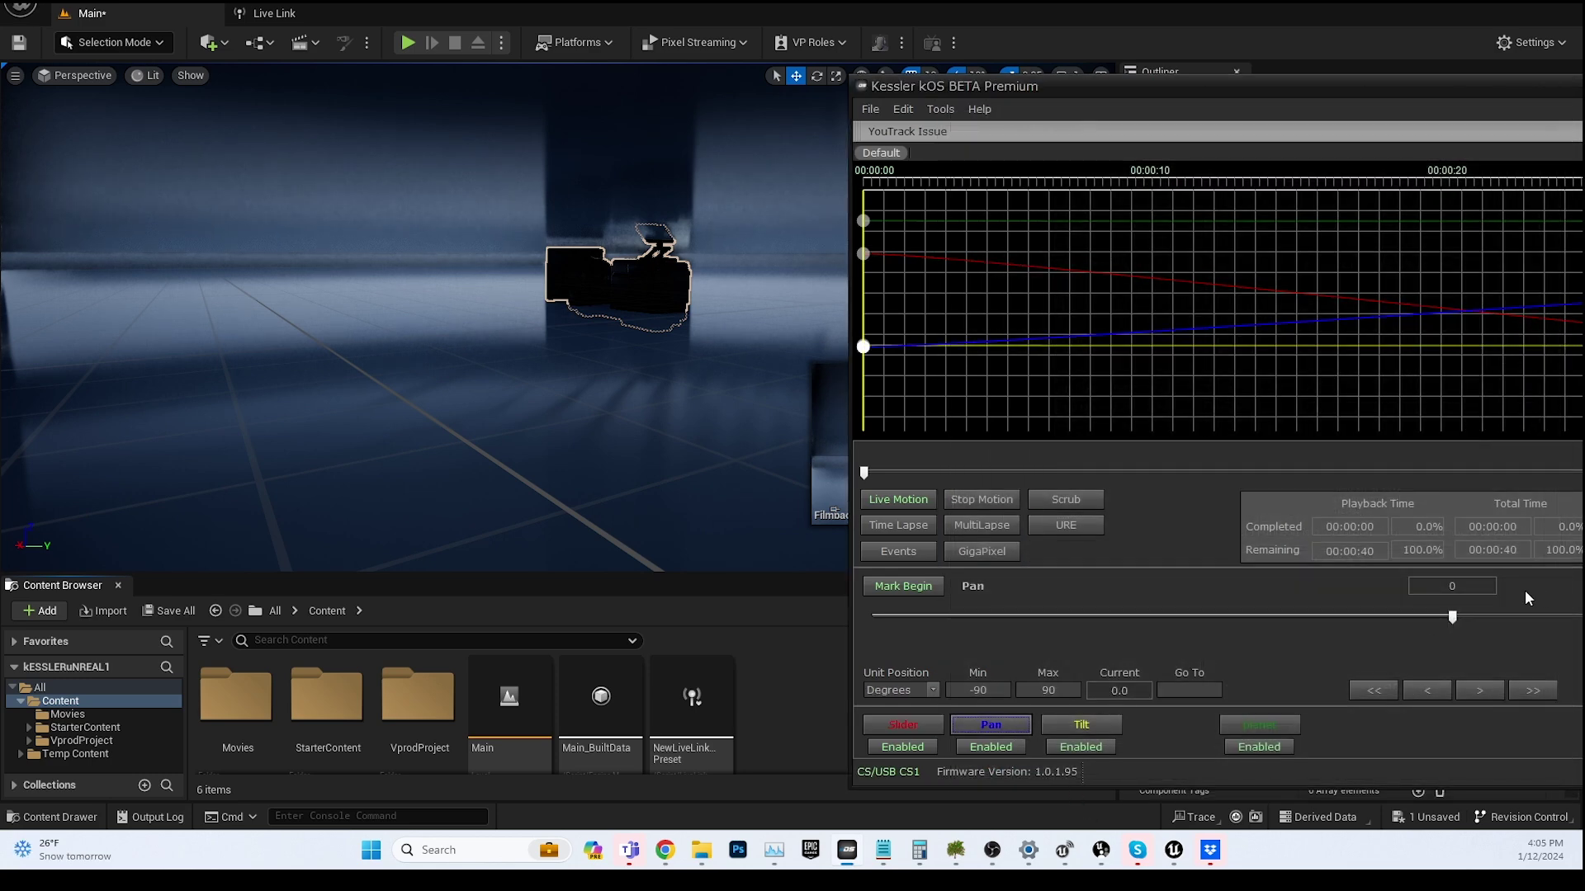
{"action": "left_click_drag", "start_coordinate": [1454, 619], "coordinate": [1326, 634]}
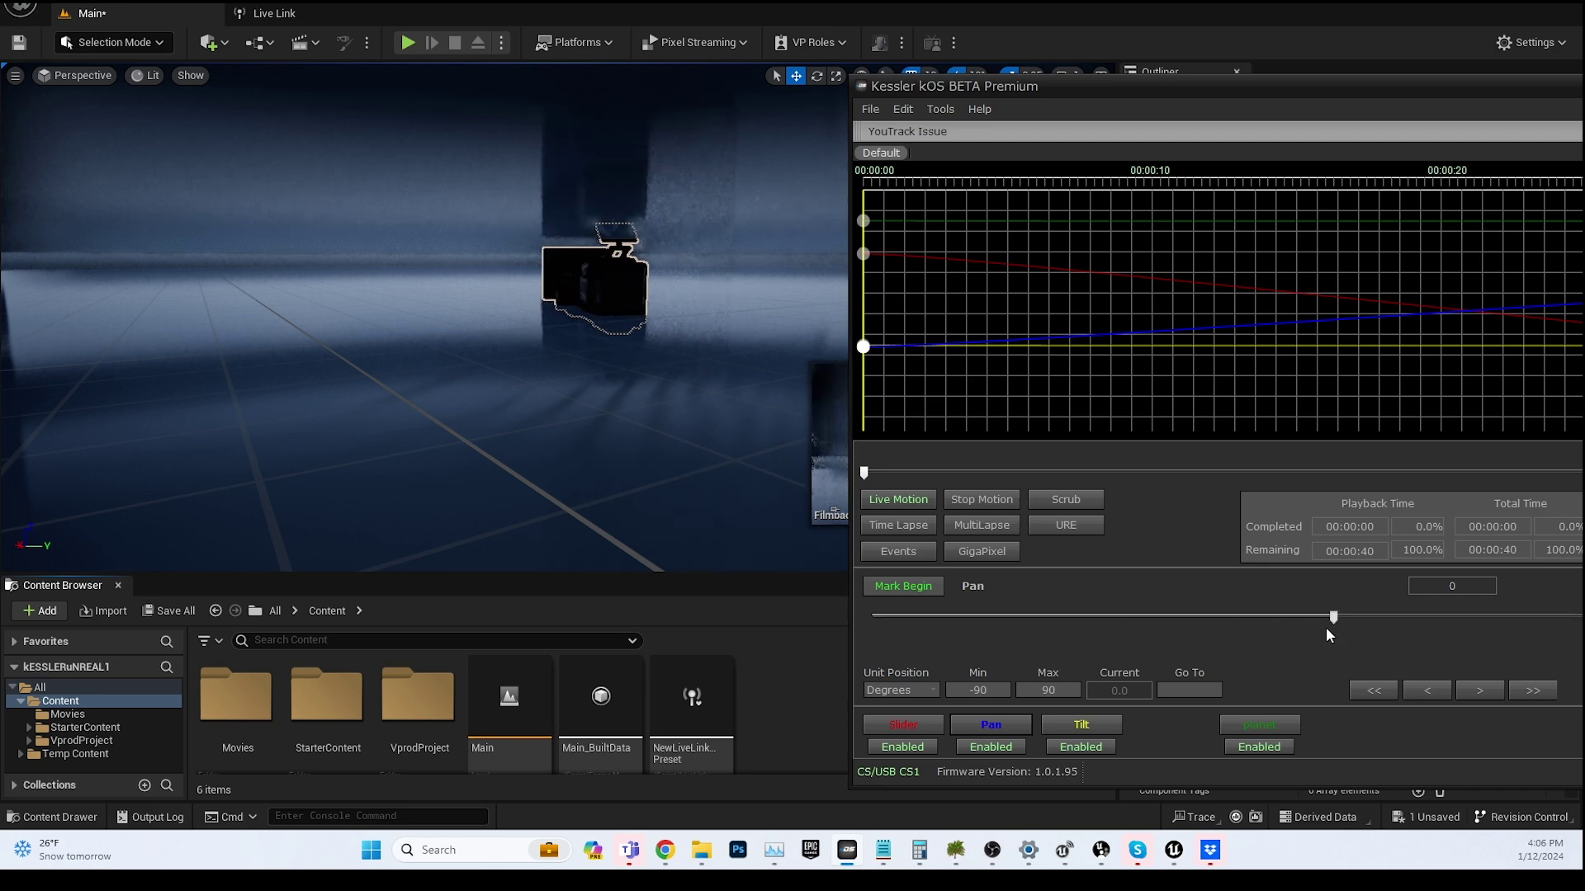
Step: Jog the Tilt axis to about -0.7 degrees and the Slider axis to about 1.0 inch in kOS
{"action": "left_click", "coordinate": [1080, 724]}
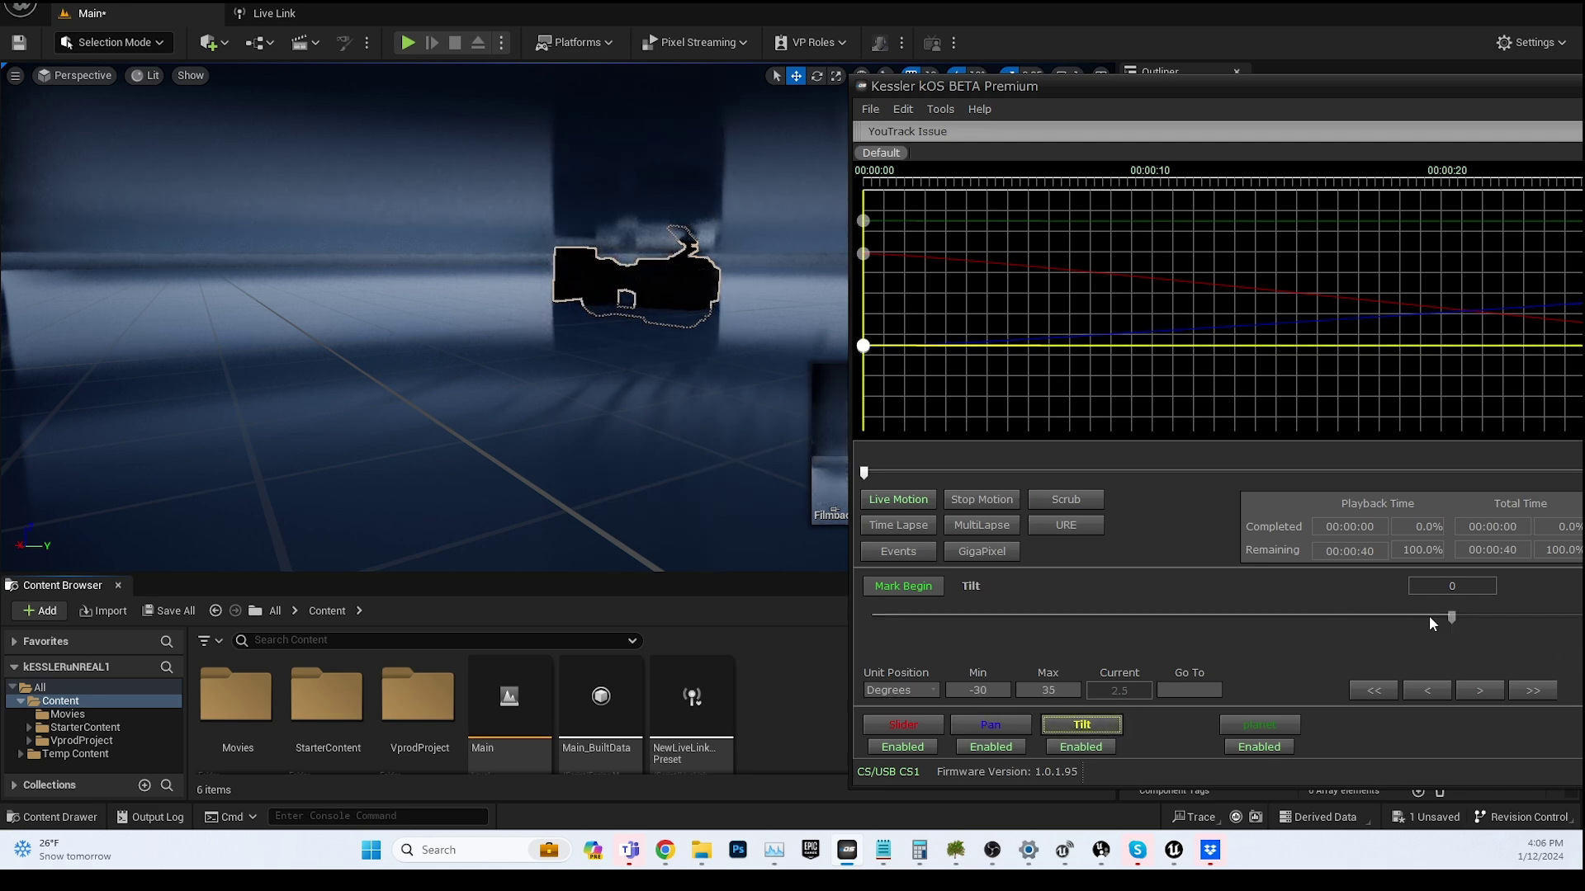
{"action": "left_click_drag", "start_coordinate": [1446, 621], "coordinate": [1393, 623]}
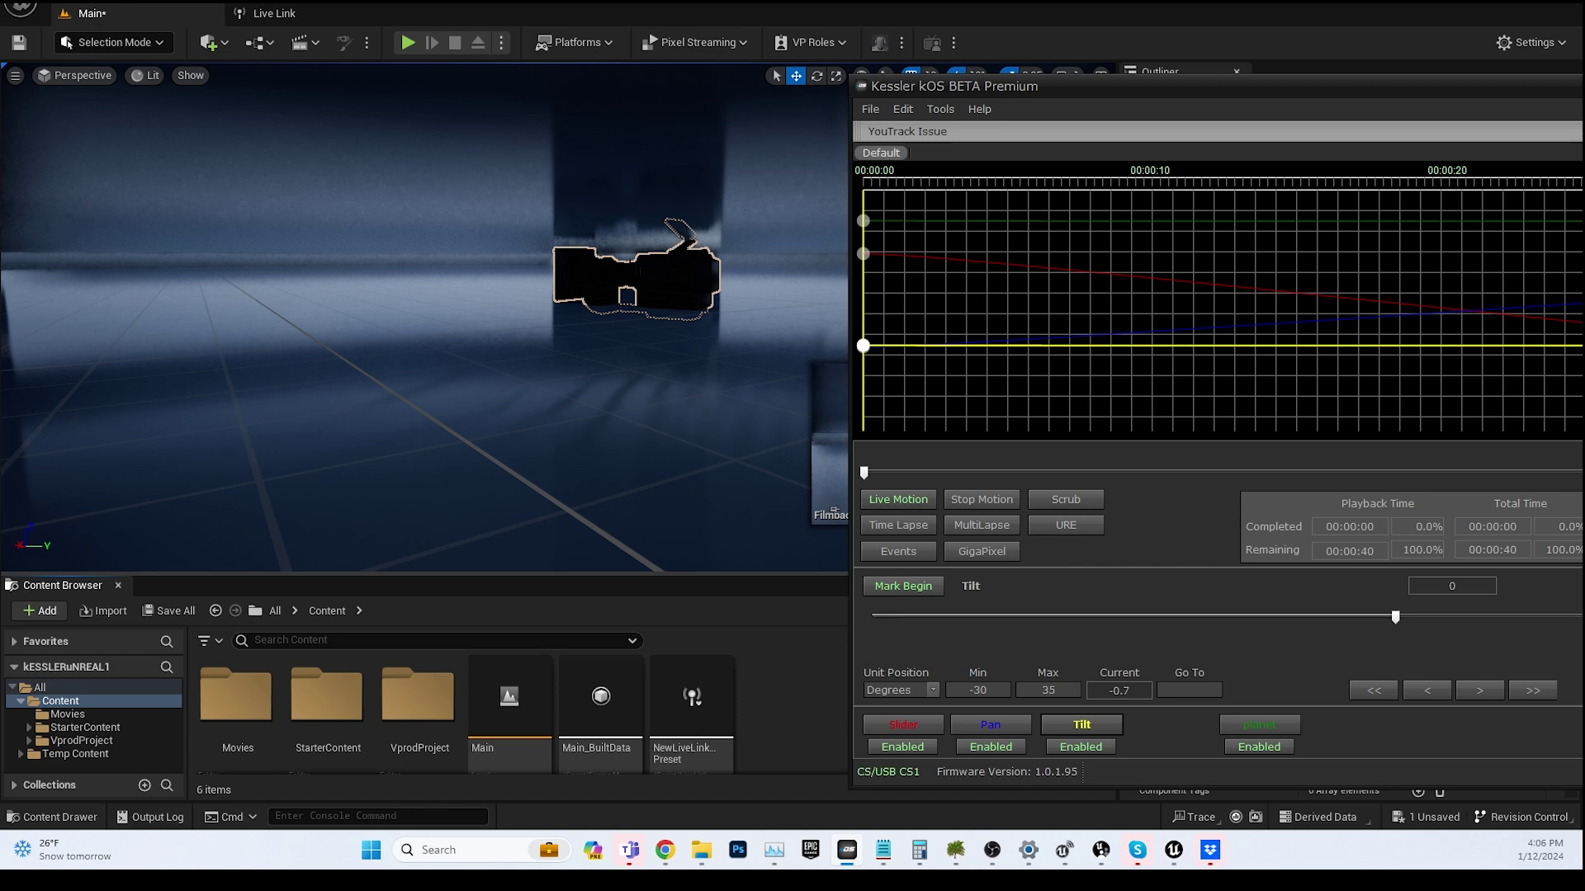
{"action": "left_click", "coordinate": [898, 728]}
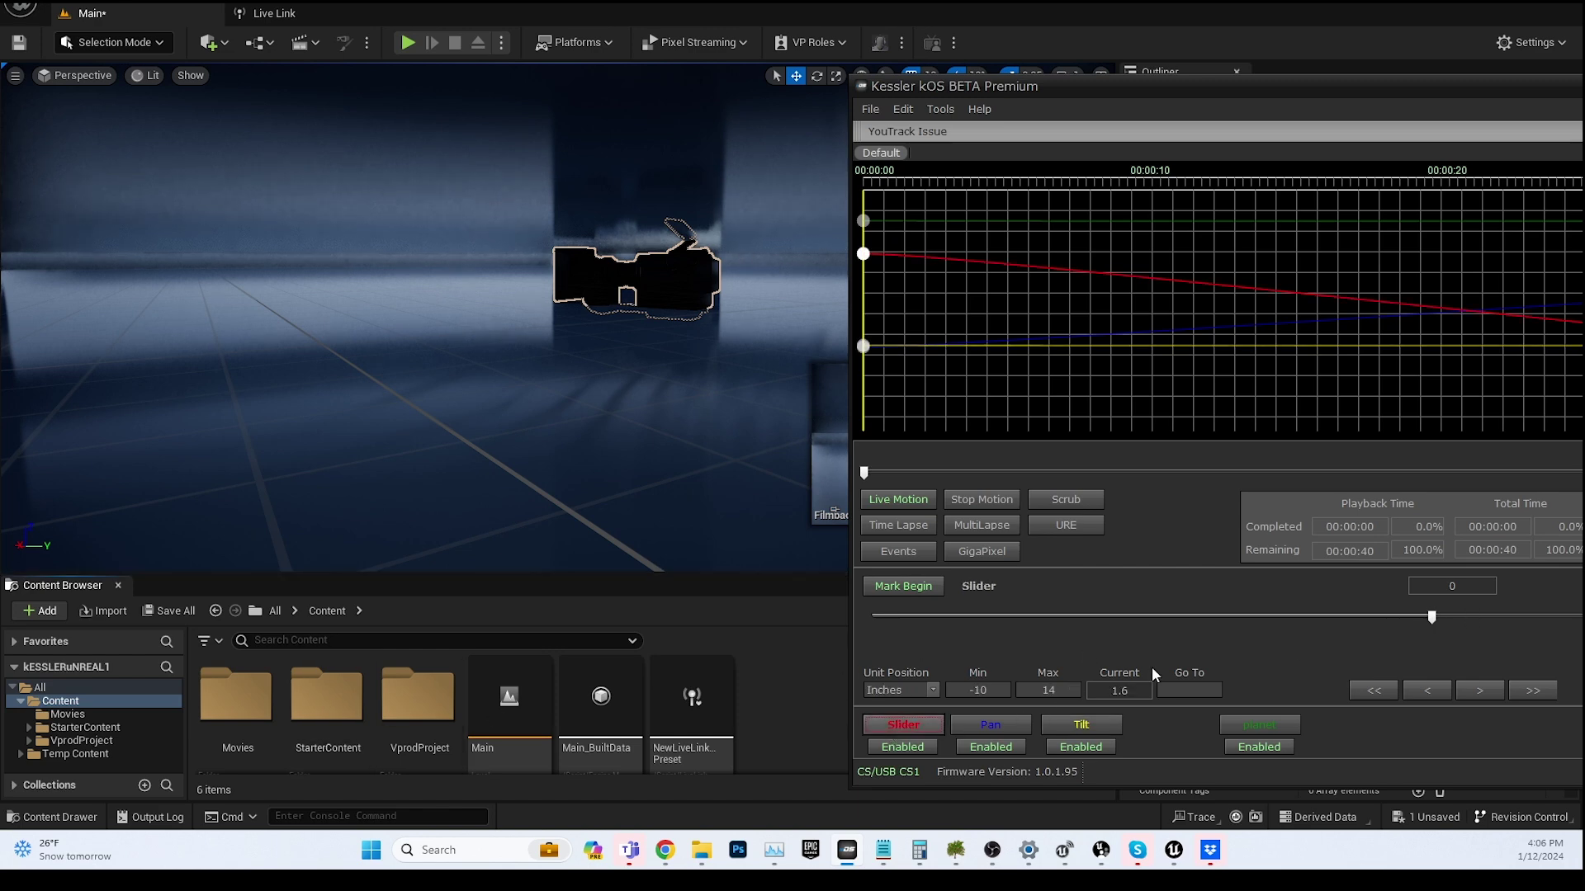
{"action": "mouse_move", "coordinate": [1431, 617]}
{"action": "left_mouse_down"}
{"action": "mouse_move", "coordinate": [1298, 618]}
{"action": "mouse_move", "coordinate": [1458, 612]}
{"action": "mouse_move", "coordinate": [1305, 619]}
{"action": "mouse_move", "coordinate": [1405, 617]}
{"action": "left_mouse_up"}
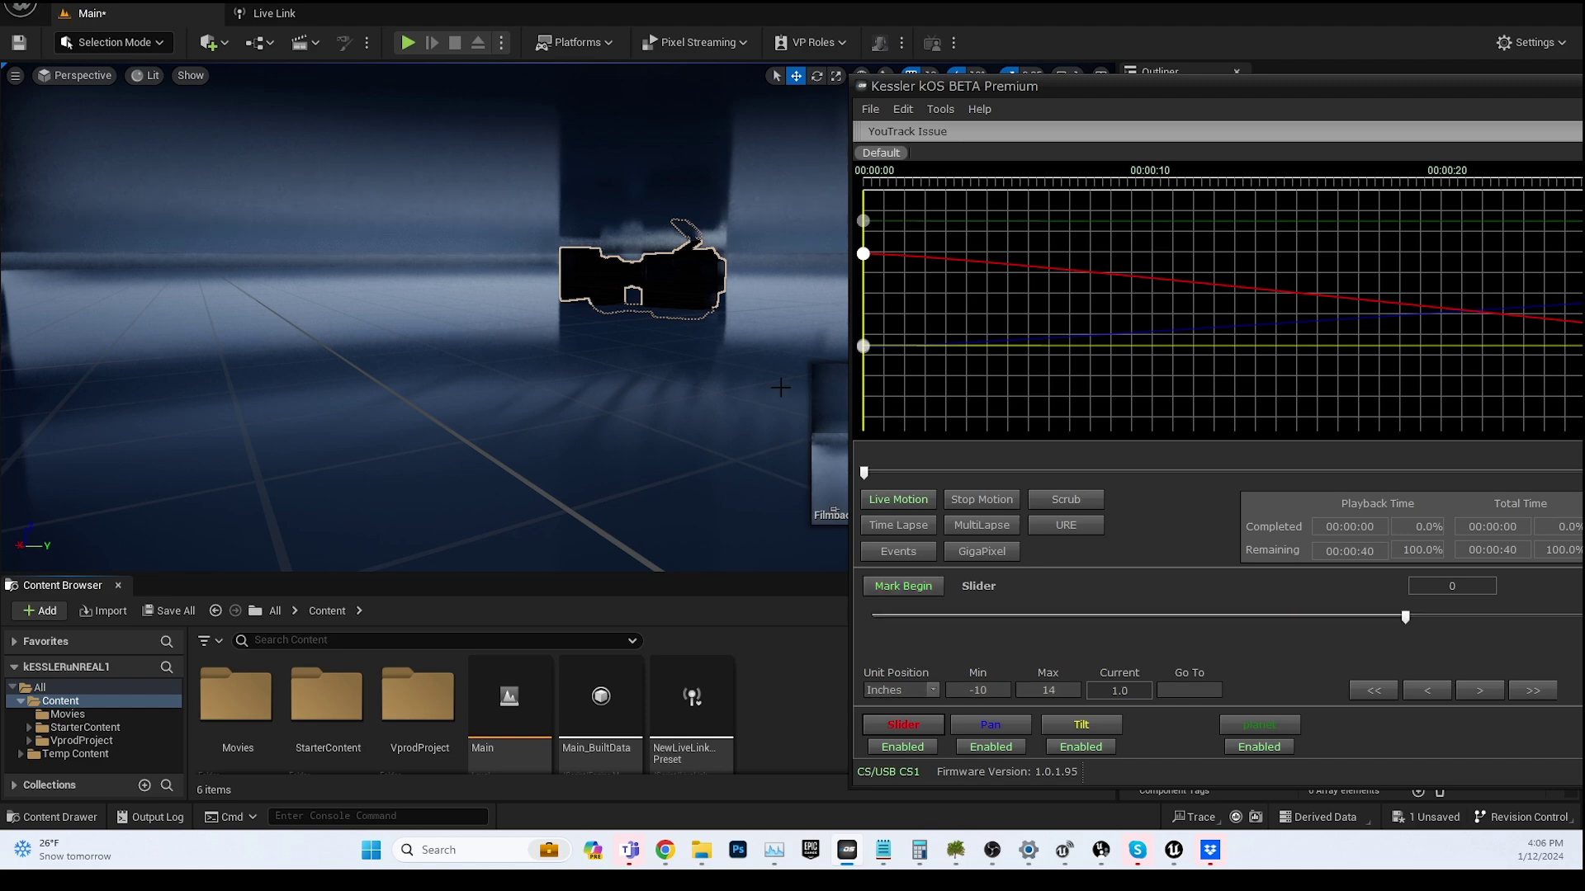
Step: Switch back to Unreal Engine and re-dock the Content Browser in the layout, showing the Content folder
{"action": "scroll", "coordinate": [615, 330], "scroll_direction": "down", "scroll_amount": 10}
{"action": "right_click_drag", "start_coordinate": [678, 524], "coordinate": [666, 424]}
{"action": "scroll", "coordinate": [678, 523], "scroll_direction": "down", "scroll_amount": 3}
{"action": "middle_click_drag", "start_coordinate": [526, 536], "coordinate": [593, 617]}
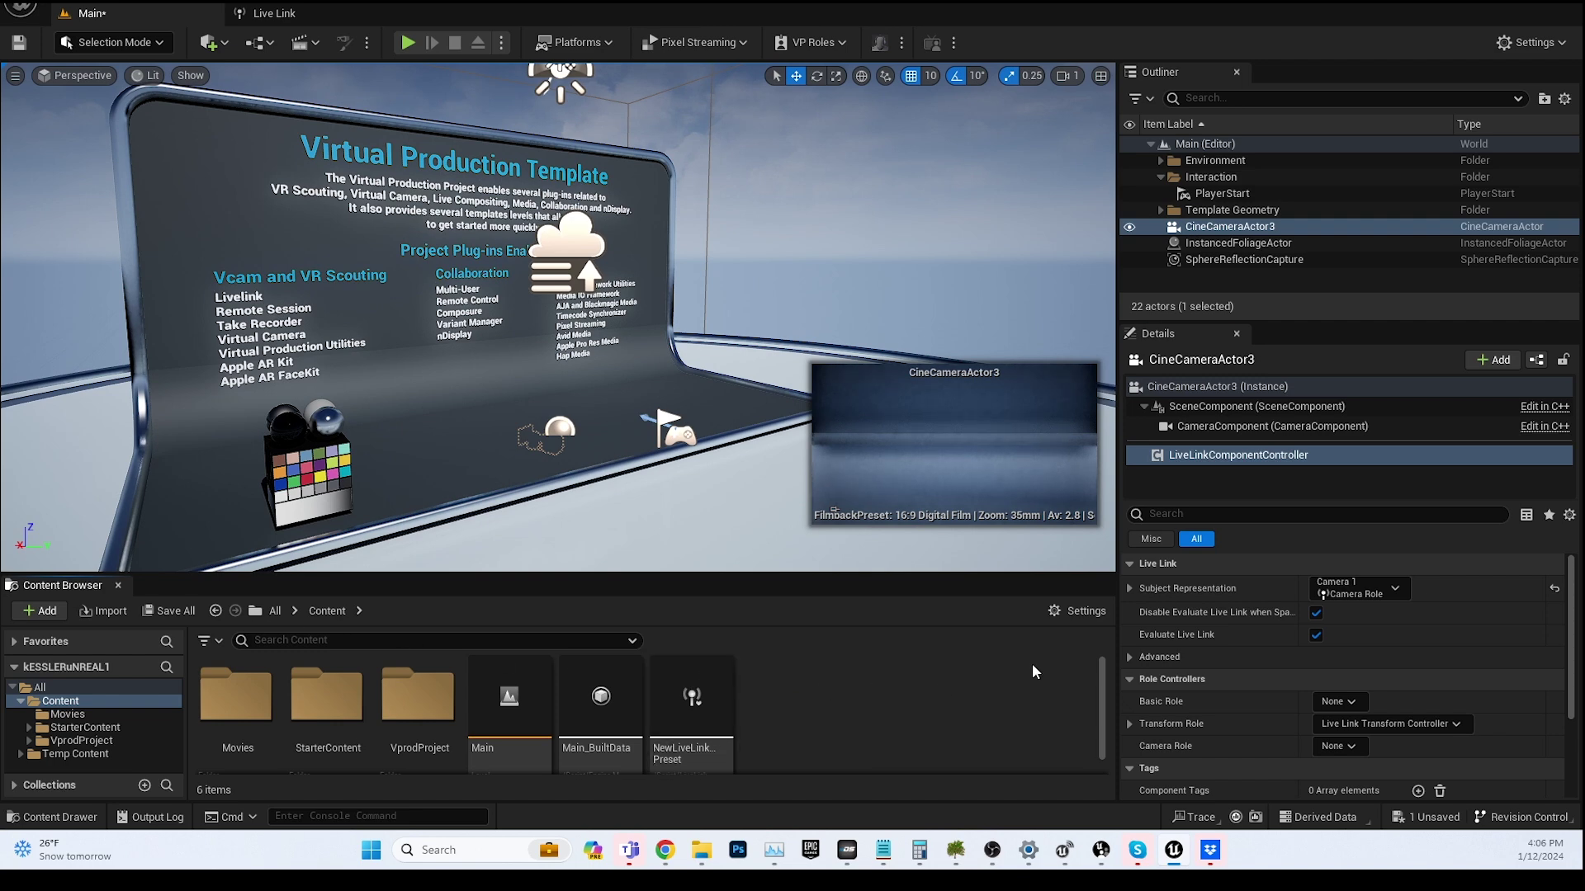
{"action": "left_click", "coordinate": [118, 586]}
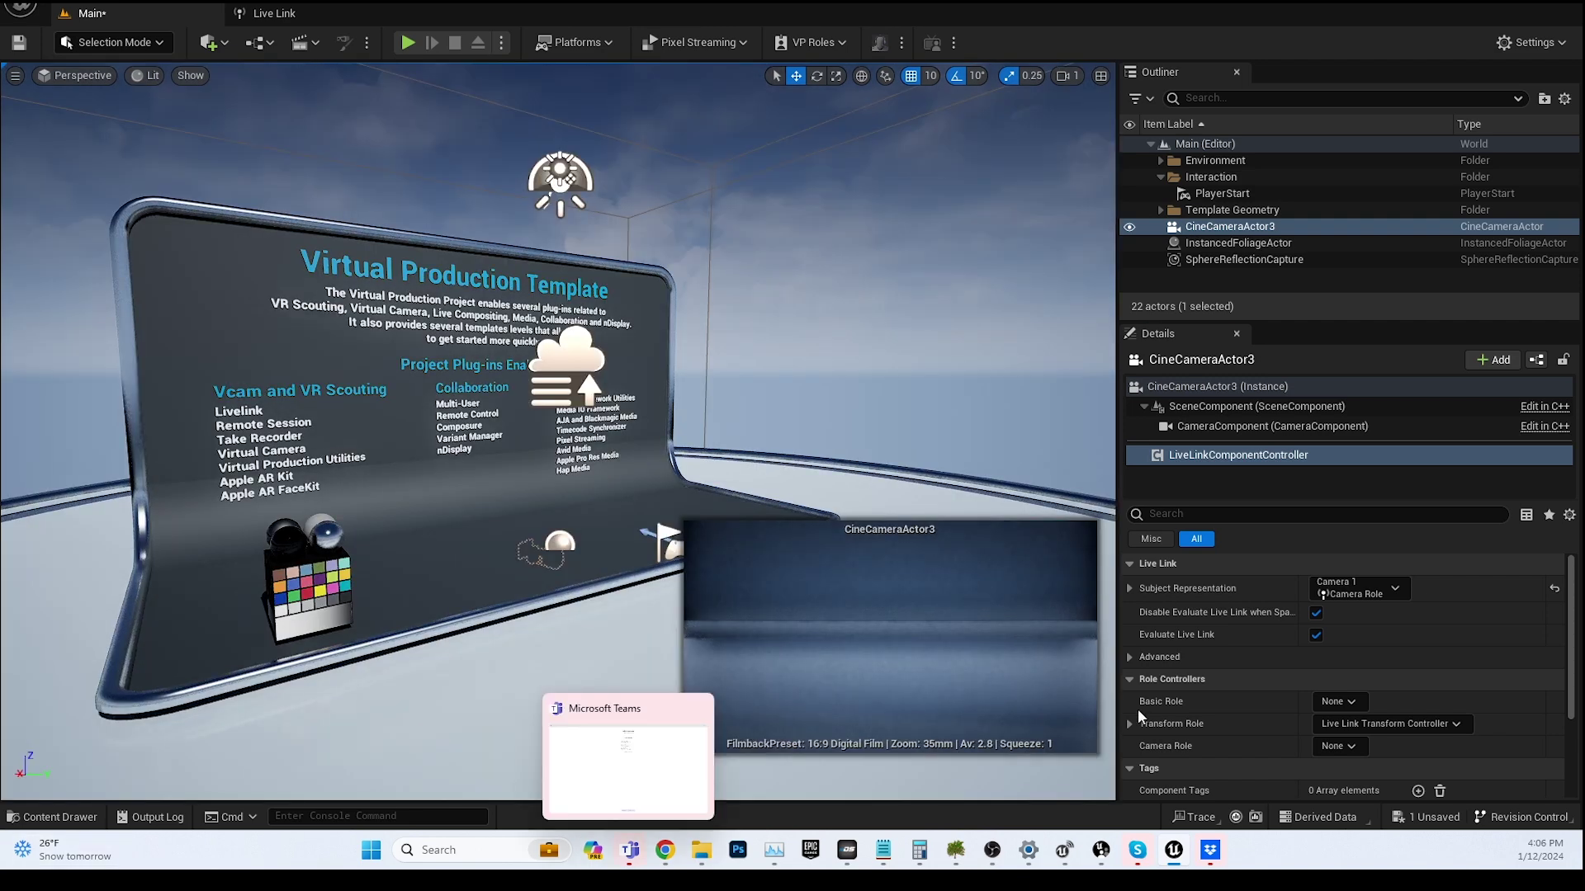
{"action": "left_click", "coordinate": [71, 818]}
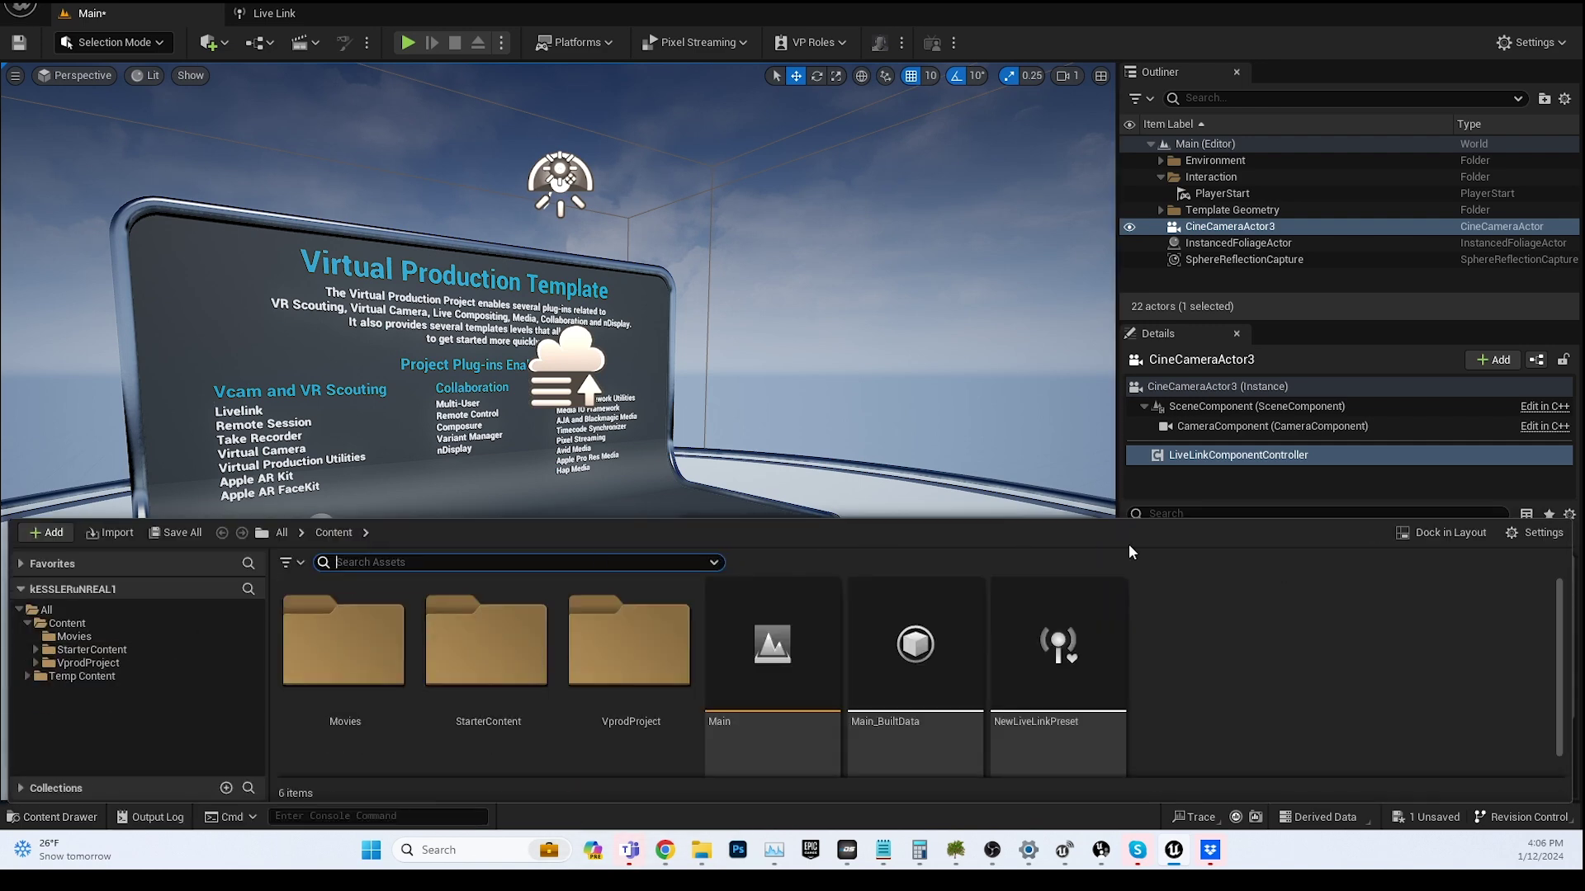
{"action": "left_click", "coordinate": [1445, 533]}
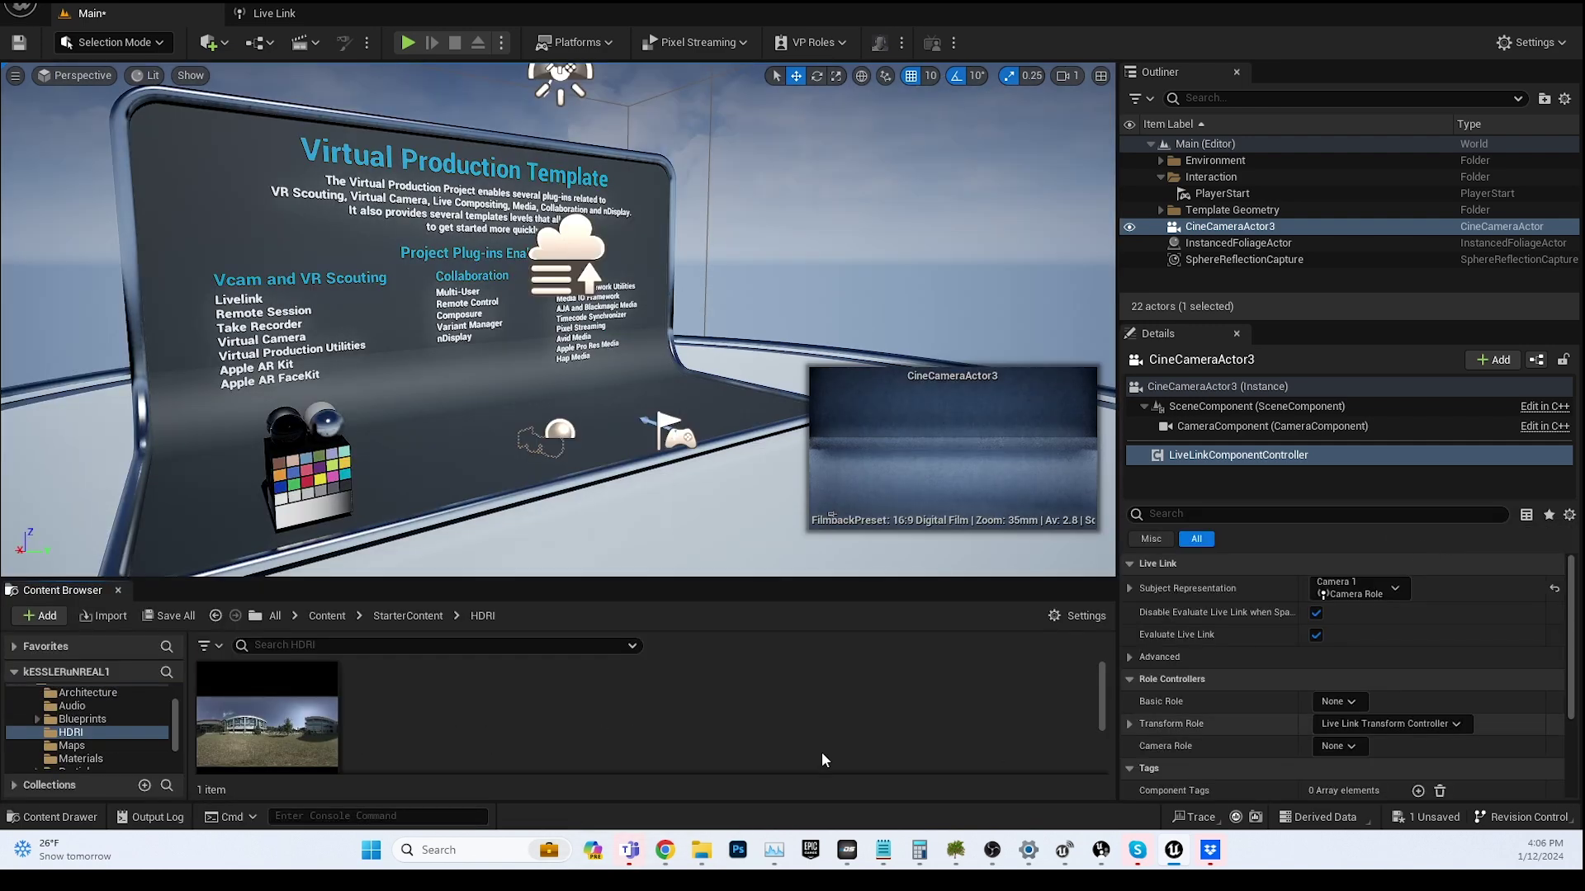
{"action": "left_click", "coordinate": [327, 616]}
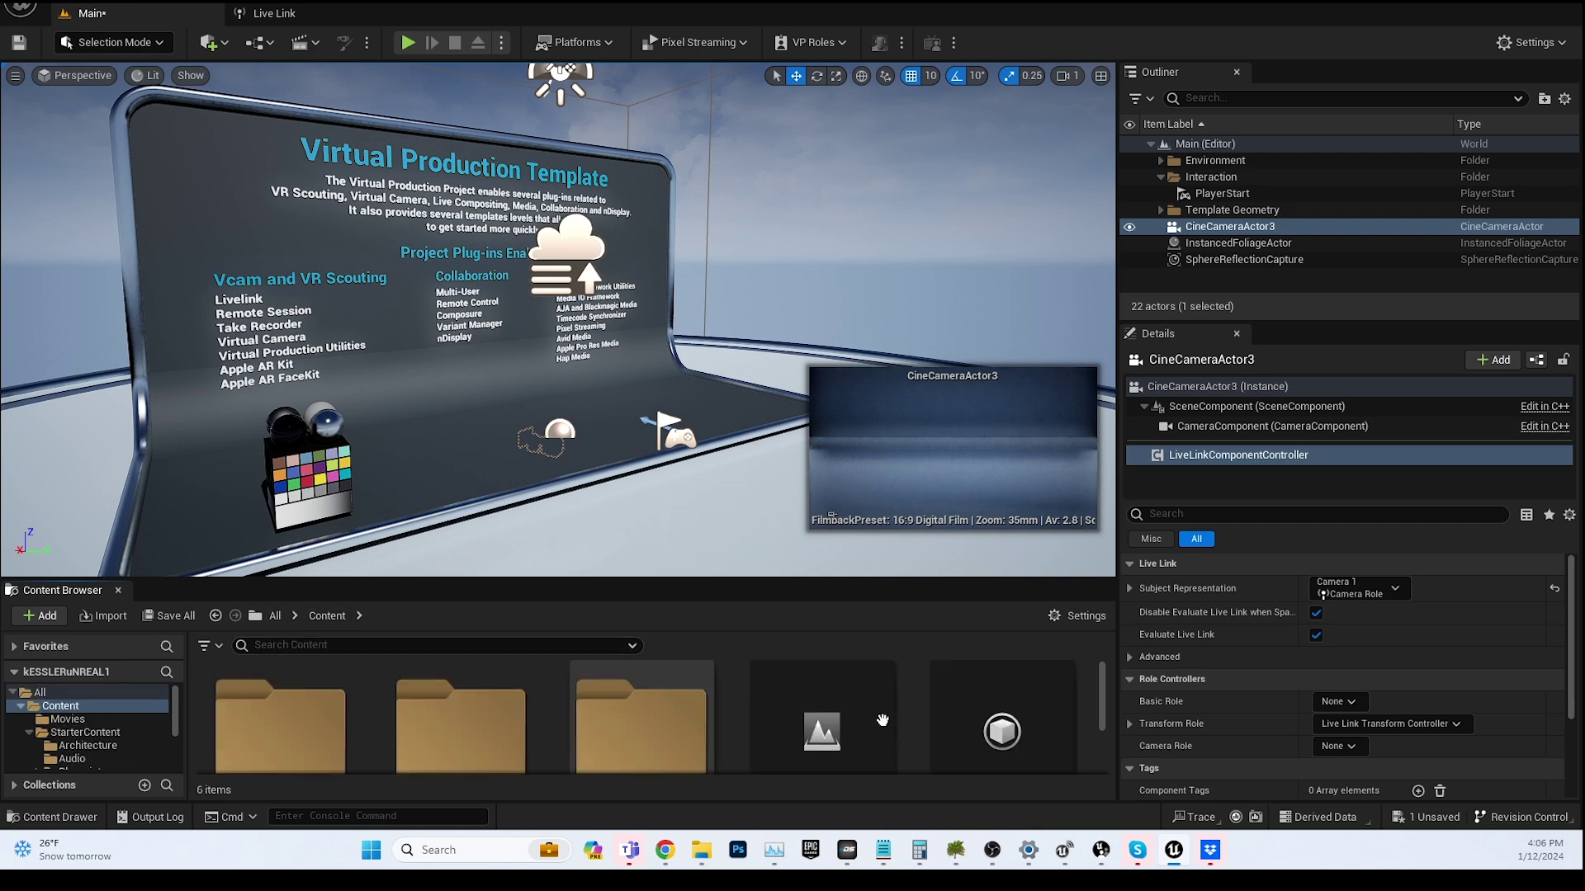
{"action": "scroll", "coordinate": [429, 739], "scroll_direction": "down", "scroll_amount": 3, "text": "ctrl"}
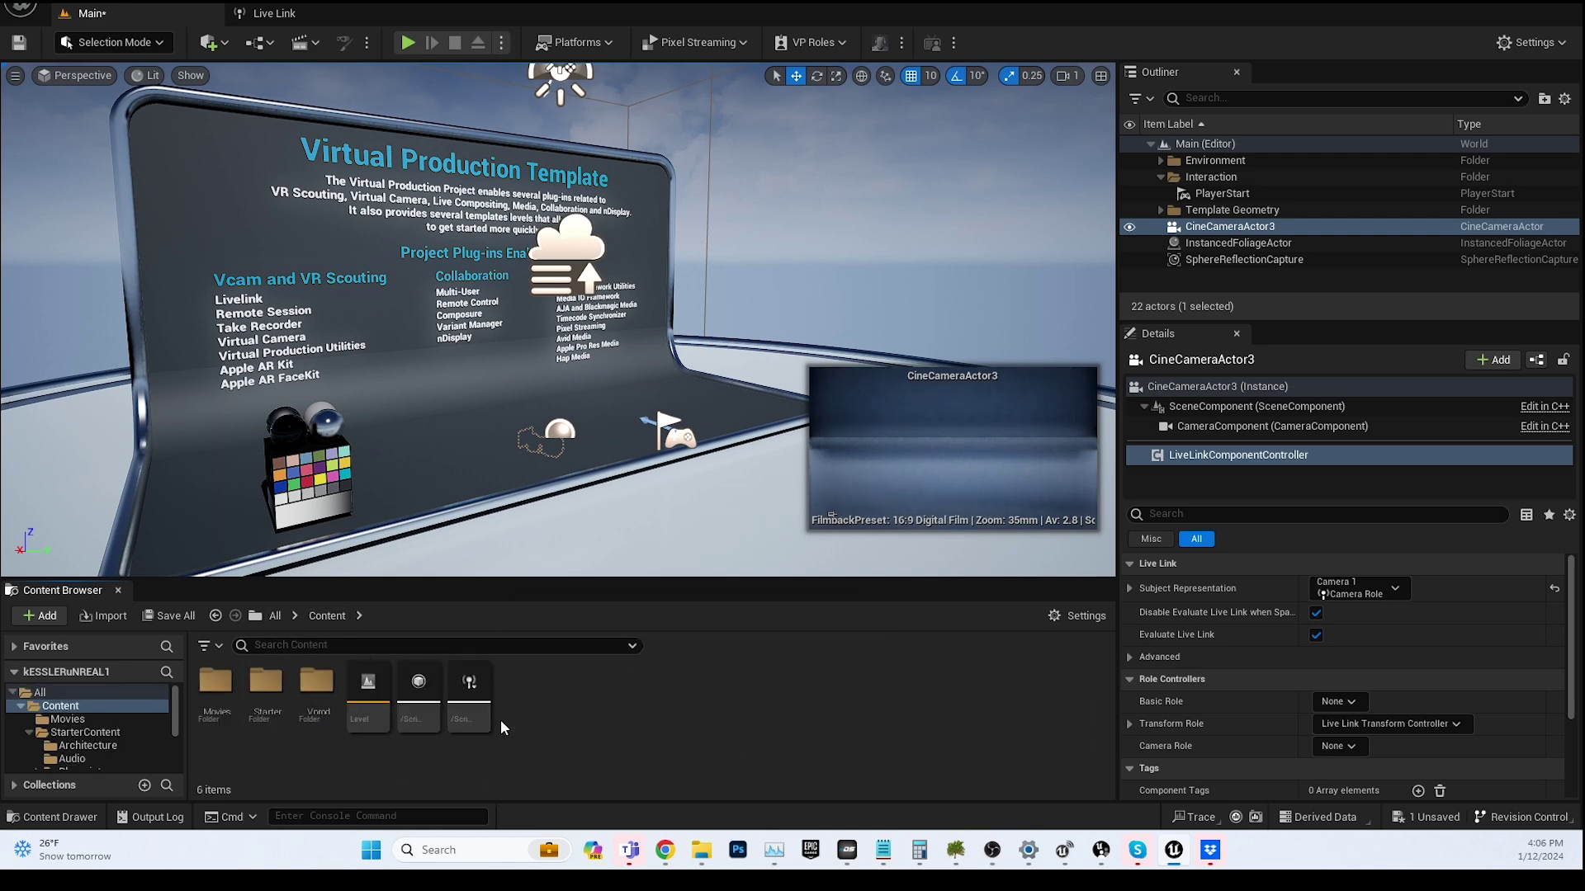
{"action": "scroll", "coordinate": [404, 735], "scroll_direction": "up", "scroll_amount": 3, "text": "ctrl"}
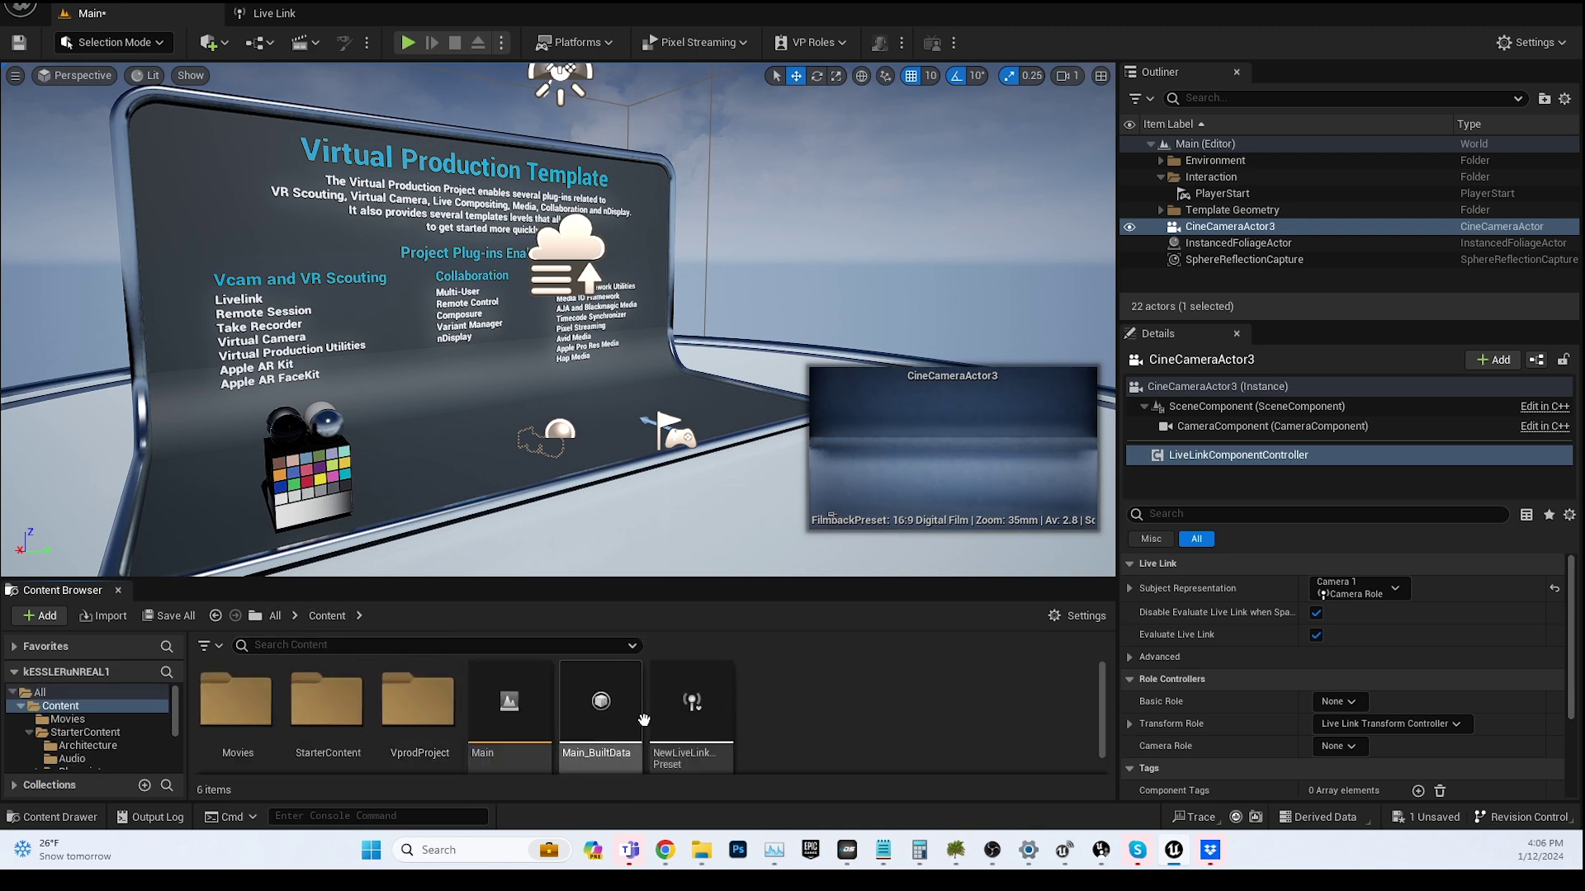
{"action": "scroll", "coordinate": [723, 736], "scroll_direction": "down", "scroll_amount": 3, "text": "ctrl"}
{"action": "scroll", "coordinate": [661, 708], "scroll_direction": "up", "scroll_amount": 3, "text": "ctrl"}
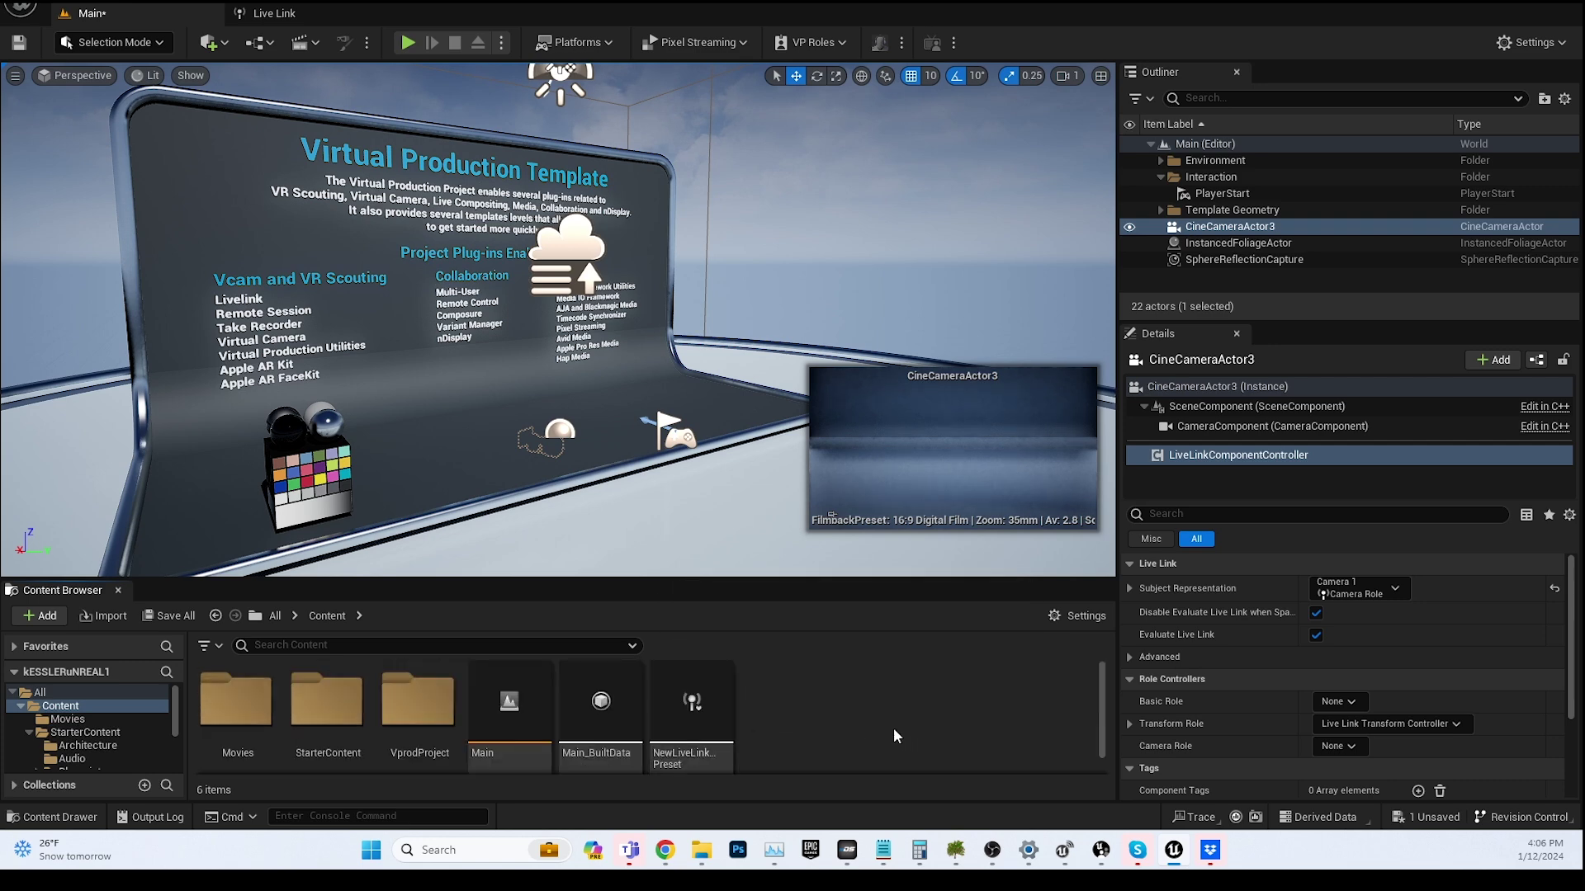
Step: Create an nDisplay Config asset in the Content folder with Create New Config as the starting point, keeping the default name
{"action": "right_click", "coordinate": [794, 705]}
{"action": "mouse_move", "coordinate": [855, 591]}
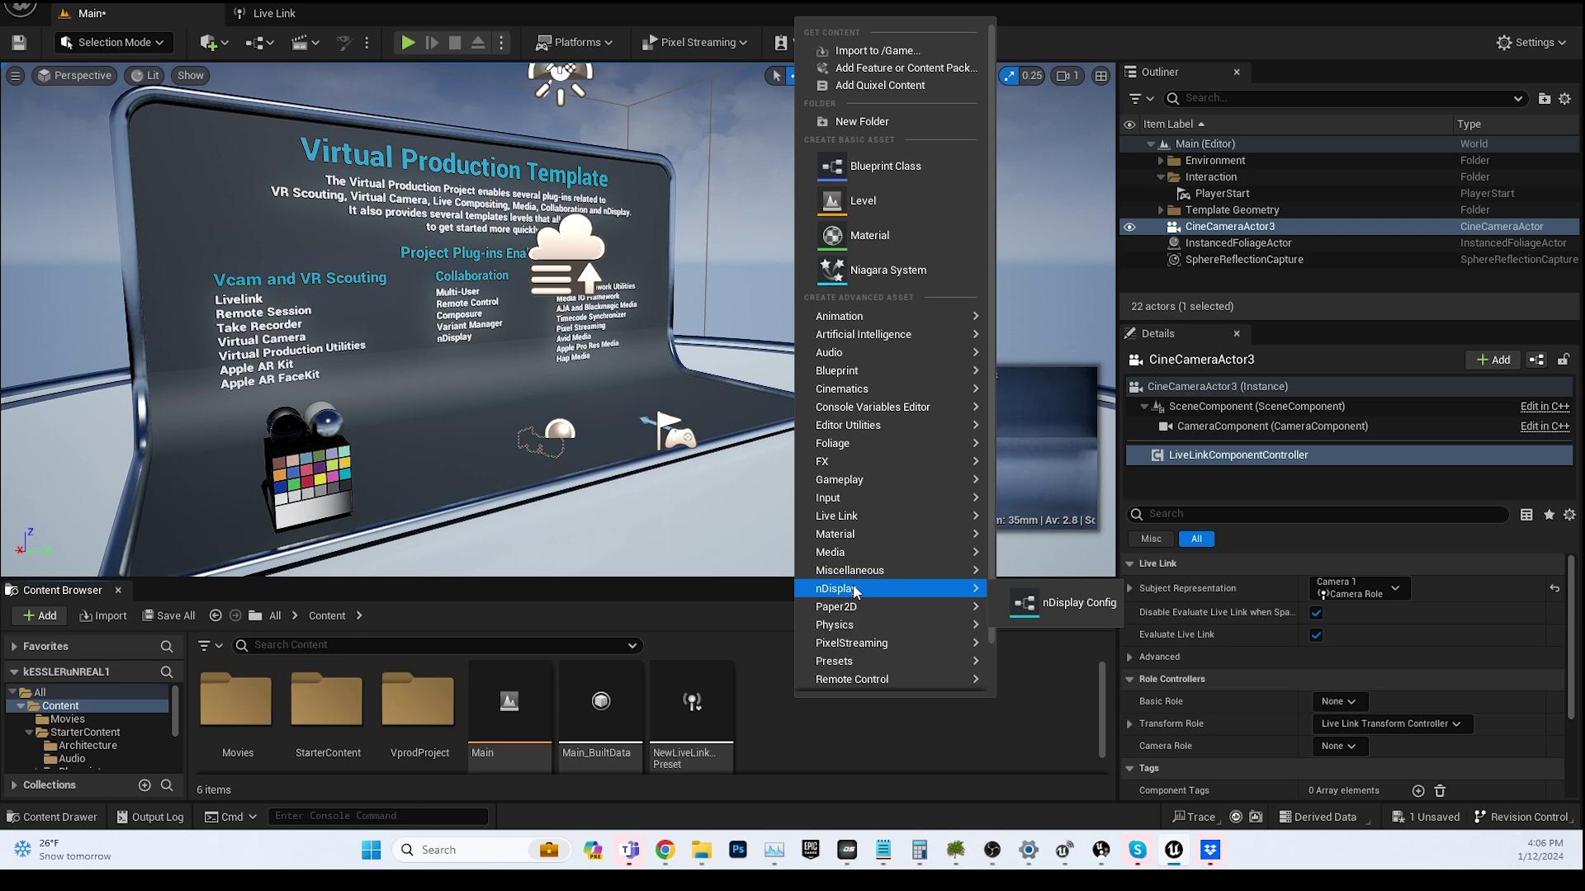
{"action": "left_click", "coordinate": [1065, 601]}
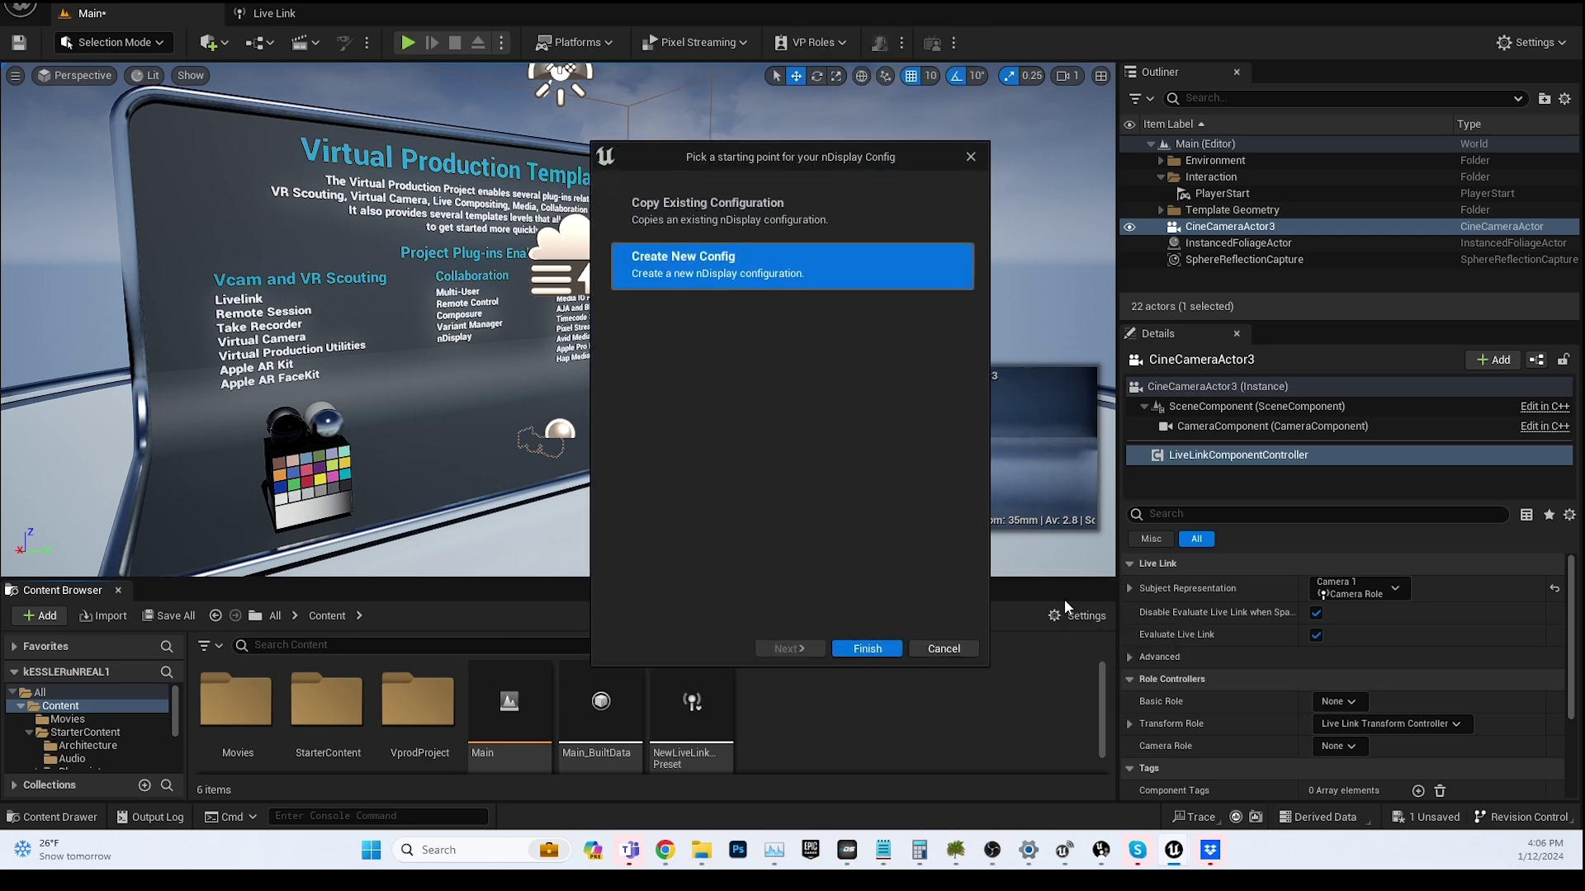
{"action": "left_click", "coordinate": [866, 646]}
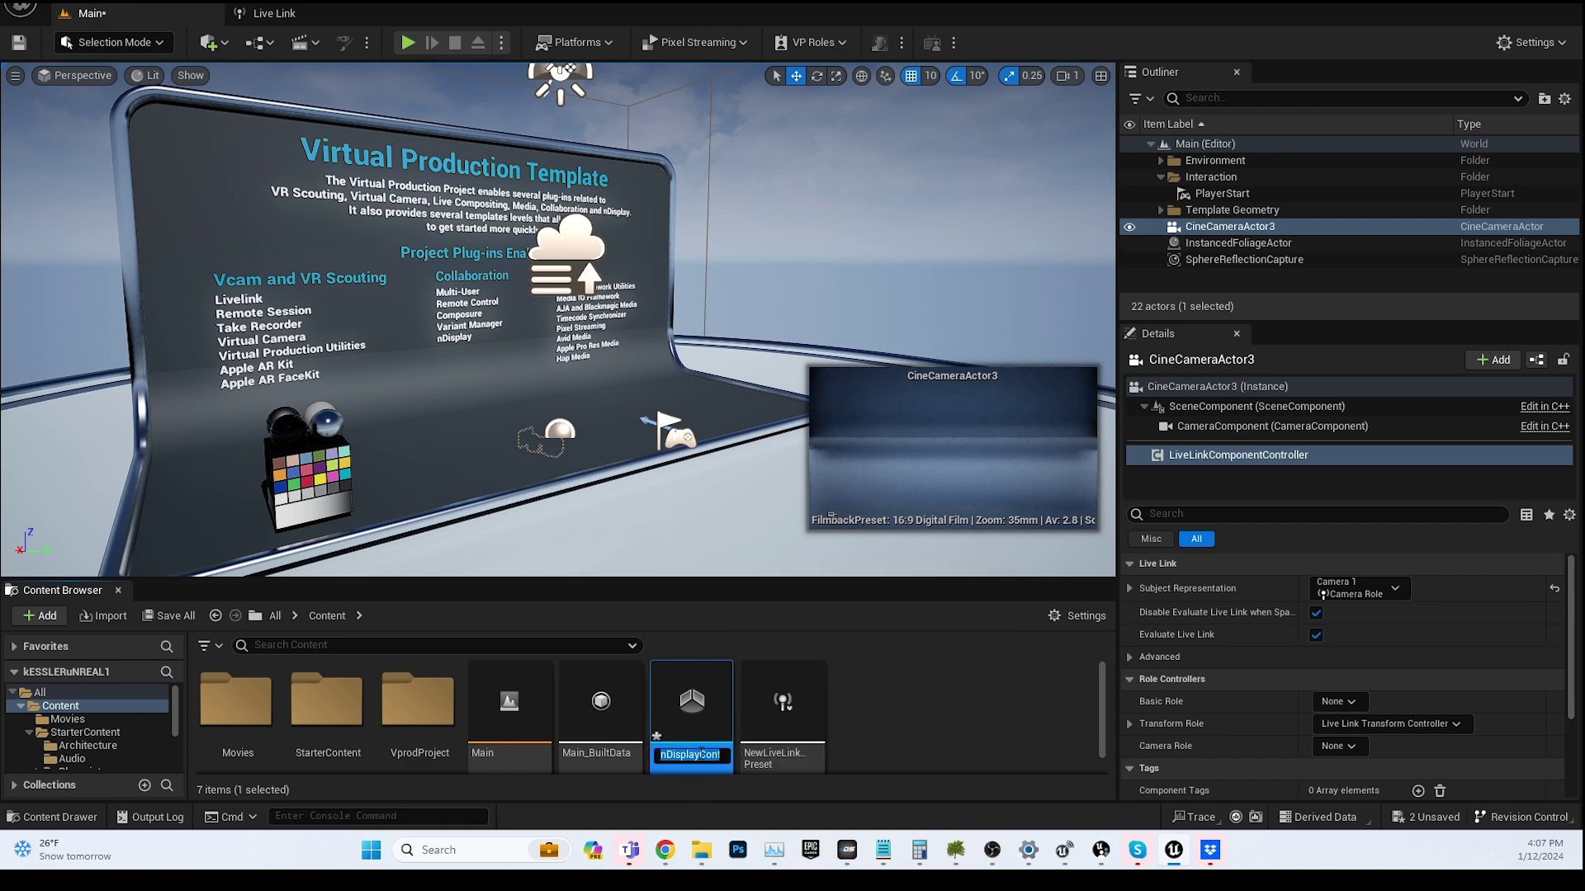
{"action": "left_click", "coordinate": [944, 743]}
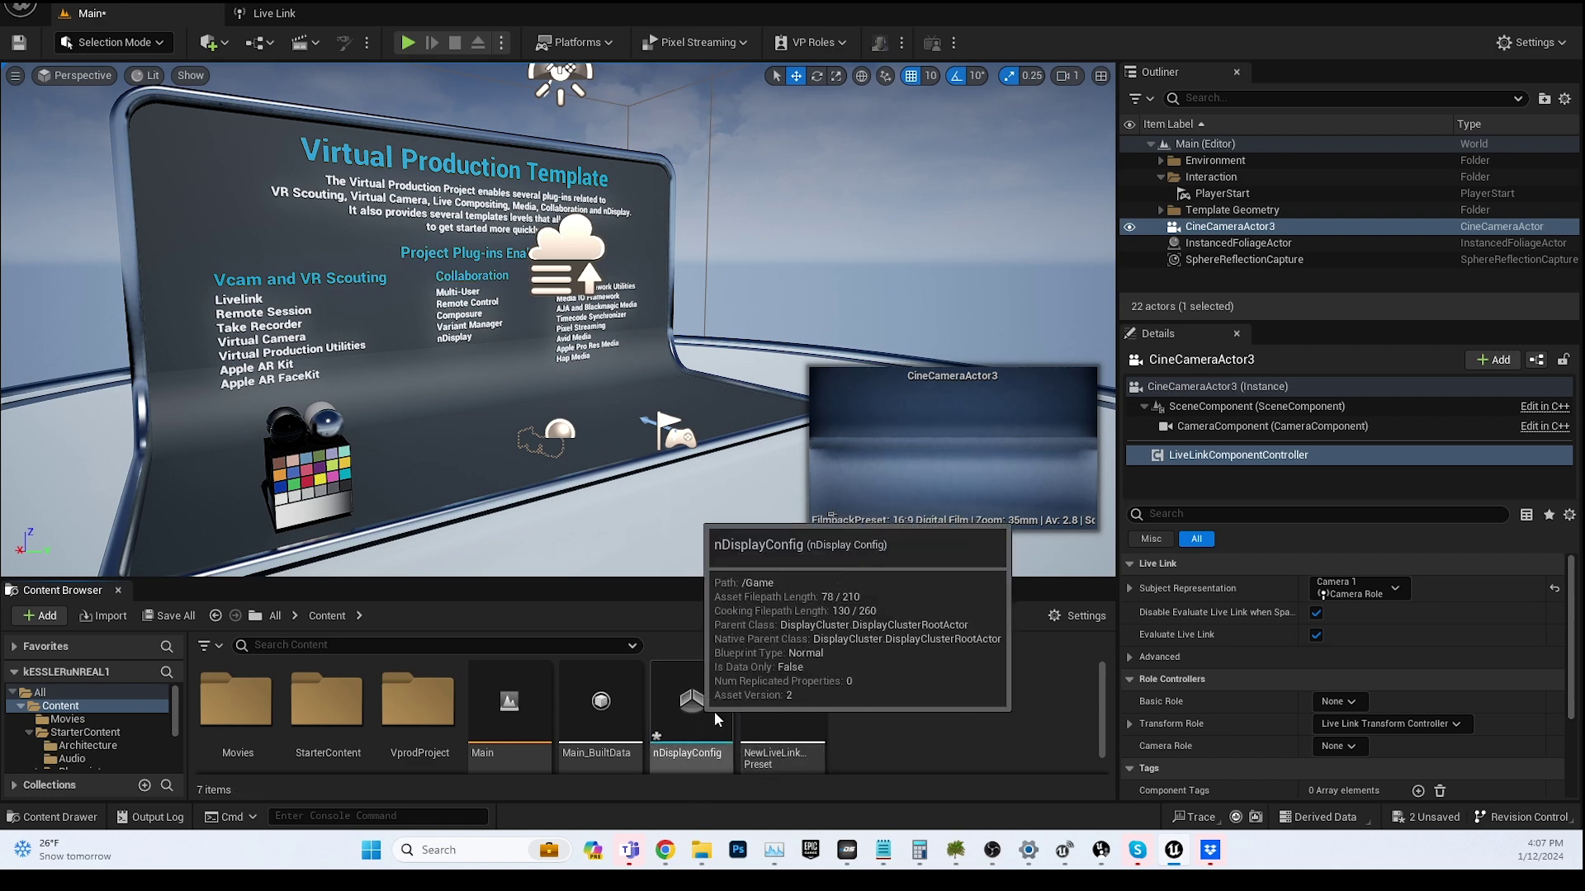
Step: Open the nDisplayConfig asset and reset the nDisplayScreen component's location to 0, 0, 0
{"action": "left_click", "coordinate": [690, 703]}
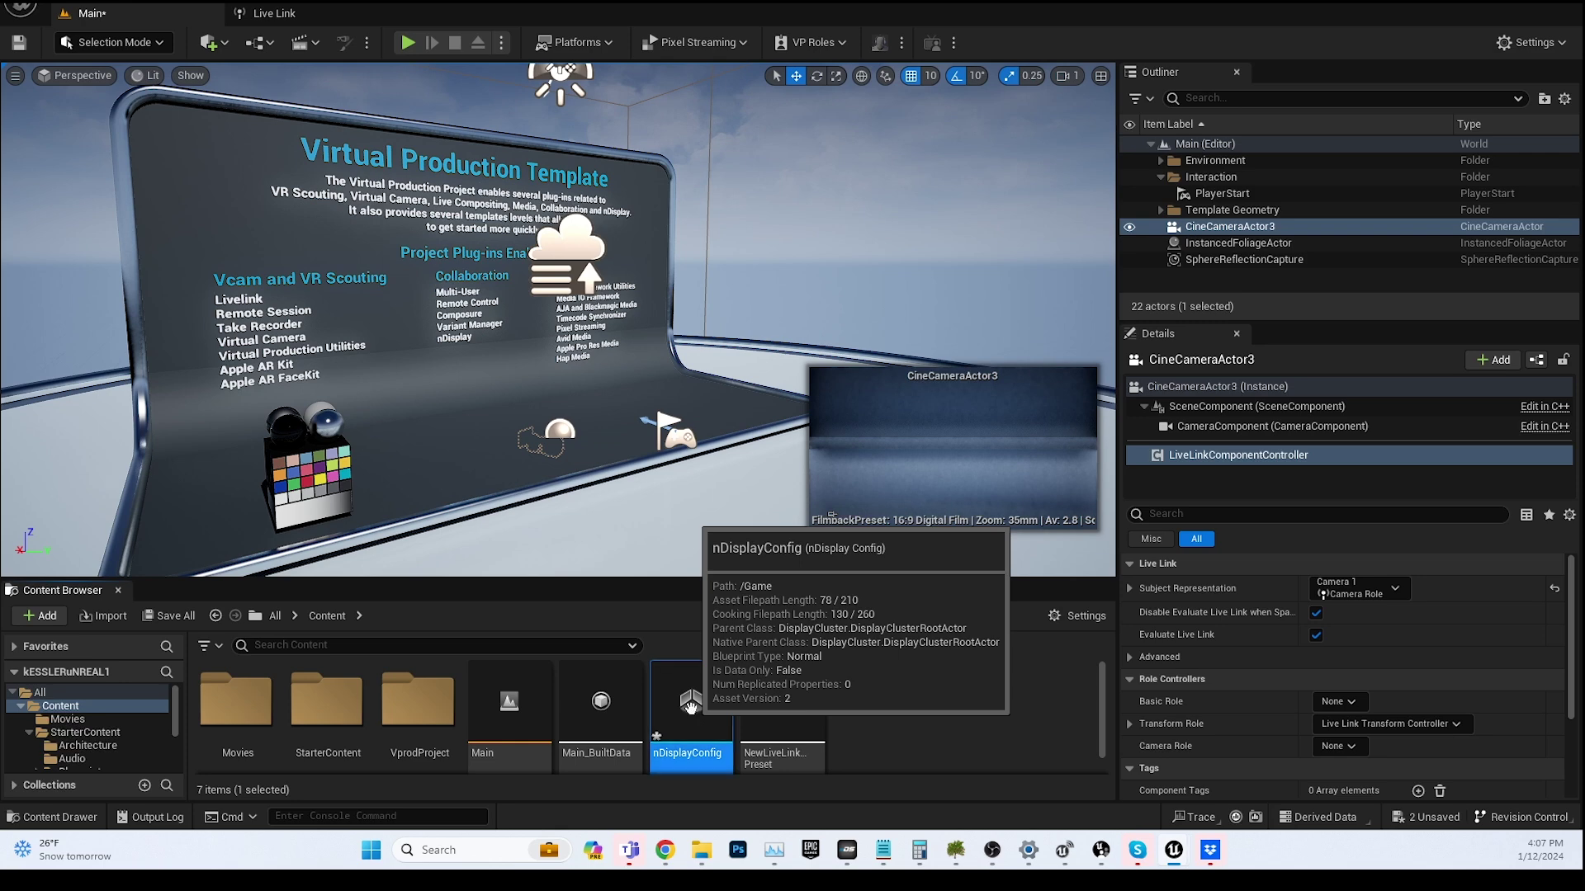
{"action": "double_click", "coordinate": [690, 704]}
{"action": "scroll", "coordinate": [776, 271], "scroll_direction": "up", "scroll_amount": 5}
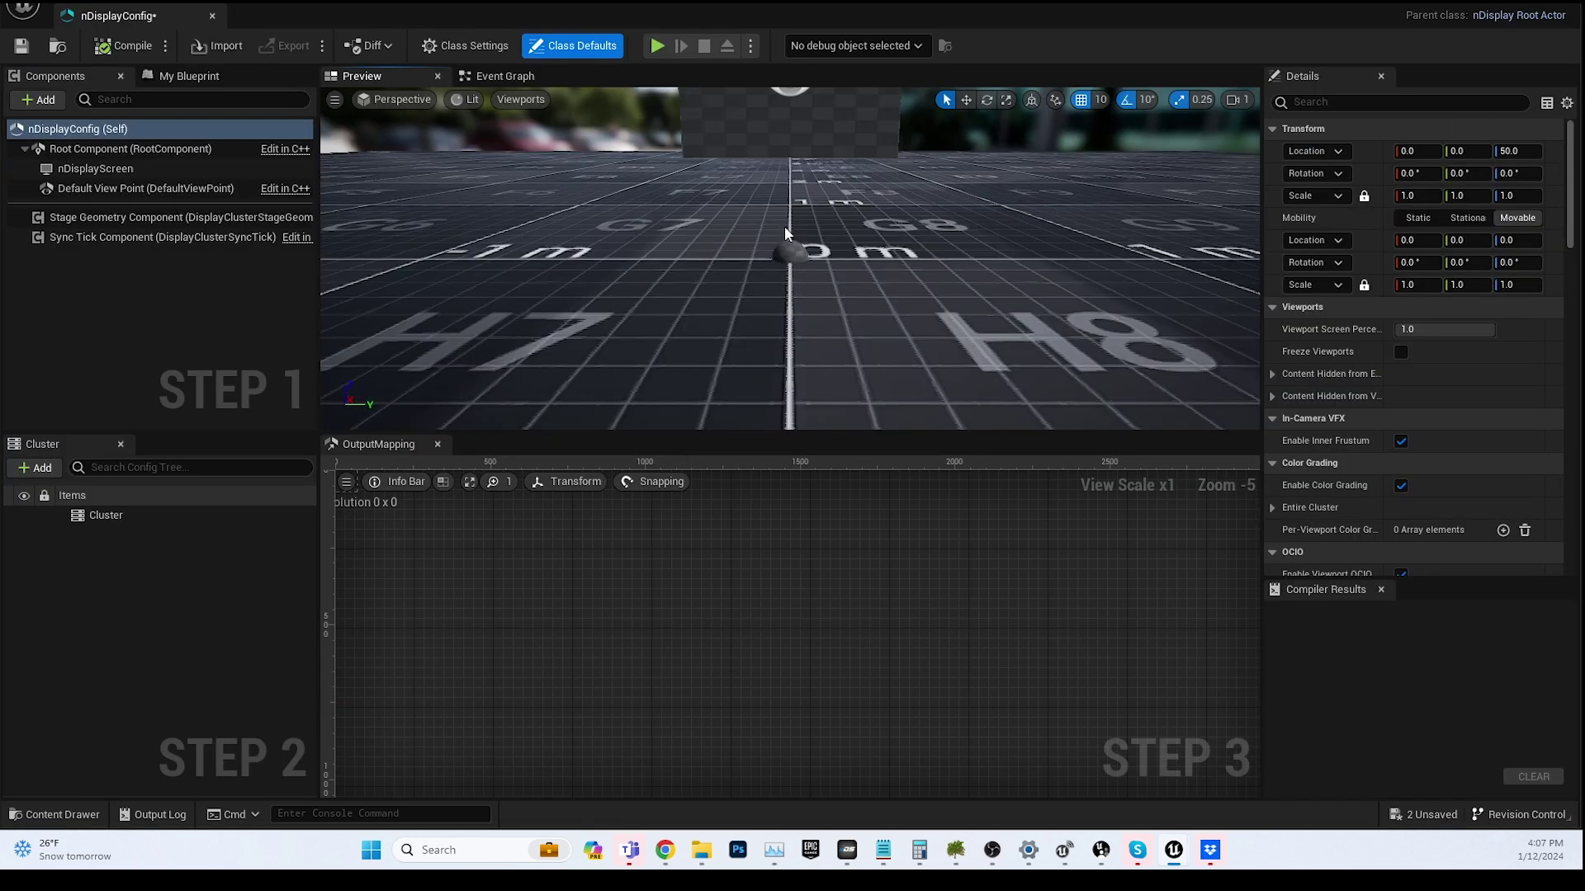
{"action": "left_click", "coordinate": [783, 255]}
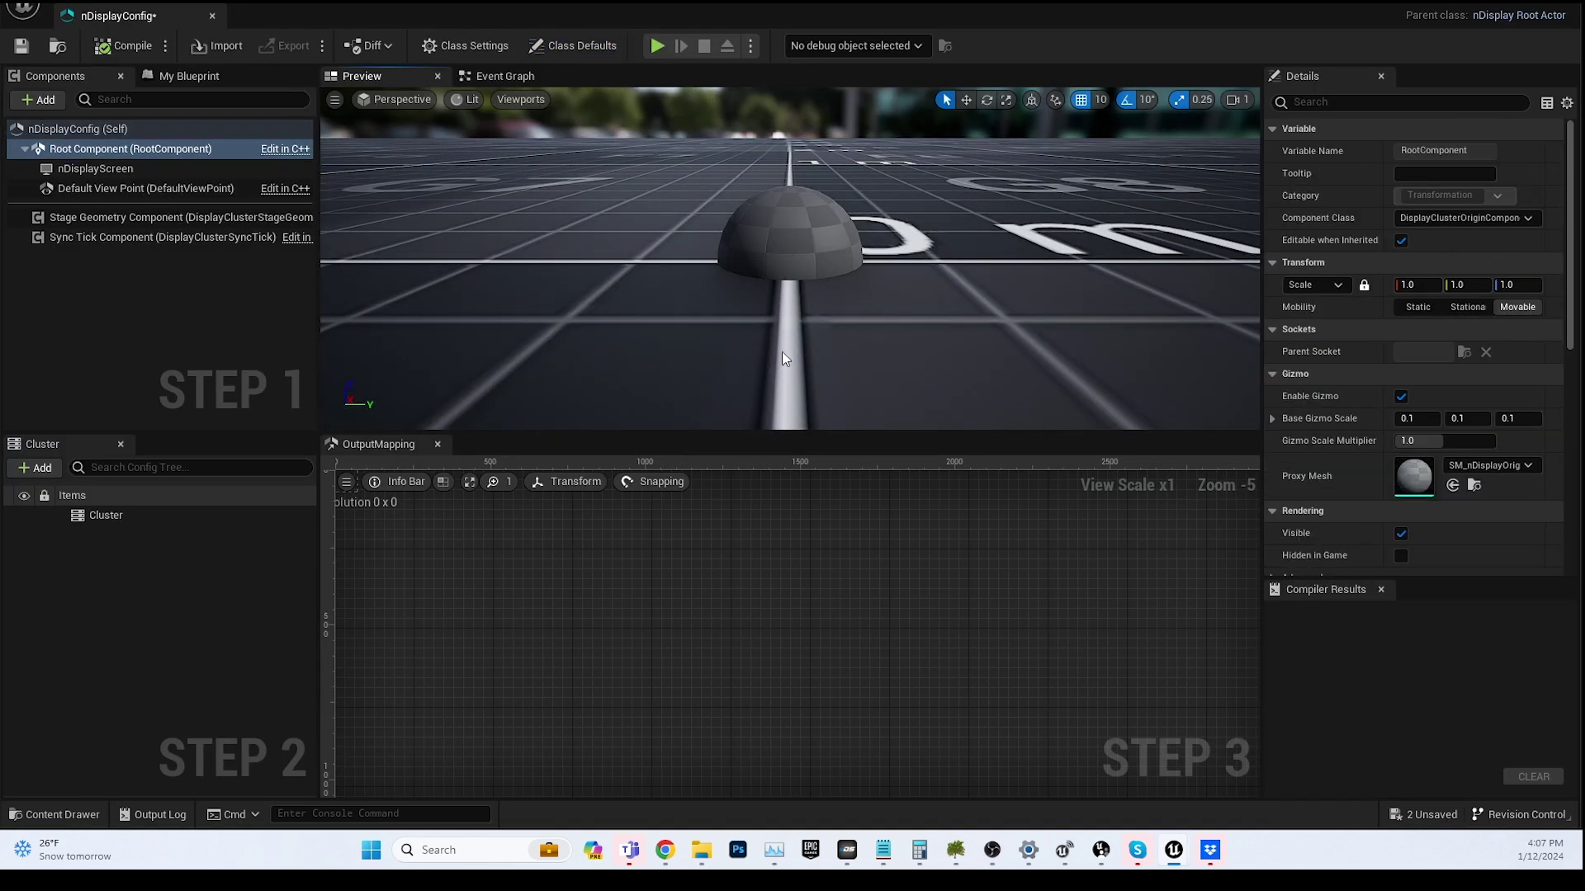
{"action": "key", "text": "f"}
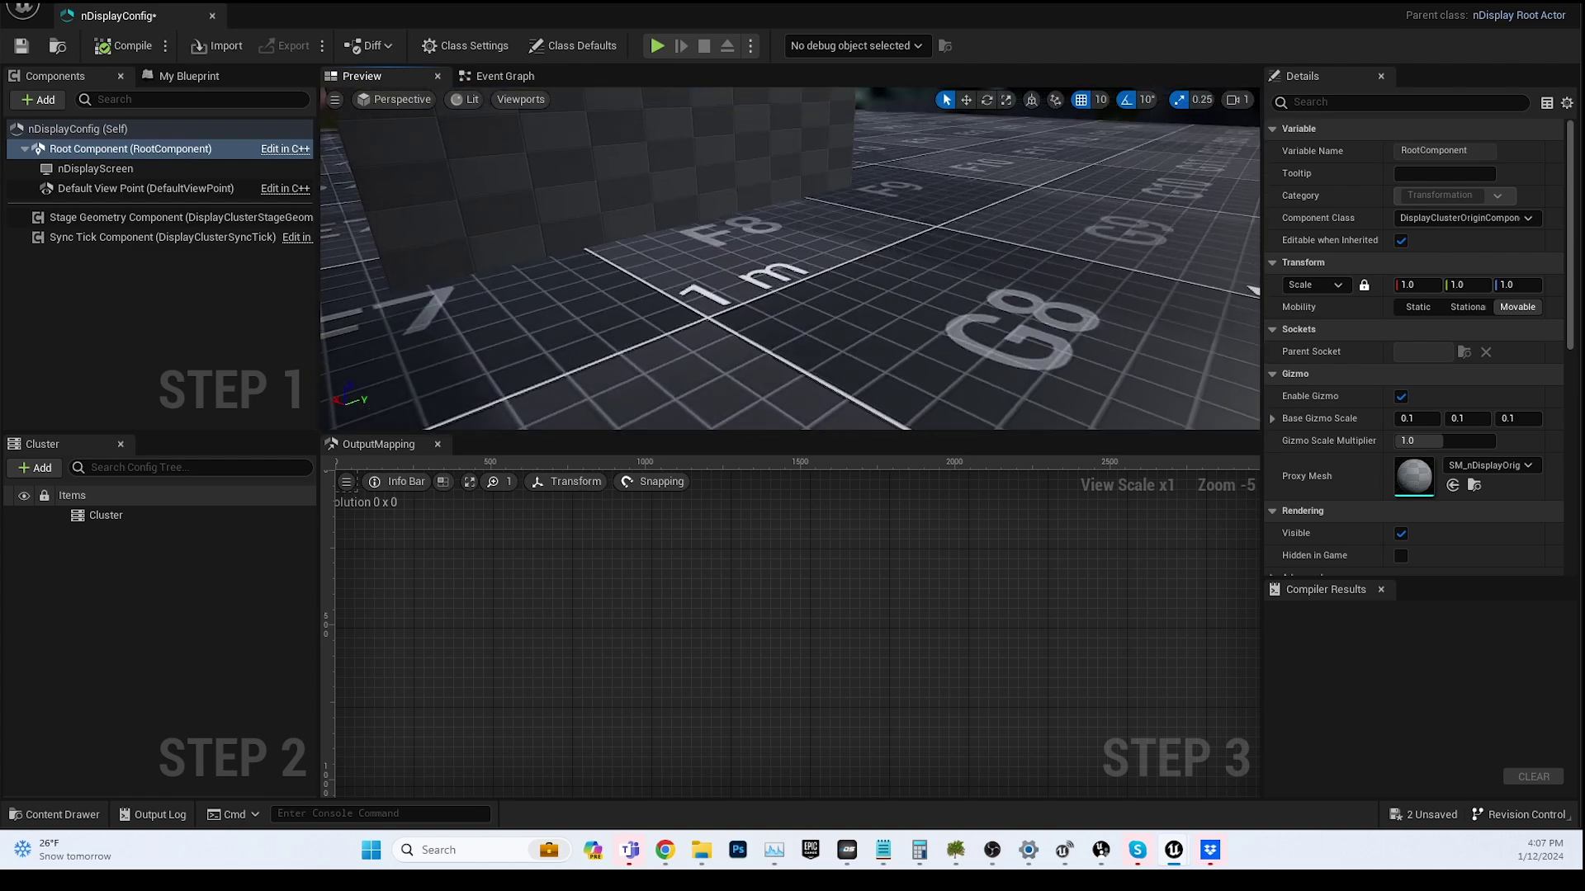
{"action": "left_click", "coordinate": [685, 169]}
{"action": "key", "text": "w"}
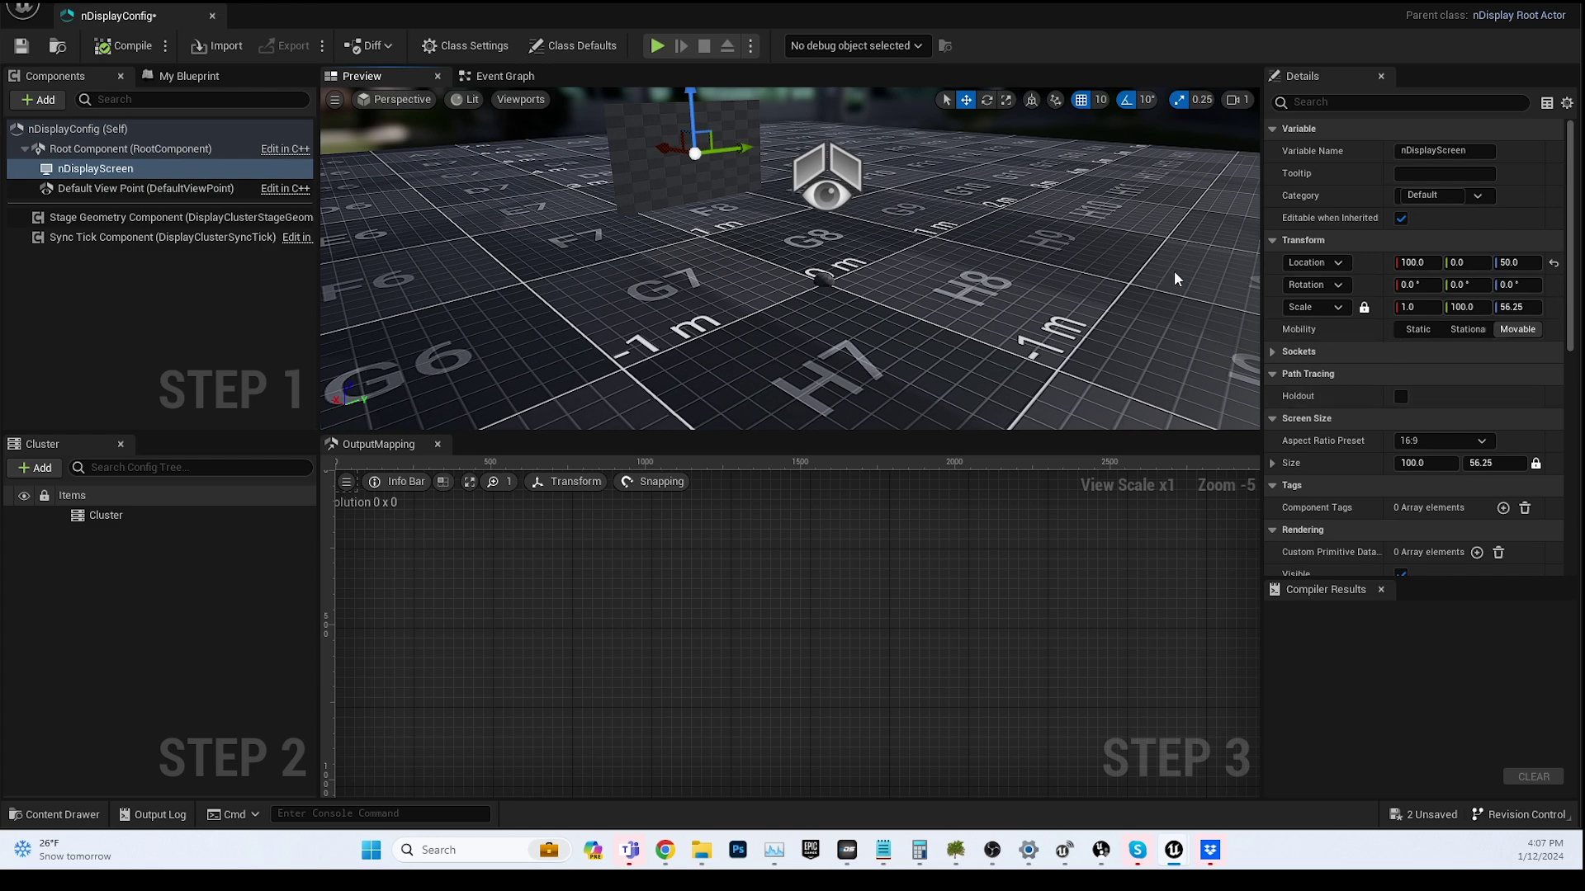
{"action": "left_click", "coordinate": [1554, 263]}
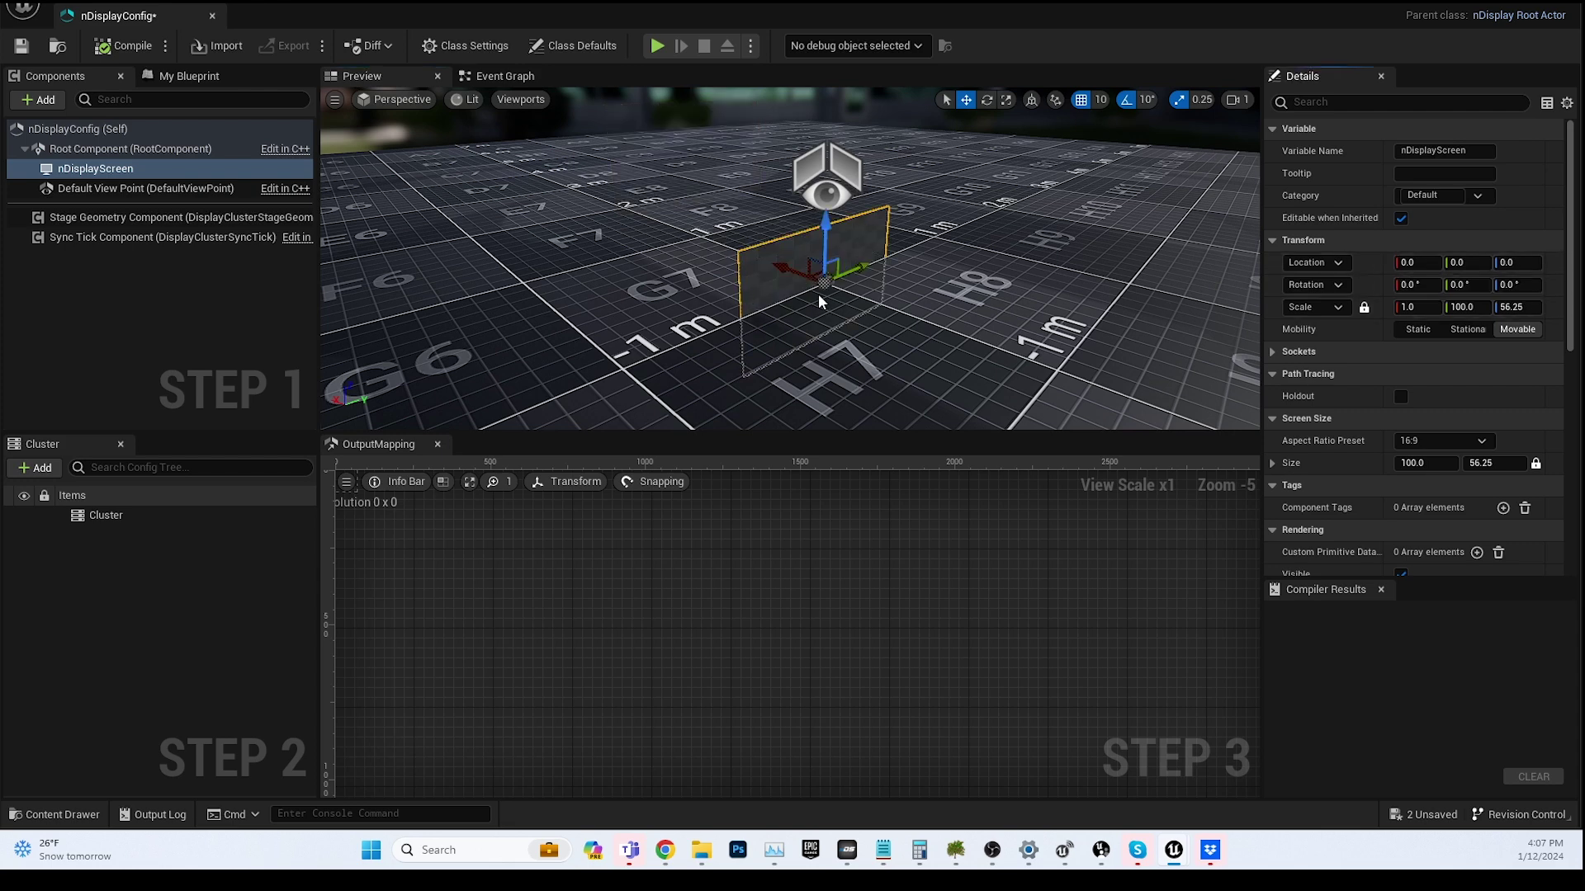
Step: Set the nDisplayScreen component's X location to 80, moving it away from the root component
{"action": "scroll", "coordinate": [822, 302], "scroll_direction": "up", "scroll_amount": 3}
{"action": "left_click_drag", "start_coordinate": [883, 266], "coordinate": [885, 262]}
{"action": "left_click", "coordinate": [850, 298]}
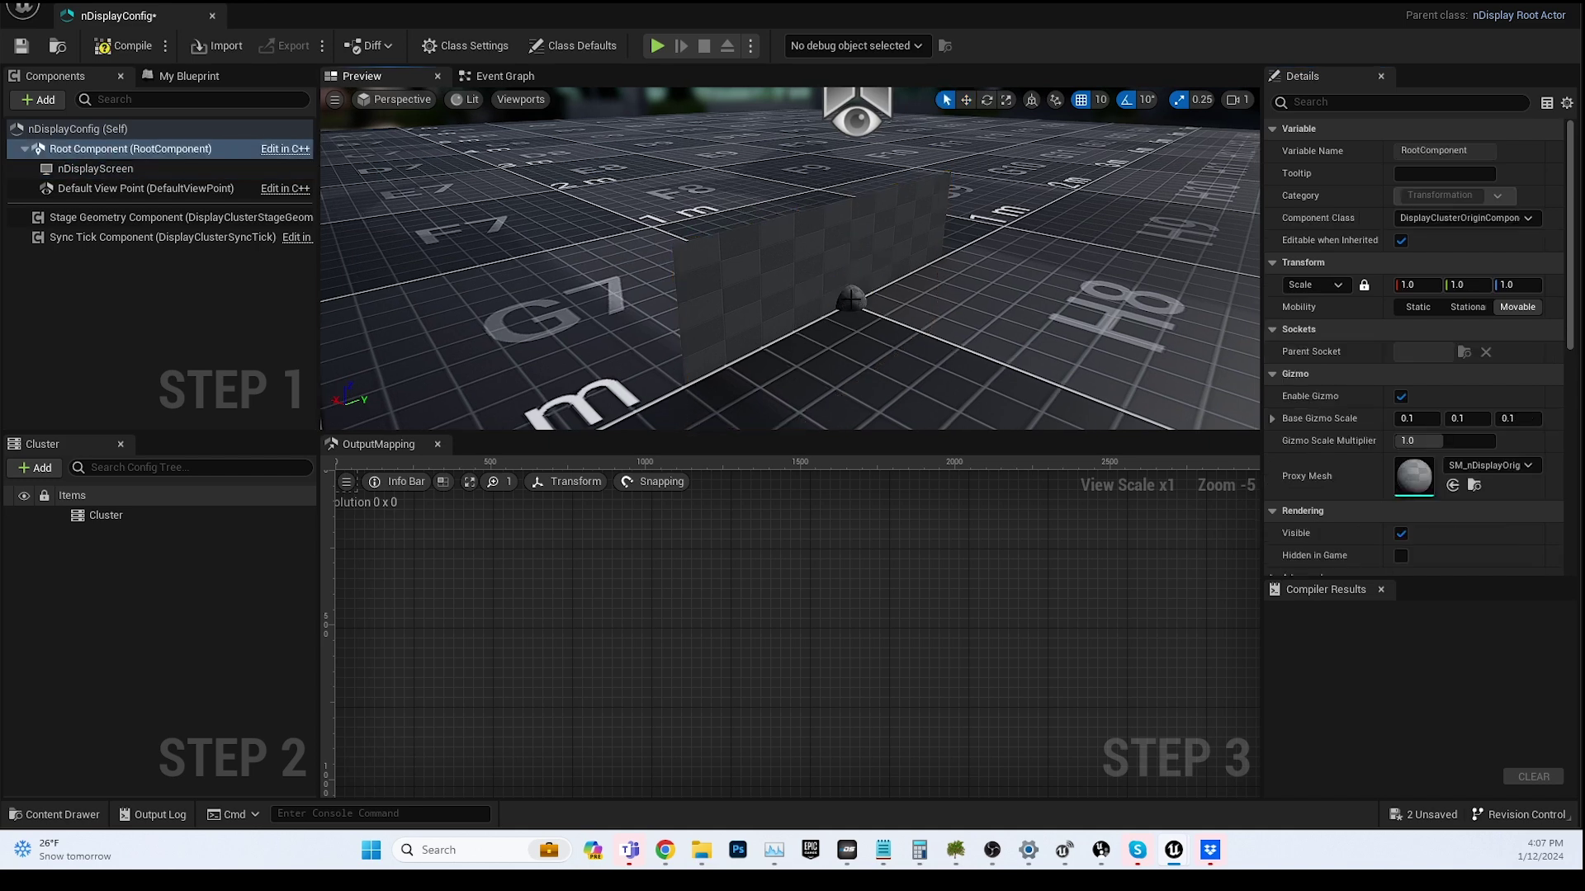
{"action": "left_click", "coordinate": [790, 252]}
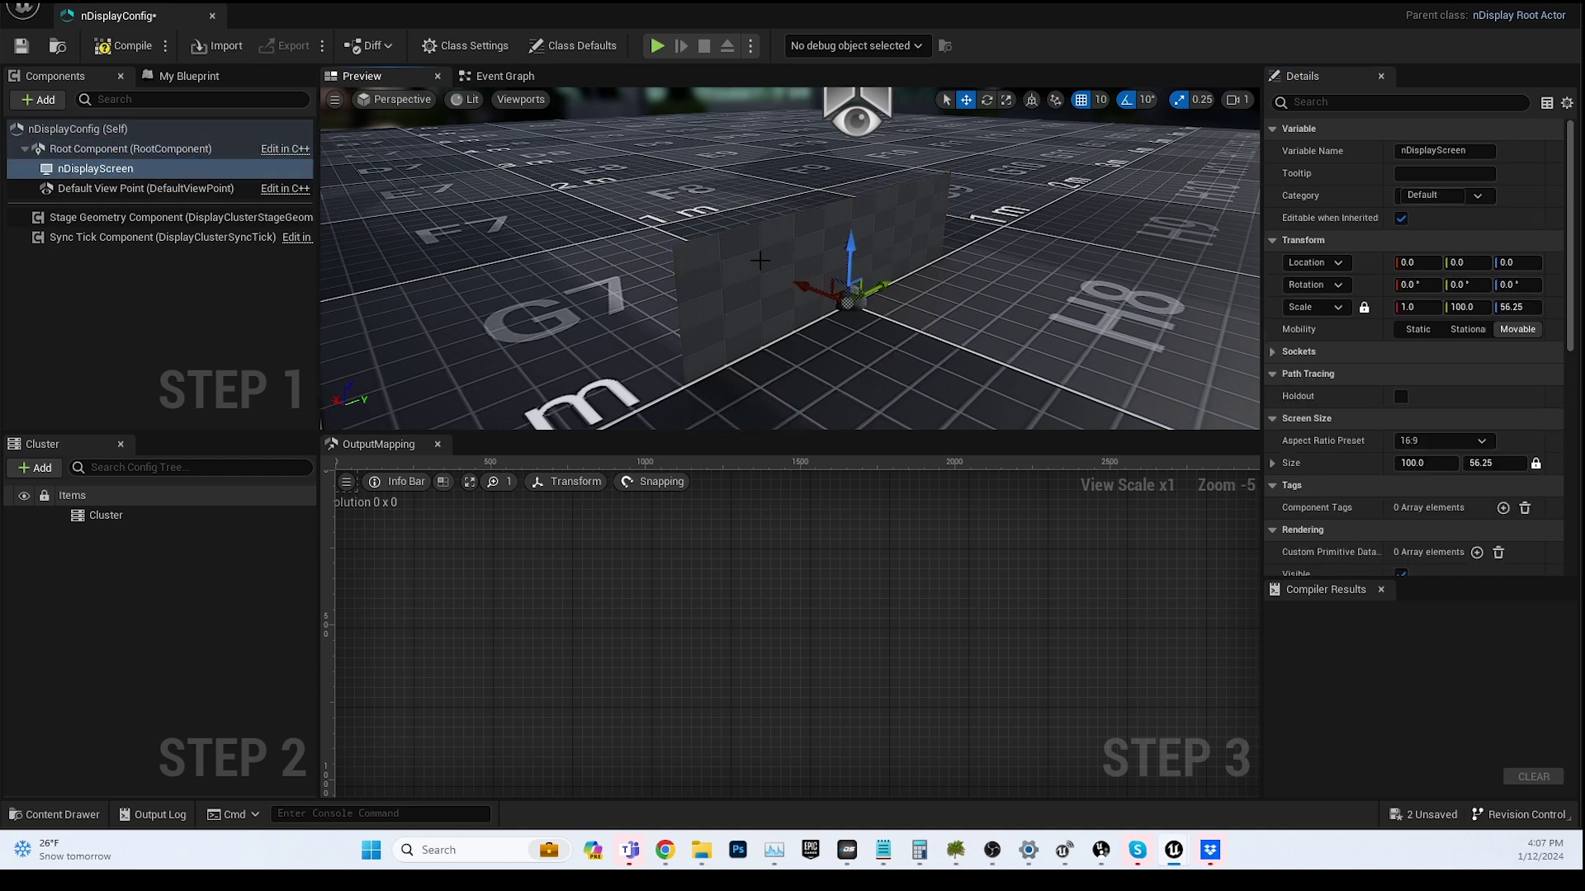
{"action": "left_click", "coordinate": [1416, 263]}
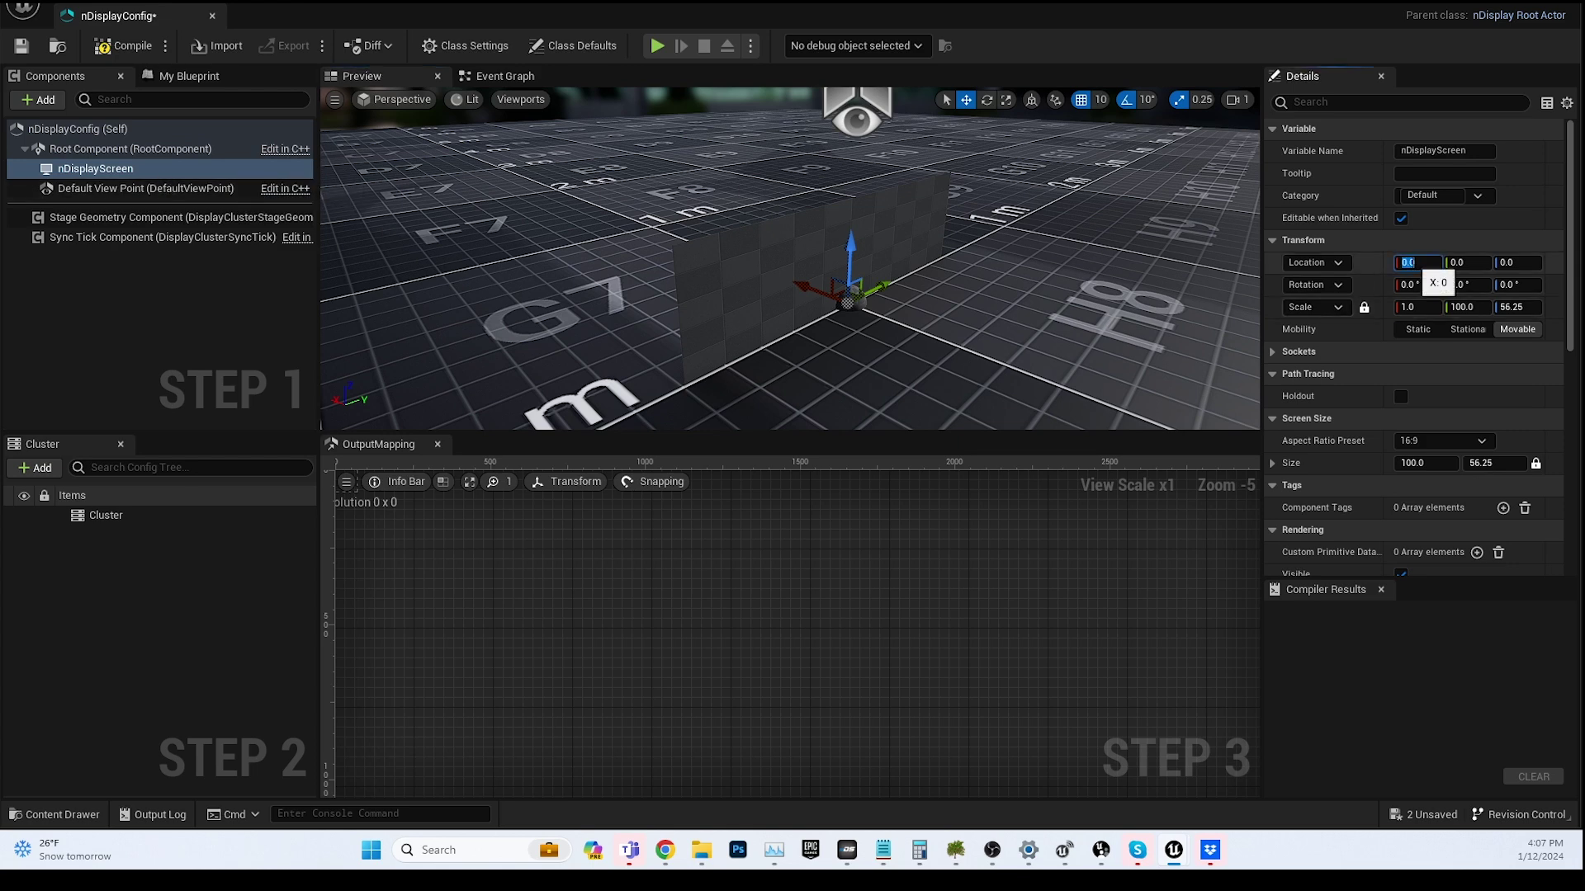
{"action": "type", "text": "80"}
{"action": "key", "text": "Return"}
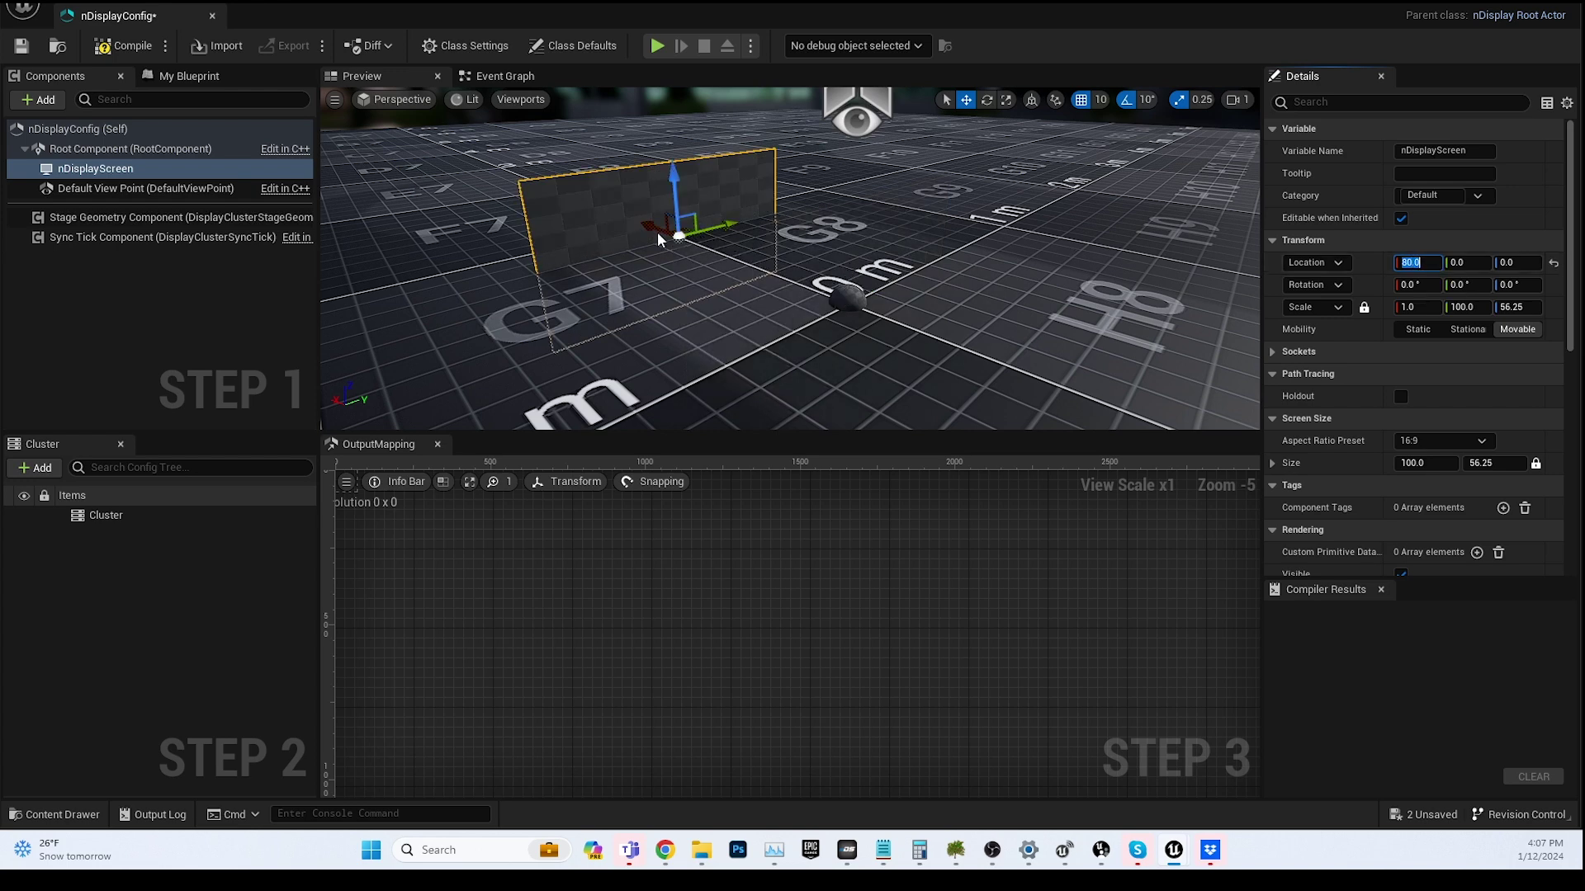
Step: Set the nDisplayScreen's Y scale to 122 with the scale proportions locked
{"action": "right_click_drag", "start_coordinate": [724, 298], "coordinate": [711, 312]}
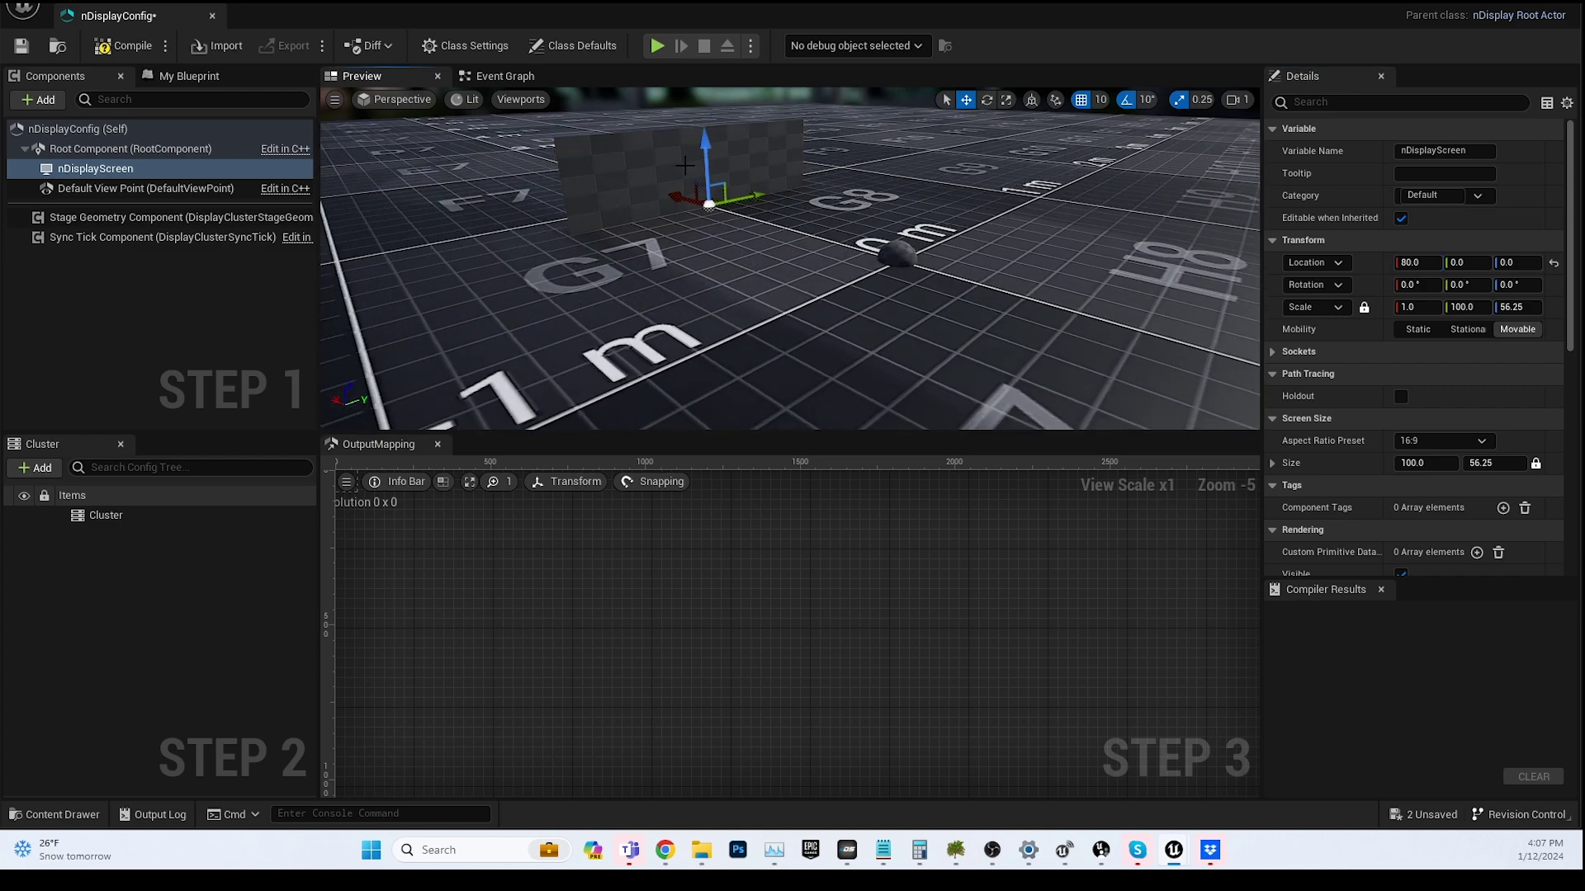
{"action": "left_click", "coordinate": [1464, 307]}
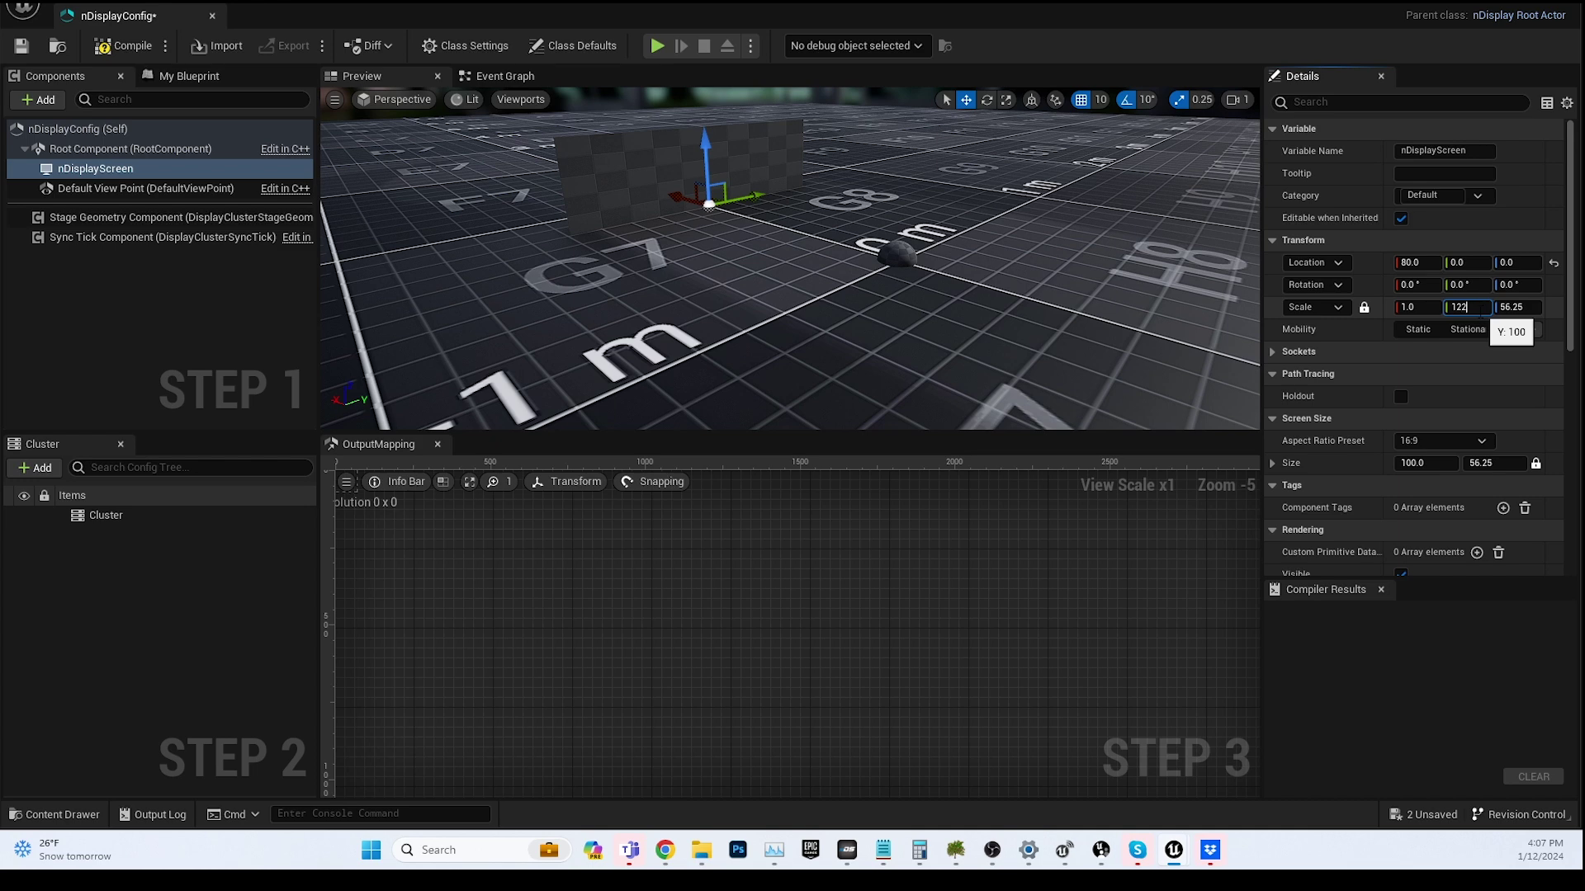
{"action": "type", "text": "122"}
{"action": "key", "text": "Return"}
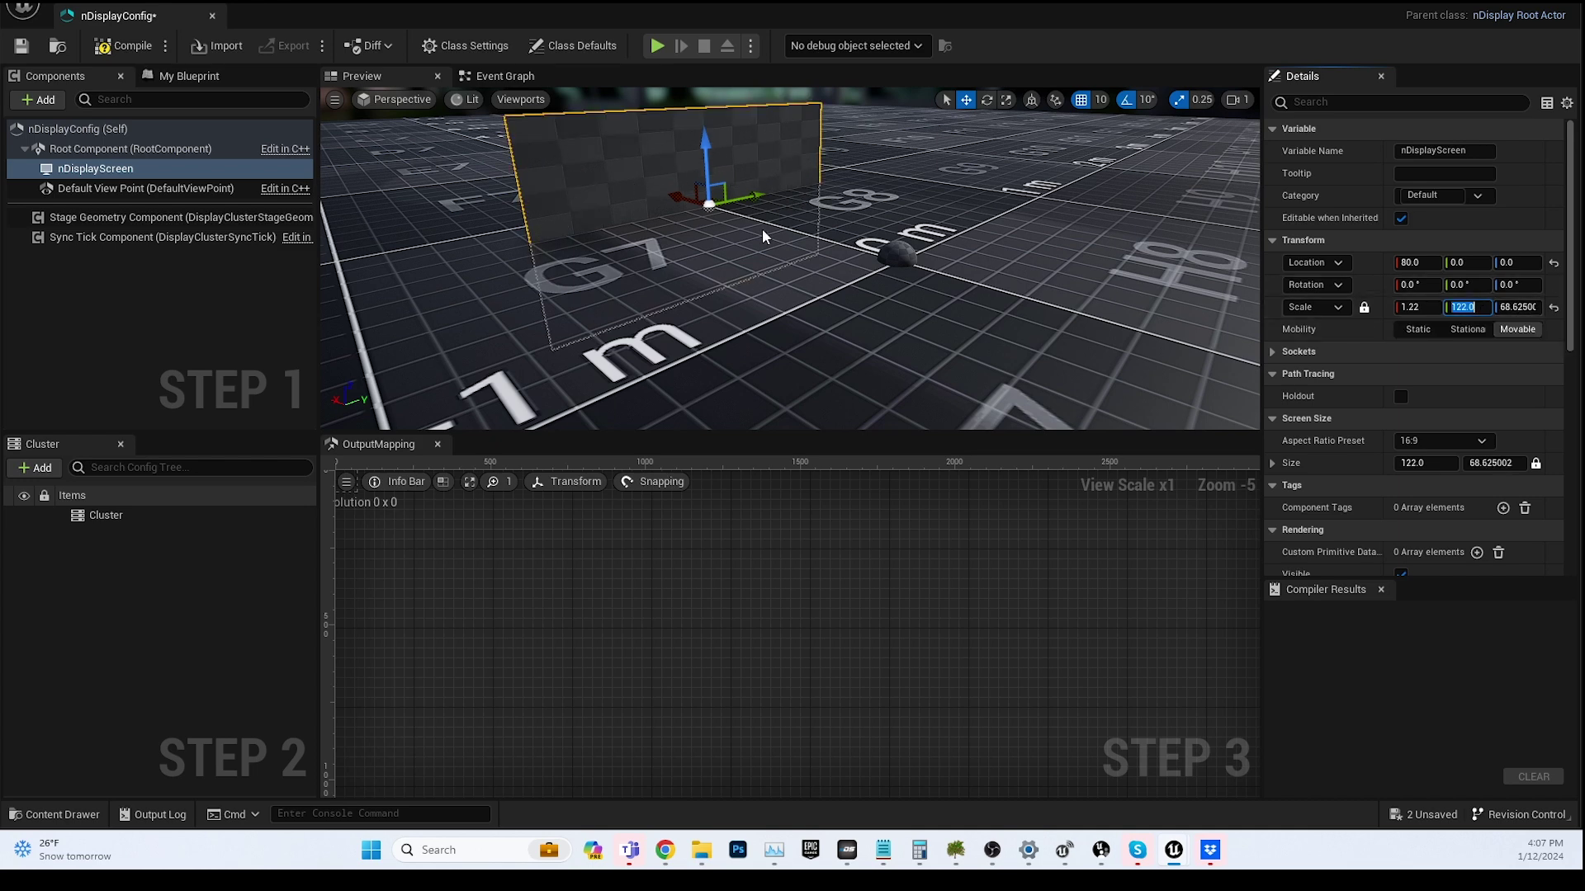
{"action": "left_click", "coordinate": [1055, 279]}
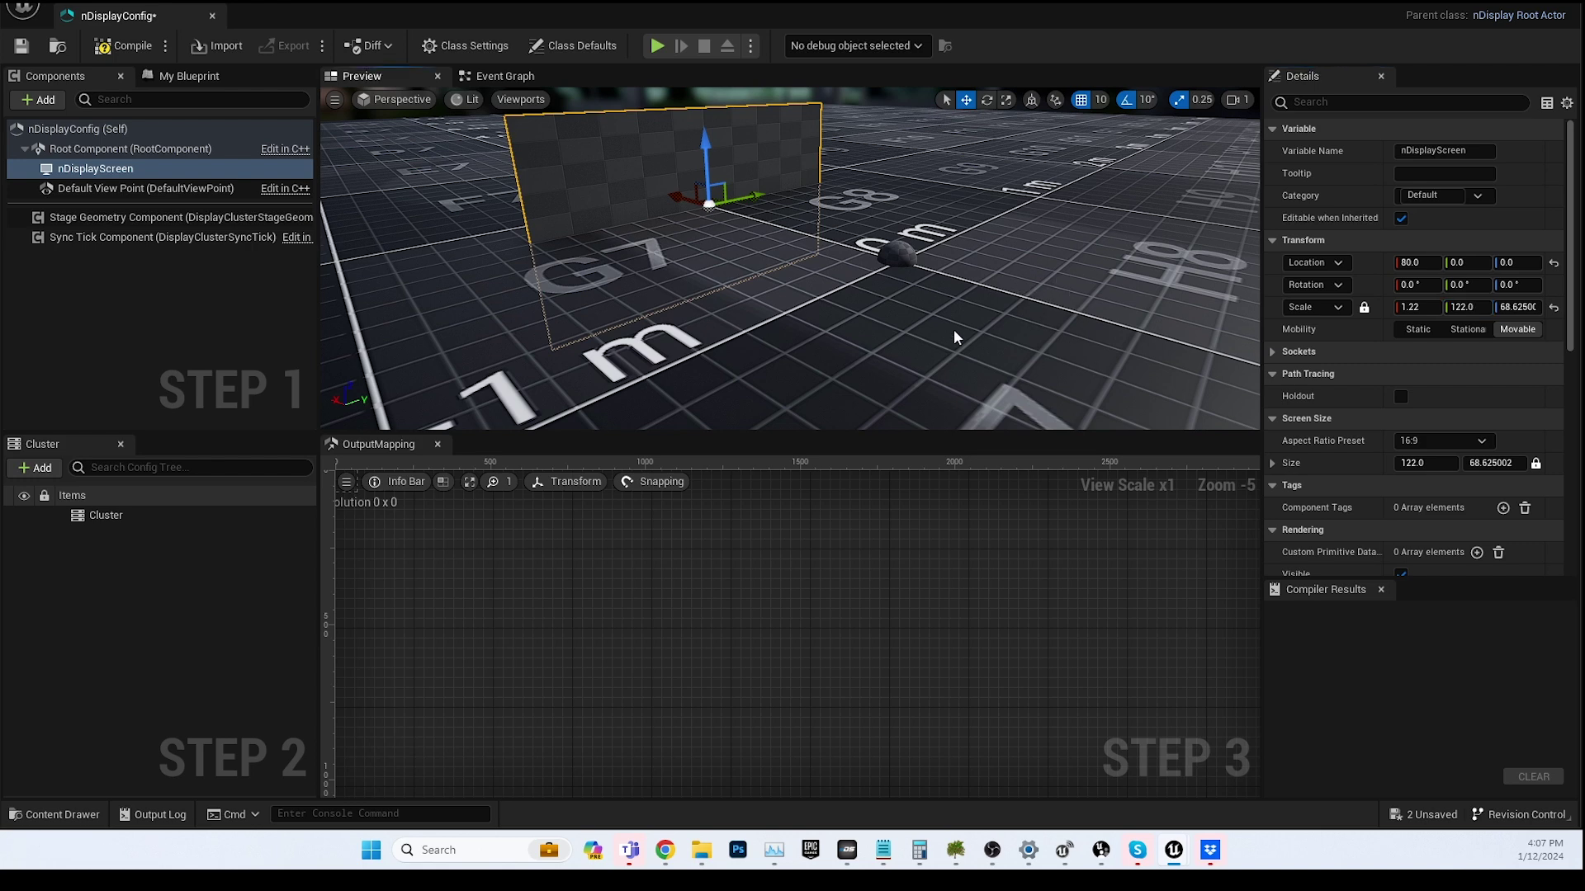
{"action": "left_click", "coordinate": [850, 332]}
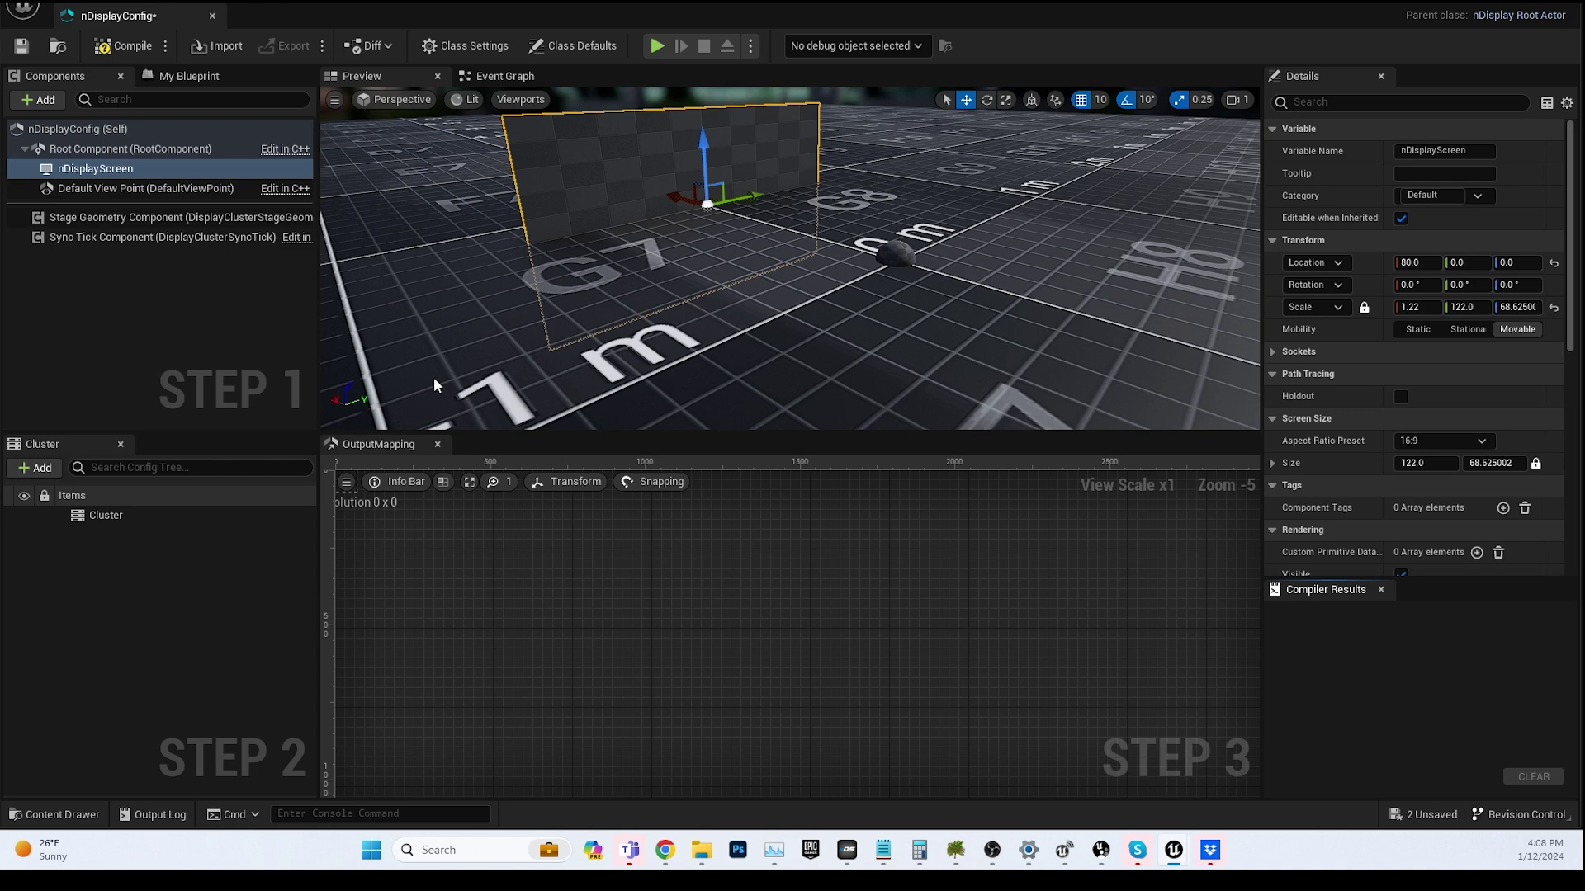
Step: Add an ICVFX Camera component to the nDisplay configuration under the root component
{"action": "left_click", "coordinate": [167, 299]}
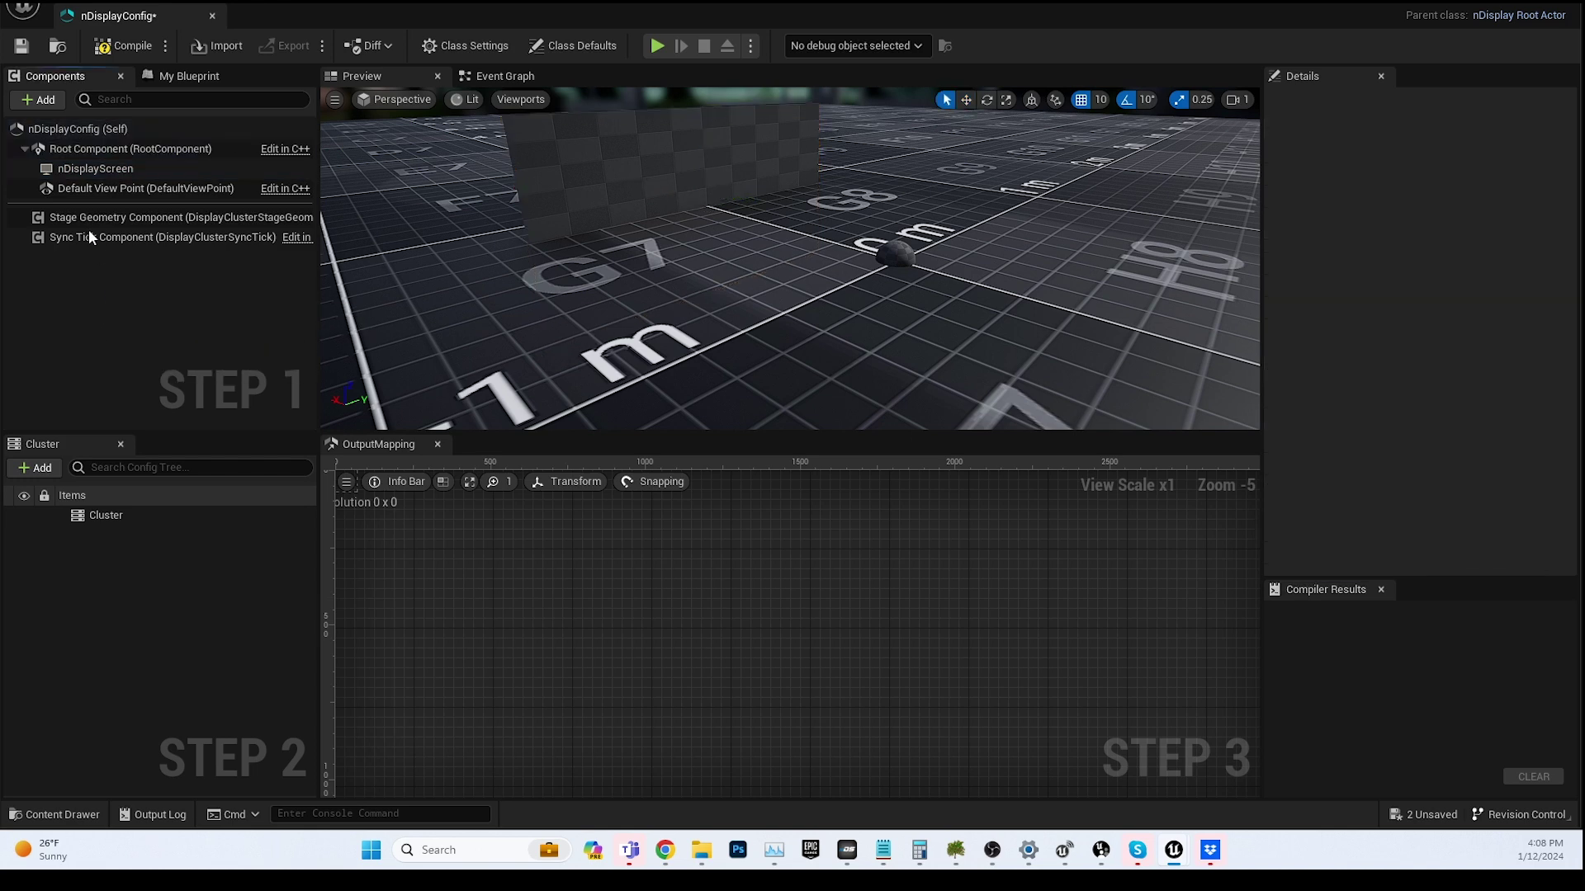
{"action": "left_click", "coordinate": [39, 102]}
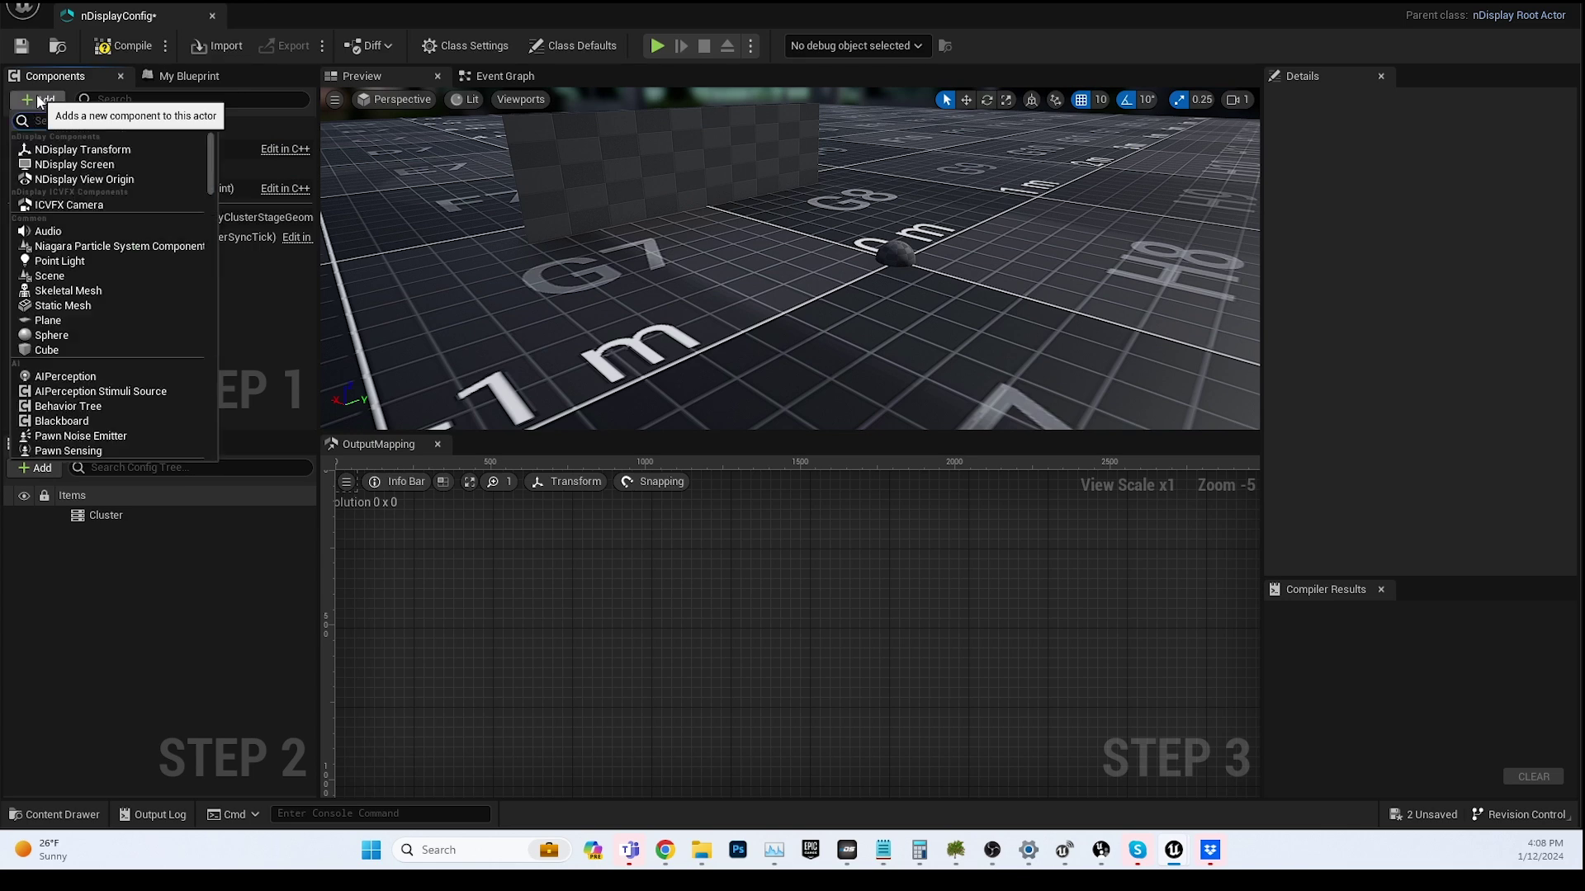
{"action": "left_click", "coordinate": [101, 204]}
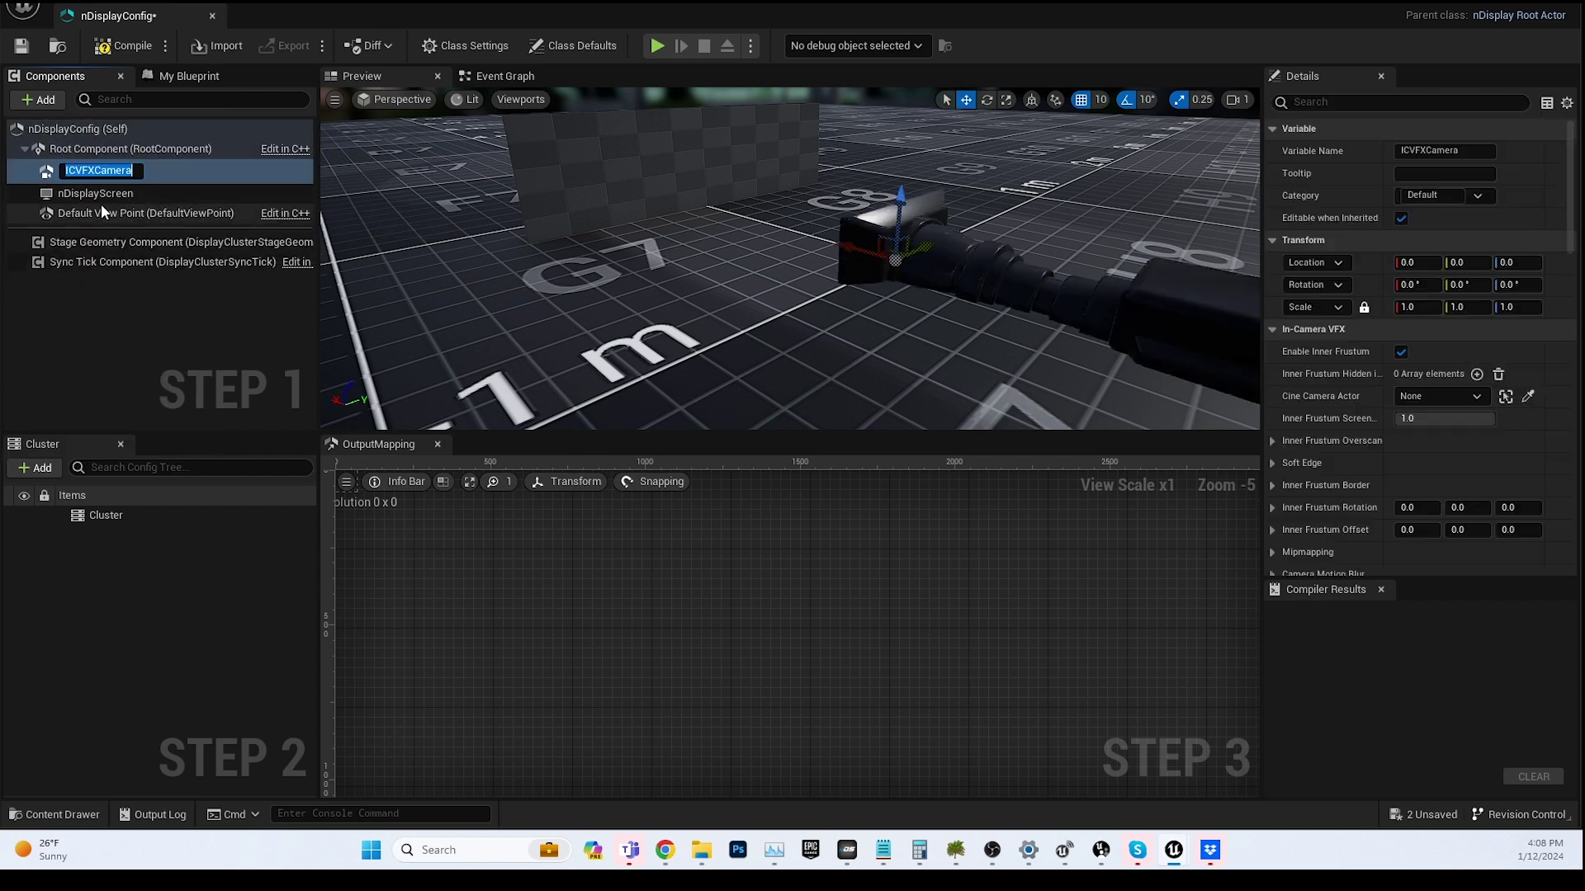
{"action": "left_click", "coordinate": [1477, 397]}
{"action": "left_click", "coordinate": [1335, 559]}
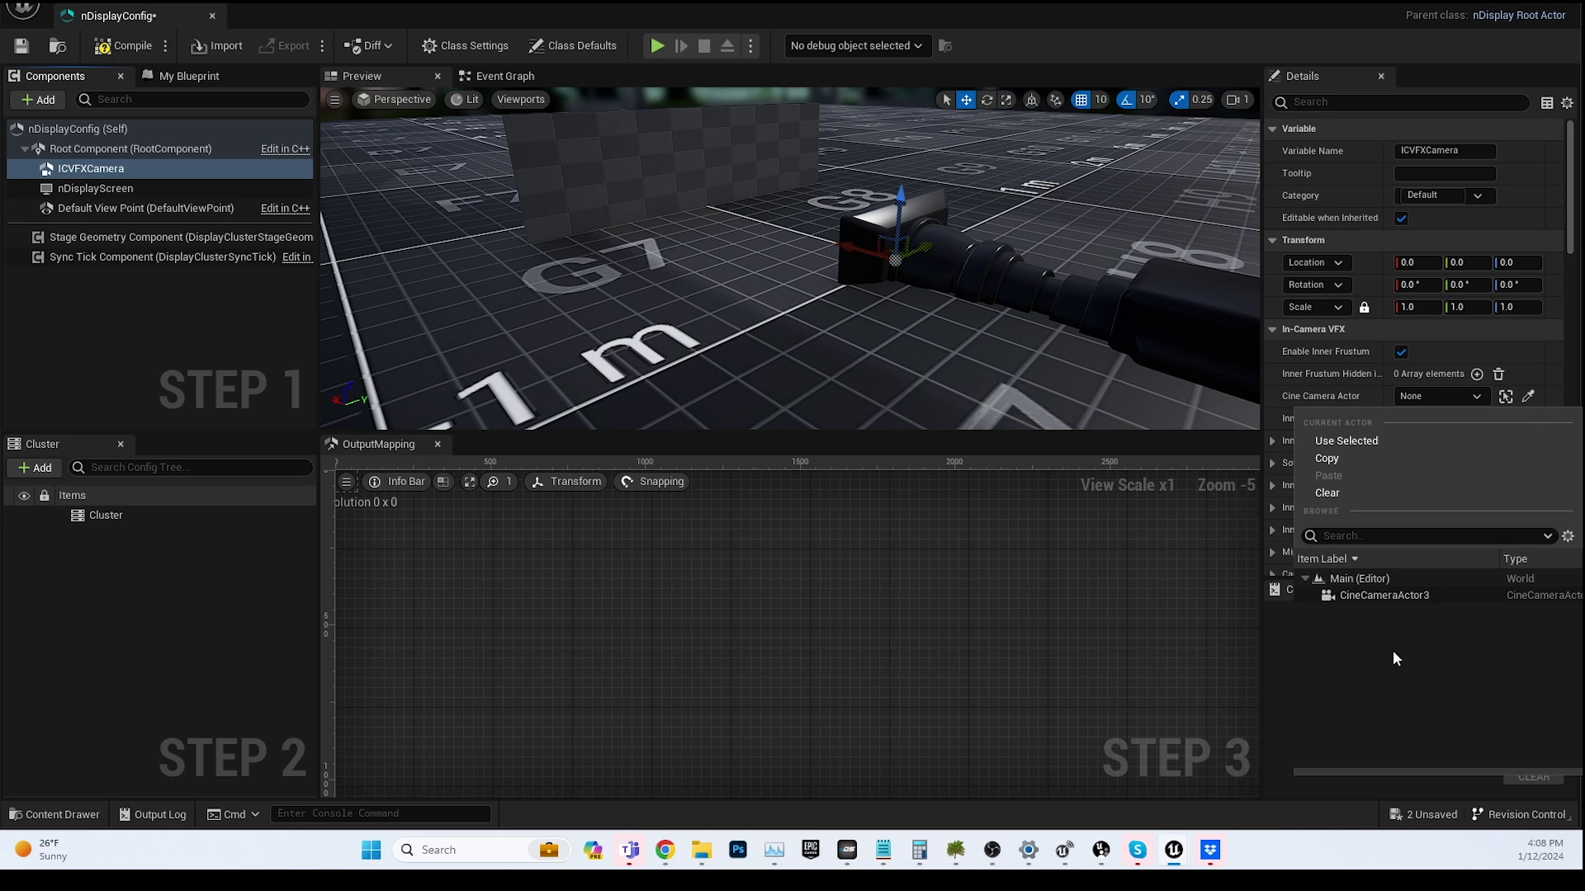
{"action": "left_click", "coordinate": [1002, 572]}
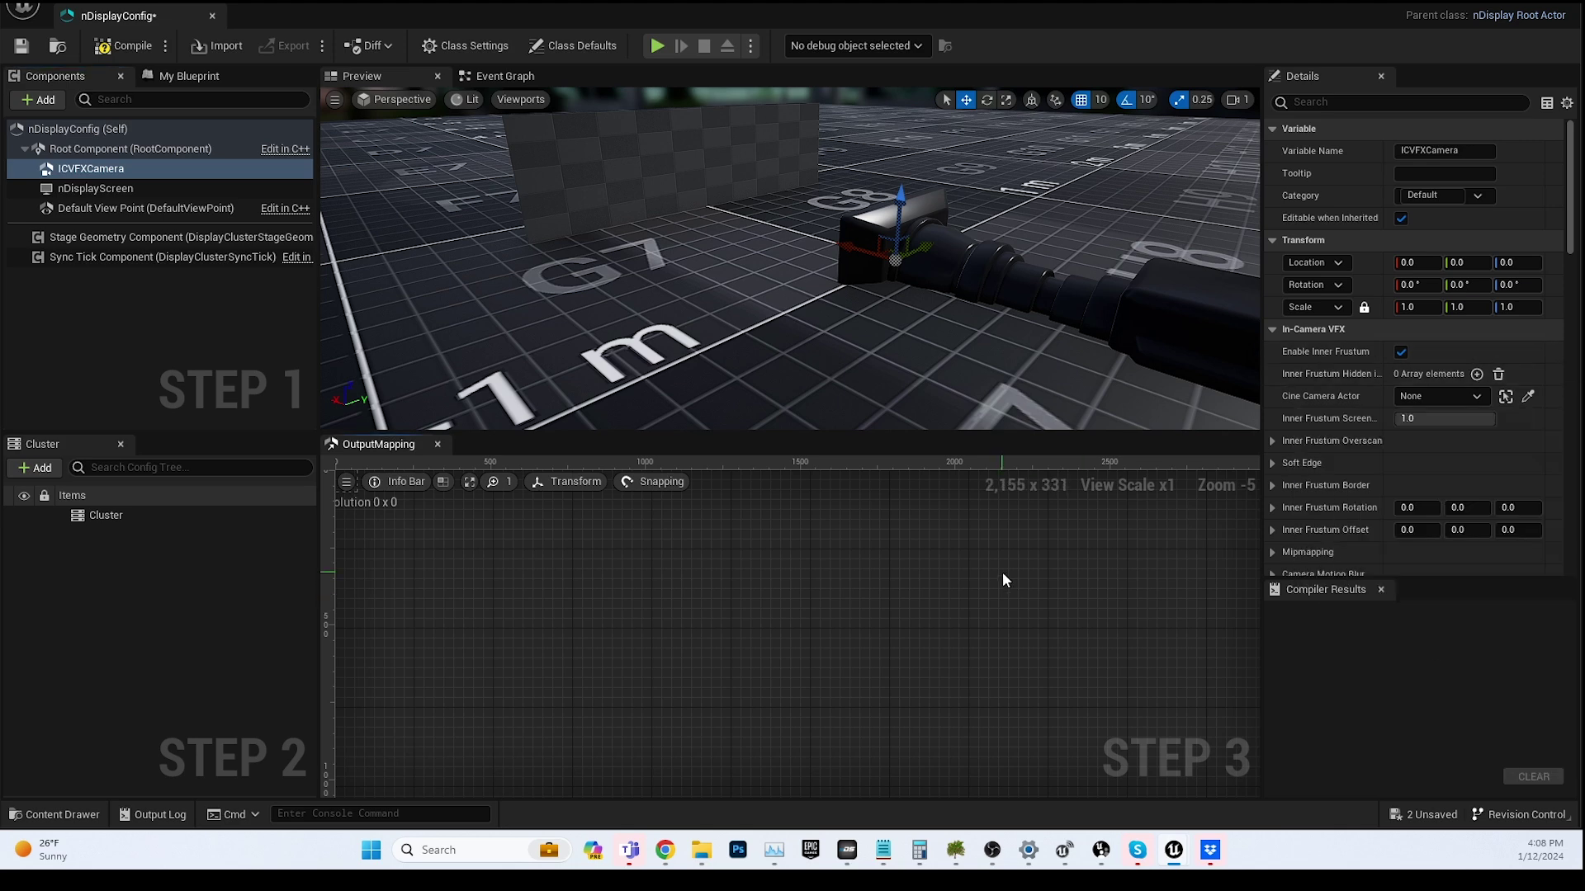
{"action": "left_click", "coordinate": [1478, 396]}
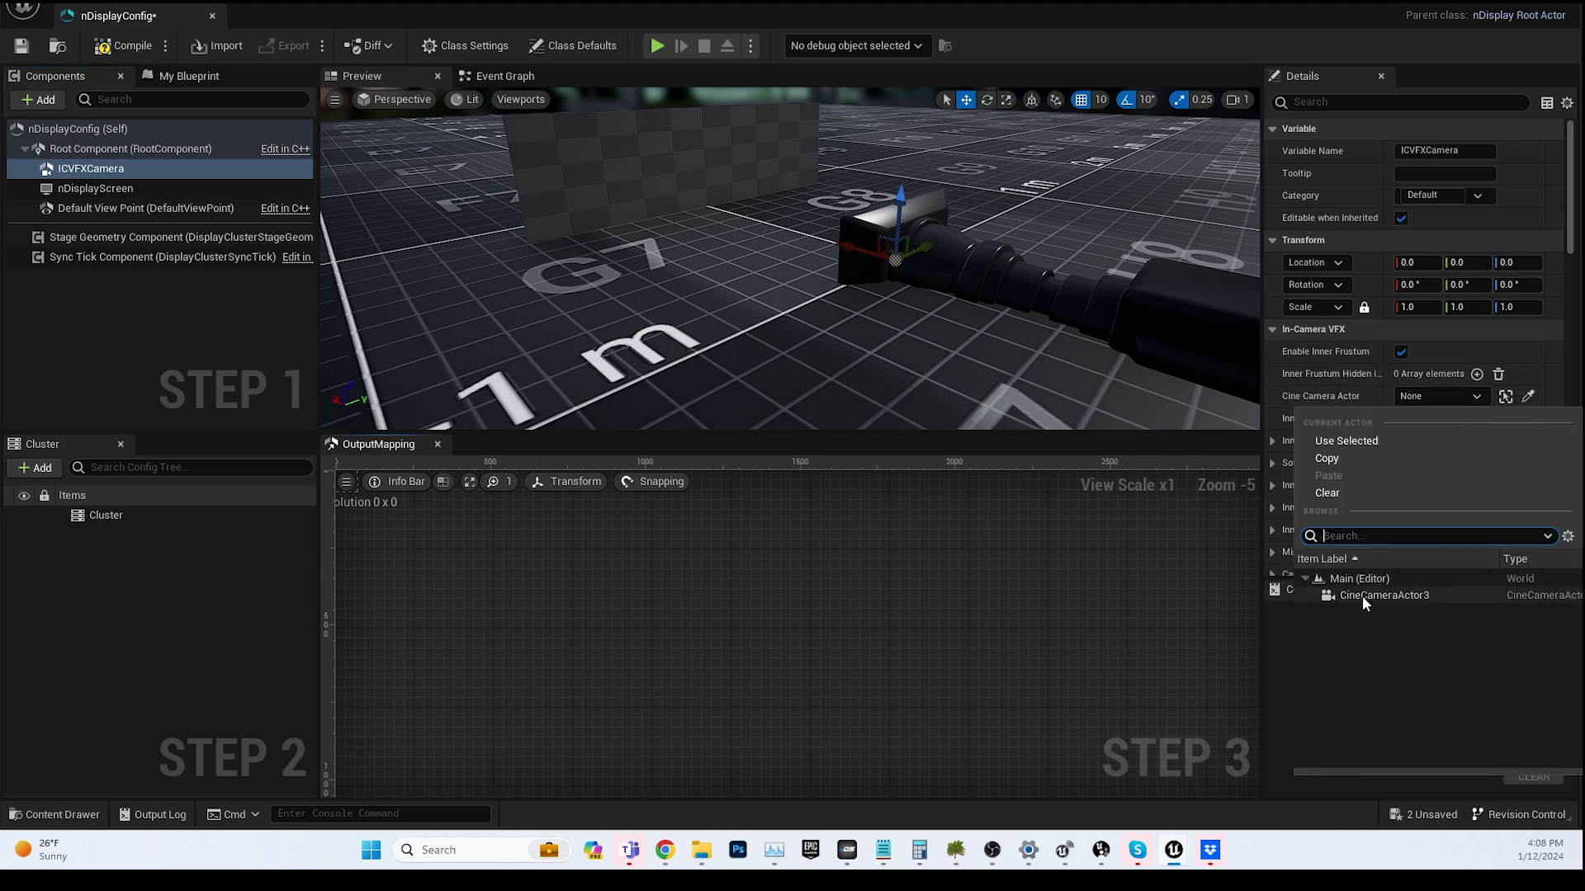
{"action": "left_click", "coordinate": [1112, 645]}
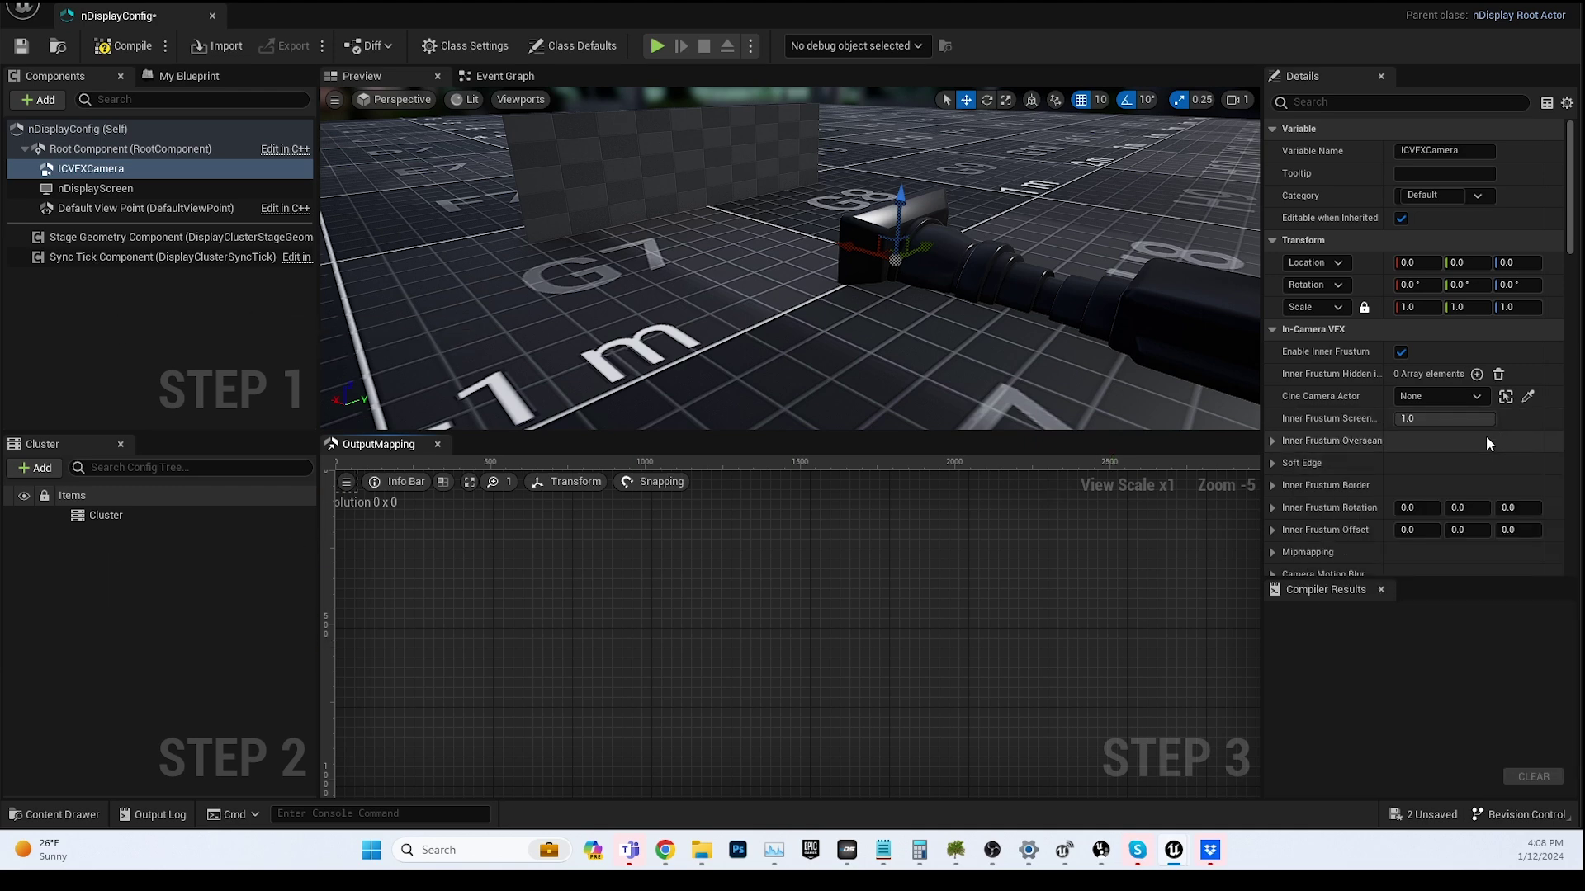
Step: Add a new cluster node with the Ultra HD (3,840 x 2,160) preset, keeping the name Node_0 and host IP address 127.0.0.1
{"action": "left_click", "coordinate": [157, 616]}
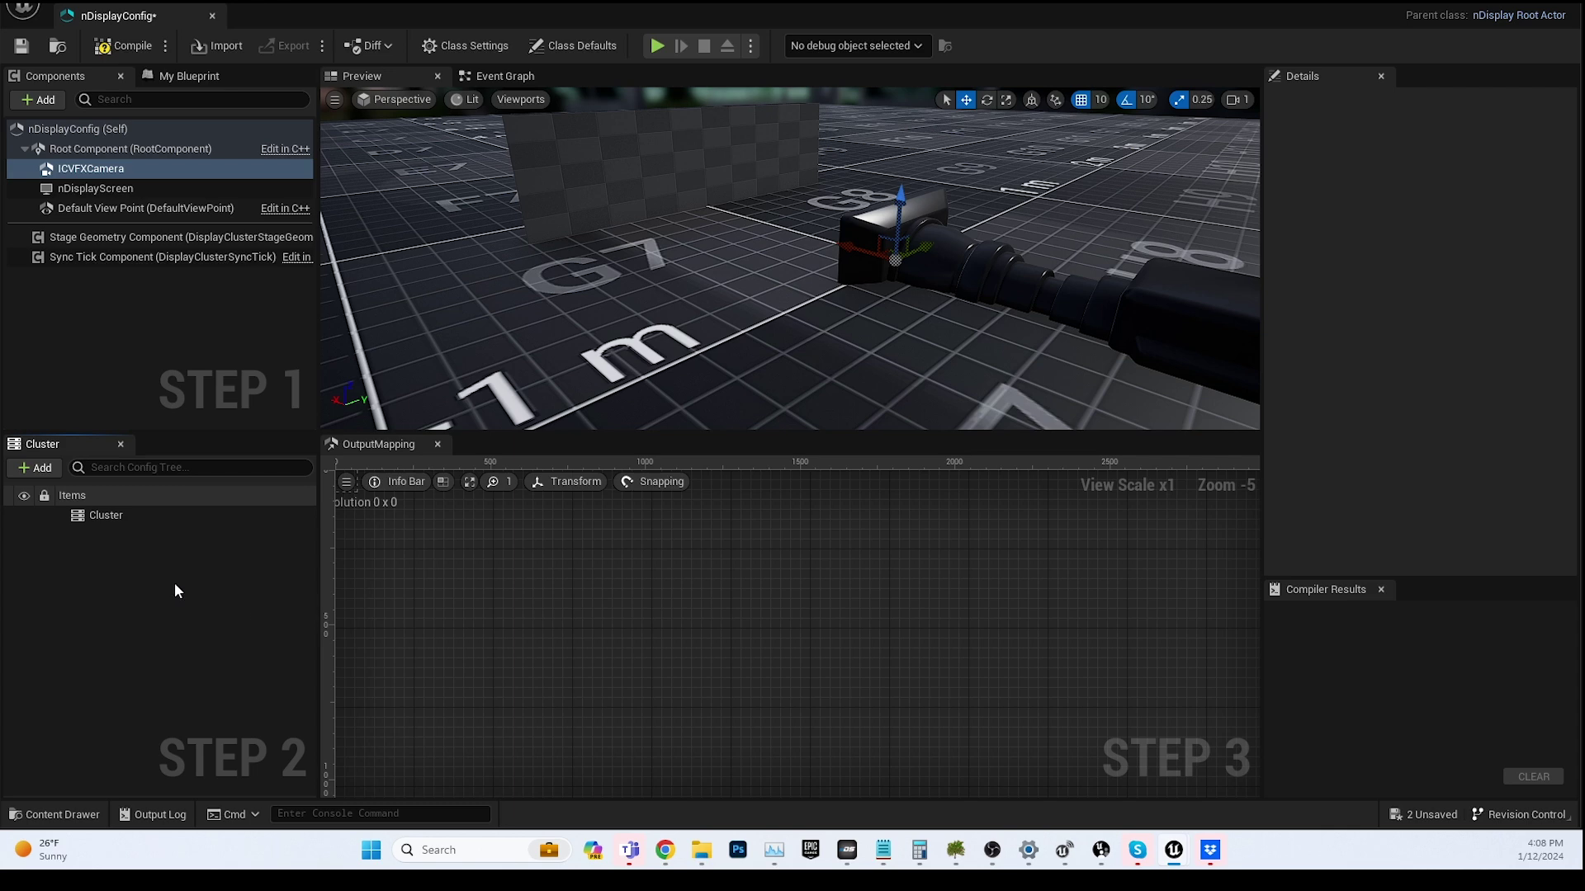
{"action": "left_click", "coordinate": [35, 469]}
{"action": "left_click", "coordinate": [92, 492]}
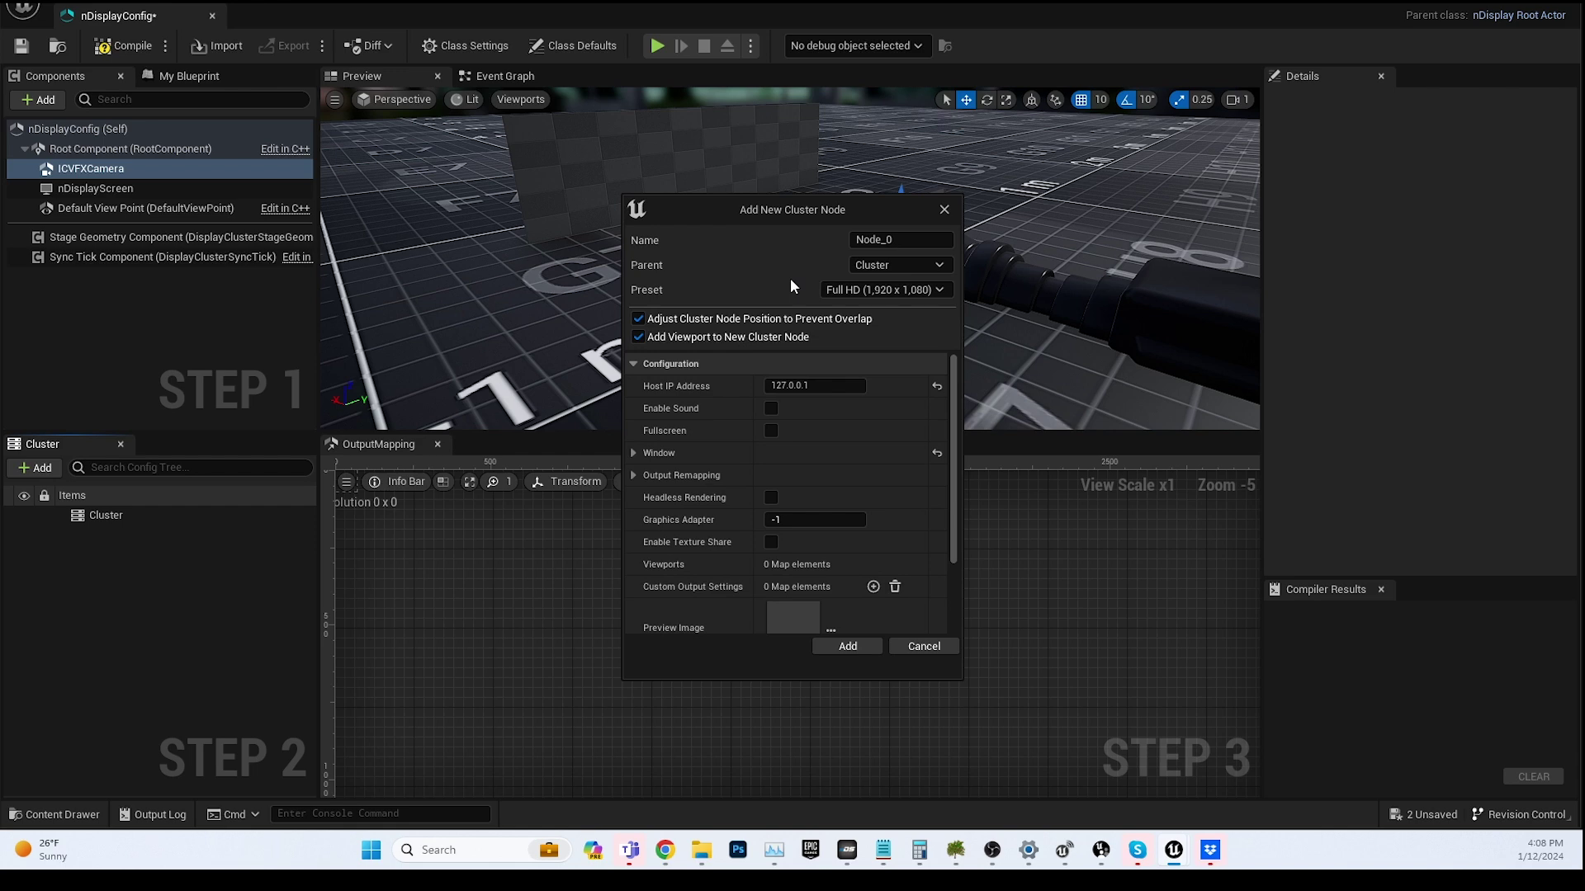
{"action": "left_click", "coordinate": [828, 384]}
{"action": "left_click", "coordinate": [830, 385]}
{"action": "double_click", "coordinate": [800, 388]}
{"action": "left_click", "coordinate": [826, 384]}
{"action": "left_click_drag", "start_coordinate": [824, 385], "coordinate": [765, 385]}
{"action": "left_click", "coordinate": [832, 386]}
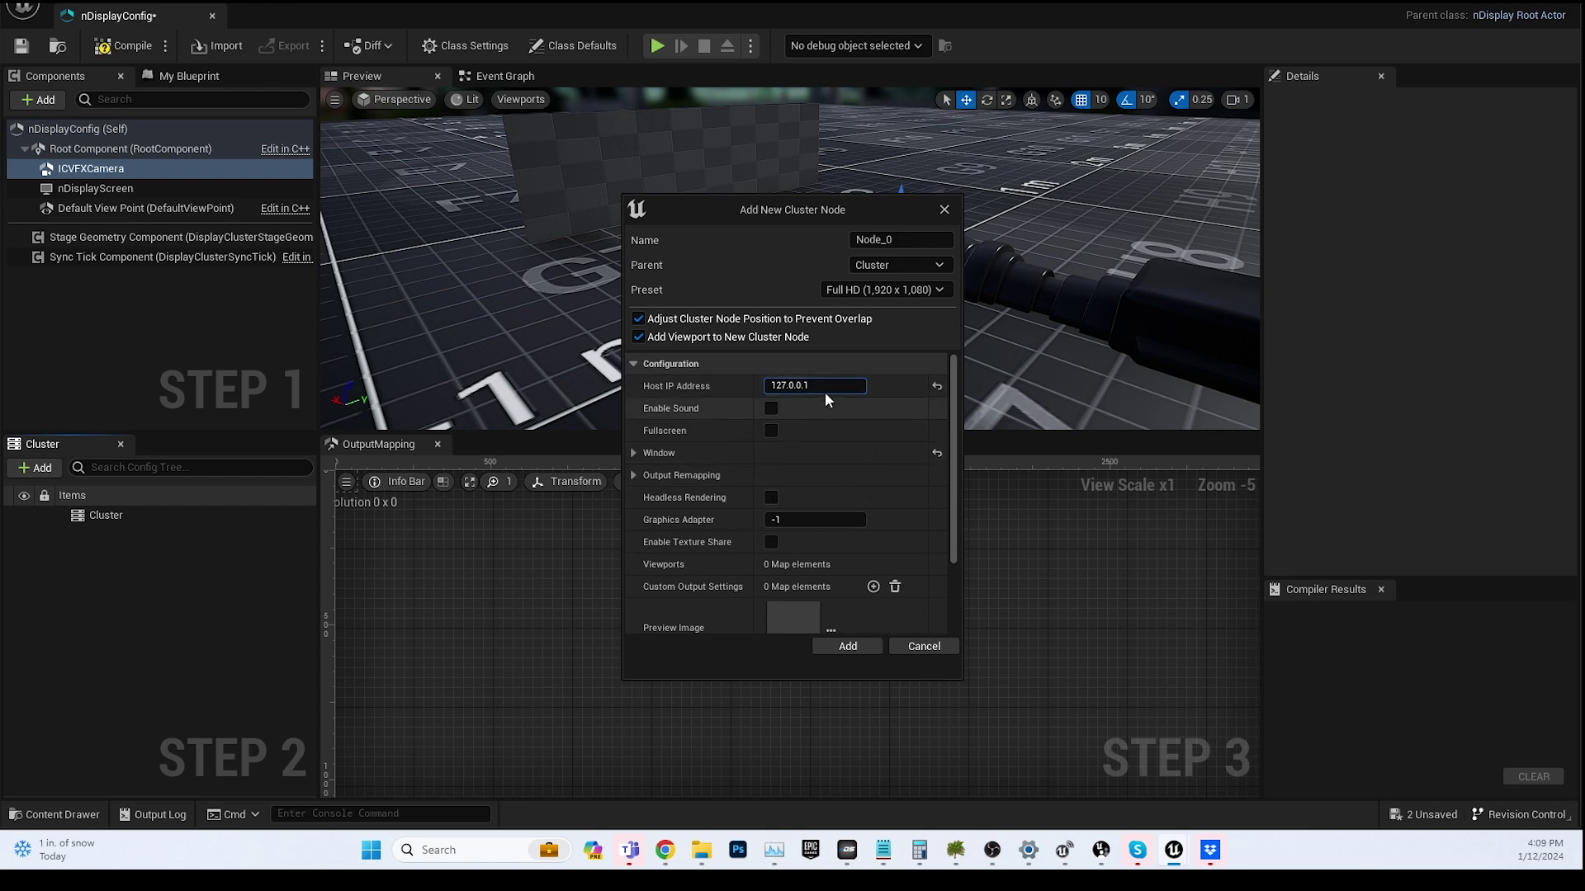
{"action": "left_click", "coordinate": [912, 289]}
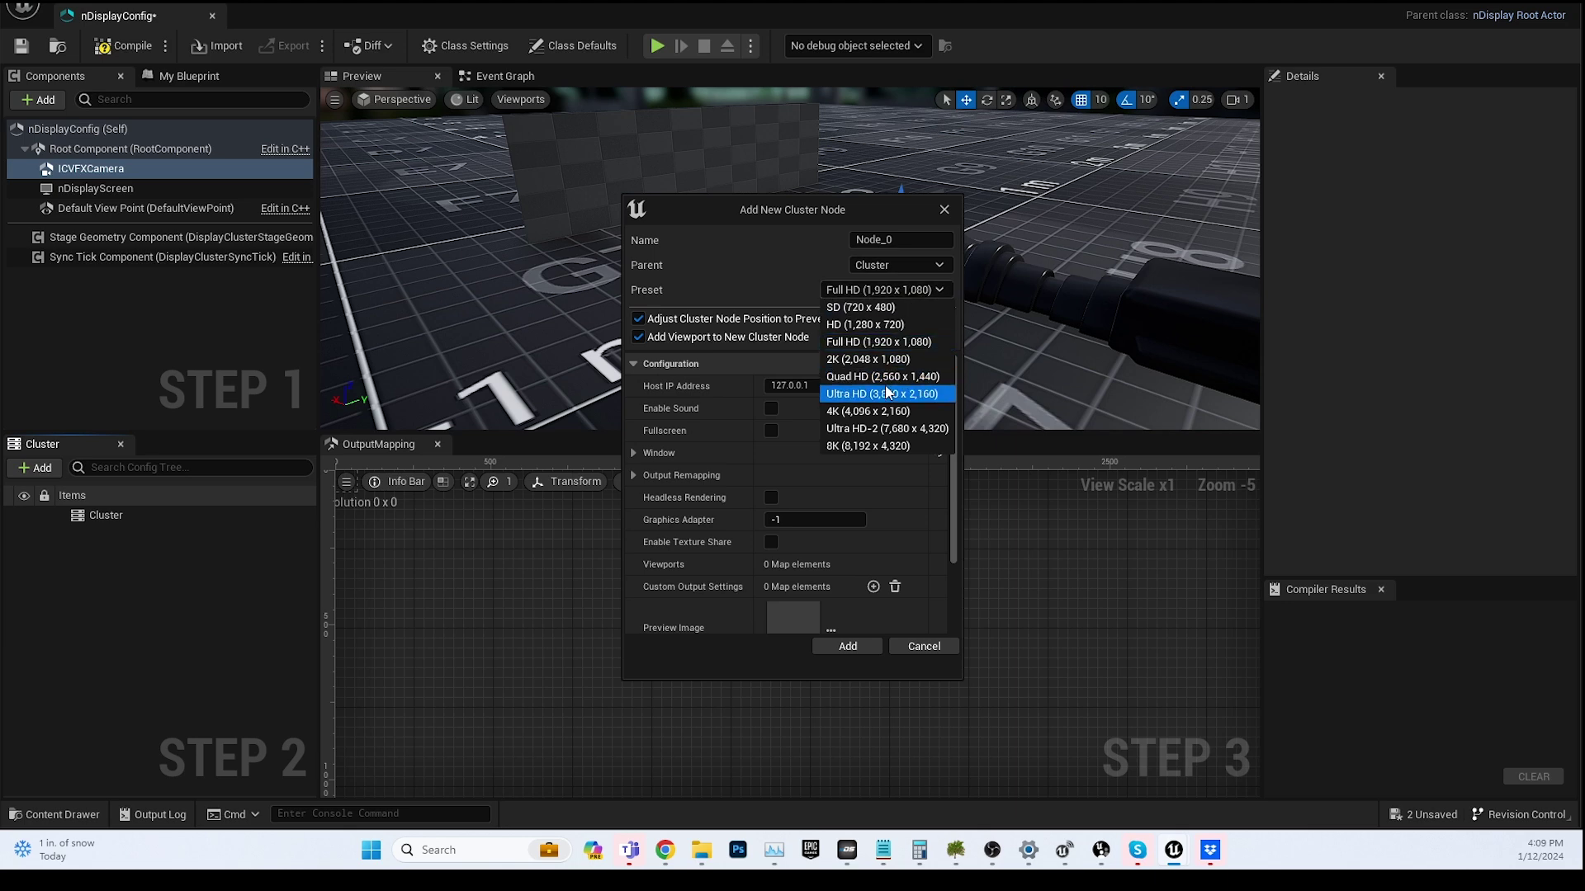
{"action": "left_click", "coordinate": [895, 393]}
{"action": "left_click", "coordinate": [847, 646]}
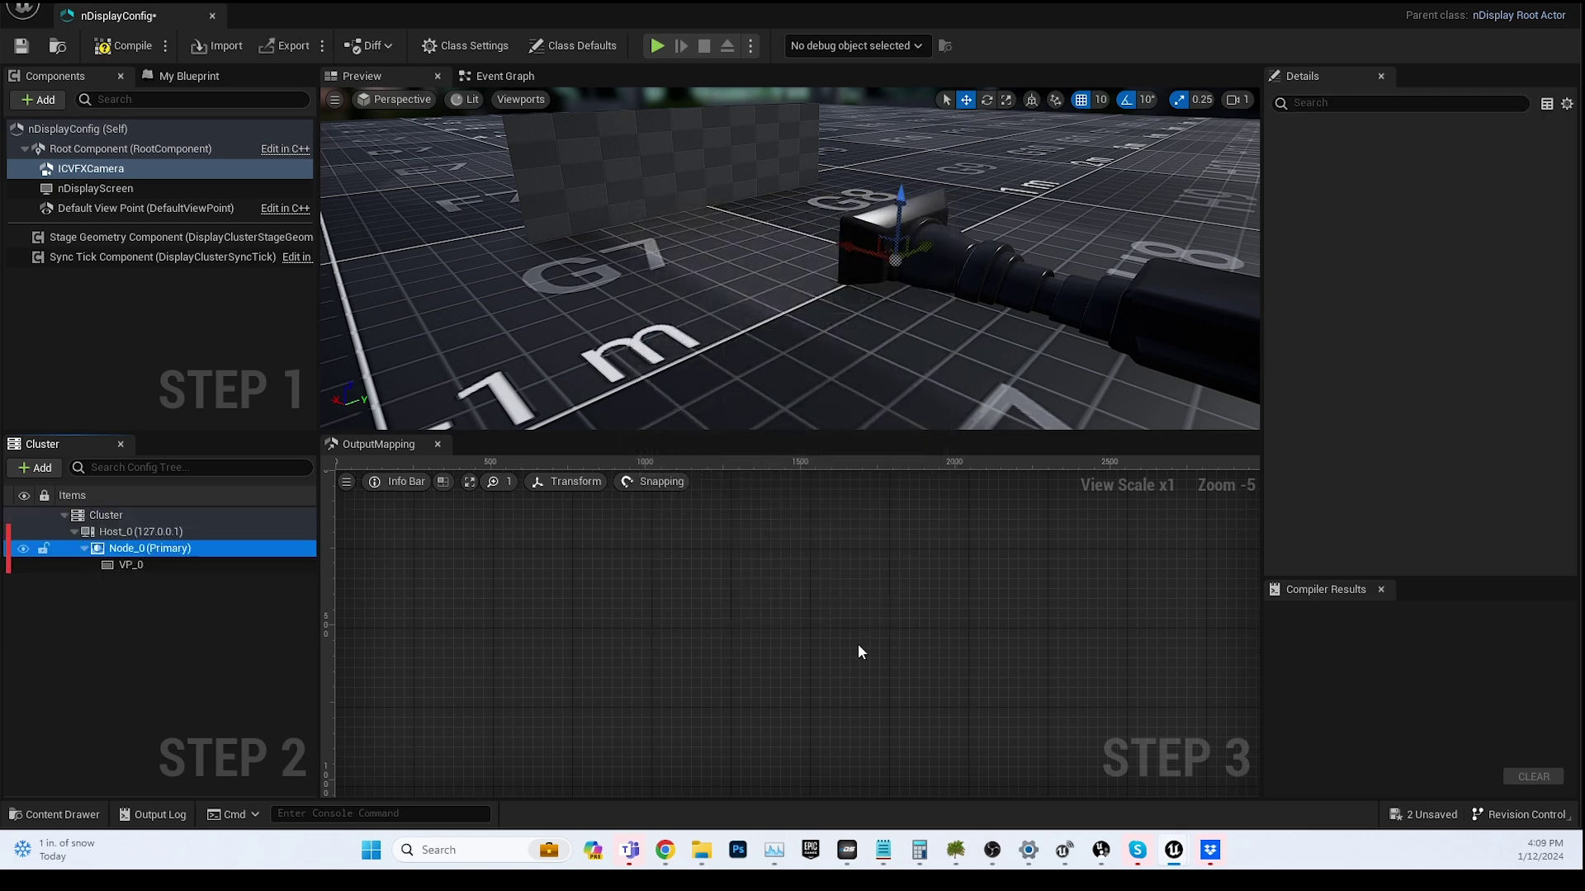
Step: Set viewport VP_0's projection policy type to Mesh and assign nDisplayScreen as its mesh
{"action": "scroll", "coordinate": [722, 672], "scroll_direction": "down", "scroll_amount": 6}
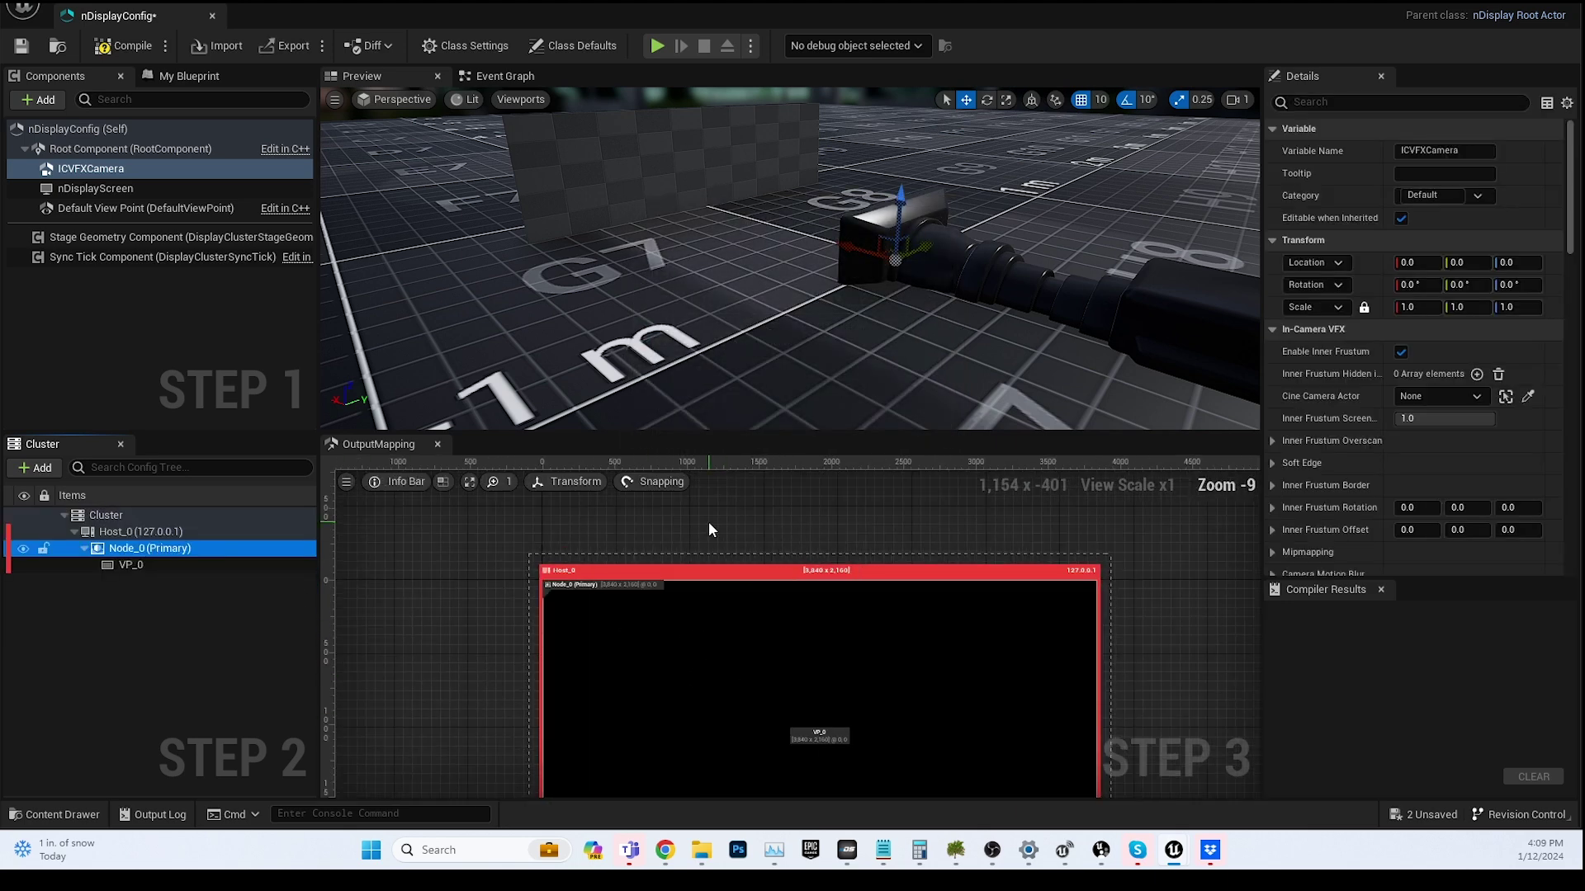
{"action": "left_click", "coordinate": [130, 565]}
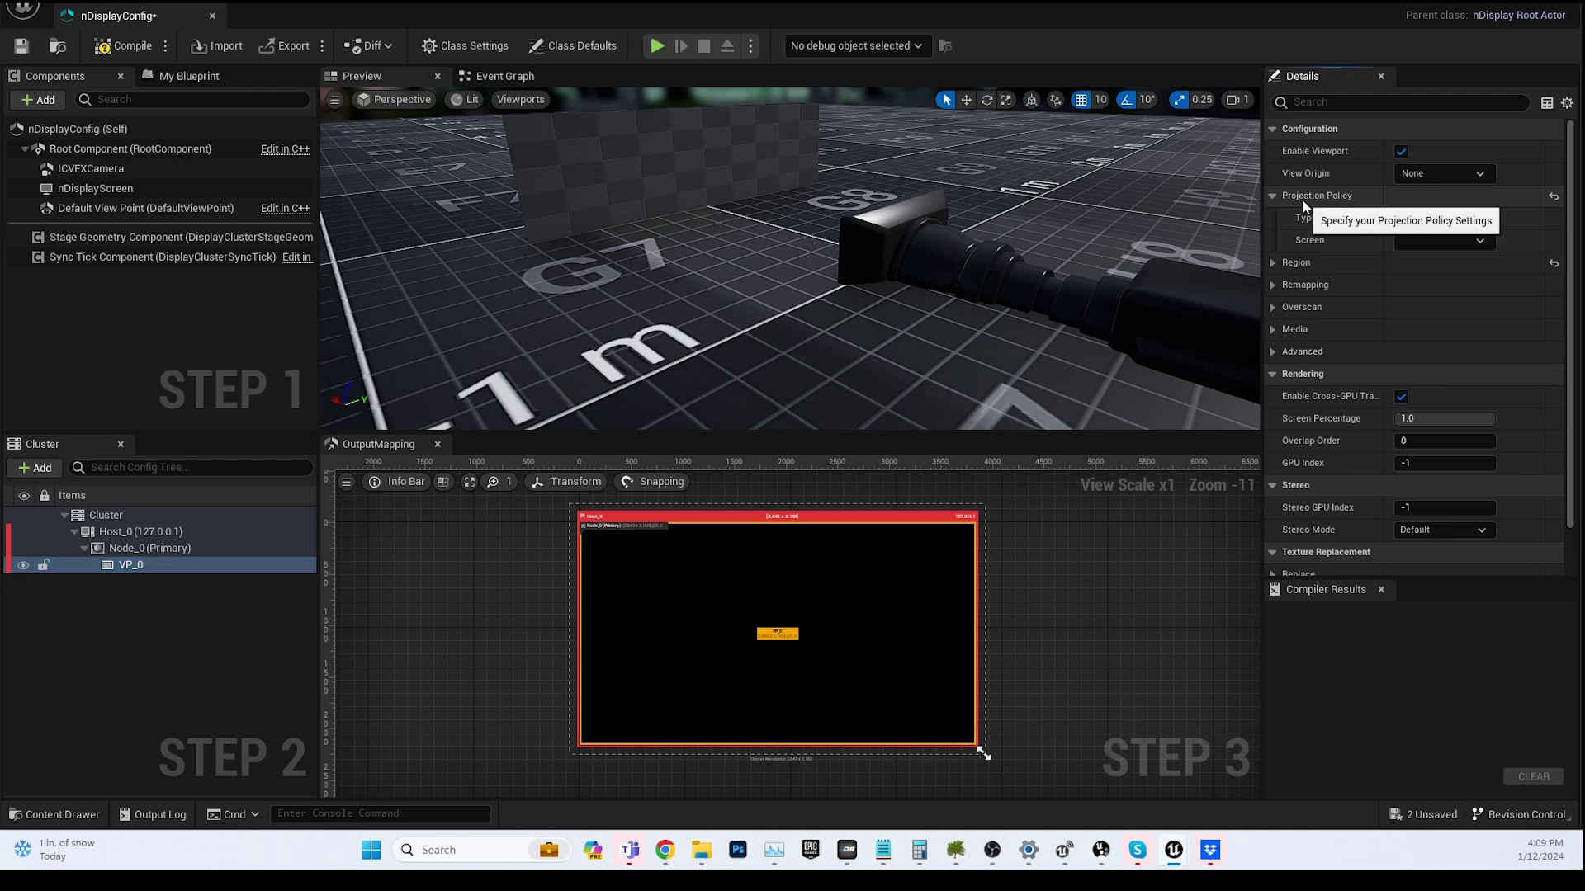
{"action": "left_click", "coordinate": [1444, 217]}
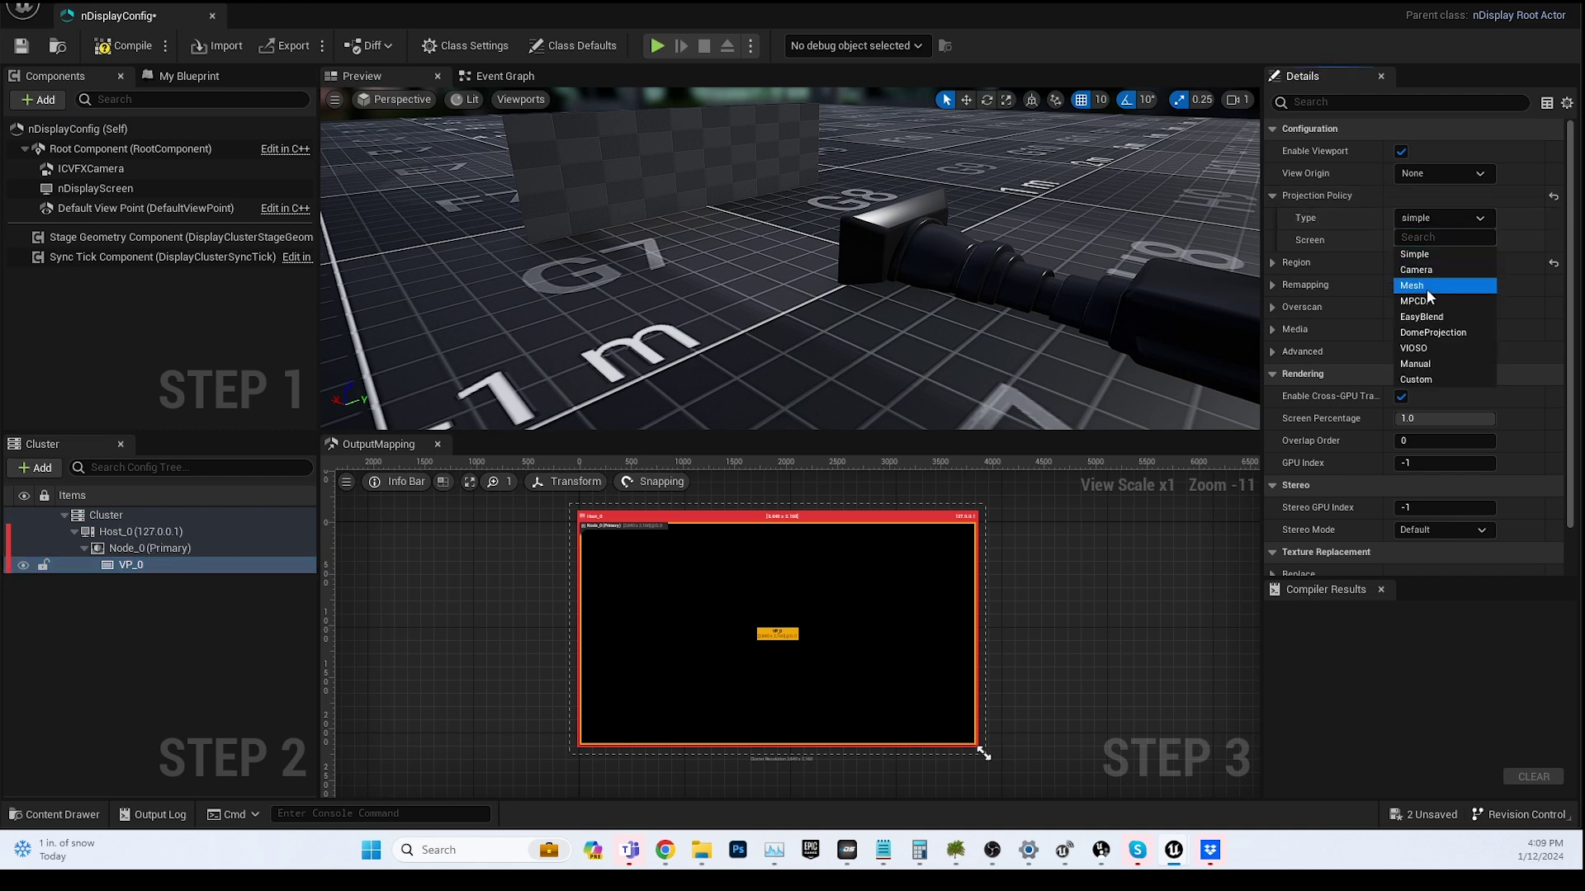
{"action": "left_click", "coordinate": [1426, 285]}
{"action": "left_click", "coordinate": [1442, 241]}
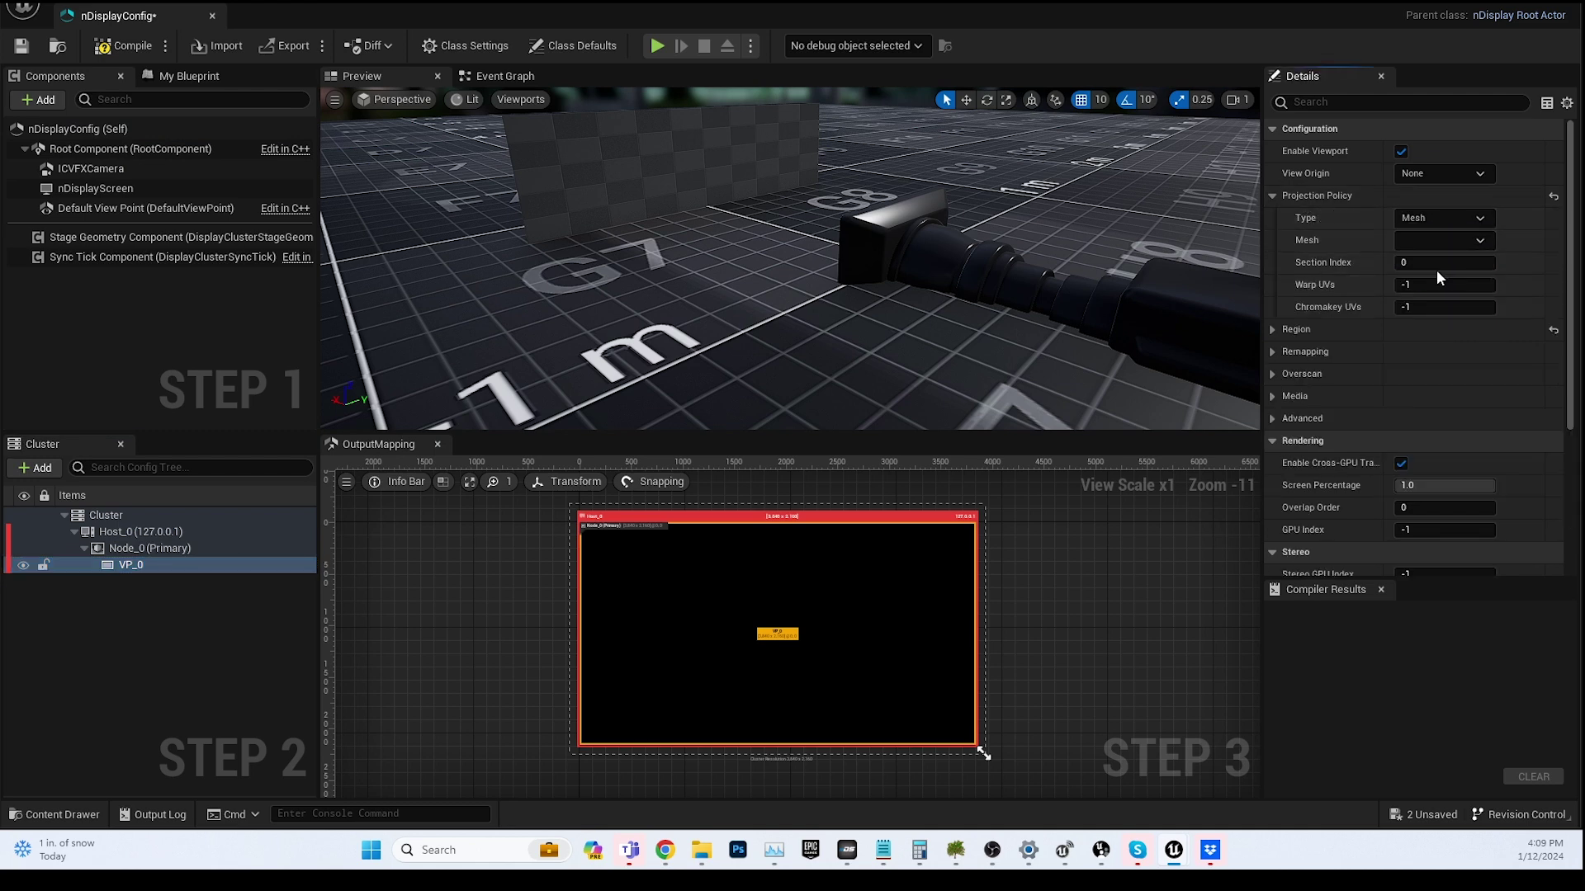
{"action": "left_click", "coordinate": [1433, 276]}
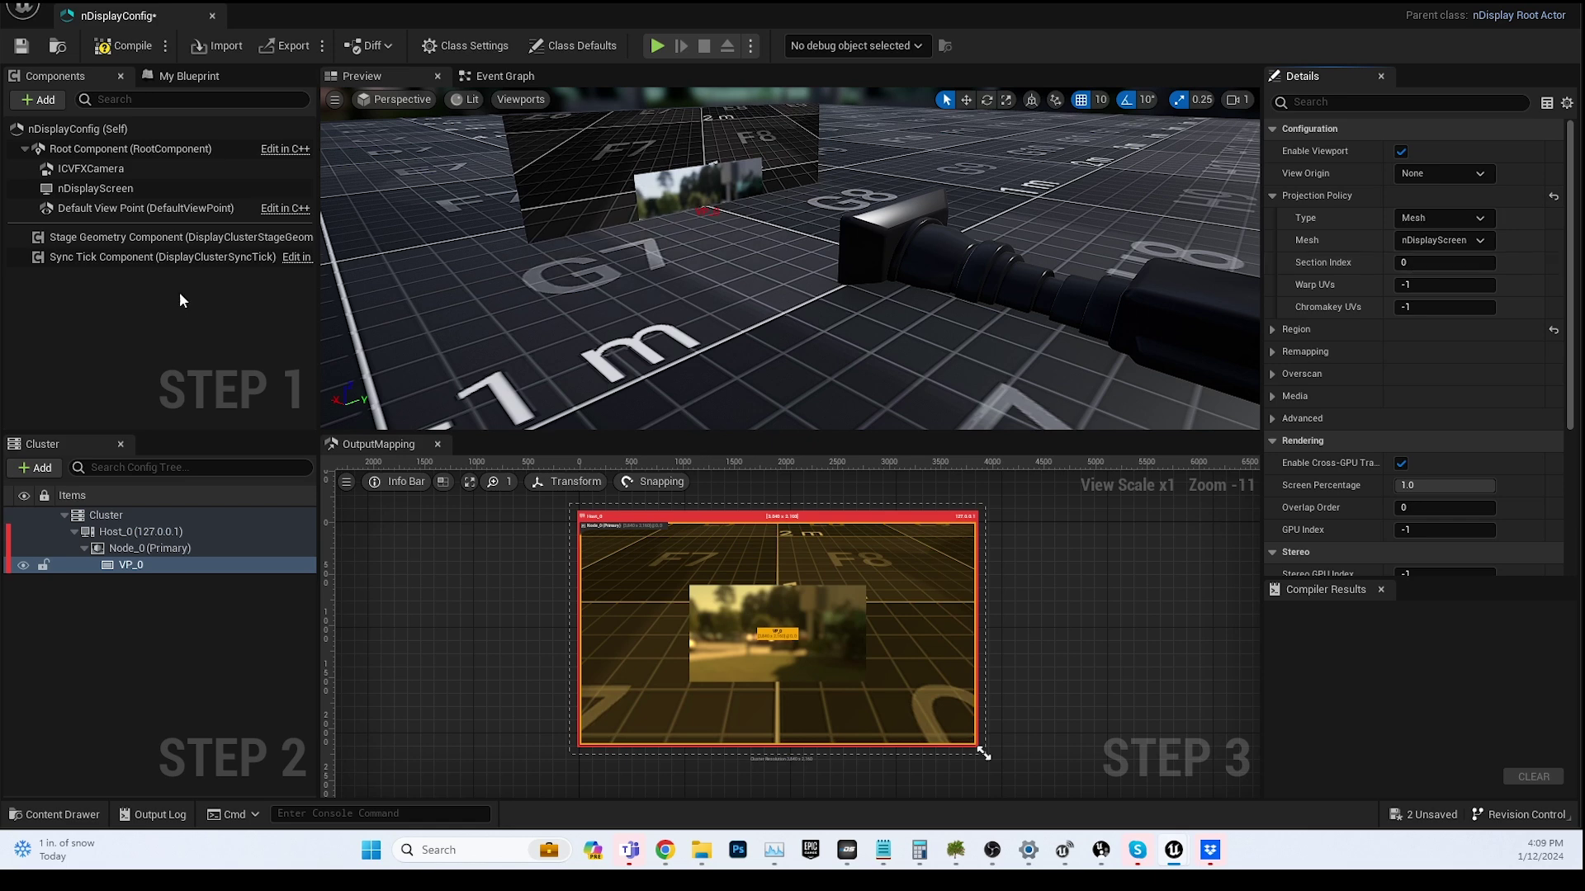
{"action": "left_click", "coordinate": [91, 169]}
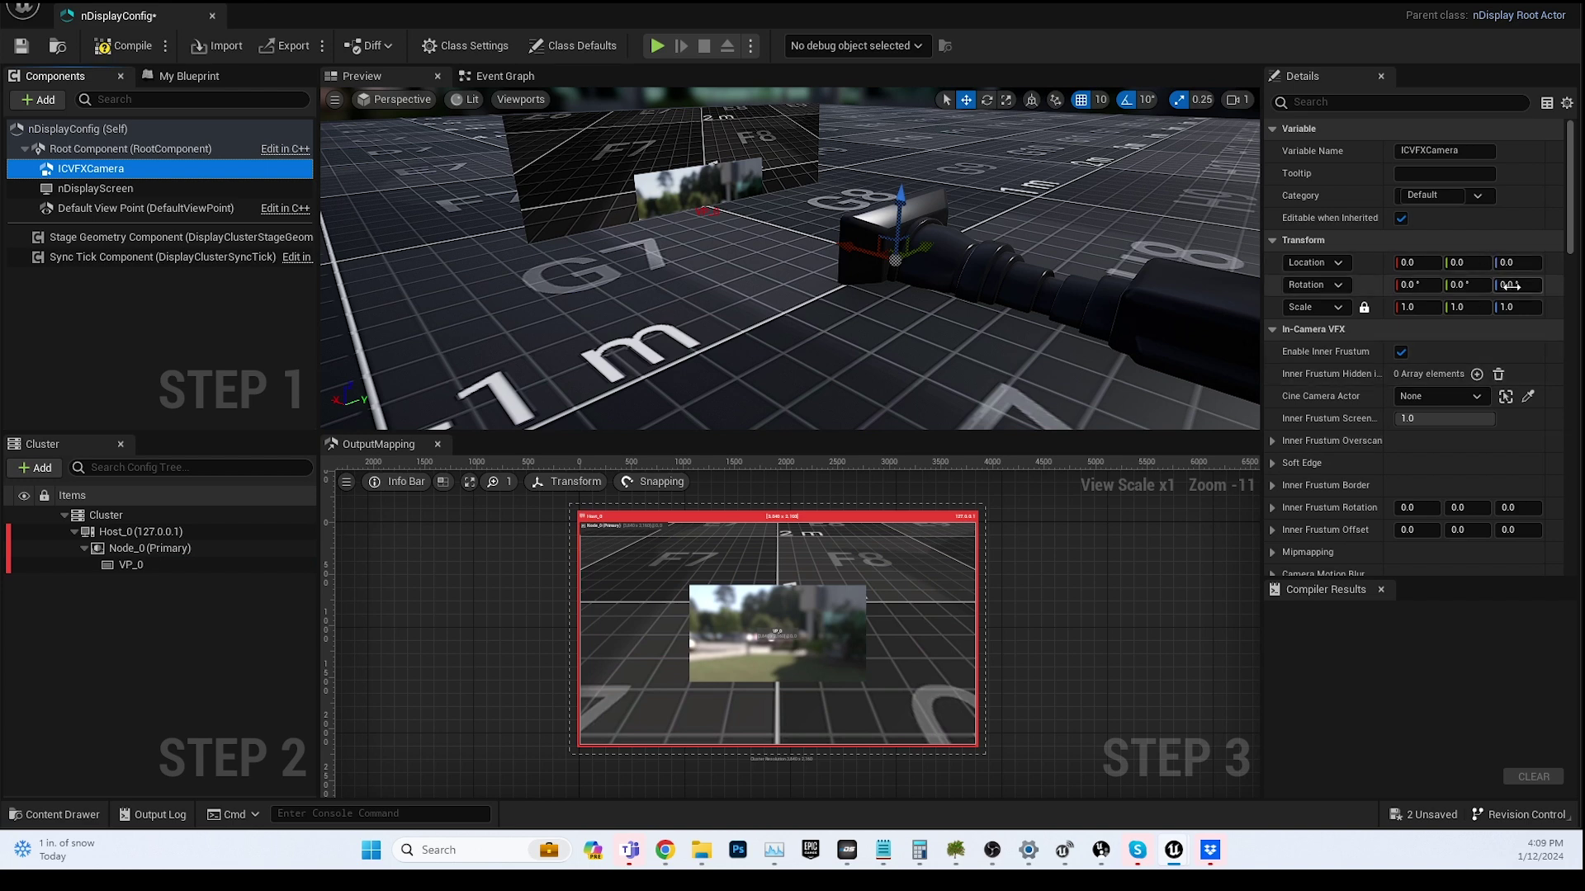
{"action": "mouse_move", "coordinate": [1510, 284]}
{"action": "left_mouse_down"}
{"action": "mouse_move", "coordinate": [1580, 286]}
{"action": "mouse_move", "coordinate": [1495, 286]}
{"action": "left_mouse_up"}
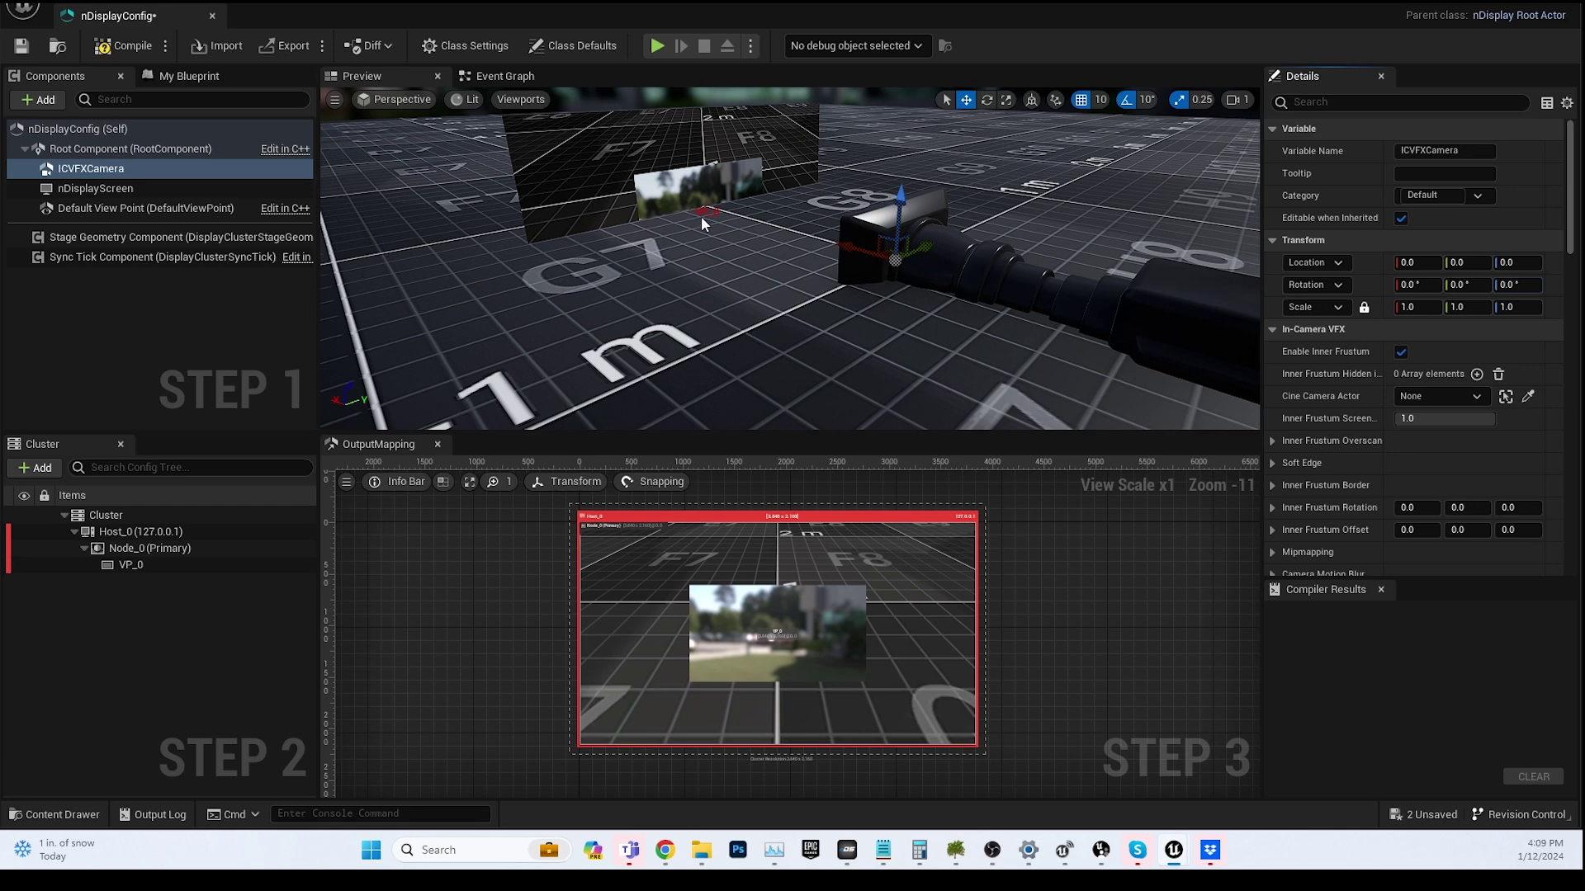
{"action": "left_click", "coordinate": [219, 385]}
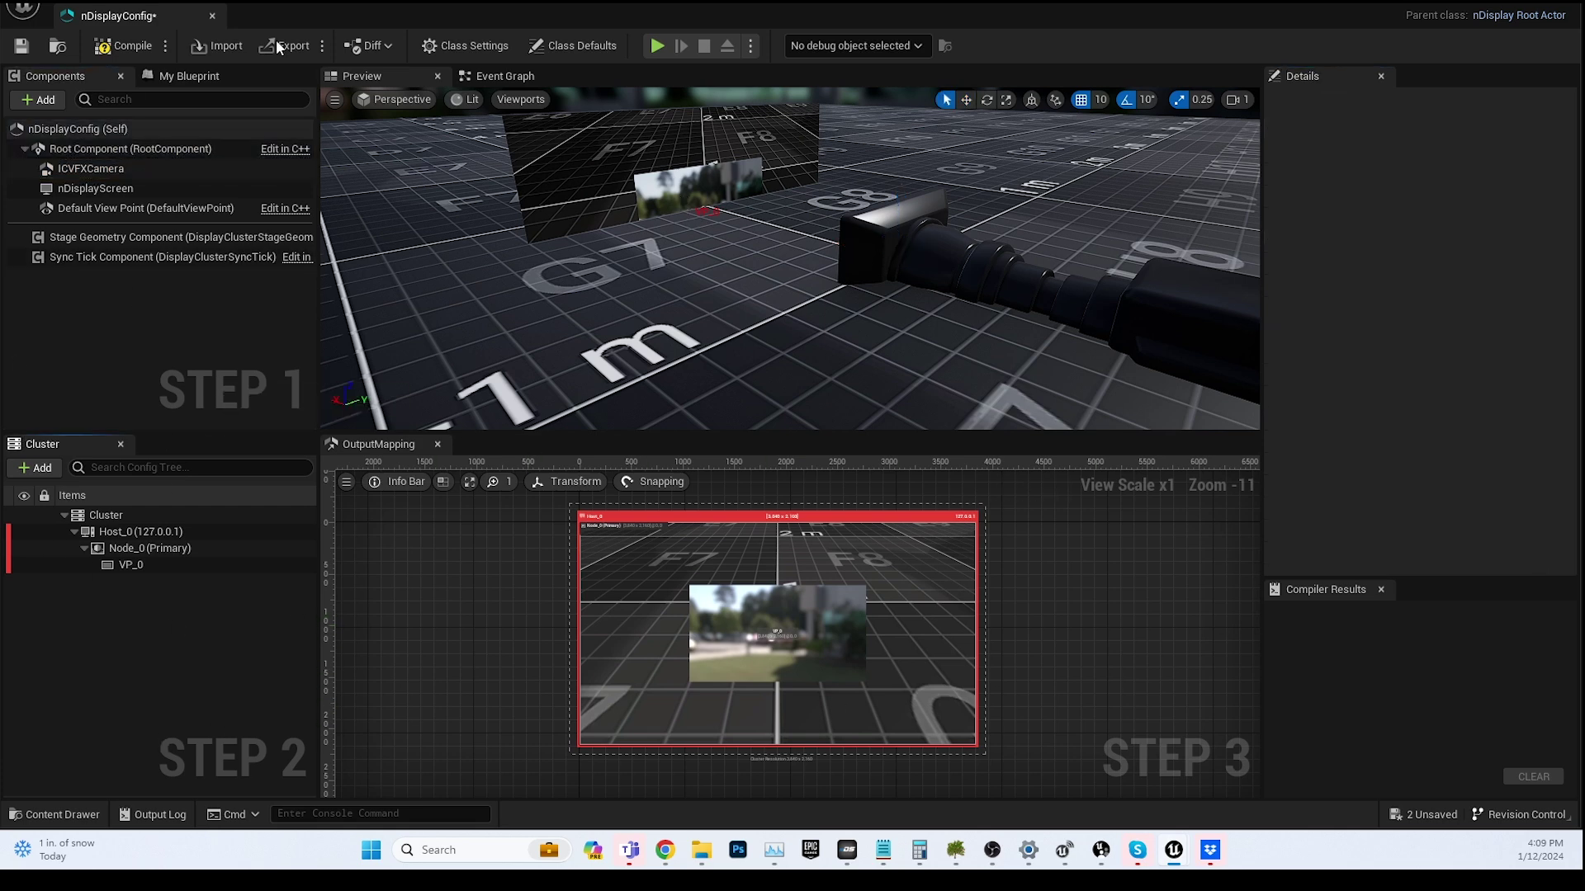
Step: Compile and save the nDisplayConfig asset, and close its editor
{"action": "left_click", "coordinate": [119, 46]}
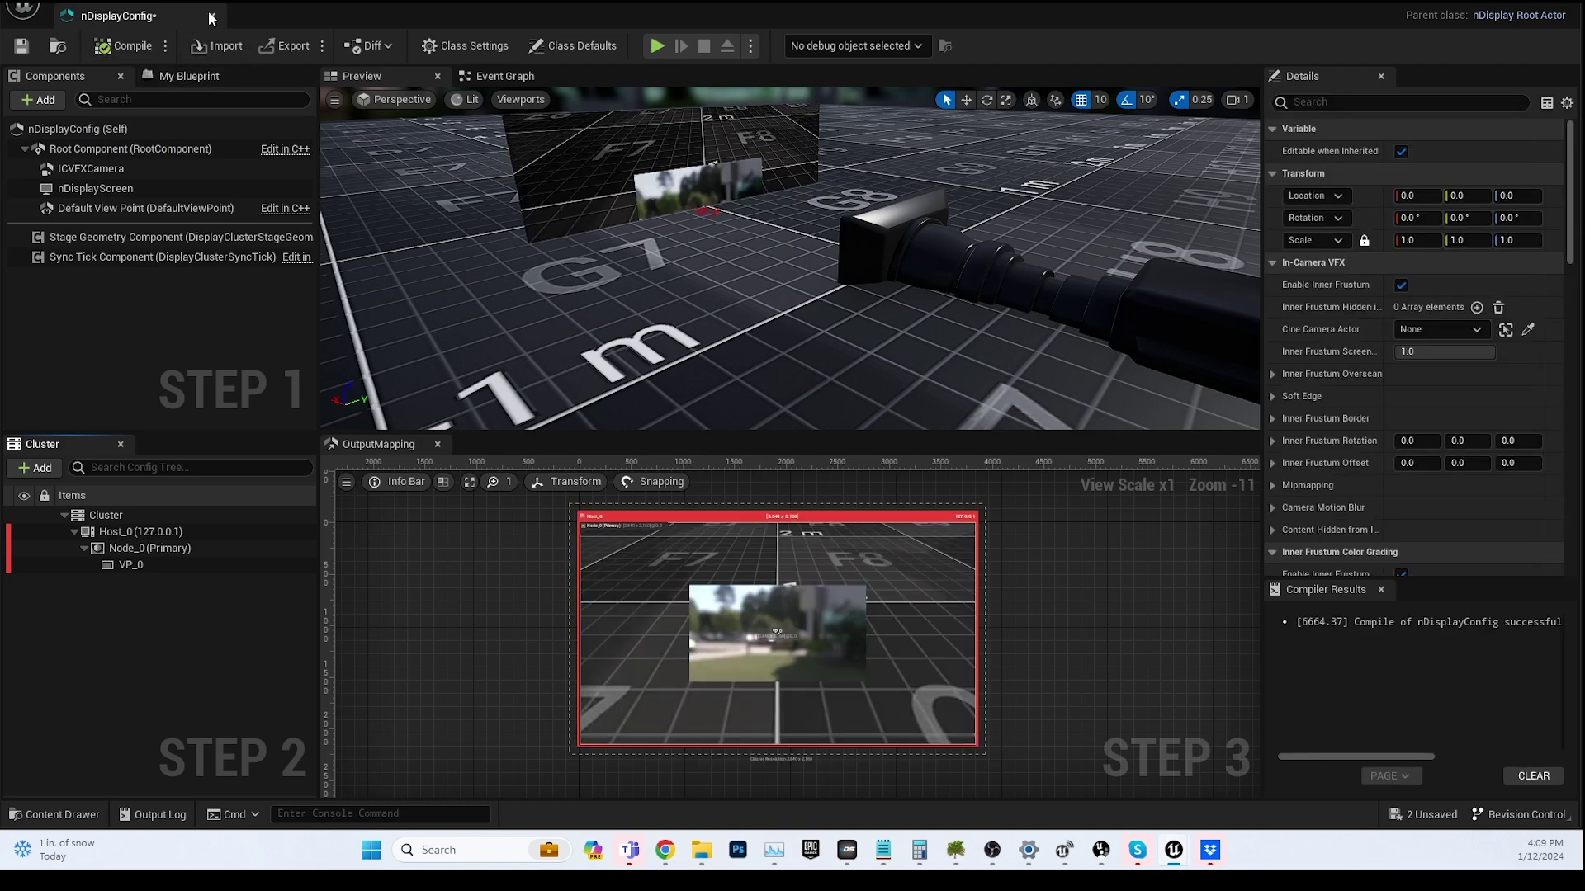
{"action": "left_click", "coordinate": [22, 45]}
{"action": "left_click", "coordinate": [212, 16]}
Step: Place the nDisplayConfig asset in the Main level beside the curved backdrop, at about X -430, Y -290, Z 140
{"action": "left_click_drag", "start_coordinate": [698, 727], "coordinate": [521, 479]}
{"action": "mouse_move", "coordinate": [521, 478]}
{"action": "right_mouse_down"}
{"action": "mouse_move", "coordinate": [611, 512]}
{"action": "mouse_move", "coordinate": [545, 512]}
{"action": "mouse_move", "coordinate": [536, 495]}
{"action": "right_mouse_up"}
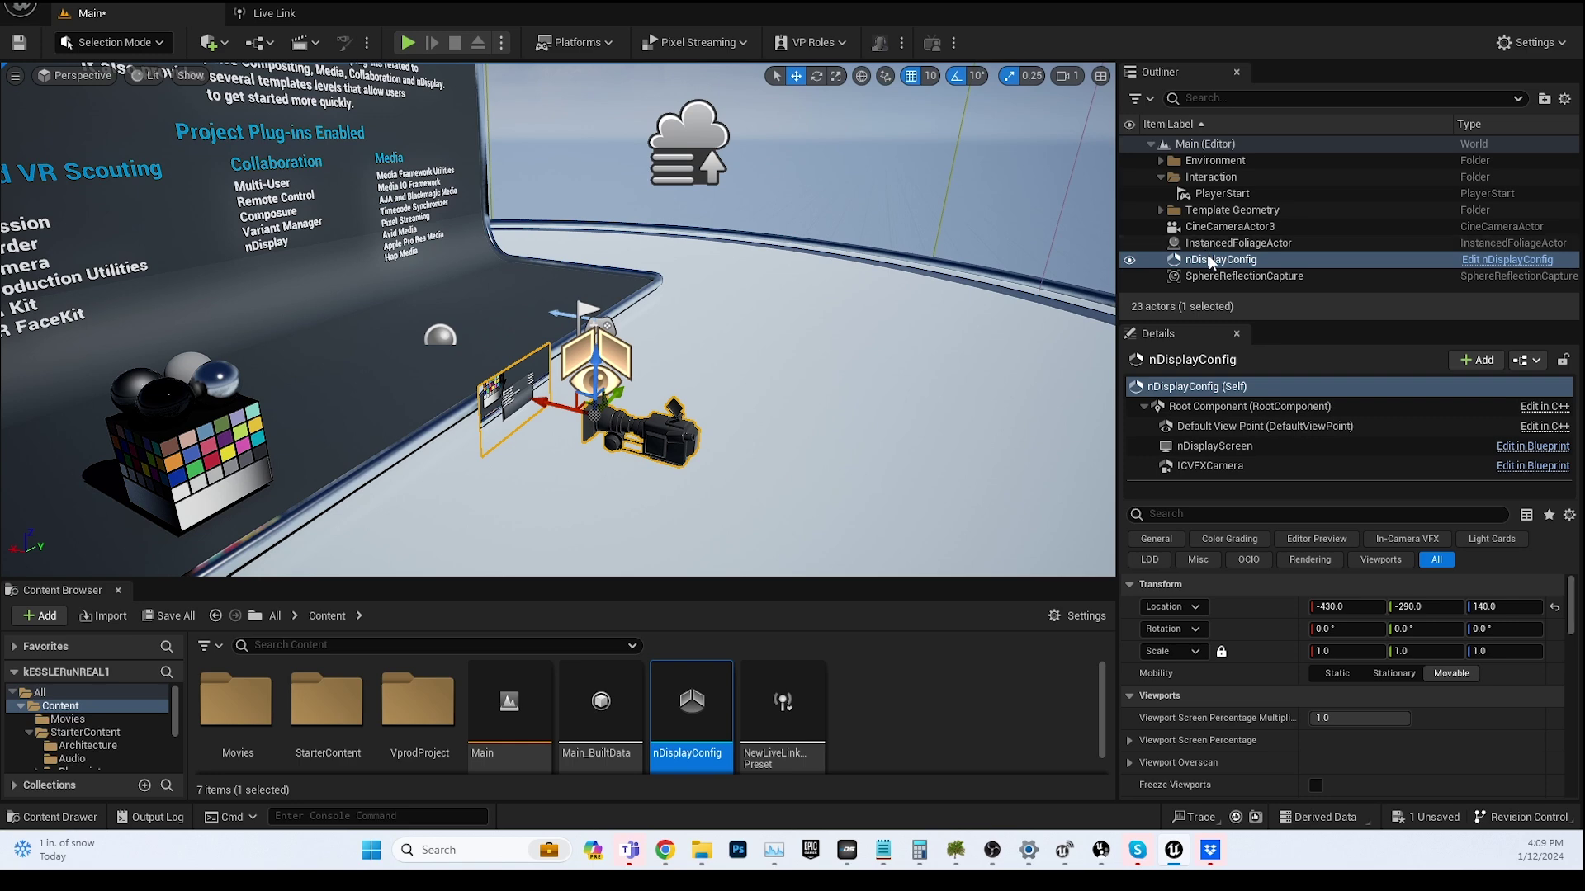
Step: Reset the Live Link subject representation of CineCameraActor3's LiveLinkComponentController to None
{"action": "left_click", "coordinate": [1195, 228]}
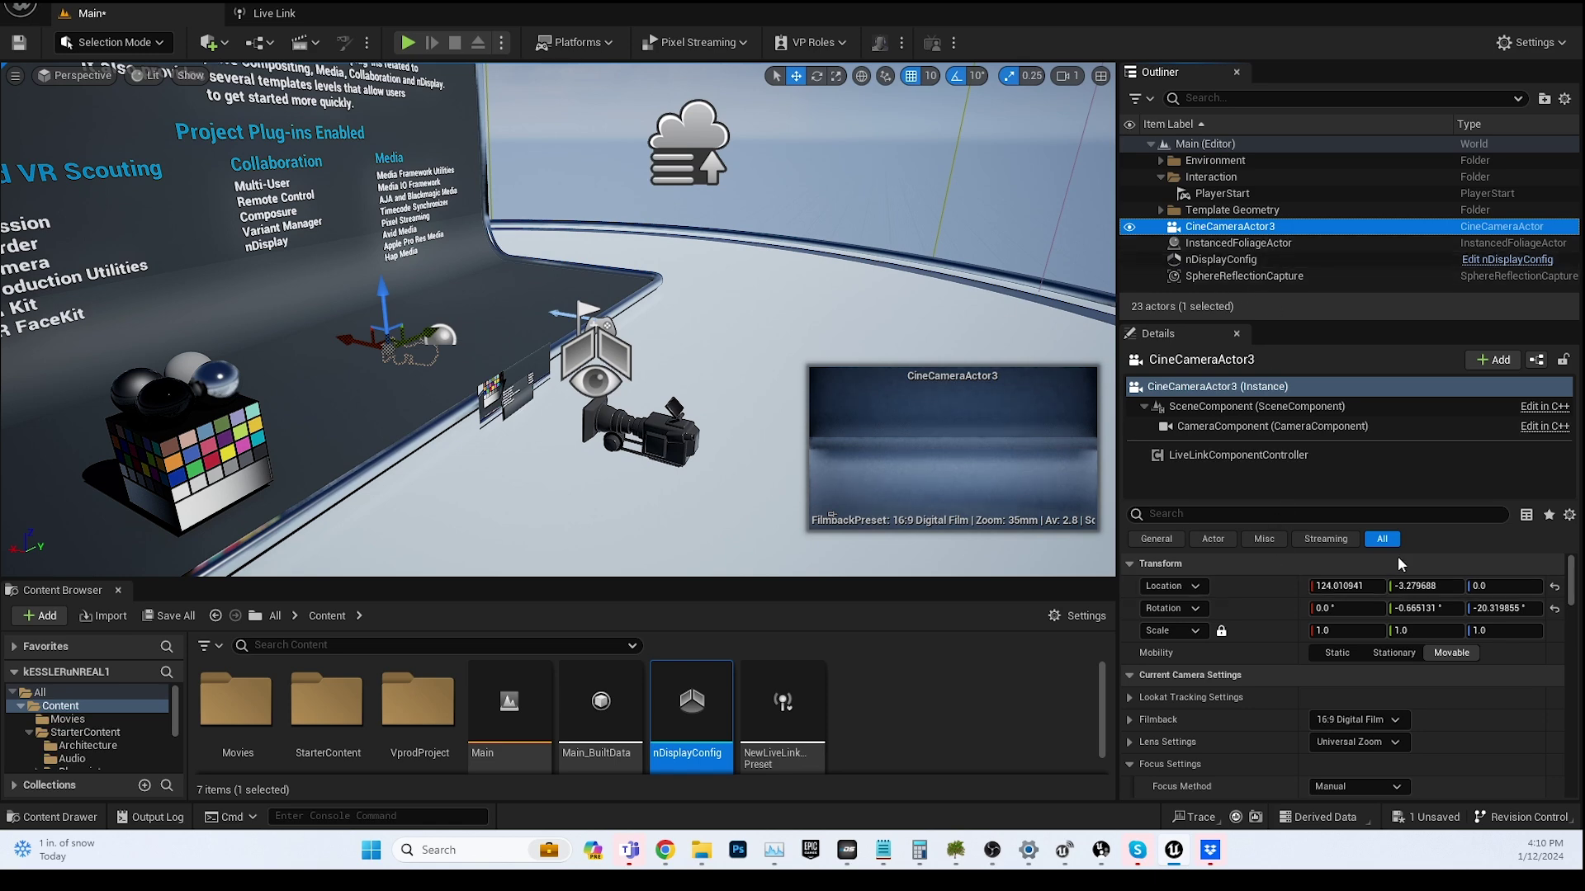
{"action": "left_click", "coordinate": [1232, 456]}
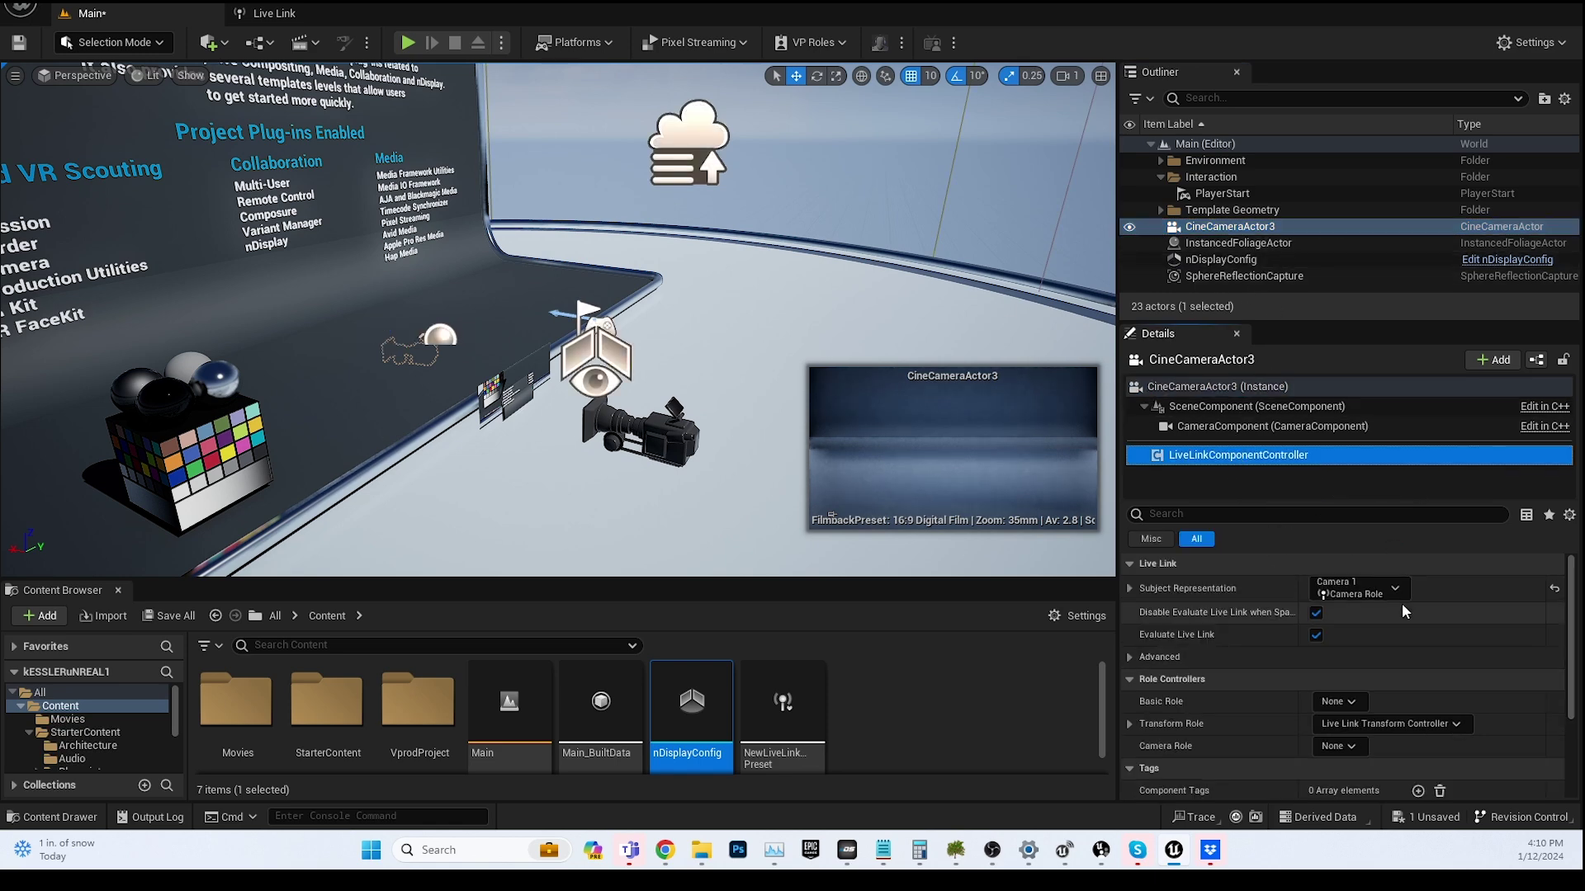
{"action": "left_click", "coordinate": [1556, 590]}
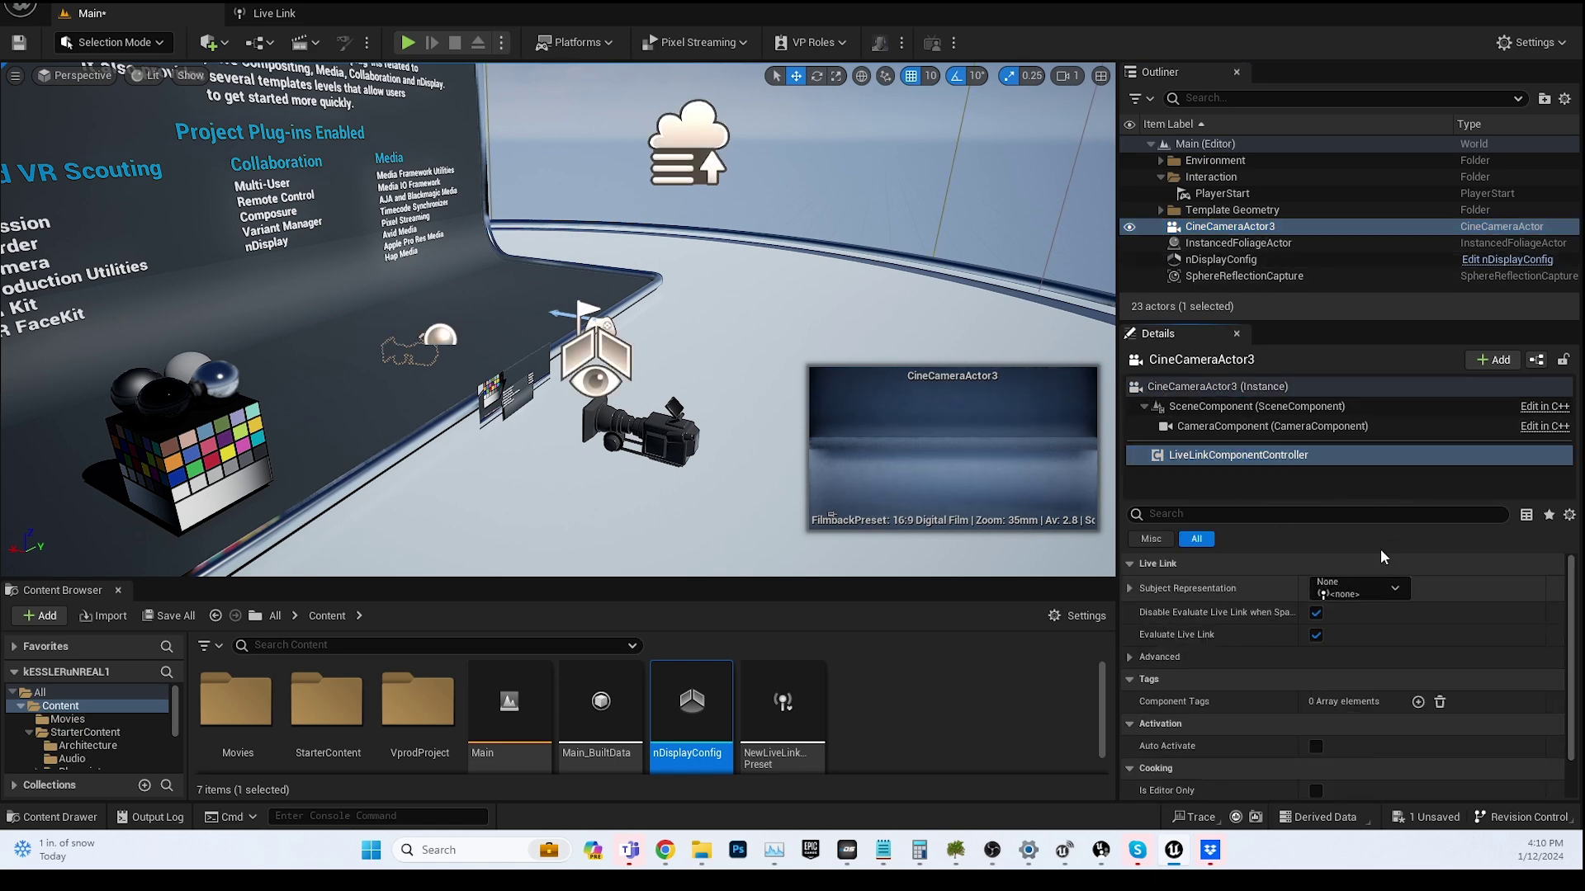
Step: Collapse the Template Geometry folder in the Outliner
{"action": "left_click", "coordinate": [414, 345]}
{"action": "scroll", "coordinate": [1223, 221], "scroll_direction": "down", "scroll_amount": 2}
{"action": "scroll", "coordinate": [1235, 264], "scroll_direction": "up", "scroll_amount": 2}
{"action": "left_click", "coordinate": [1160, 210]}
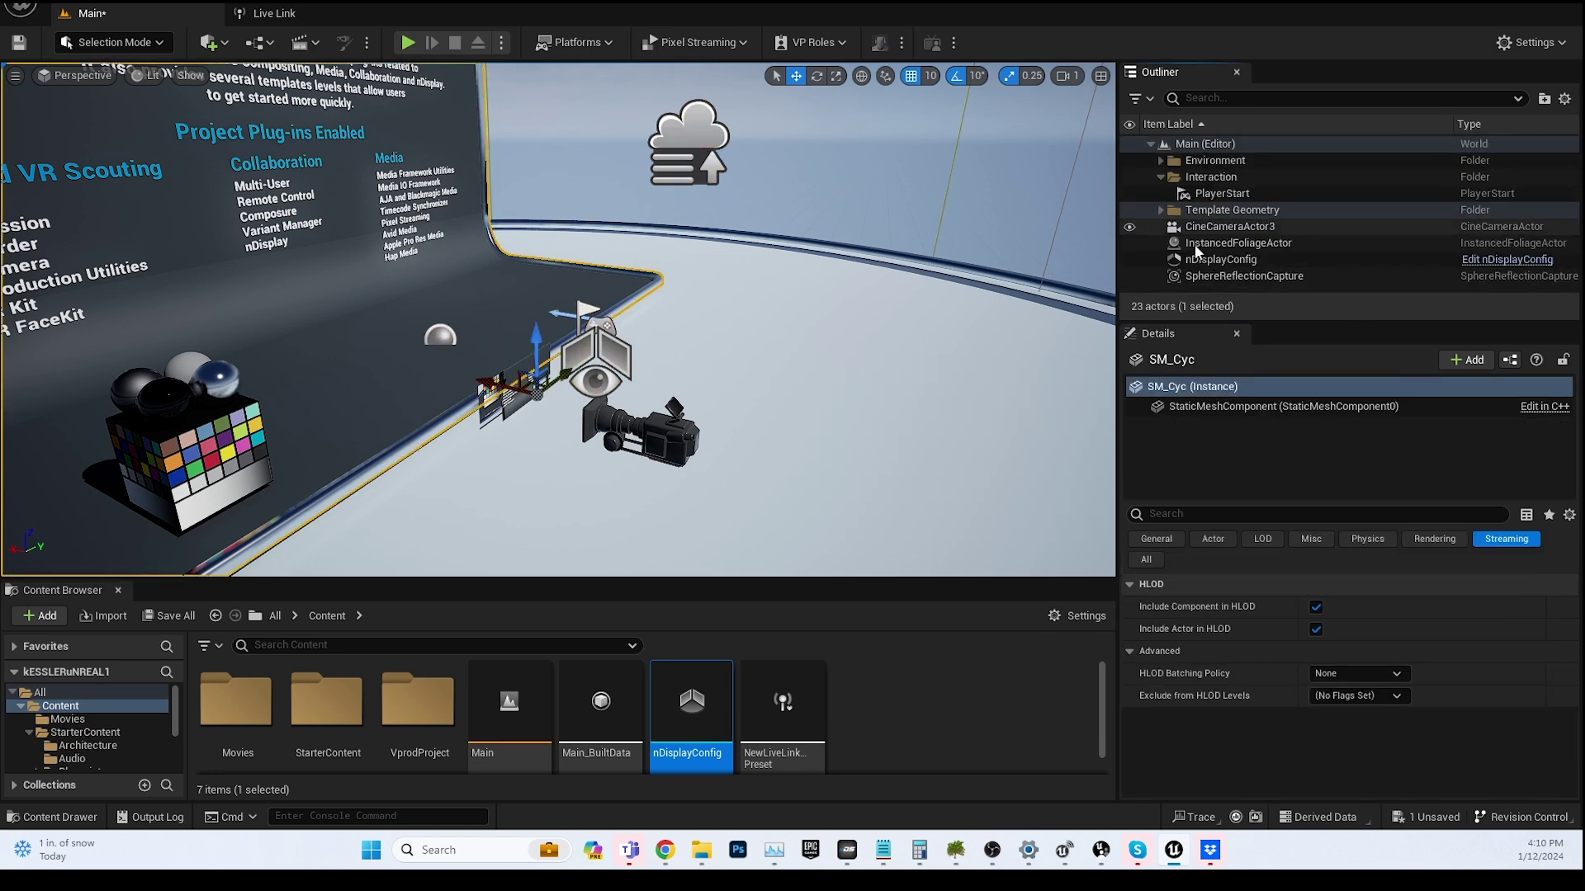
Step: Move CineCameraActor3 out beside the nDisplayConfig actor and parent it to nDisplayConfig in the Outliner
{"action": "left_click", "coordinate": [1230, 227]}
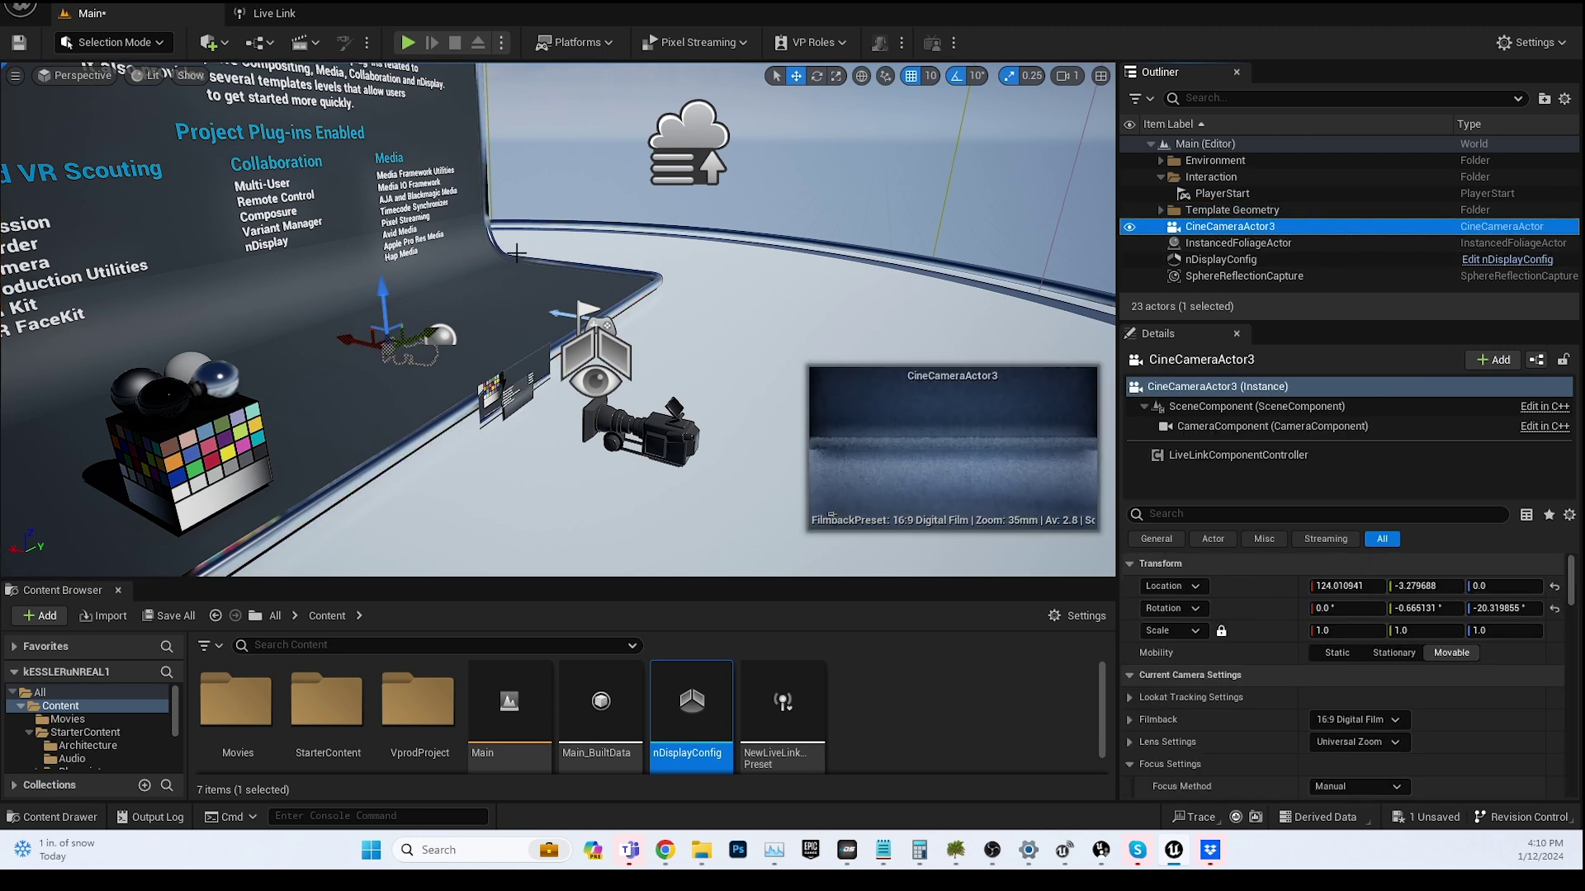
{"action": "left_click_drag", "start_coordinate": [383, 299], "coordinate": [451, 374]}
{"action": "left_click_drag", "start_coordinate": [307, 262], "coordinate": [643, 320]}
{"action": "left_click_drag", "start_coordinate": [1246, 227], "coordinate": [1207, 263]}
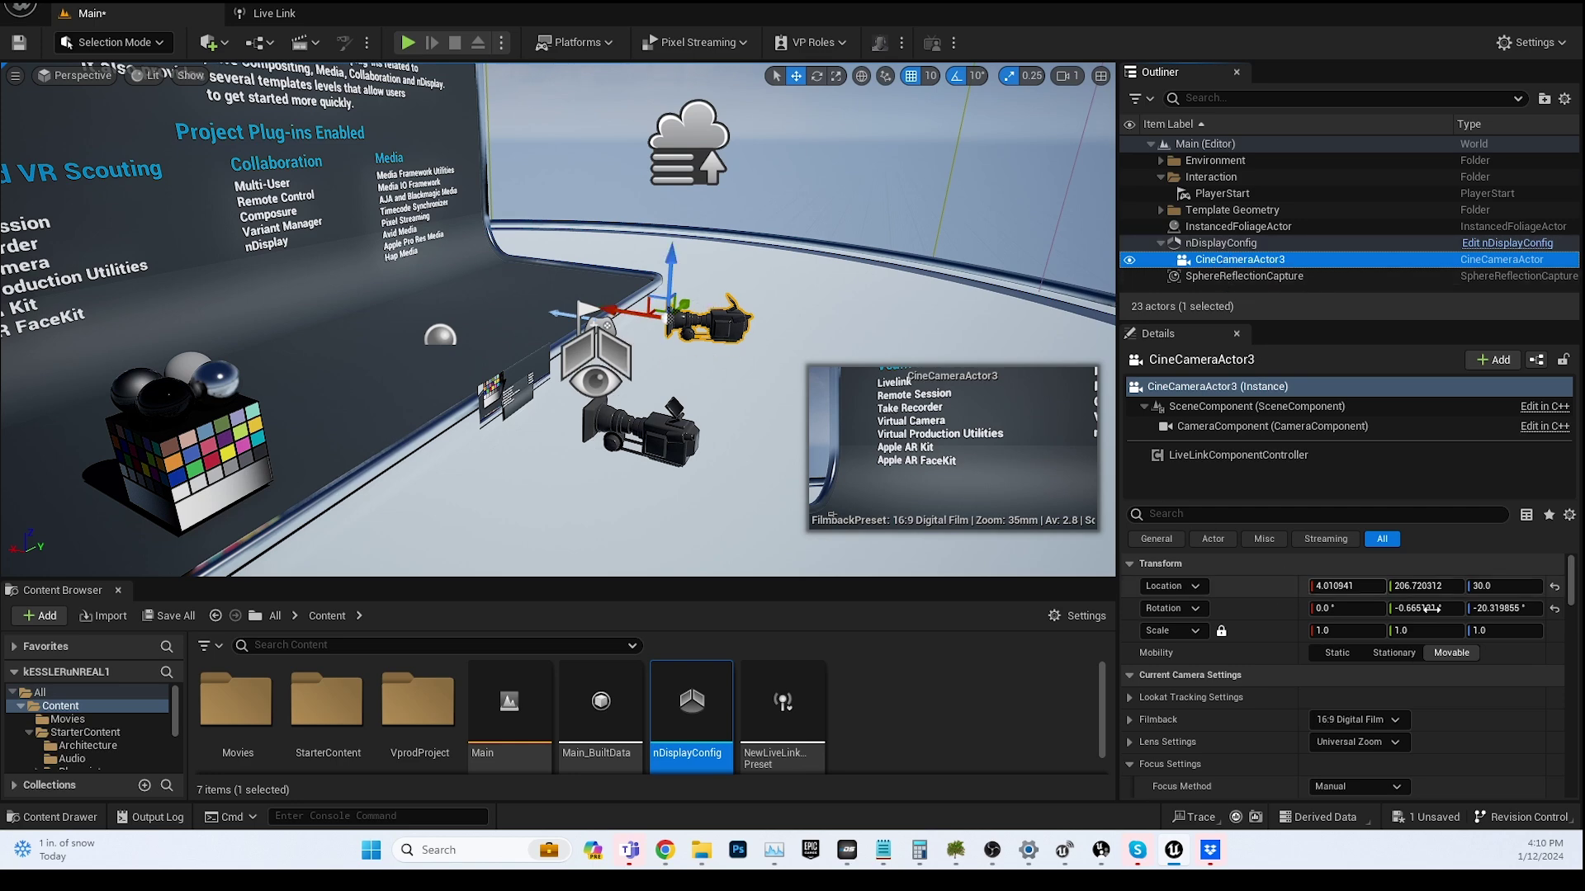
Step: Reset CineCameraActor3's rotation and location to their defaults of 0, and frame the camera in the viewport
{"action": "left_click", "coordinate": [1554, 608]}
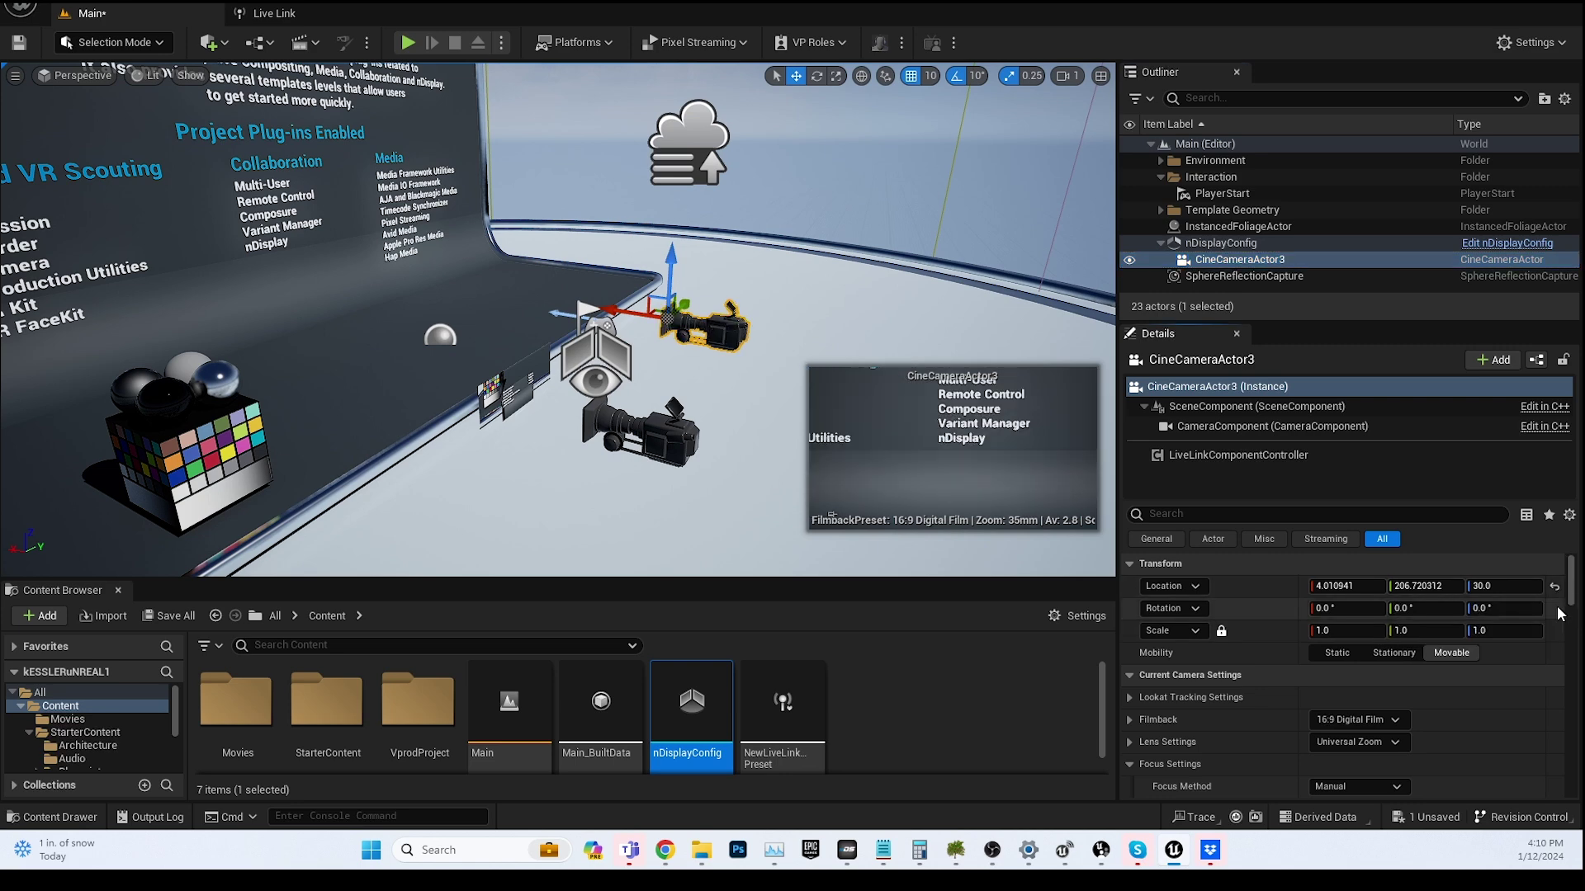
{"action": "left_click", "coordinate": [1555, 587]}
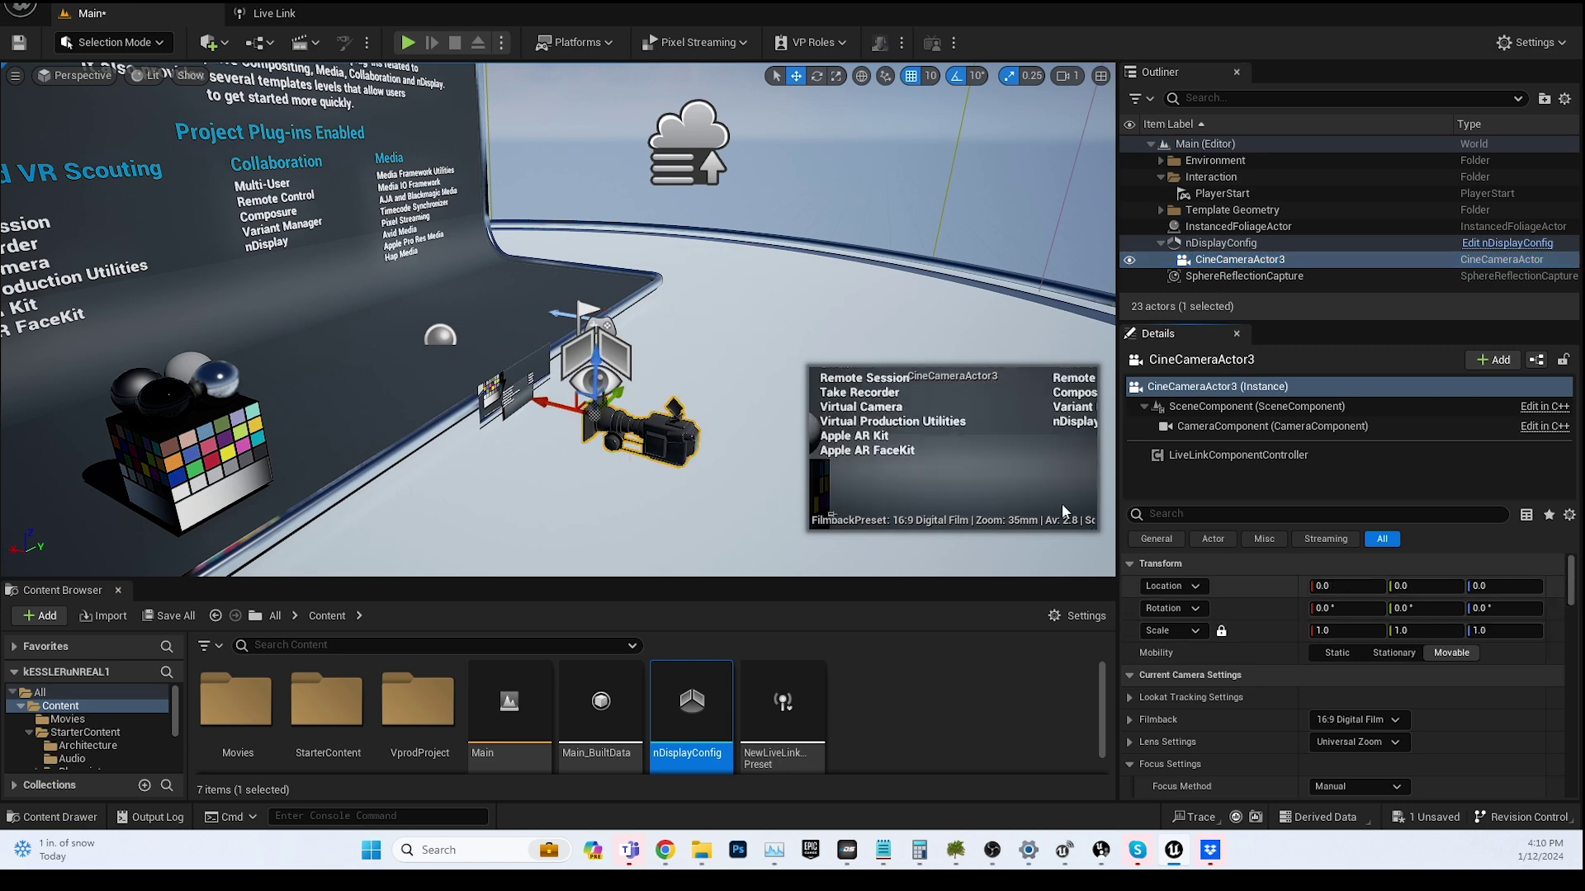
{"action": "middle_click_drag", "start_coordinate": [637, 485], "coordinate": [677, 588]}
{"action": "right_click_drag", "start_coordinate": [628, 371], "coordinate": [488, 310]}
{"action": "key", "text": "f"}
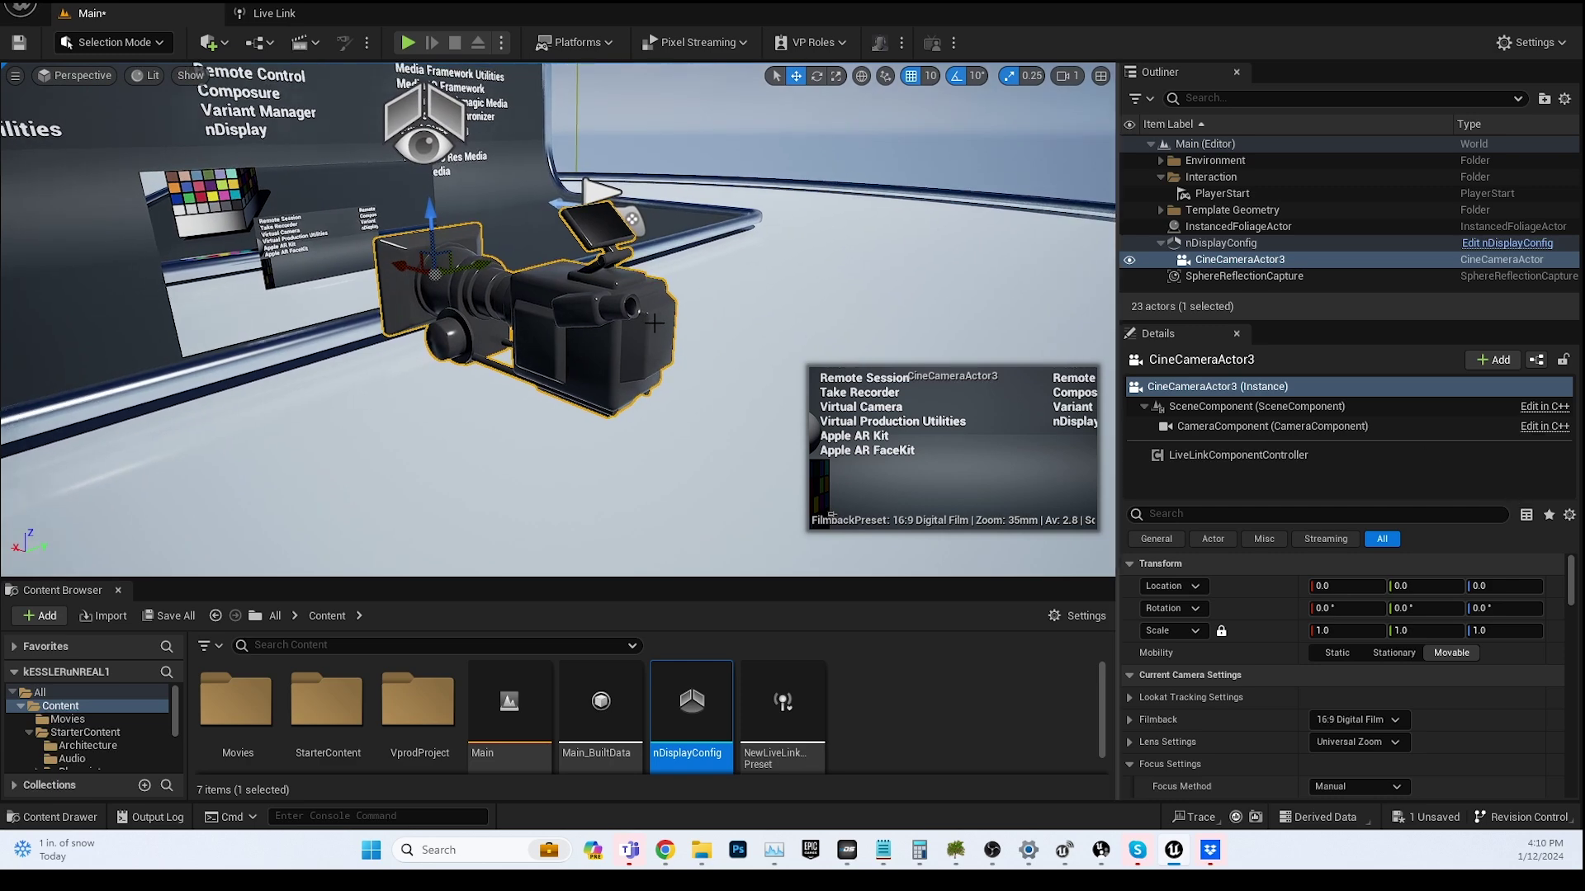
Step: Set the subject representation of CineCameraActor3's LiveLinkComponentController to Camera 1 and inspect the camera's offset
{"action": "left_click", "coordinate": [1212, 453]}
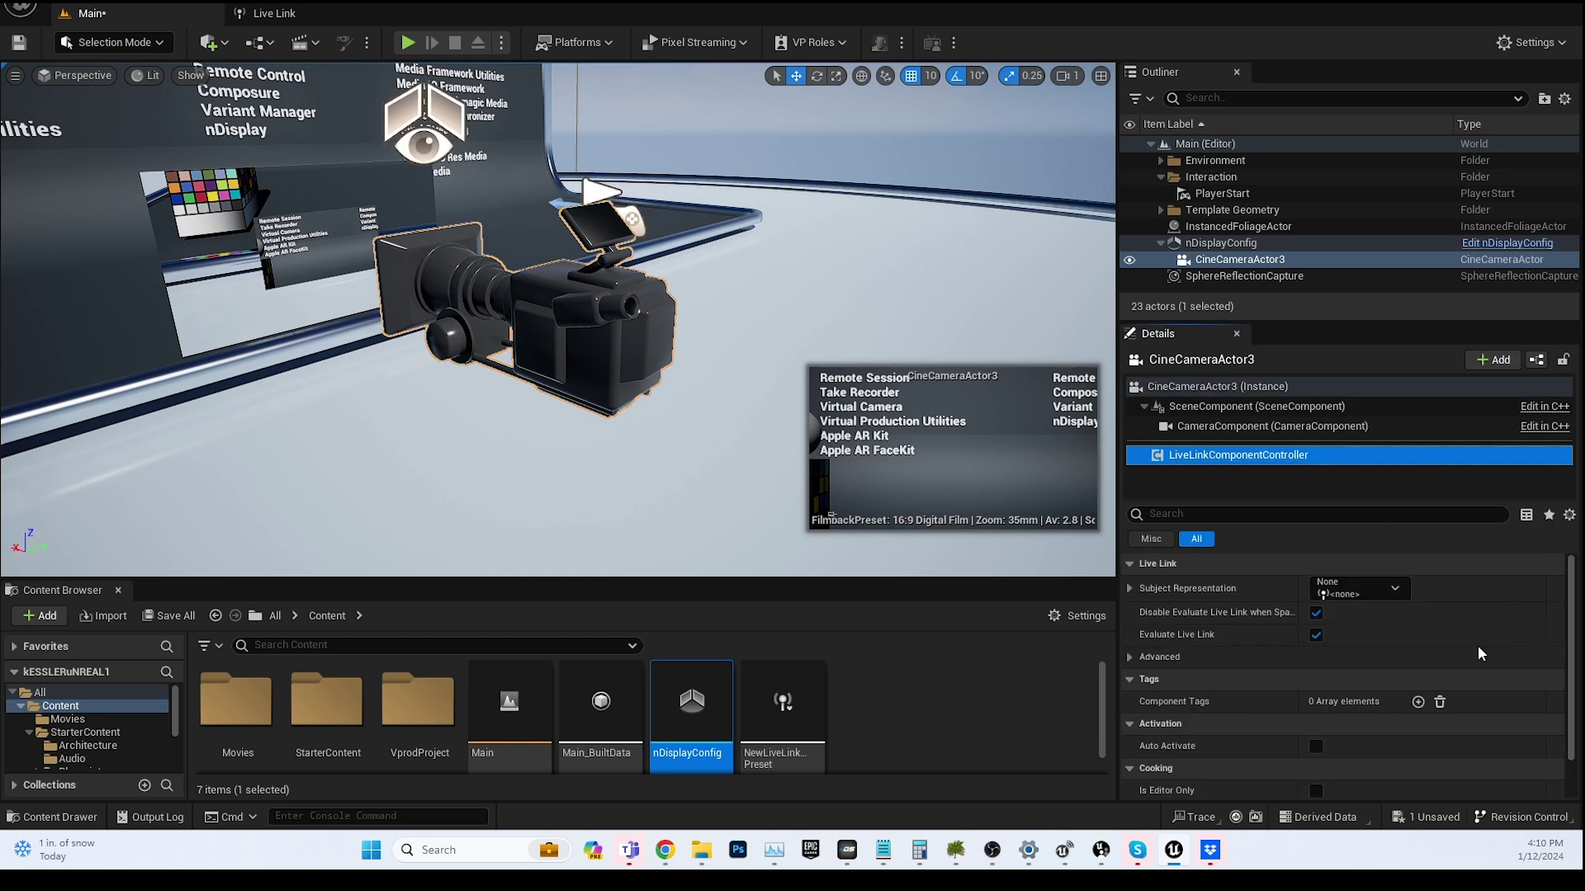
{"action": "left_click", "coordinate": [1400, 587]}
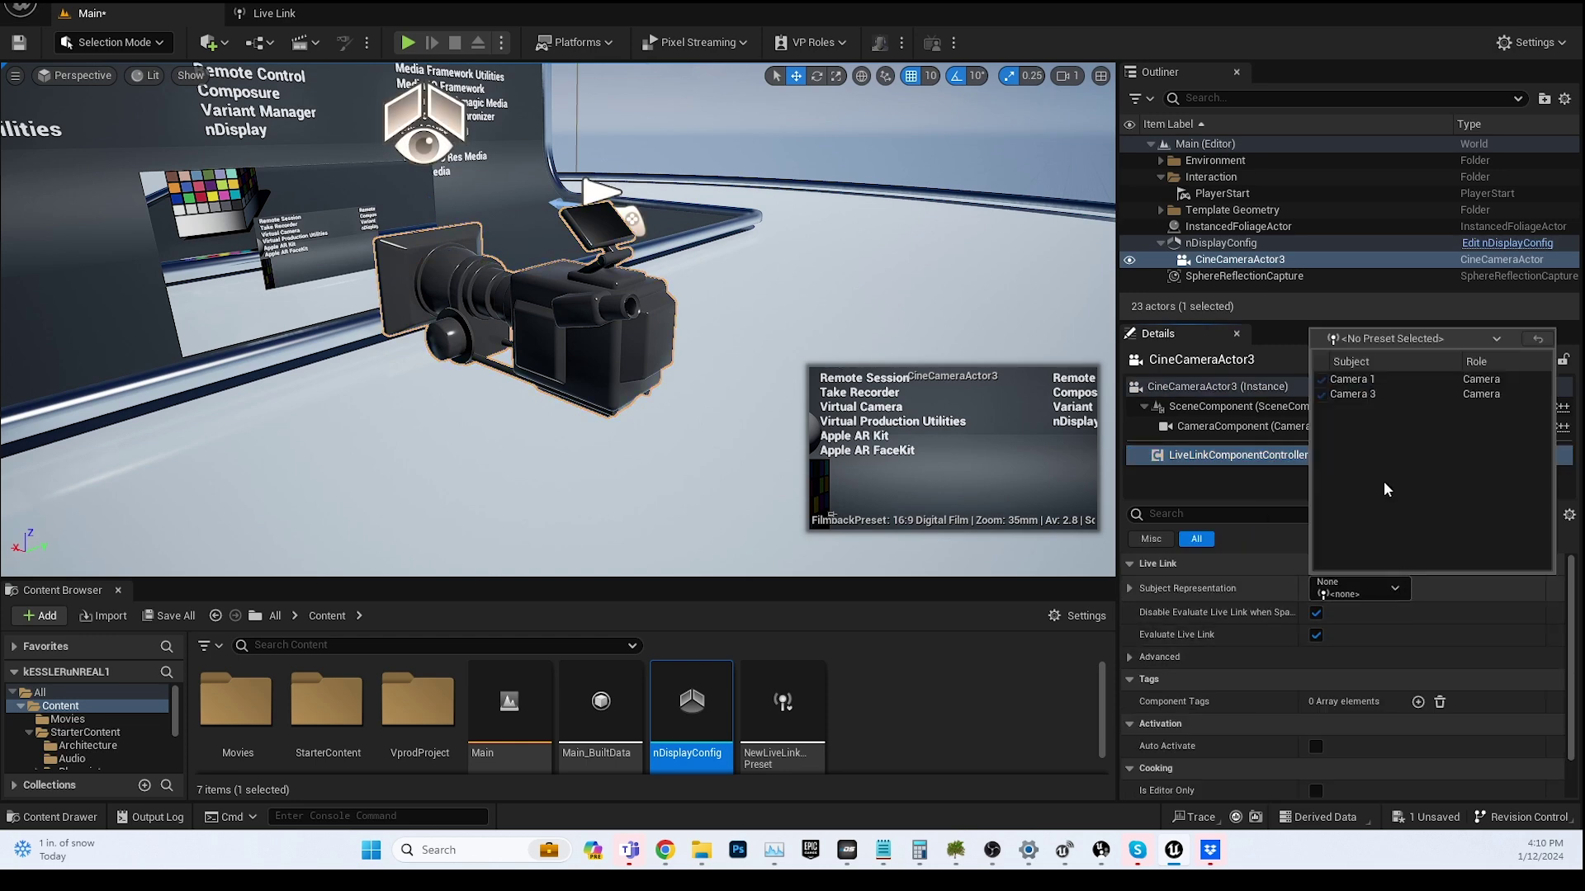
{"action": "left_click", "coordinate": [1370, 381]}
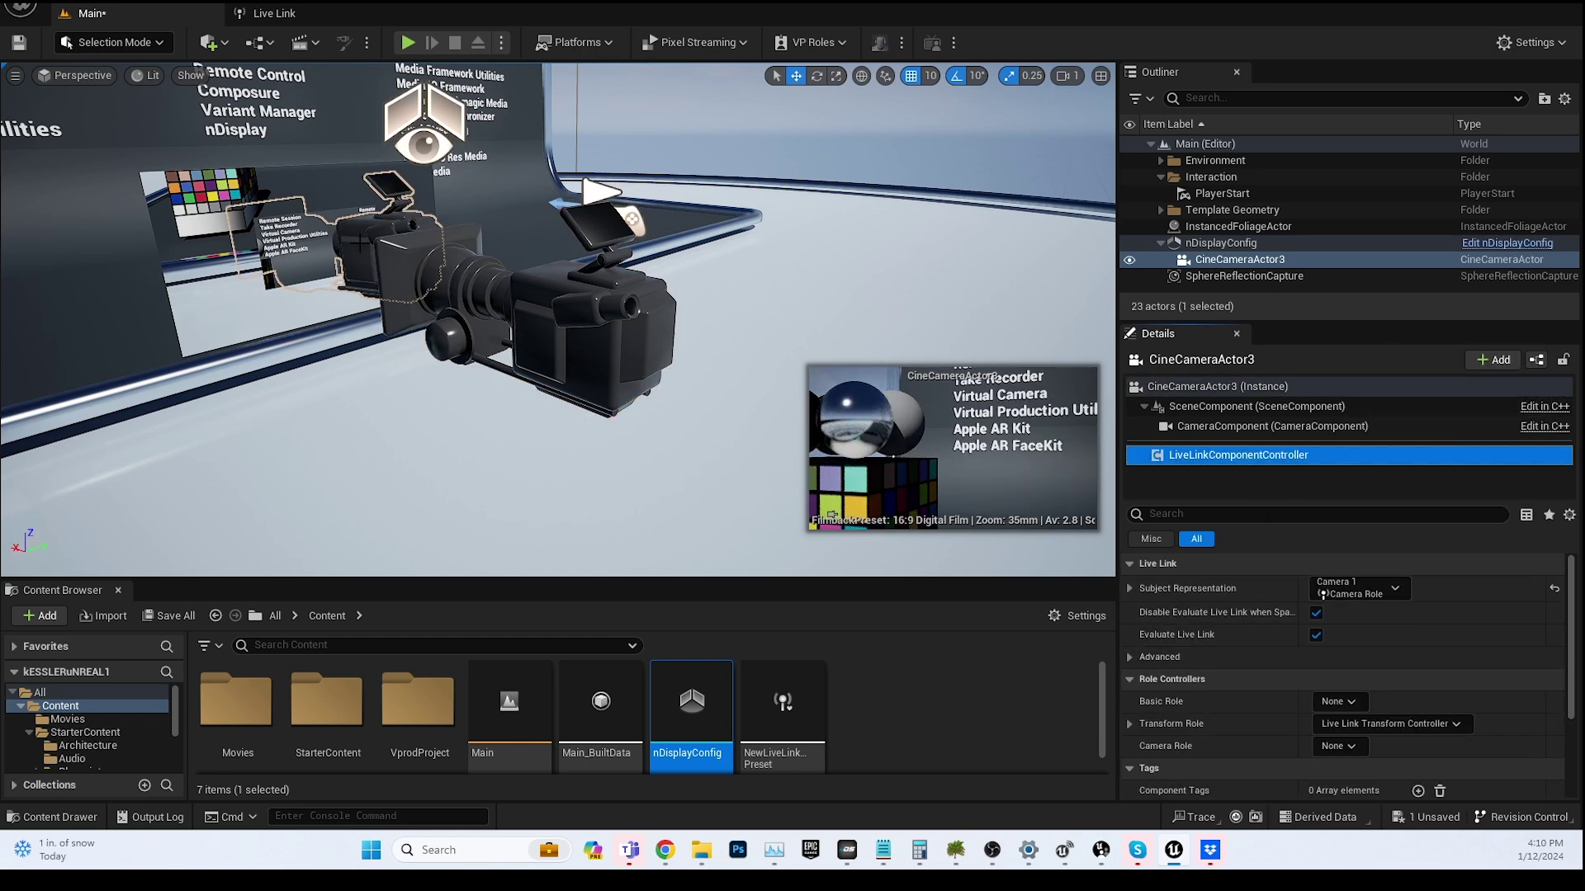
{"action": "left_click_drag", "start_coordinate": [695, 398], "coordinate": [825, 503], "text": "alt"}
{"action": "key", "text": "d"}
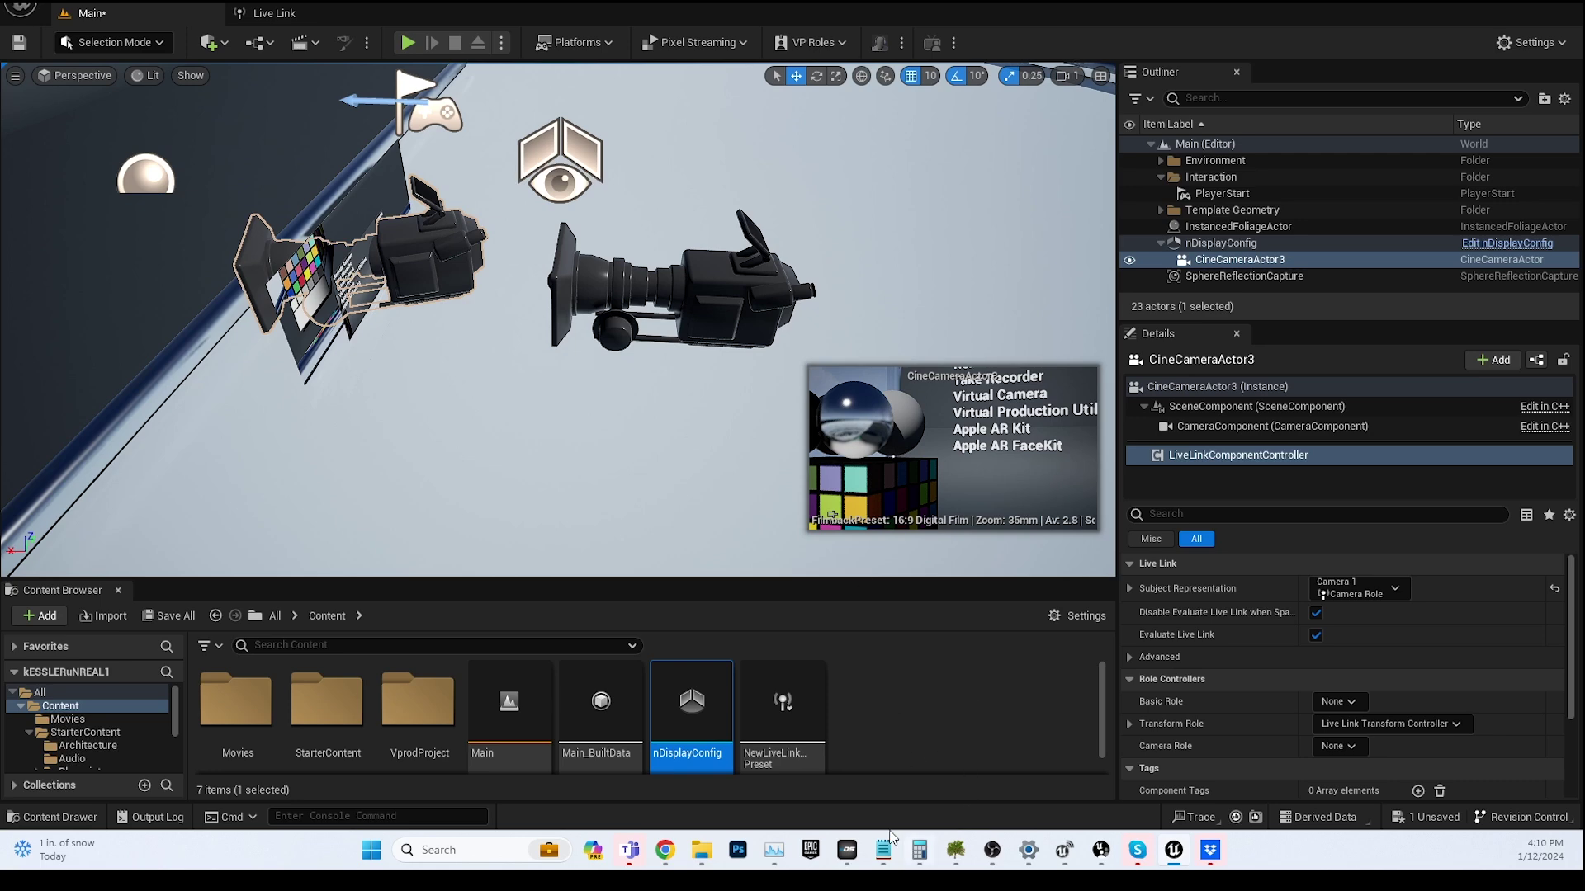
Step: Switch to Kessler kOS and set the camera ID of the Pan, Tilt and x Position connections to 2 in the Unreal Engine setup
{"action": "left_click", "coordinate": [845, 852]}
{"action": "left_click_drag", "start_coordinate": [1192, 97], "coordinate": [471, 80]}
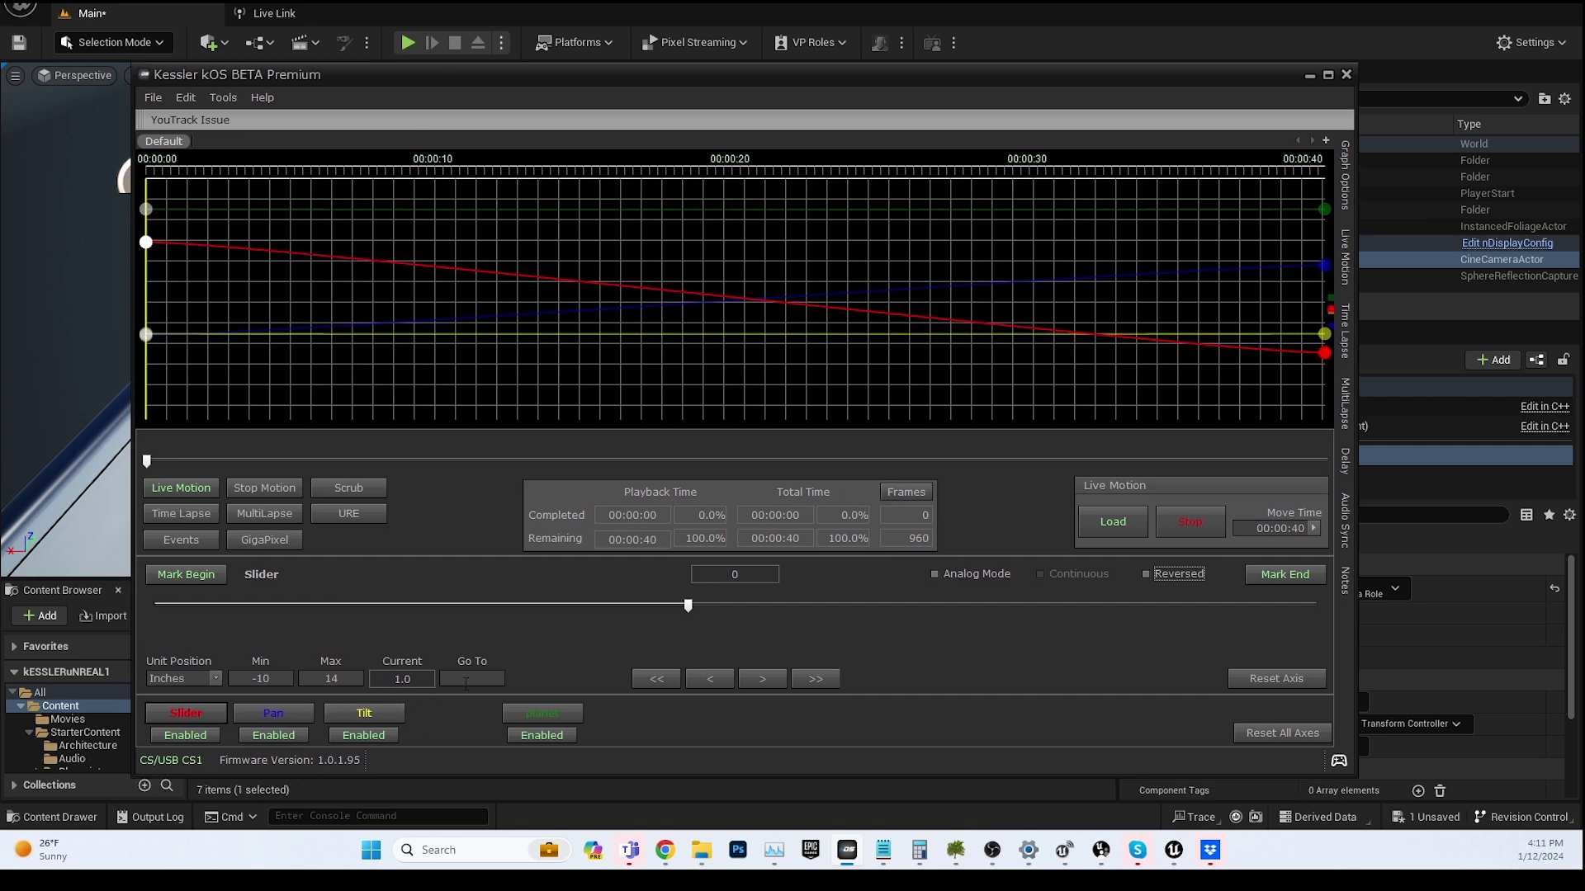
{"action": "left_click", "coordinate": [354, 511]}
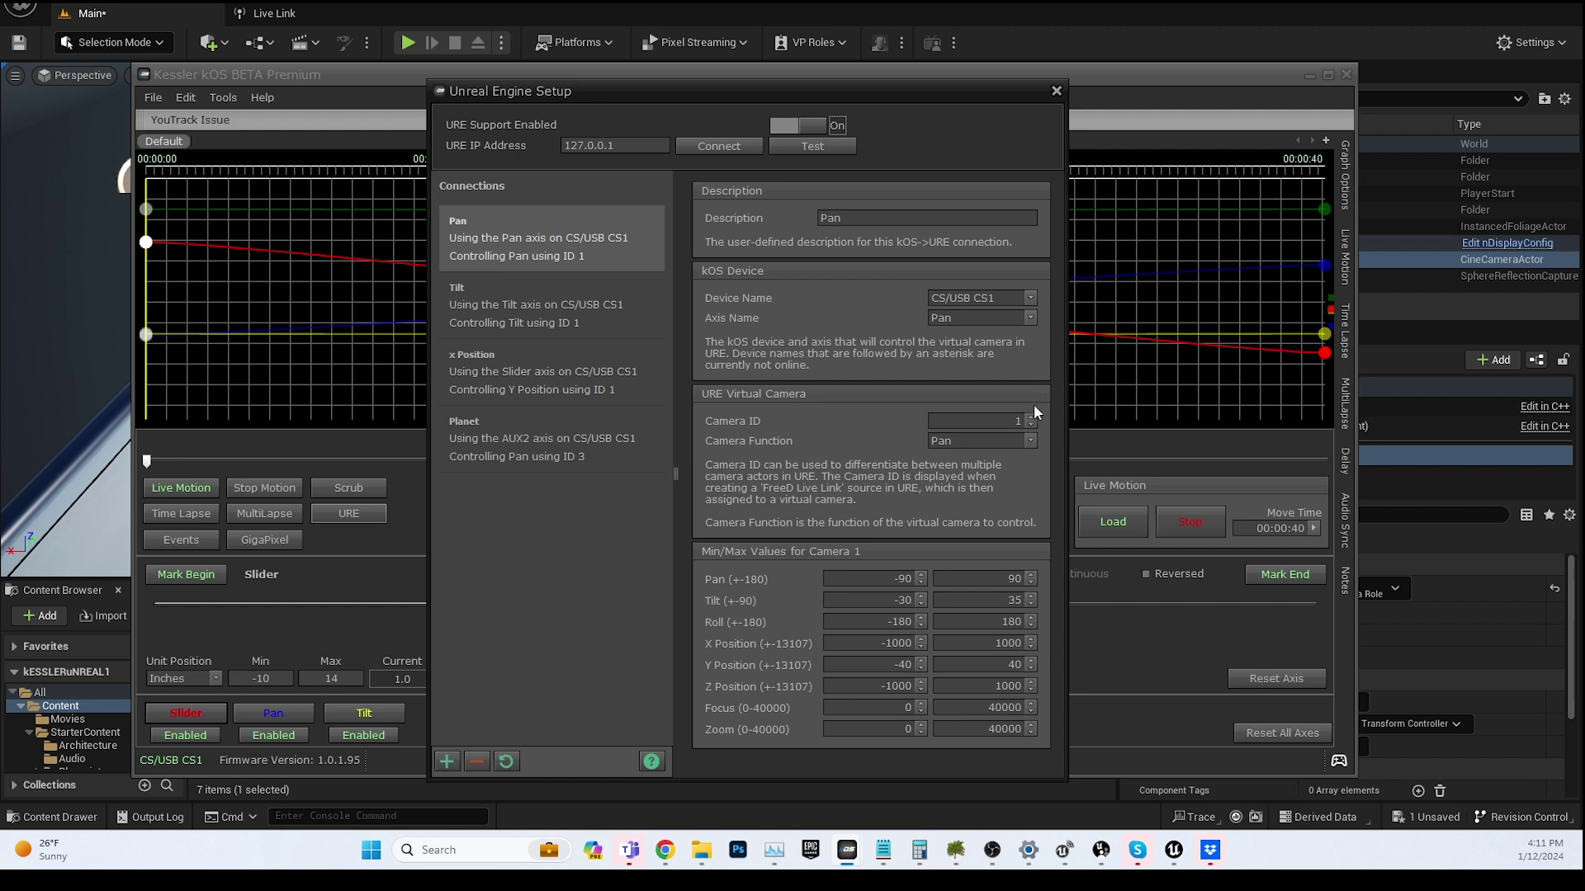
{"action": "left_click", "coordinate": [569, 323]}
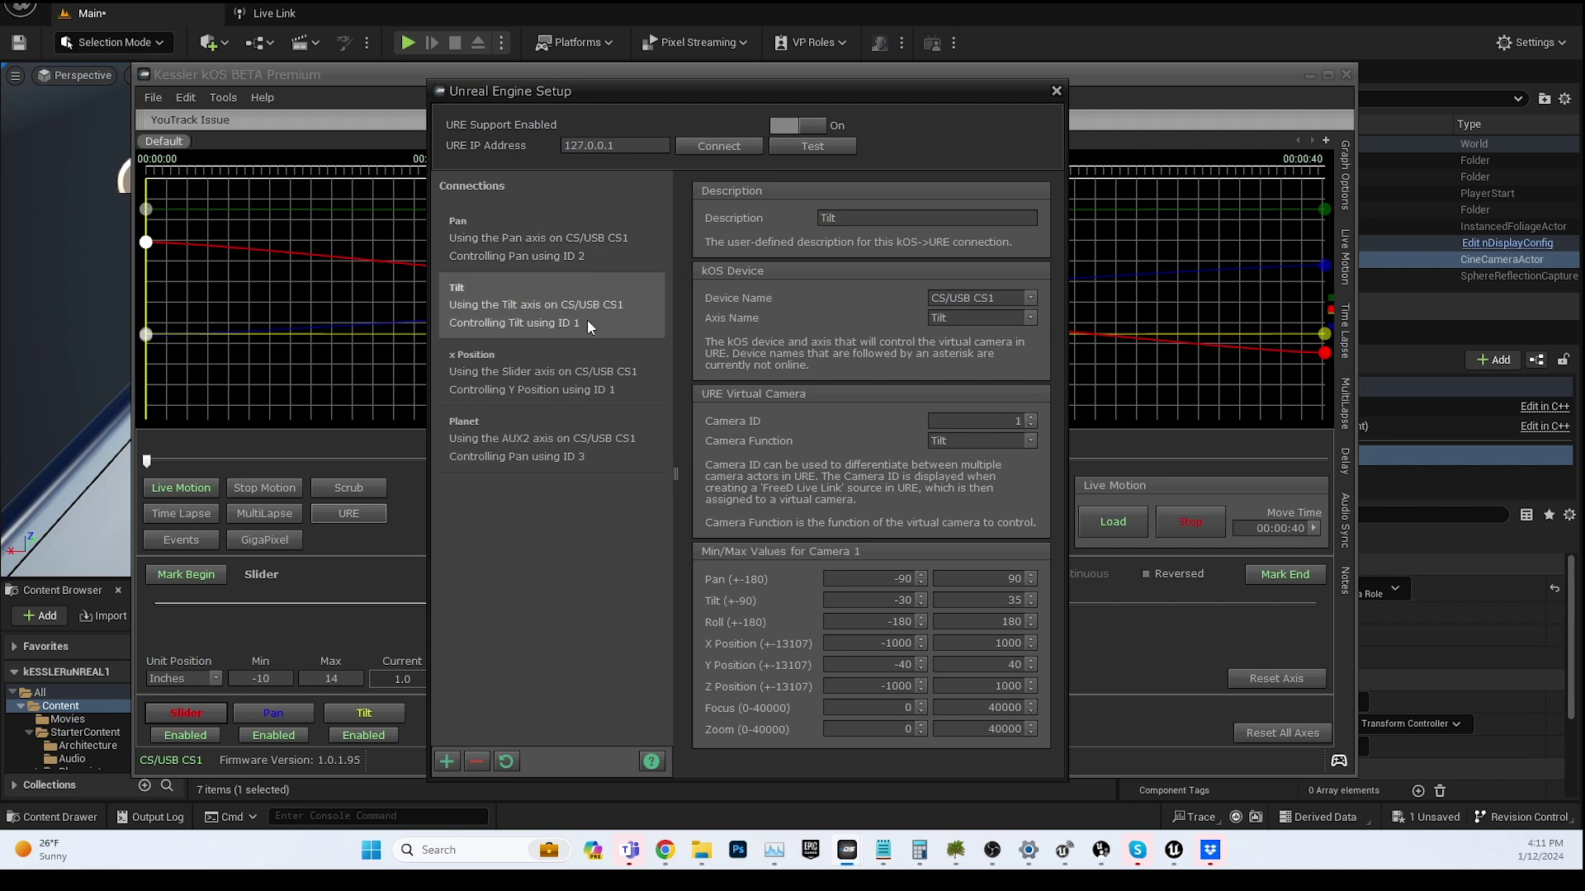
{"action": "left_click", "coordinate": [576, 402]}
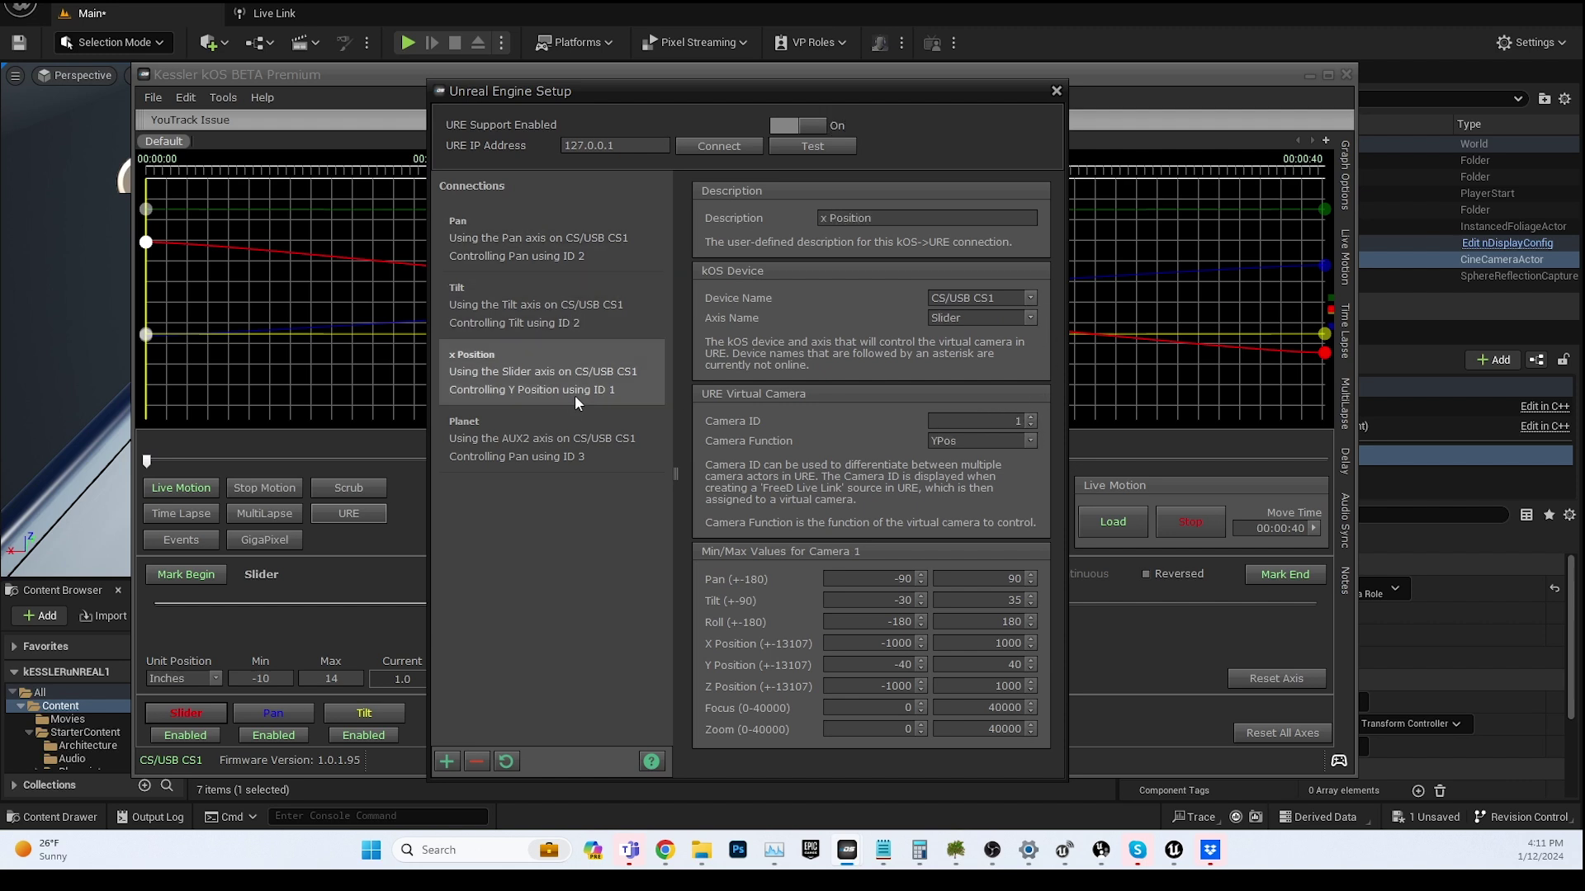
{"action": "left_click", "coordinate": [578, 448]}
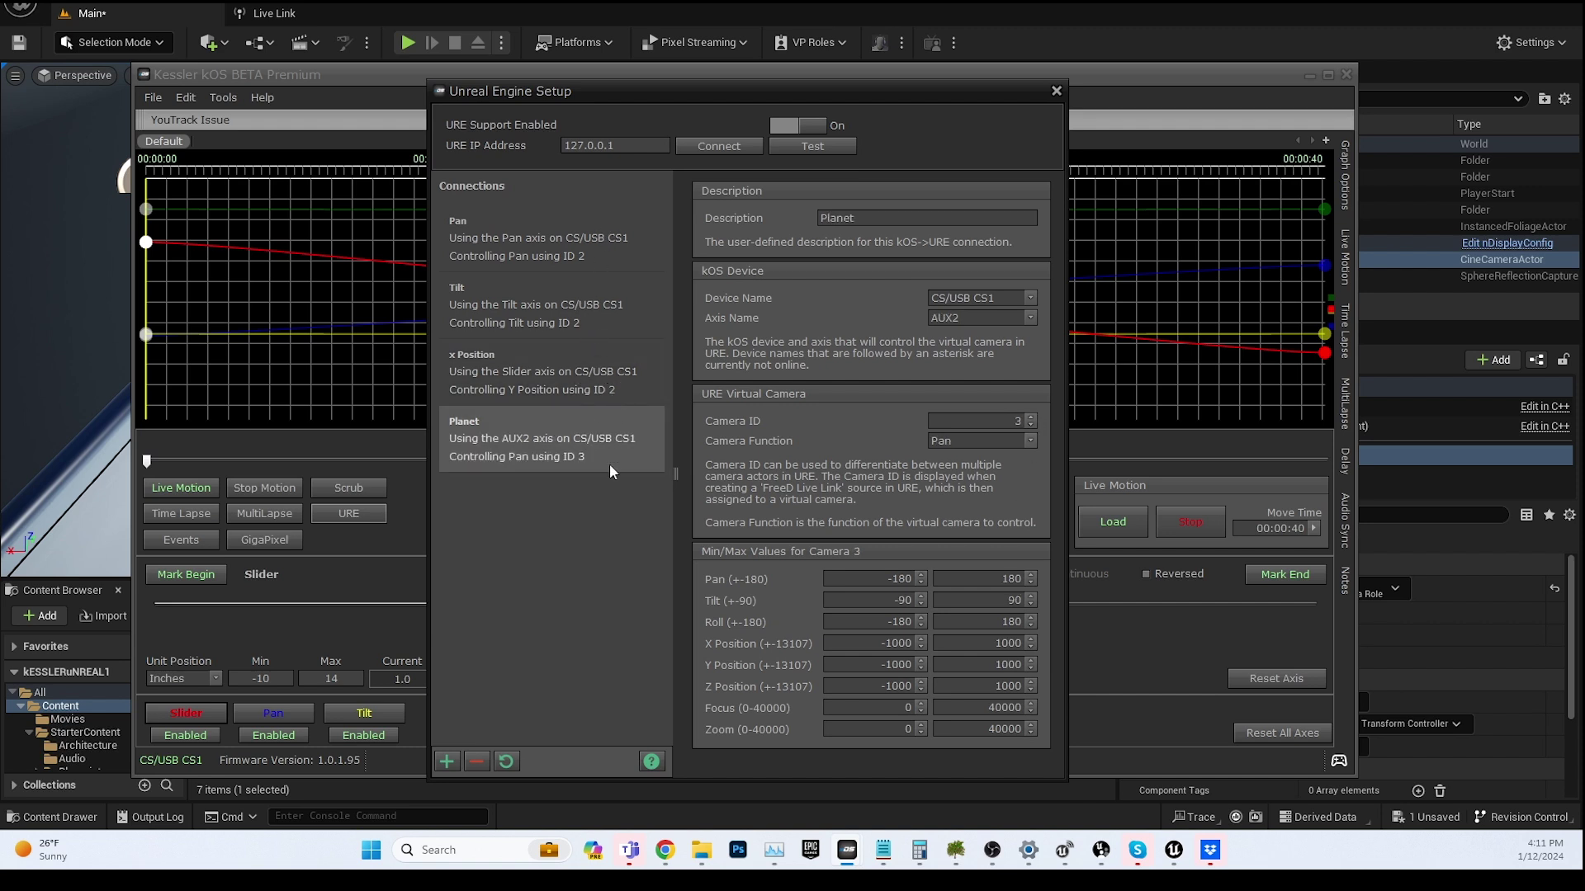
Step: Review the Pan, Tilt and x Position connections and the URE support switch, and close the Unreal Engine setup
{"action": "left_click", "coordinate": [617, 389]}
{"action": "left_click", "coordinate": [606, 238]}
{"action": "left_click", "coordinate": [607, 305]}
{"action": "left_click", "coordinate": [609, 372]}
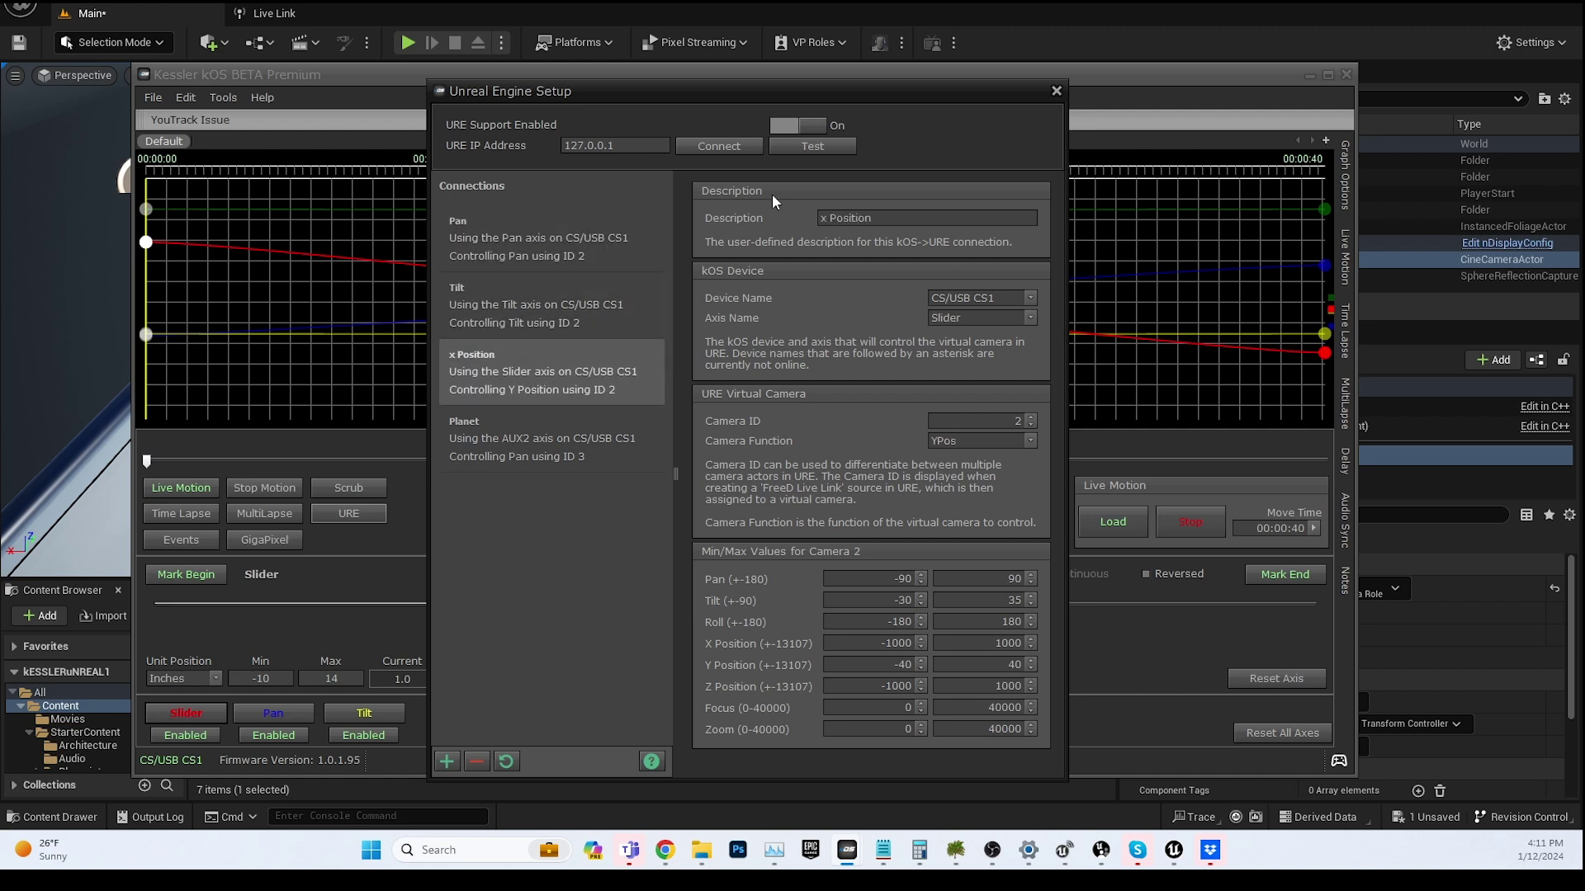
{"action": "left_click", "coordinate": [803, 126]}
{"action": "left_click", "coordinate": [1056, 91]}
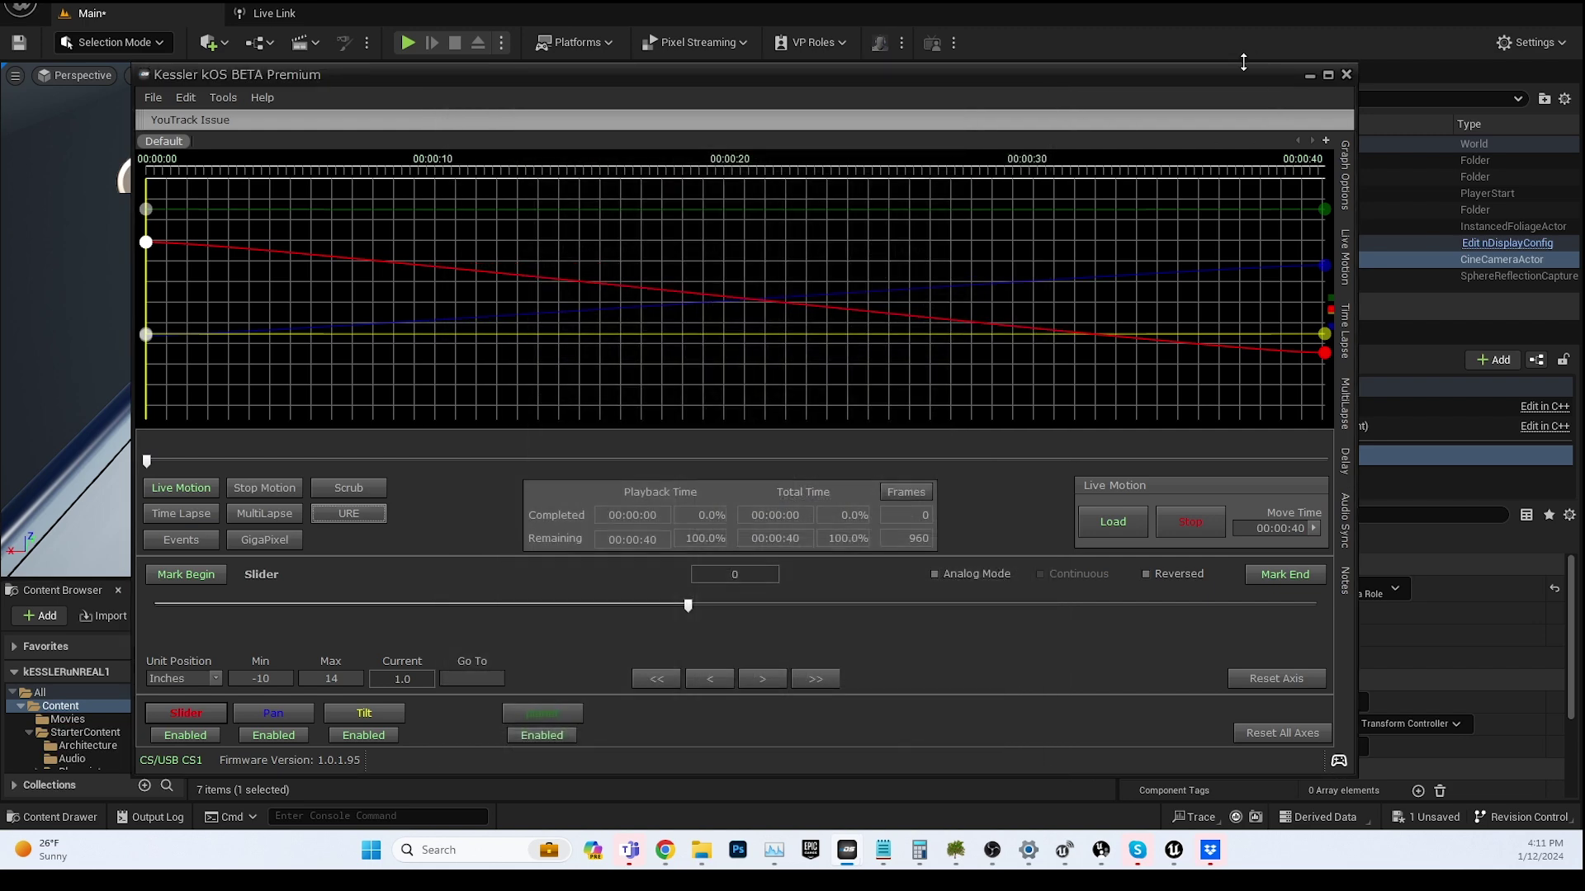
Step: Jog the Slider axis in Kessler kOS back and forth, and reposition the kOS window to uncover the Unreal viewport
{"action": "left_click_drag", "start_coordinate": [1303, 74], "coordinate": [1450, 209]}
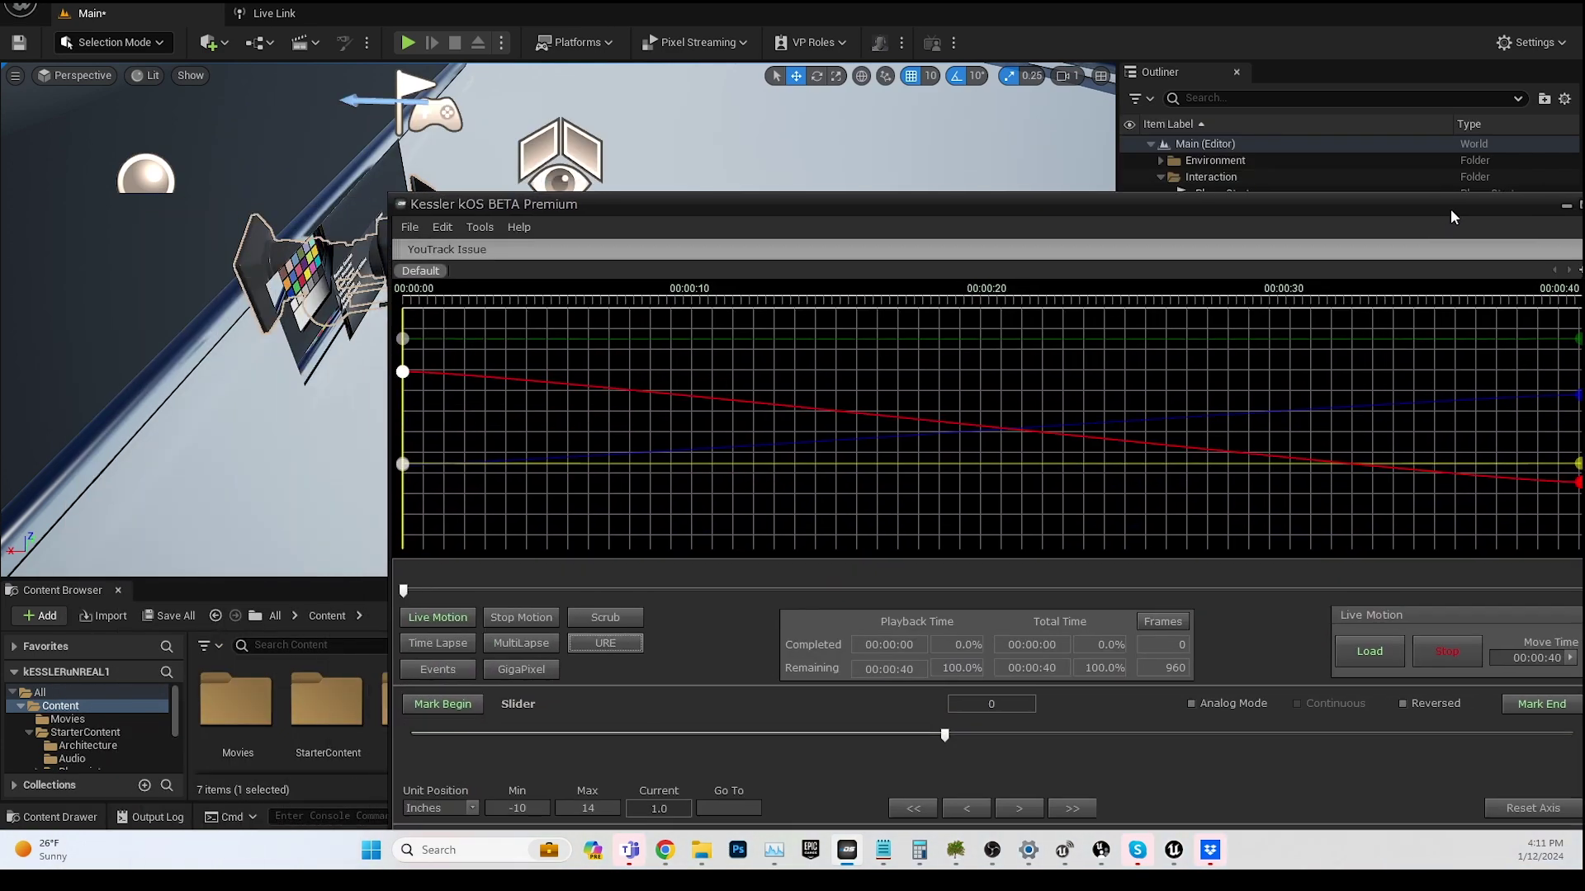
{"action": "left_click_drag", "start_coordinate": [942, 734], "coordinate": [850, 738]}
{"action": "left_click_drag", "start_coordinate": [956, 749], "coordinate": [952, 740]}
{"action": "left_click_drag", "start_coordinate": [879, 206], "coordinate": [671, 428]}
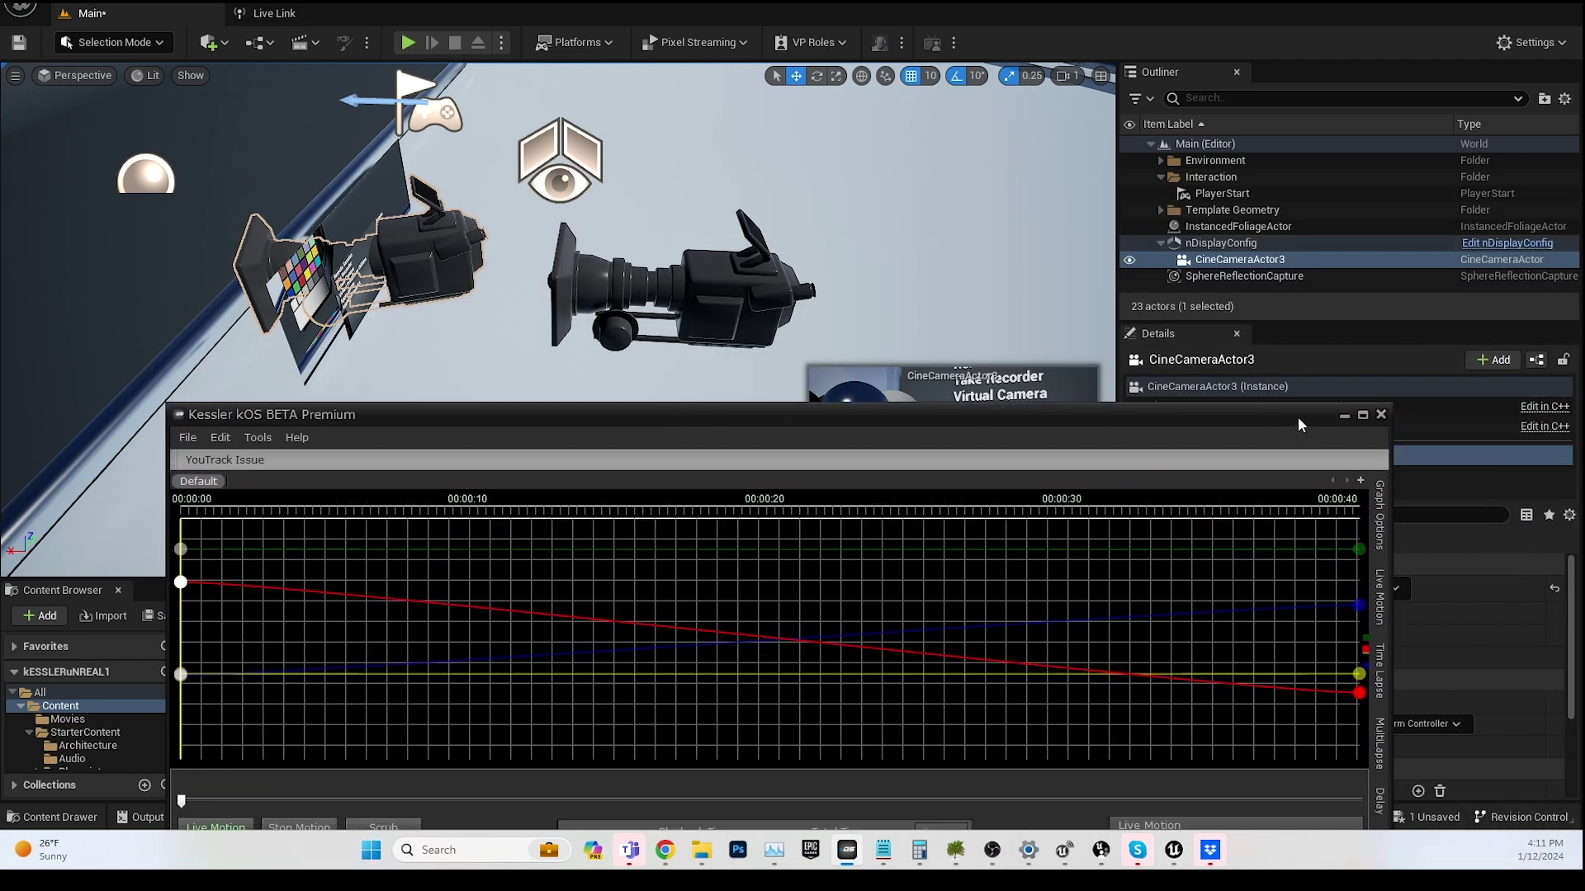
Step: Switch back to Unreal Editor and set the subject representation of CineCameraActor3's LiveLinkComponentController to Camera 2
{"action": "left_click", "coordinate": [979, 314]}
{"action": "left_click", "coordinate": [1273, 449]}
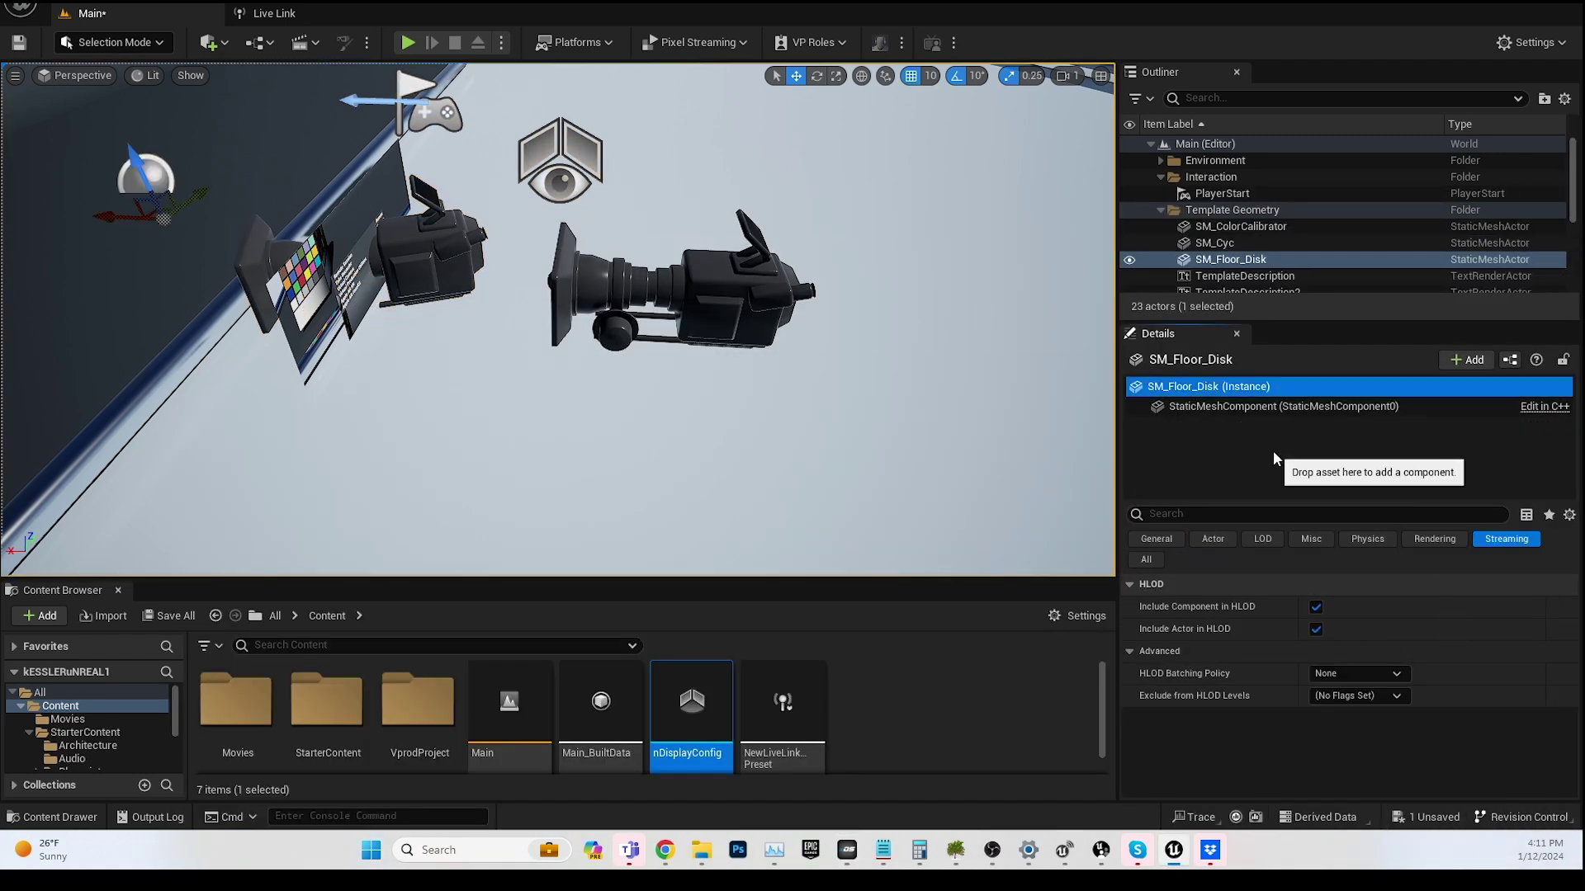
{"action": "left_click", "coordinate": [1150, 143]}
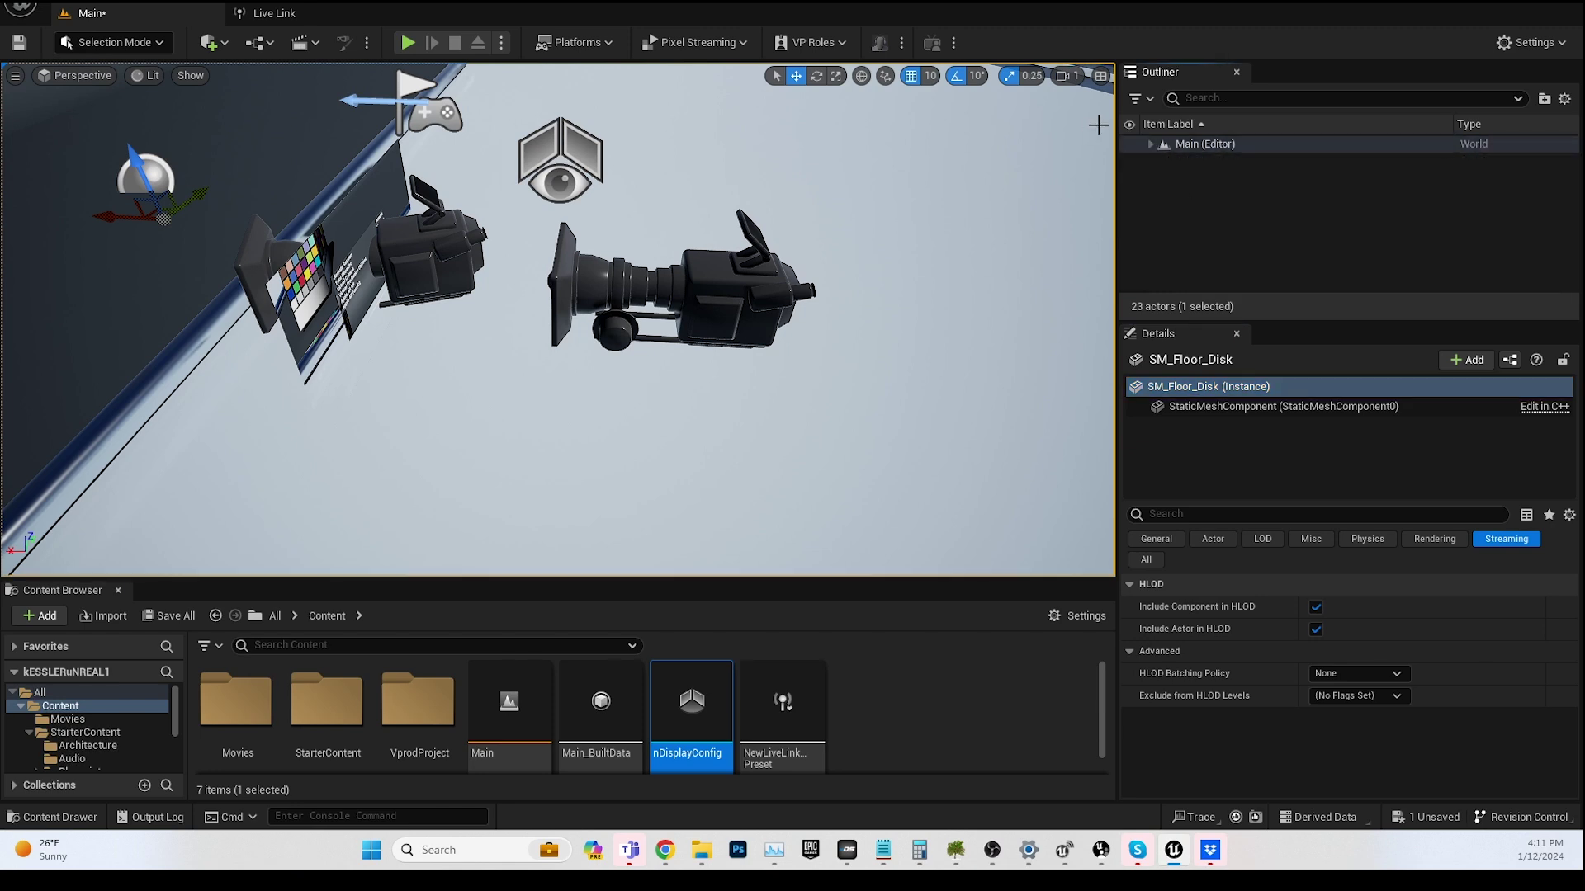
{"action": "left_click", "coordinate": [1148, 144]}
{"action": "left_click", "coordinate": [1160, 210]}
{"action": "left_click", "coordinate": [1193, 260]}
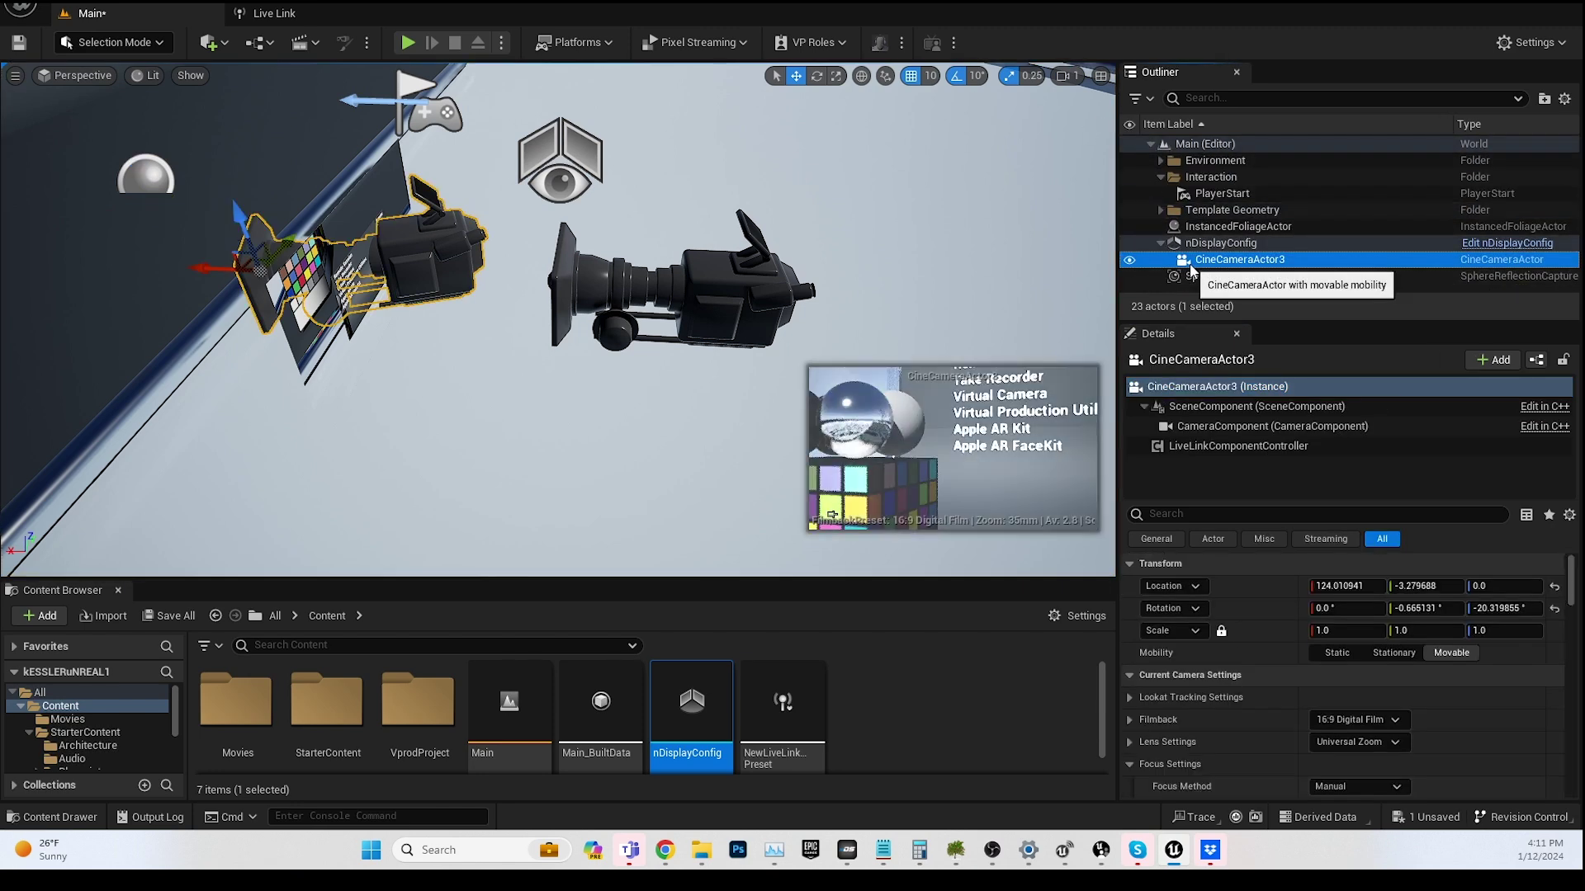
{"action": "left_click", "coordinate": [1267, 447]}
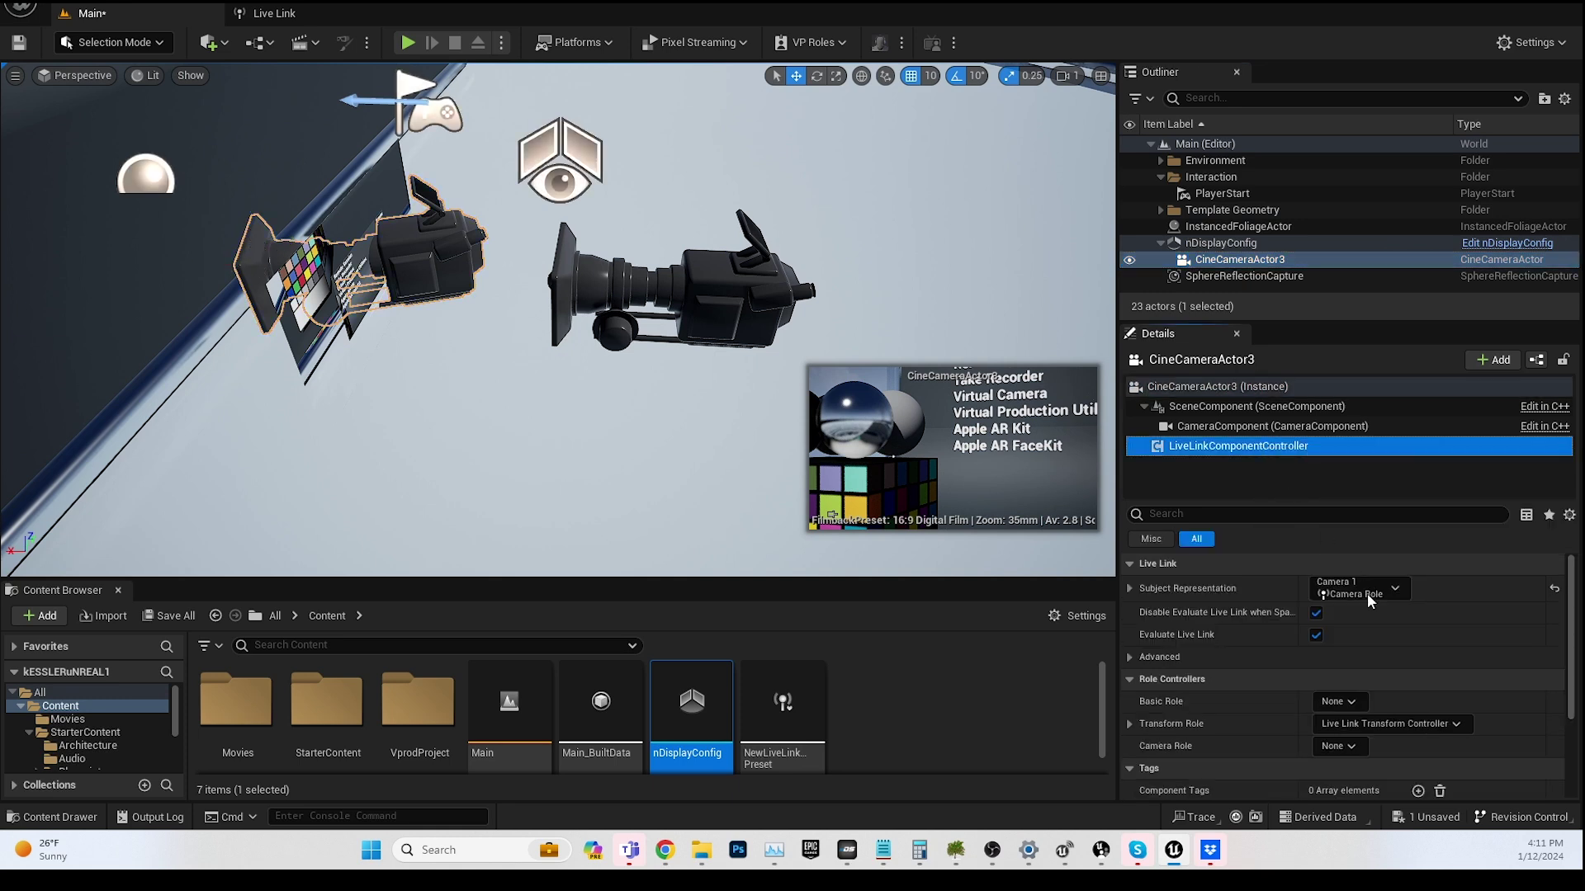
{"action": "left_click", "coordinate": [1398, 587]}
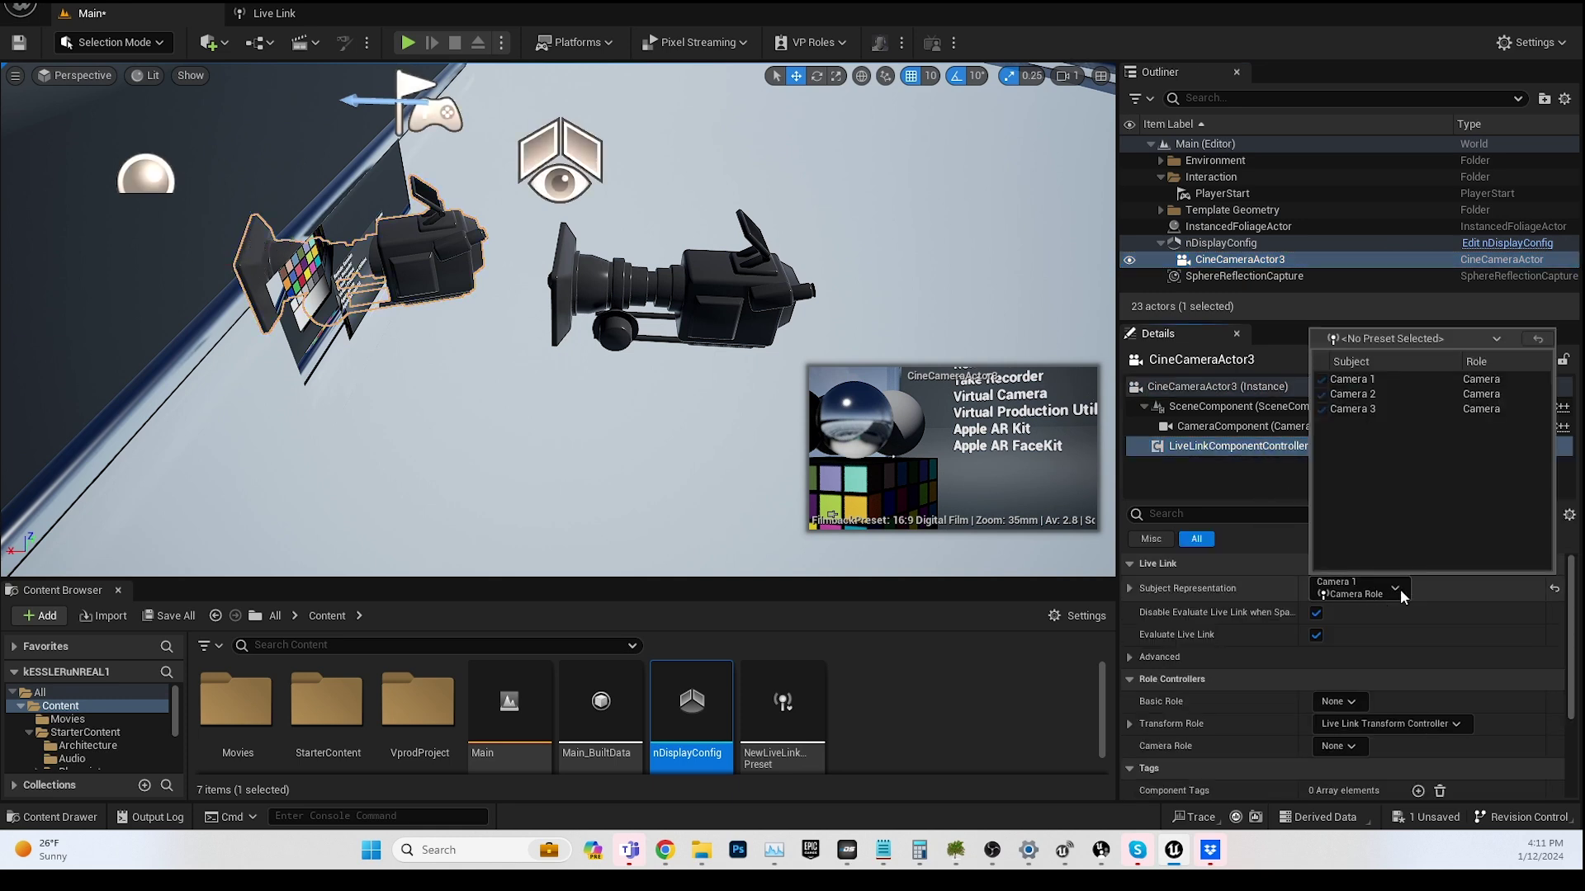
{"action": "left_click", "coordinate": [1376, 394]}
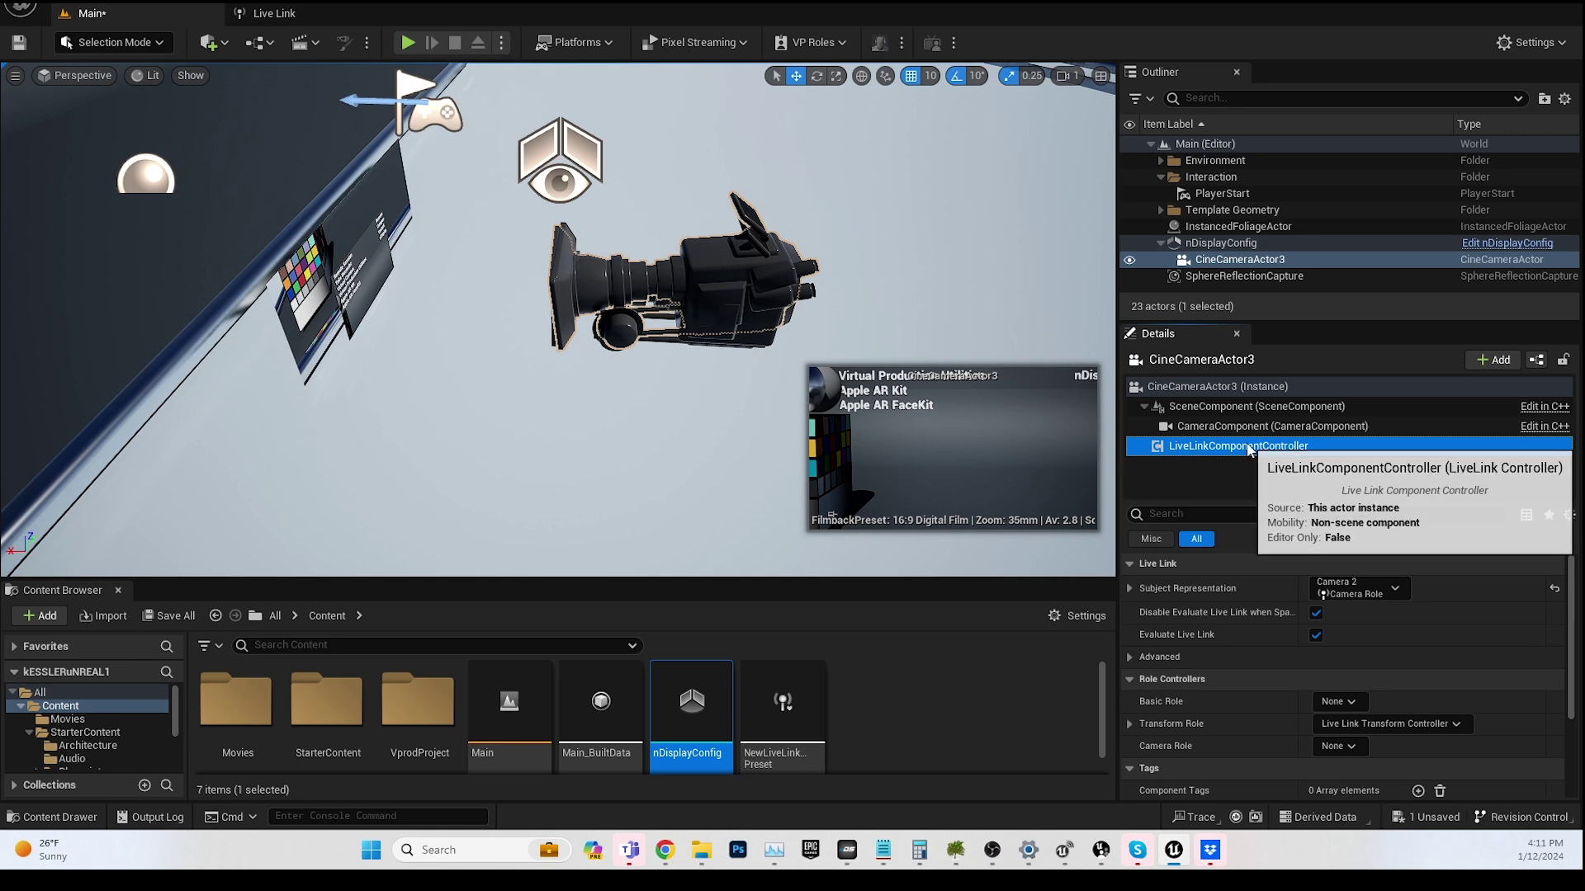
Step: Switch the camera's Live Link subject to Camera 1 and display the transform of the CineCameraActor3 instance for comparison
{"action": "left_click", "coordinate": [1403, 590]}
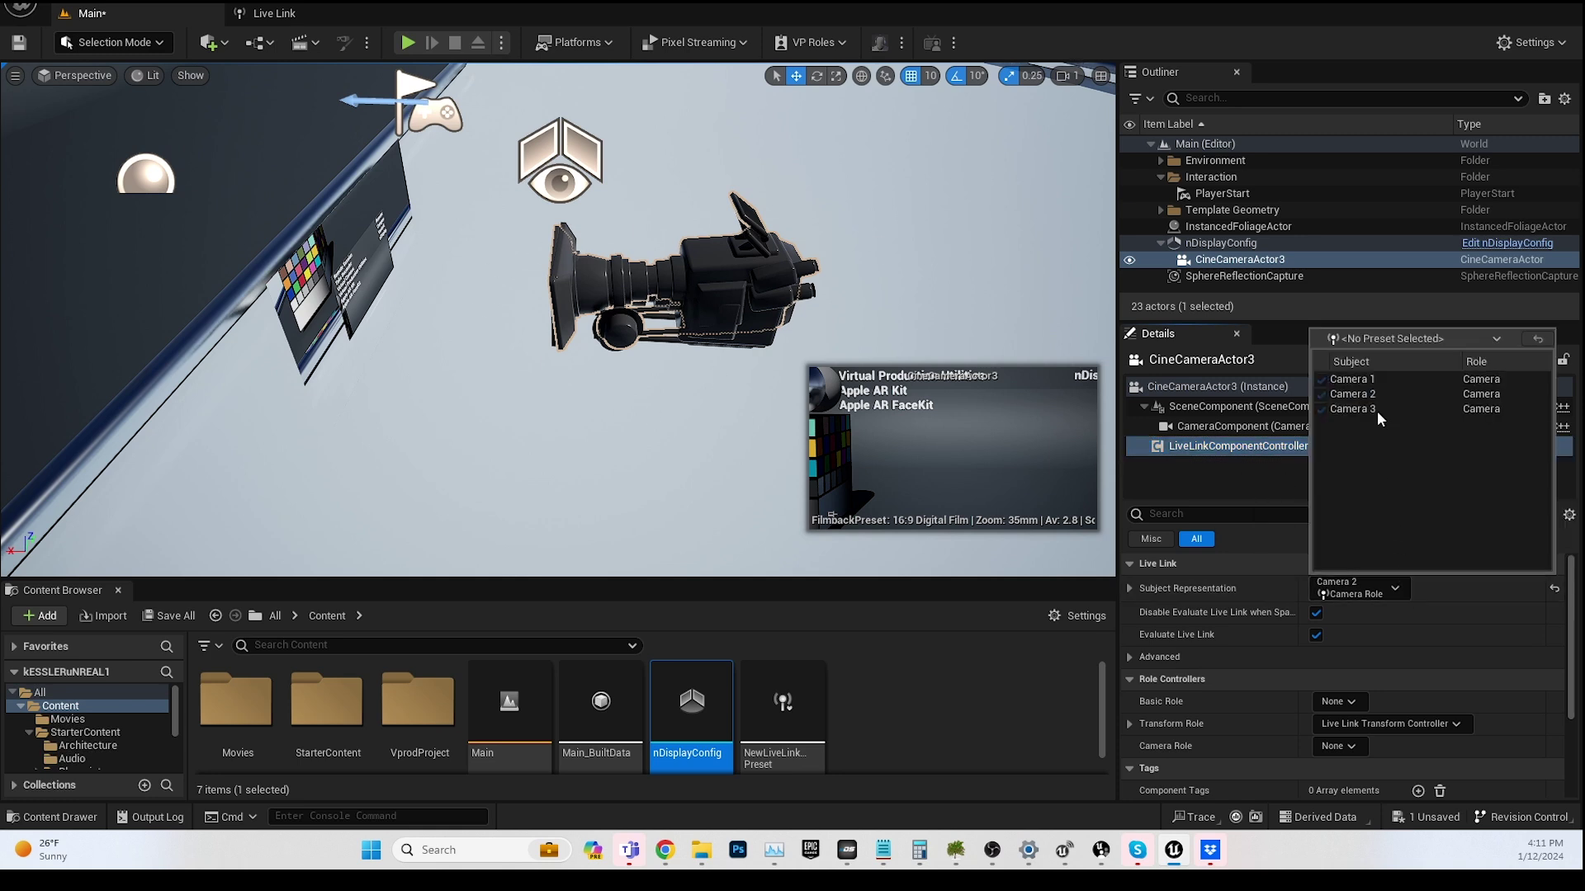
{"action": "left_click", "coordinate": [1365, 381]}
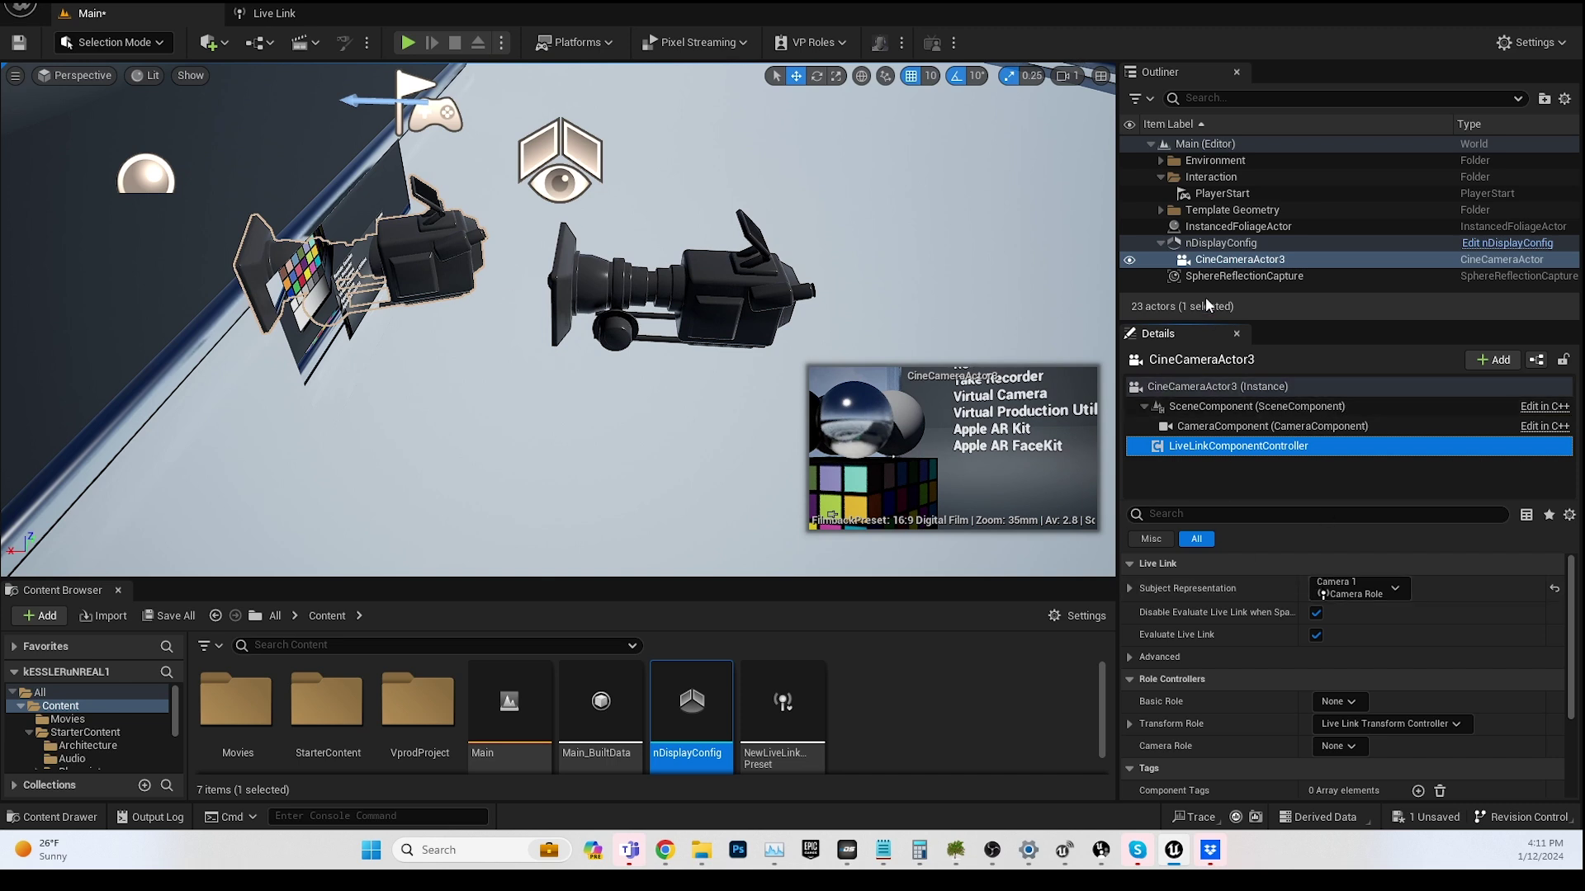
{"action": "left_click", "coordinate": [1207, 262]}
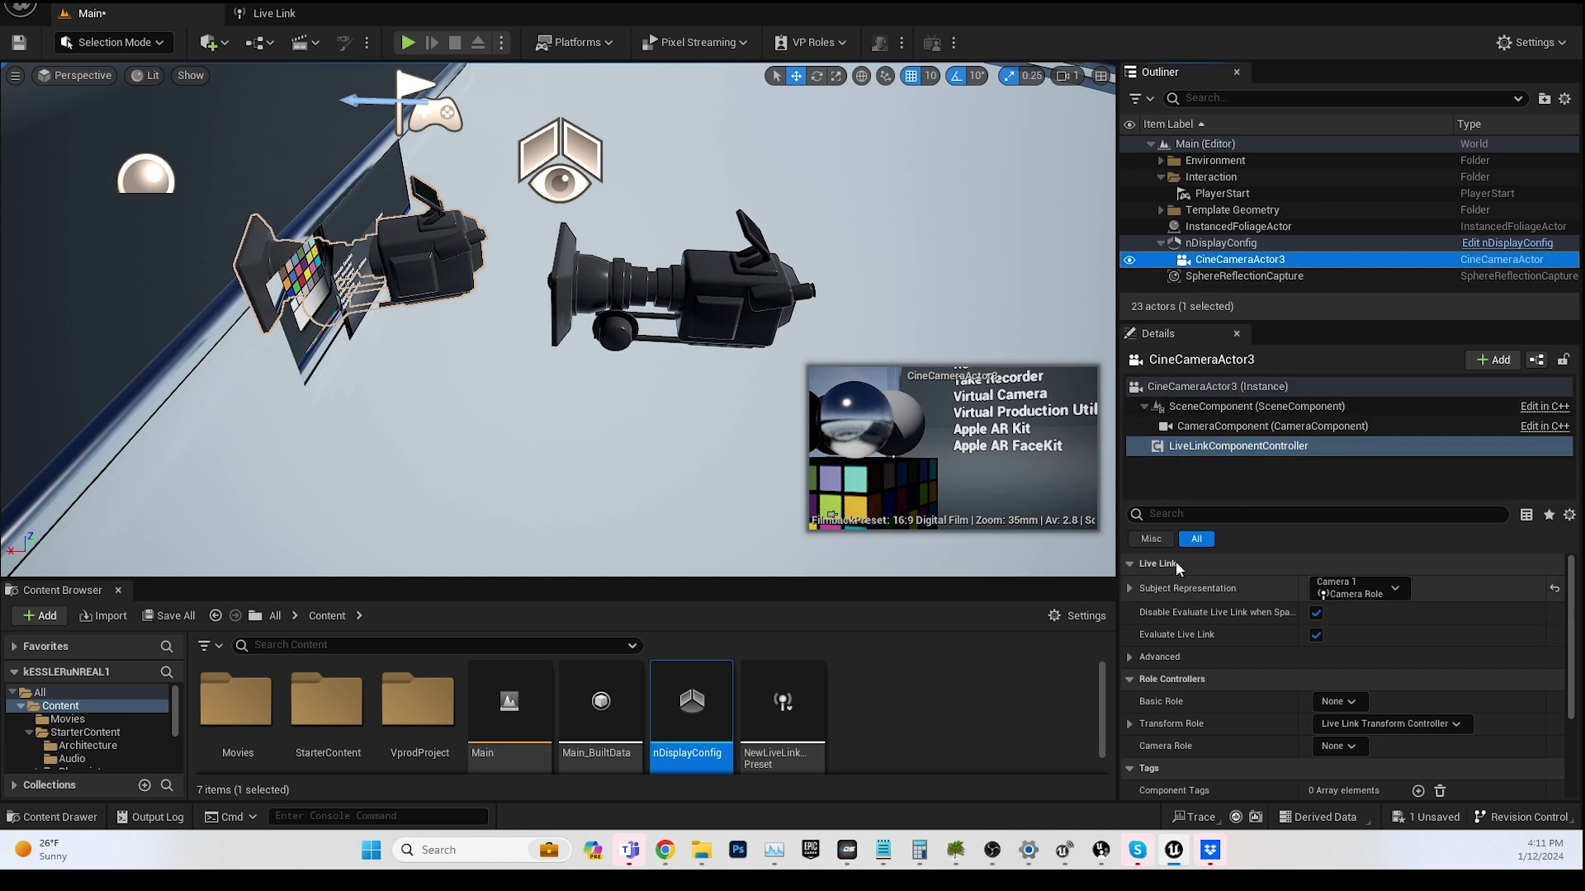
{"action": "left_click", "coordinate": [1201, 388]}
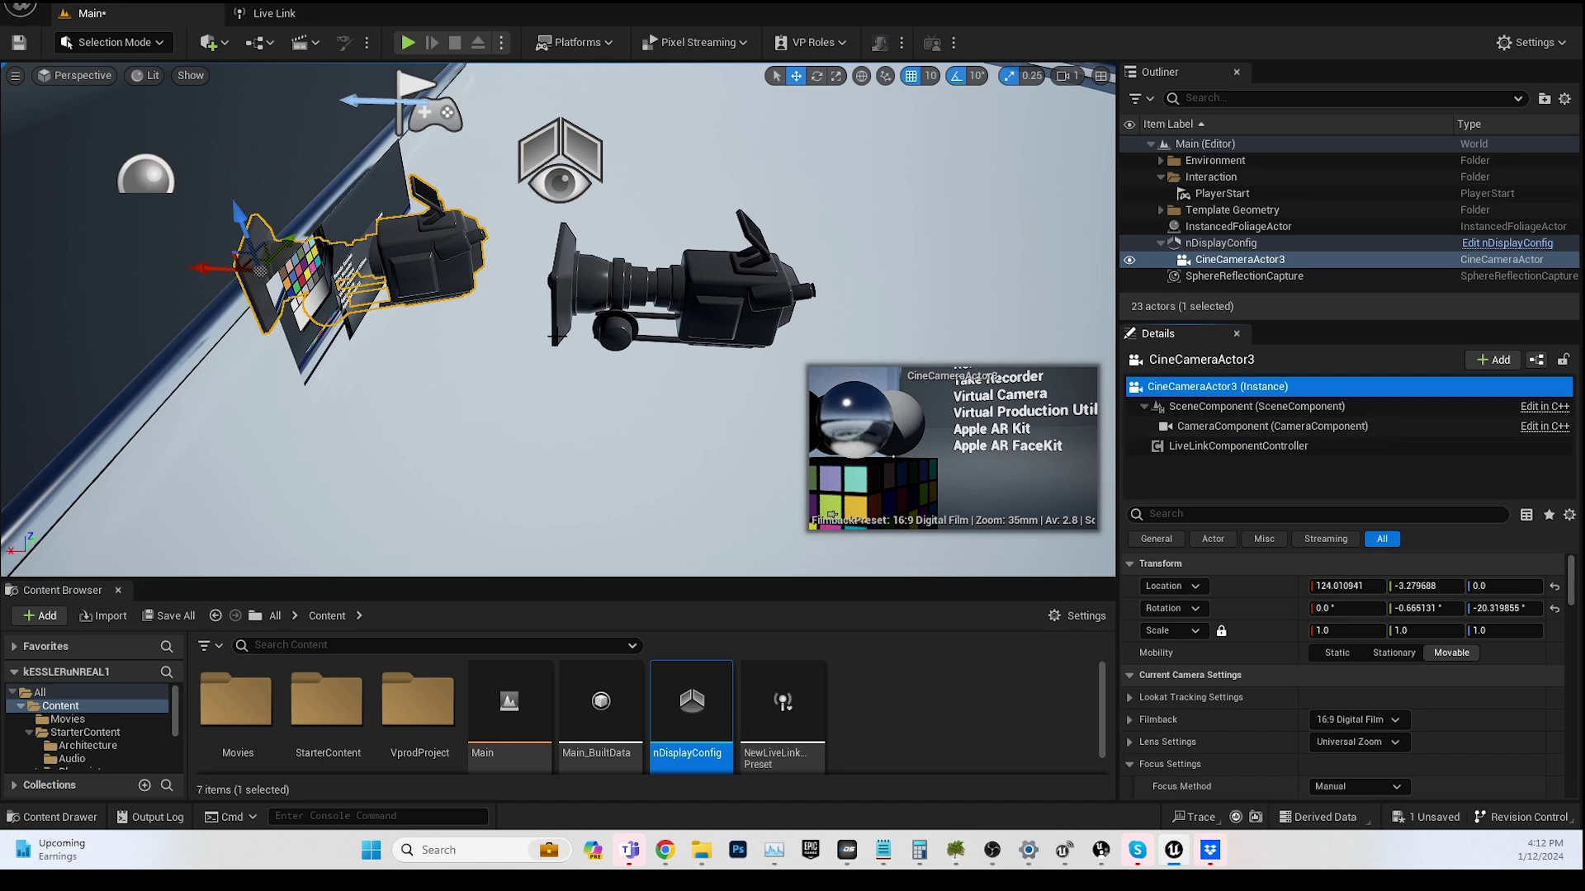
Step: Assign the Camera 2 subject to CineCameraActor3's LiveLinkComponentController again
{"action": "left_click", "coordinate": [1252, 449]}
{"action": "left_click", "coordinate": [1393, 588]}
{"action": "left_click", "coordinate": [1370, 394]}
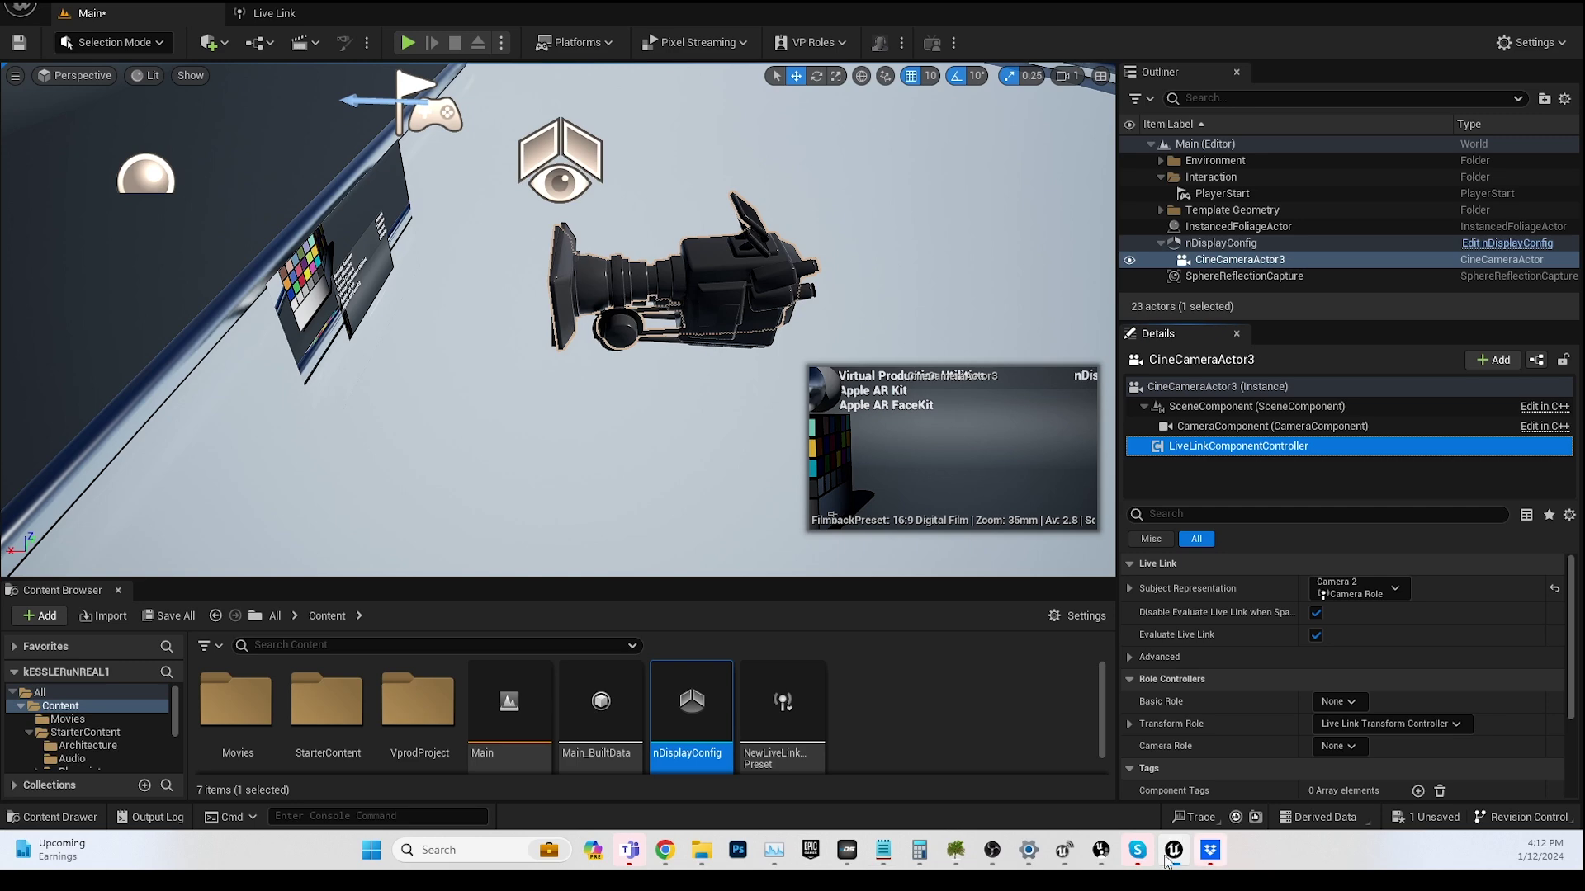
Step: Jog the Pan axis in Kessler kOS to test CineCameraActor3's response in the viewport, and return to Unreal Editor
{"action": "left_click", "coordinate": [854, 853]}
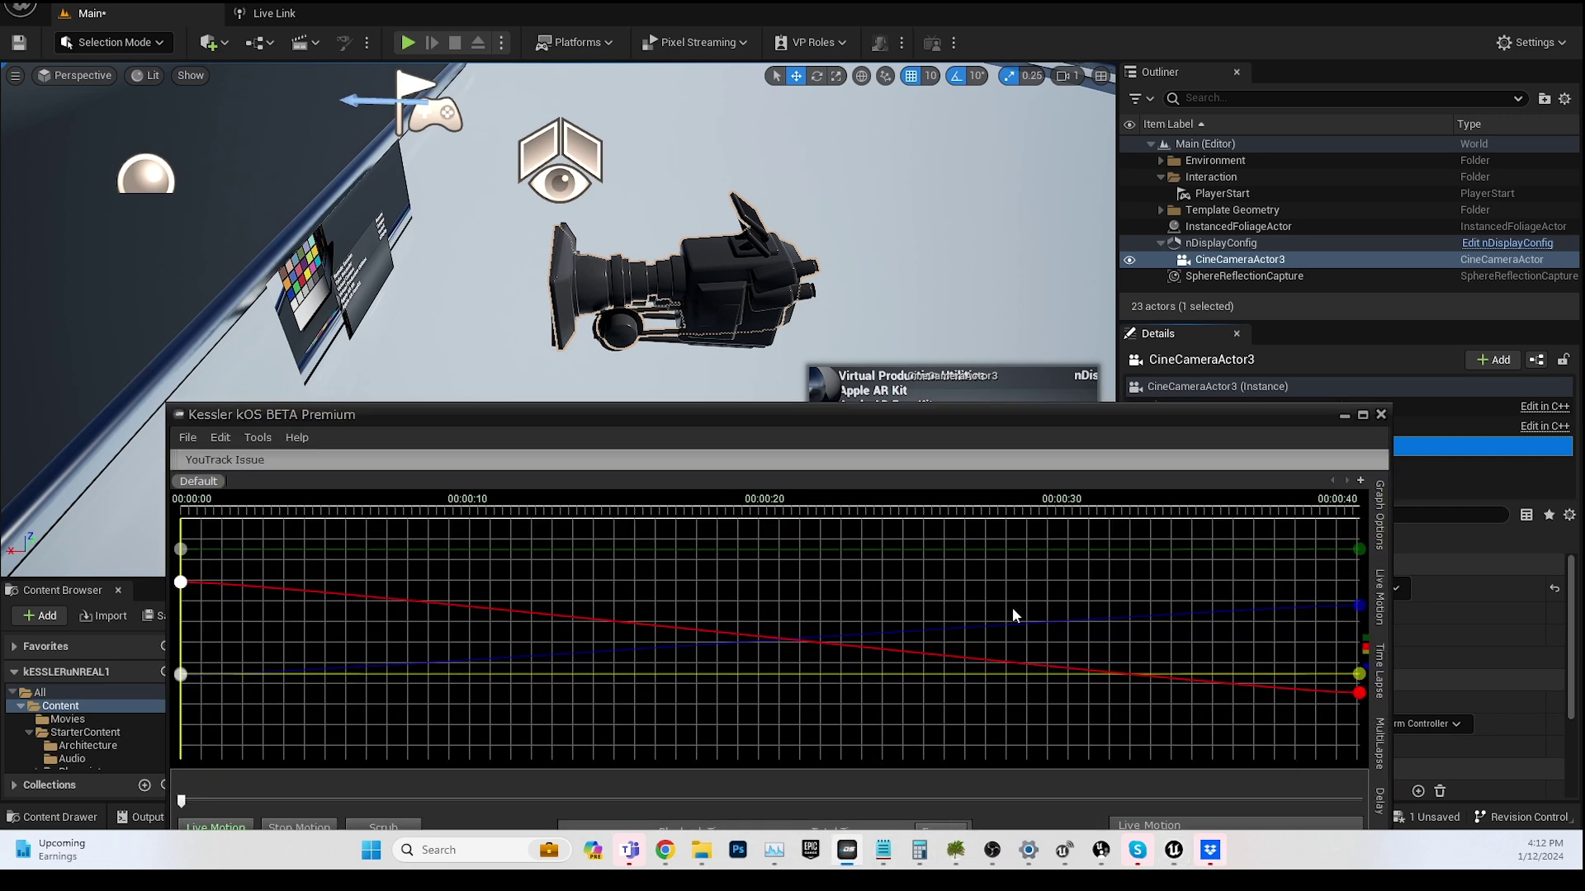
{"action": "left_click_drag", "start_coordinate": [909, 429], "coordinate": [1338, 43]}
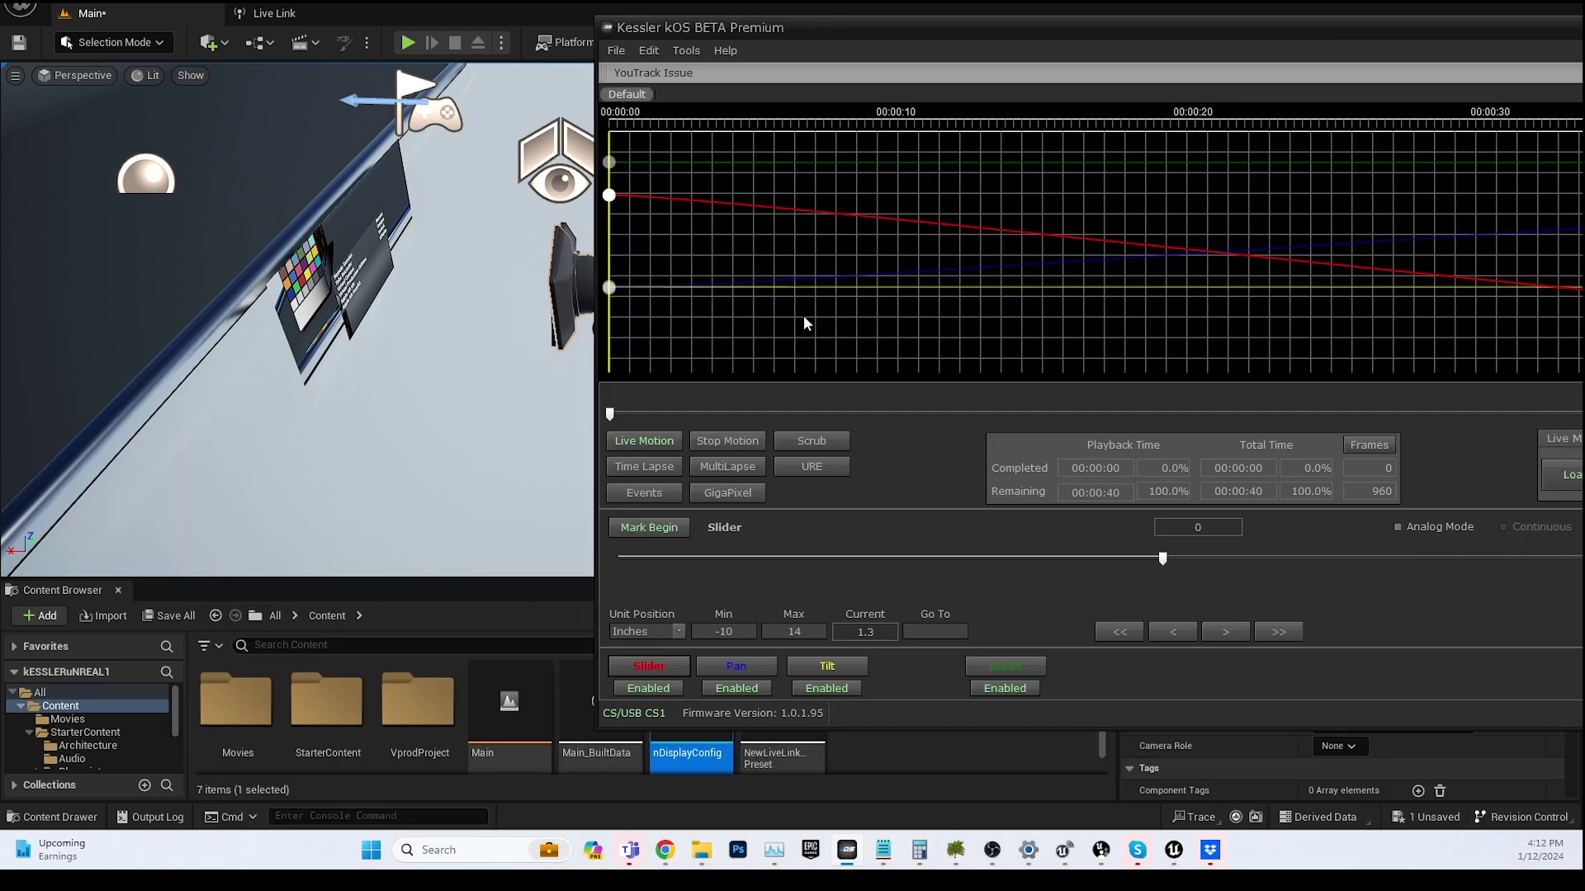
{"action": "left_click", "coordinate": [720, 677]}
{"action": "left_click_drag", "start_coordinate": [888, 28], "coordinate": [1207, 111]}
{"action": "left_click_drag", "start_coordinate": [1383, 648], "coordinate": [1581, 685]}
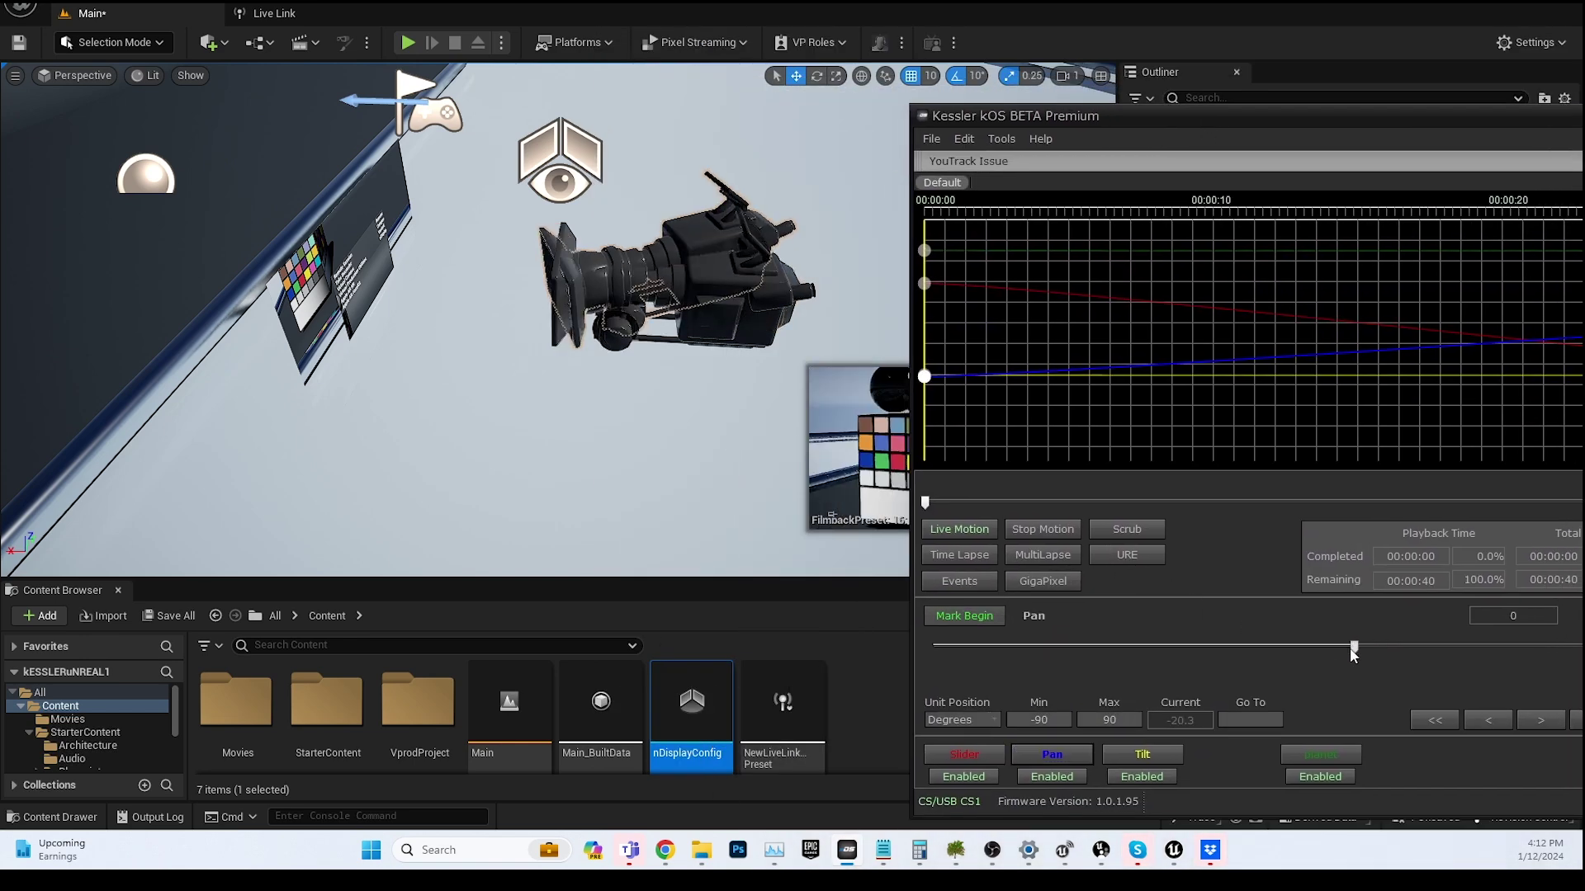
{"action": "mouse_move", "coordinate": [1557, 773]}
{"action": "left_mouse_down"}
{"action": "mouse_move", "coordinate": [1370, 755]}
{"action": "mouse_move", "coordinate": [1465, 751]}
{"action": "mouse_move", "coordinate": [1462, 790]}
{"action": "mouse_move", "coordinate": [1568, 788]}
{"action": "left_mouse_up"}
{"action": "left_click", "coordinate": [1256, 43]}
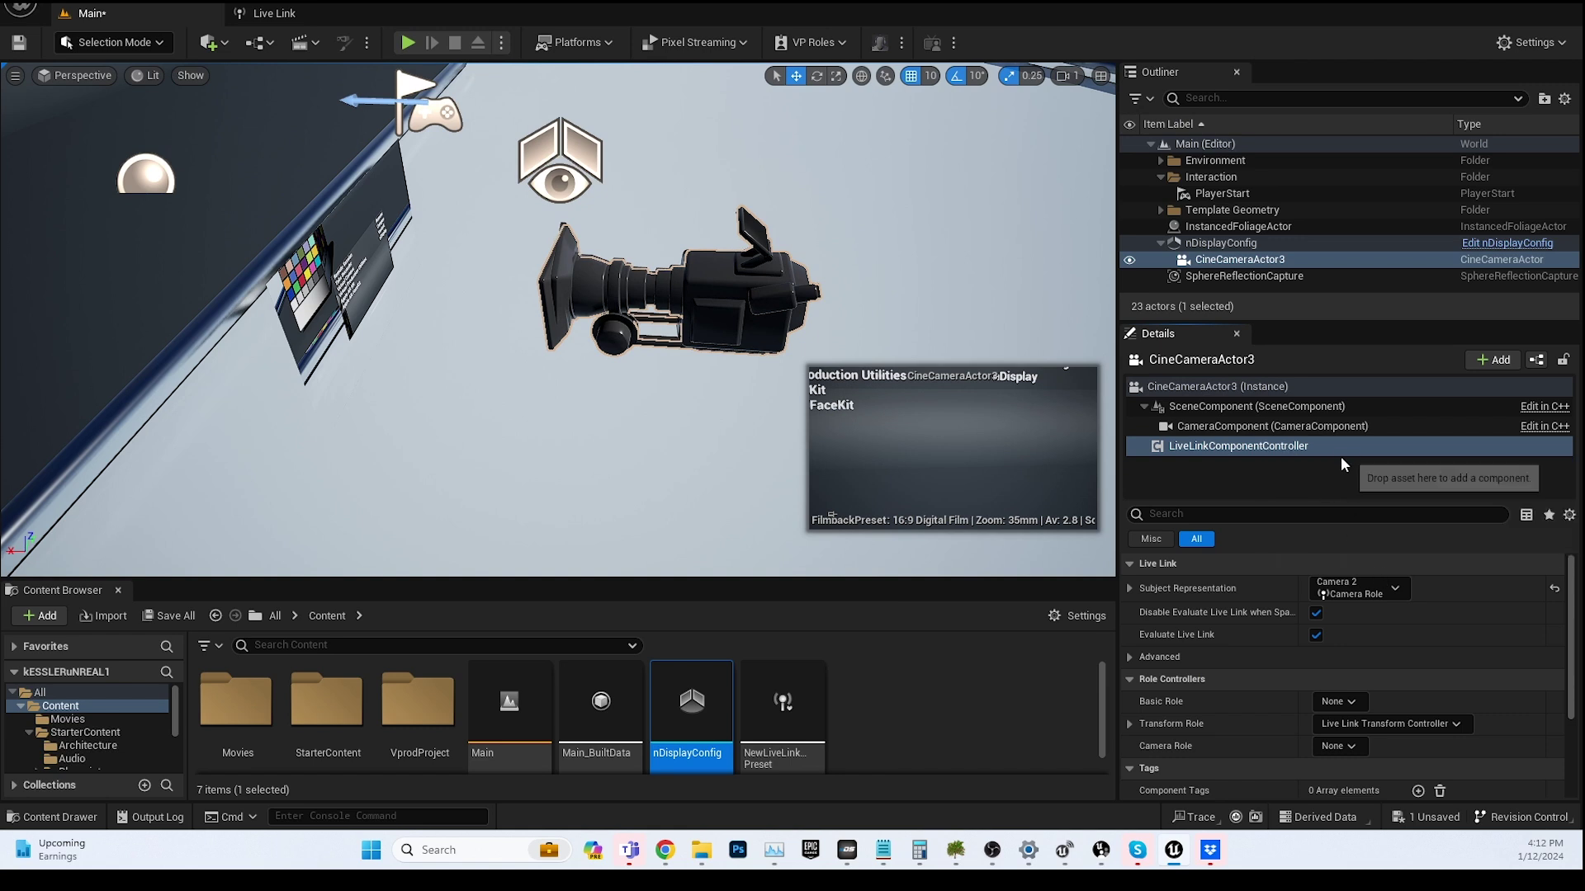
Step: Assign CineCameraActor3 as the Cine Camera Actor of nDisplayConfig's ICVFXCamera component
{"action": "left_click", "coordinate": [1199, 244]}
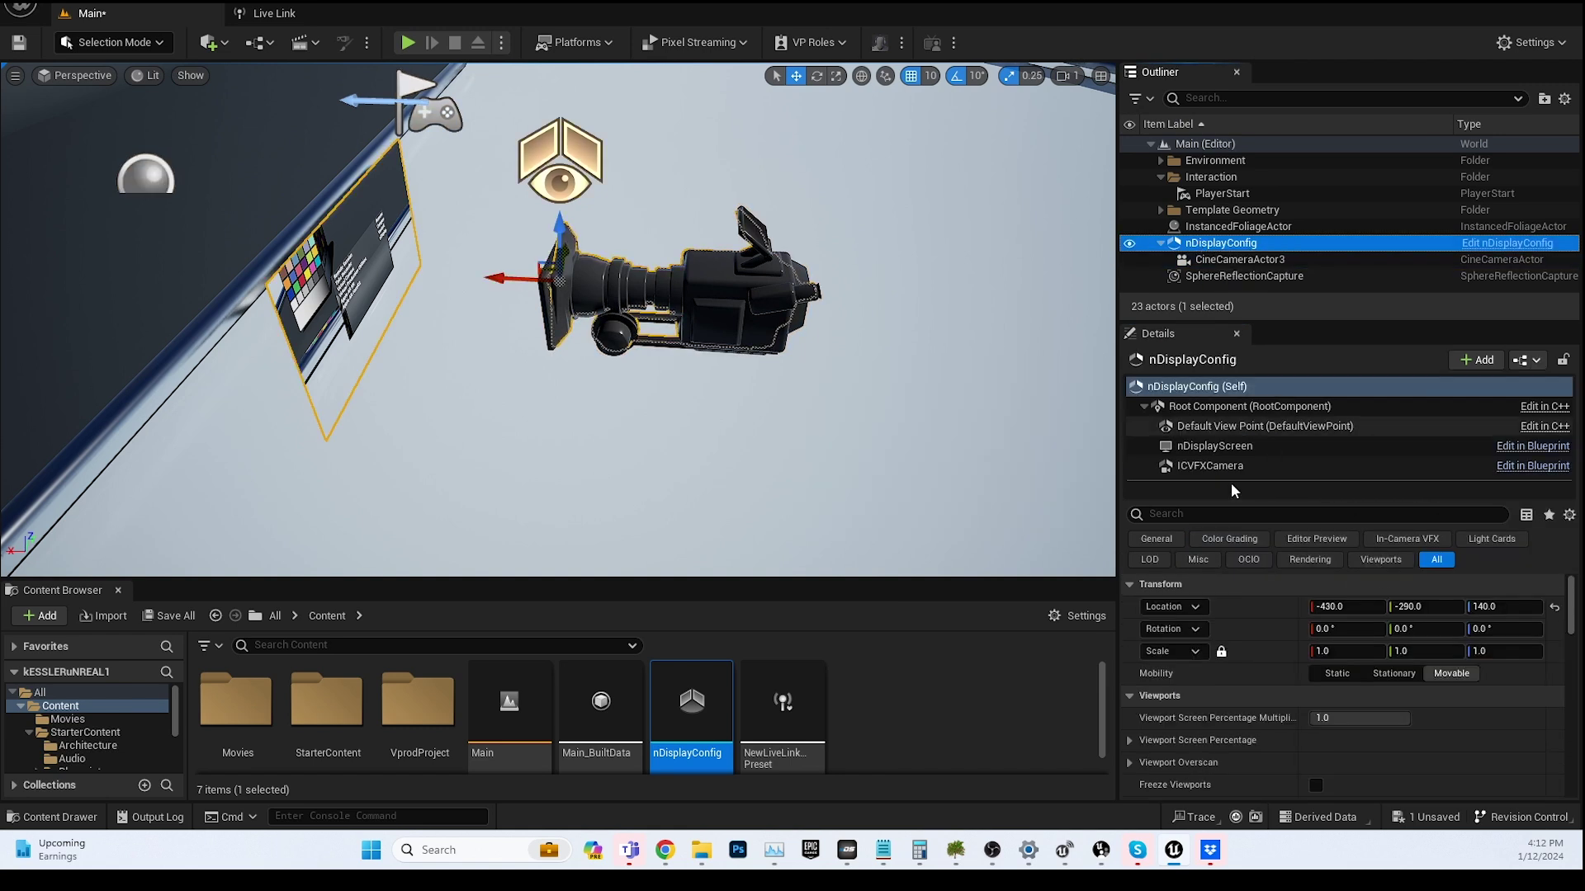
{"action": "left_click", "coordinate": [1203, 466]}
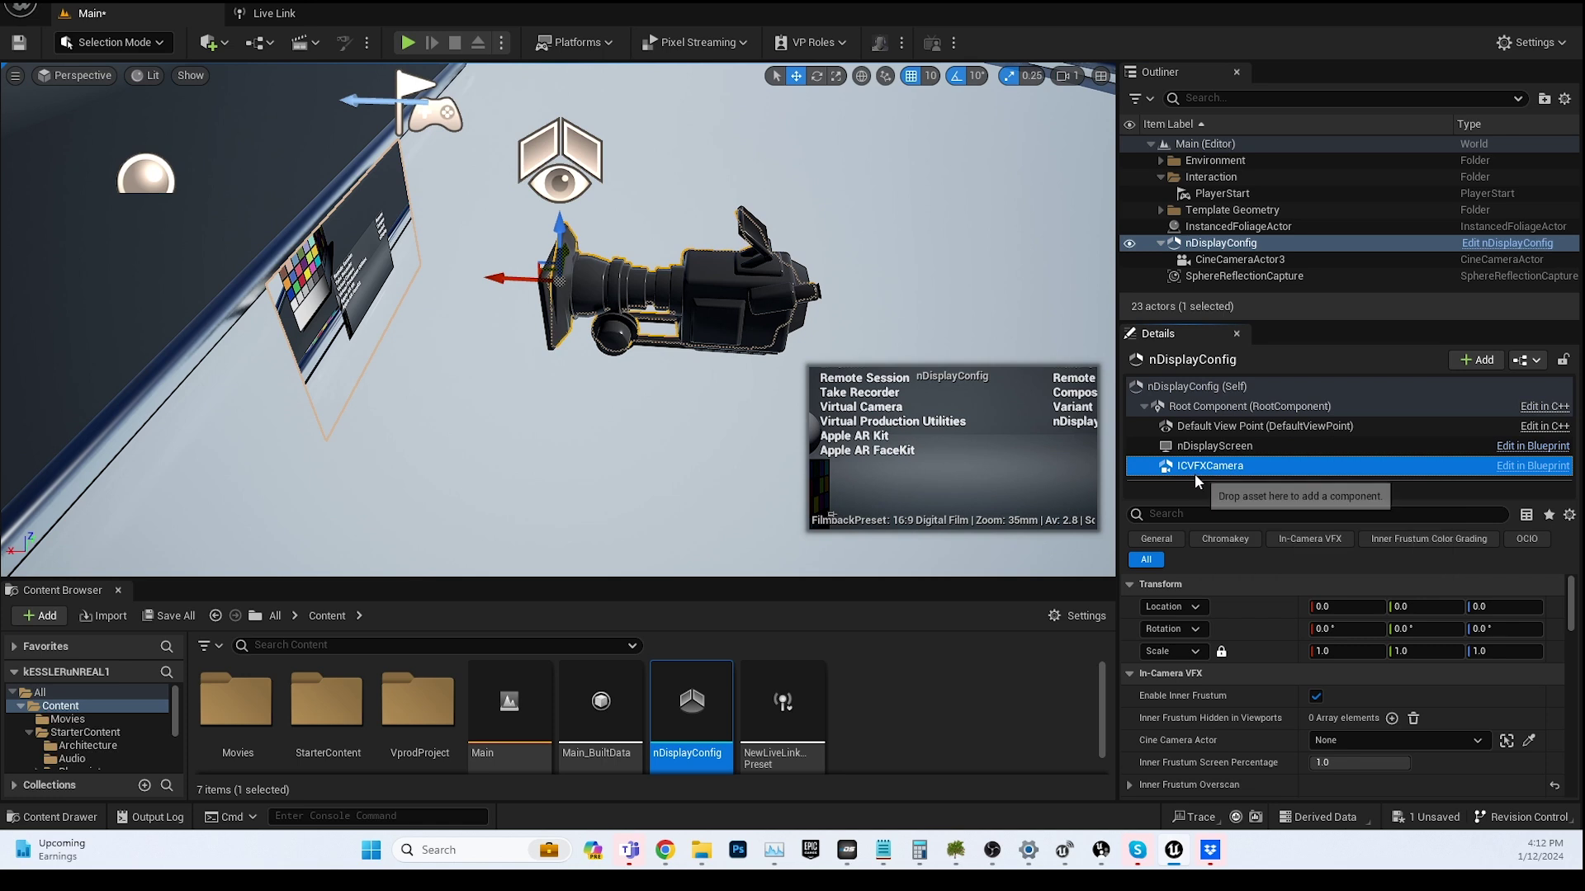
{"action": "left_click", "coordinate": [1448, 740]}
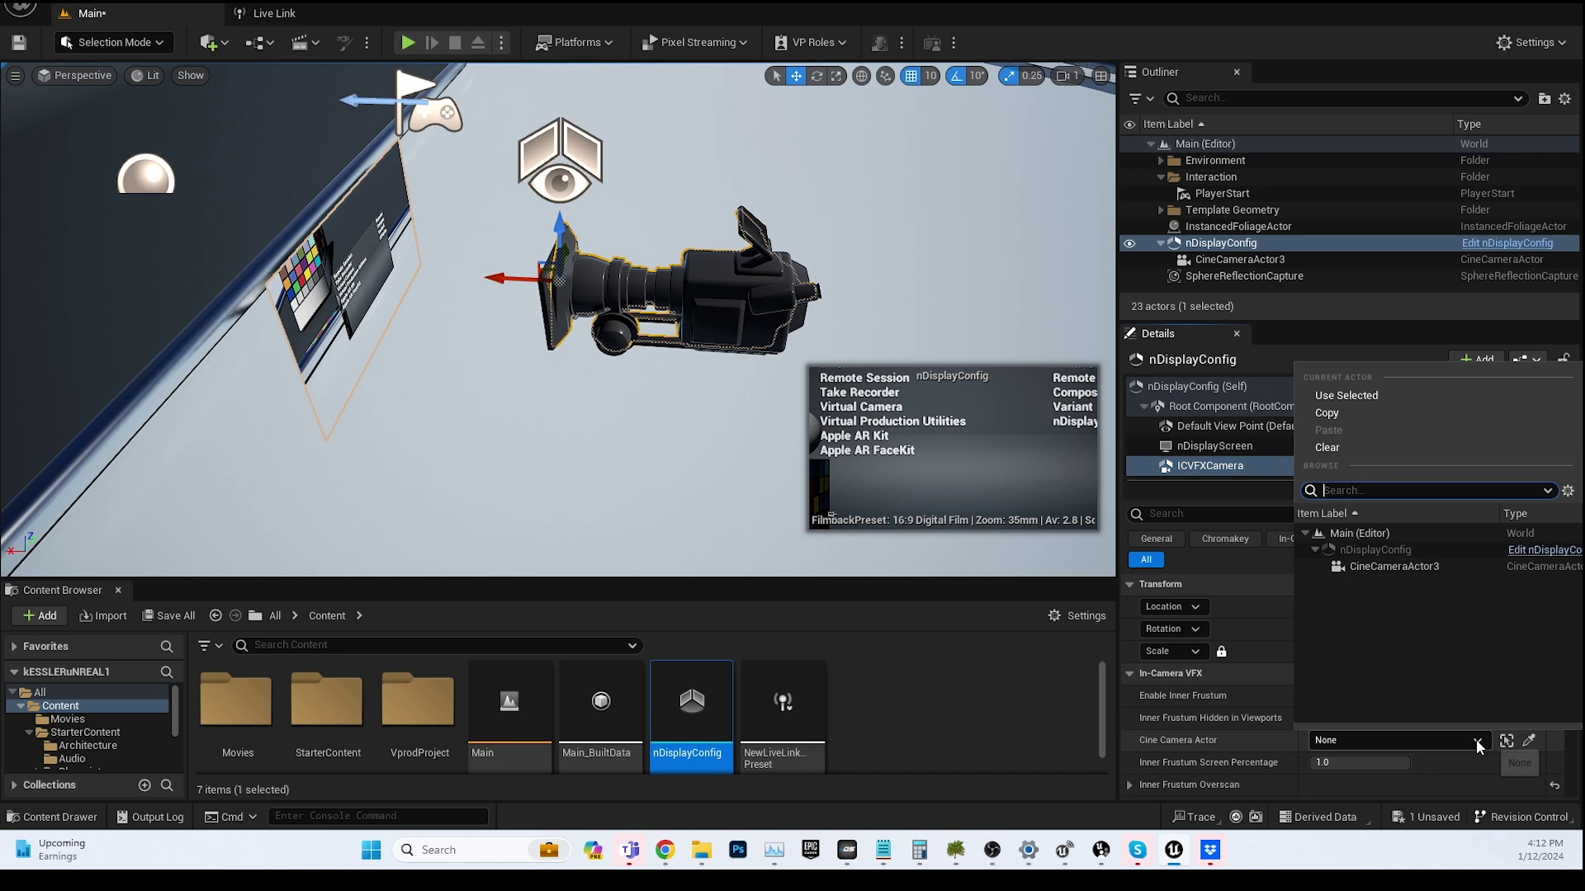
{"action": "left_click", "coordinate": [1413, 568]}
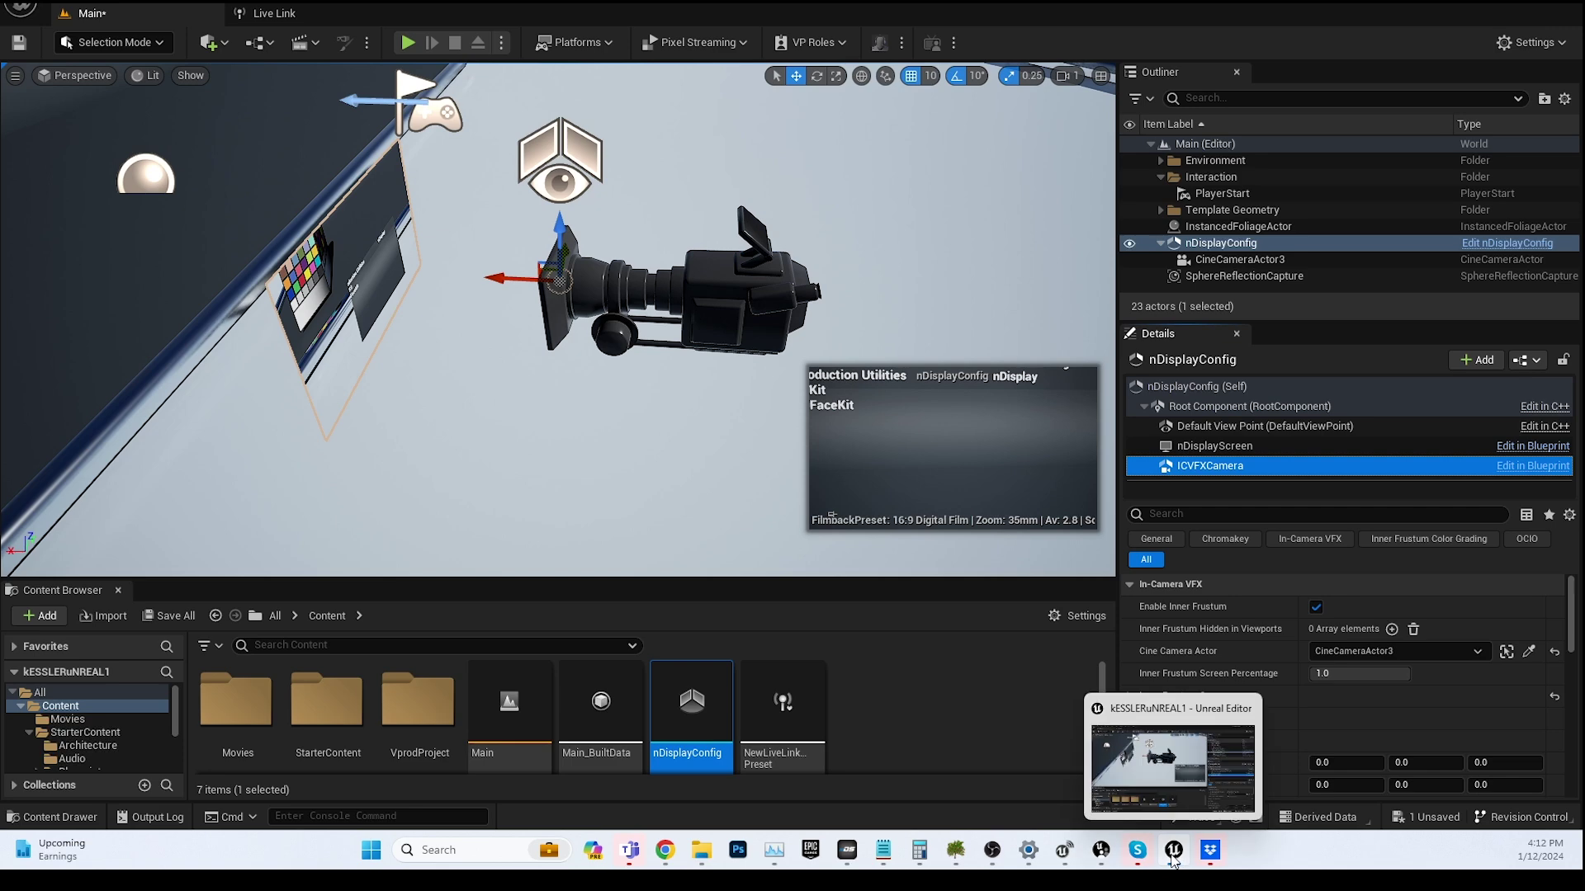
Step: Jog the Pan axis in Kessler kOS to test the inner frustum's tracking, and return to Unreal Editor
{"action": "left_click", "coordinate": [847, 850]}
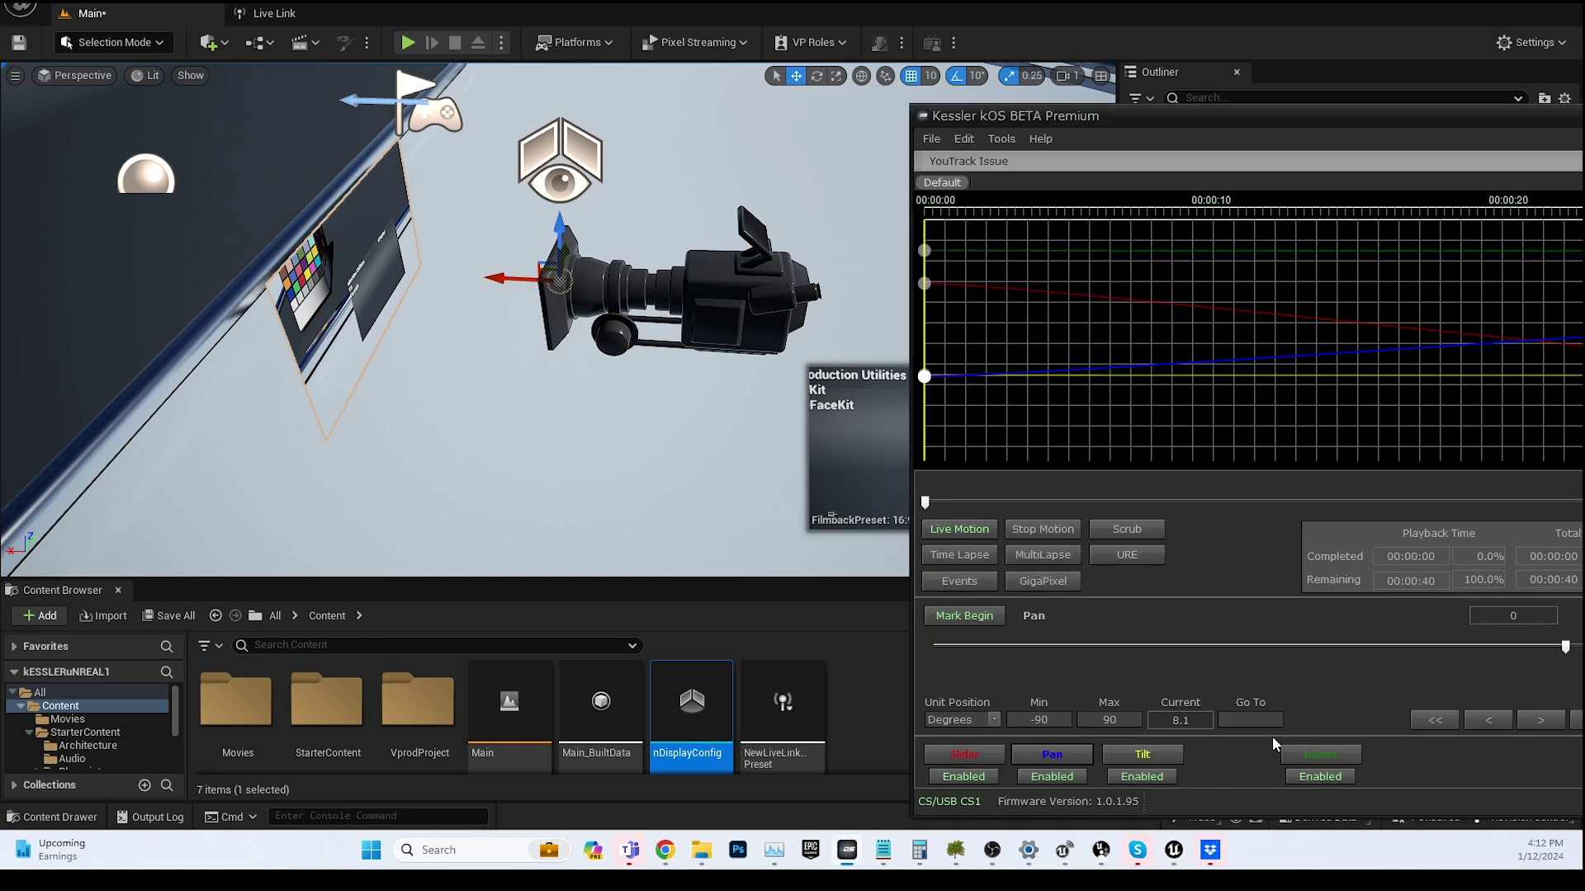
{"action": "left_click_drag", "start_coordinate": [1568, 647], "coordinate": [1523, 755]}
{"action": "left_click", "coordinate": [1220, 52]}
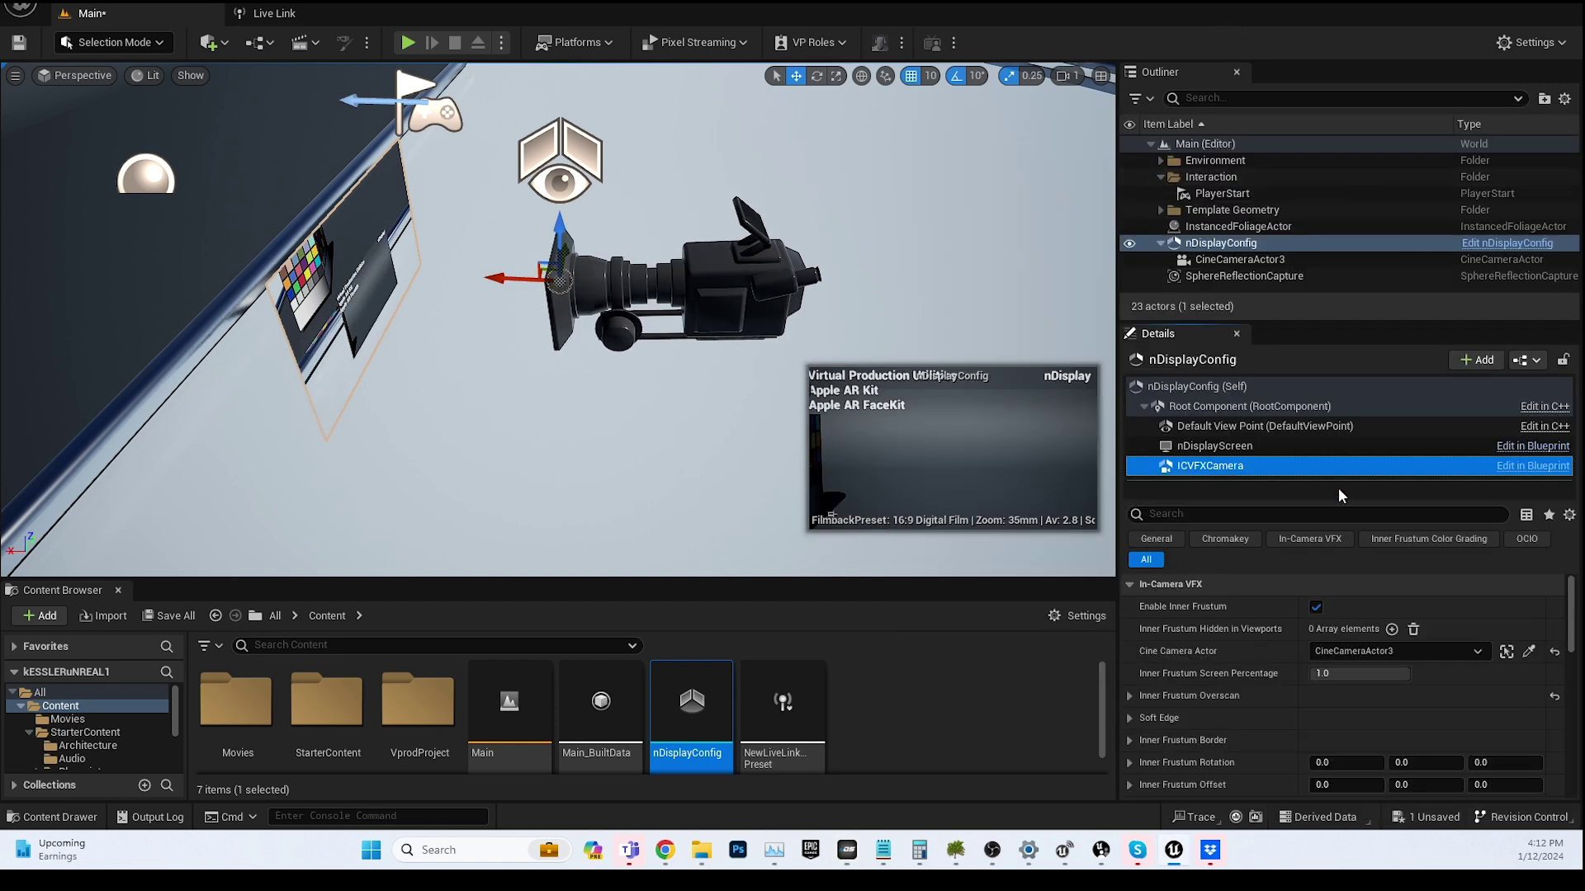
Step: Set CineCameraActor3's filmback to Super 35mm and check the available lens presets without changing the lens
{"action": "left_click", "coordinate": [1215, 259]}
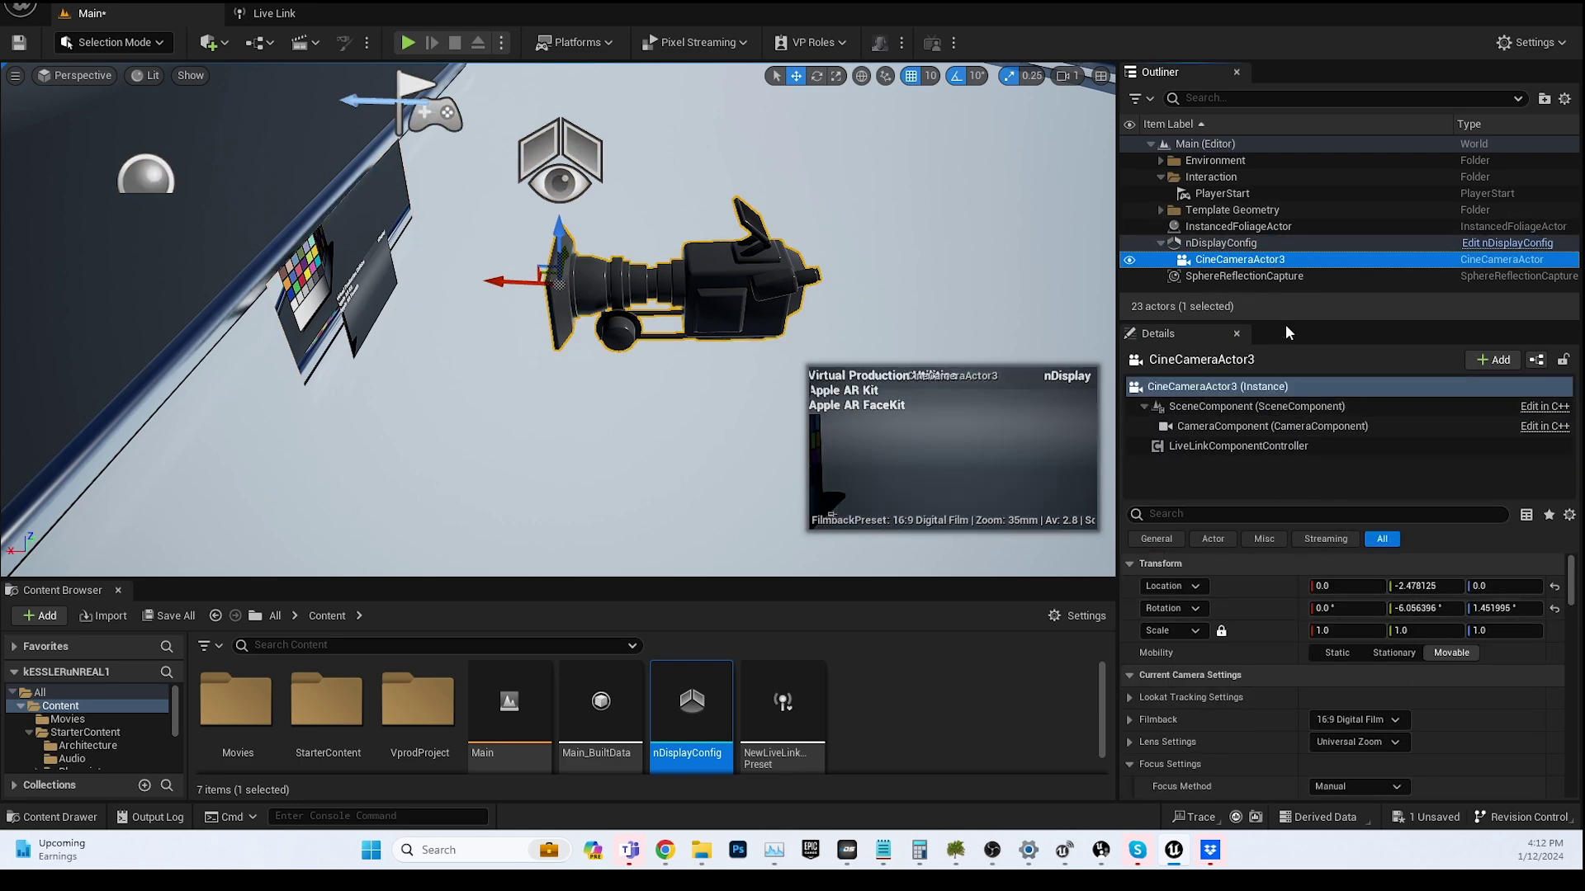
{"action": "scroll", "coordinate": [1393, 721], "scroll_direction": "down", "scroll_amount": 1}
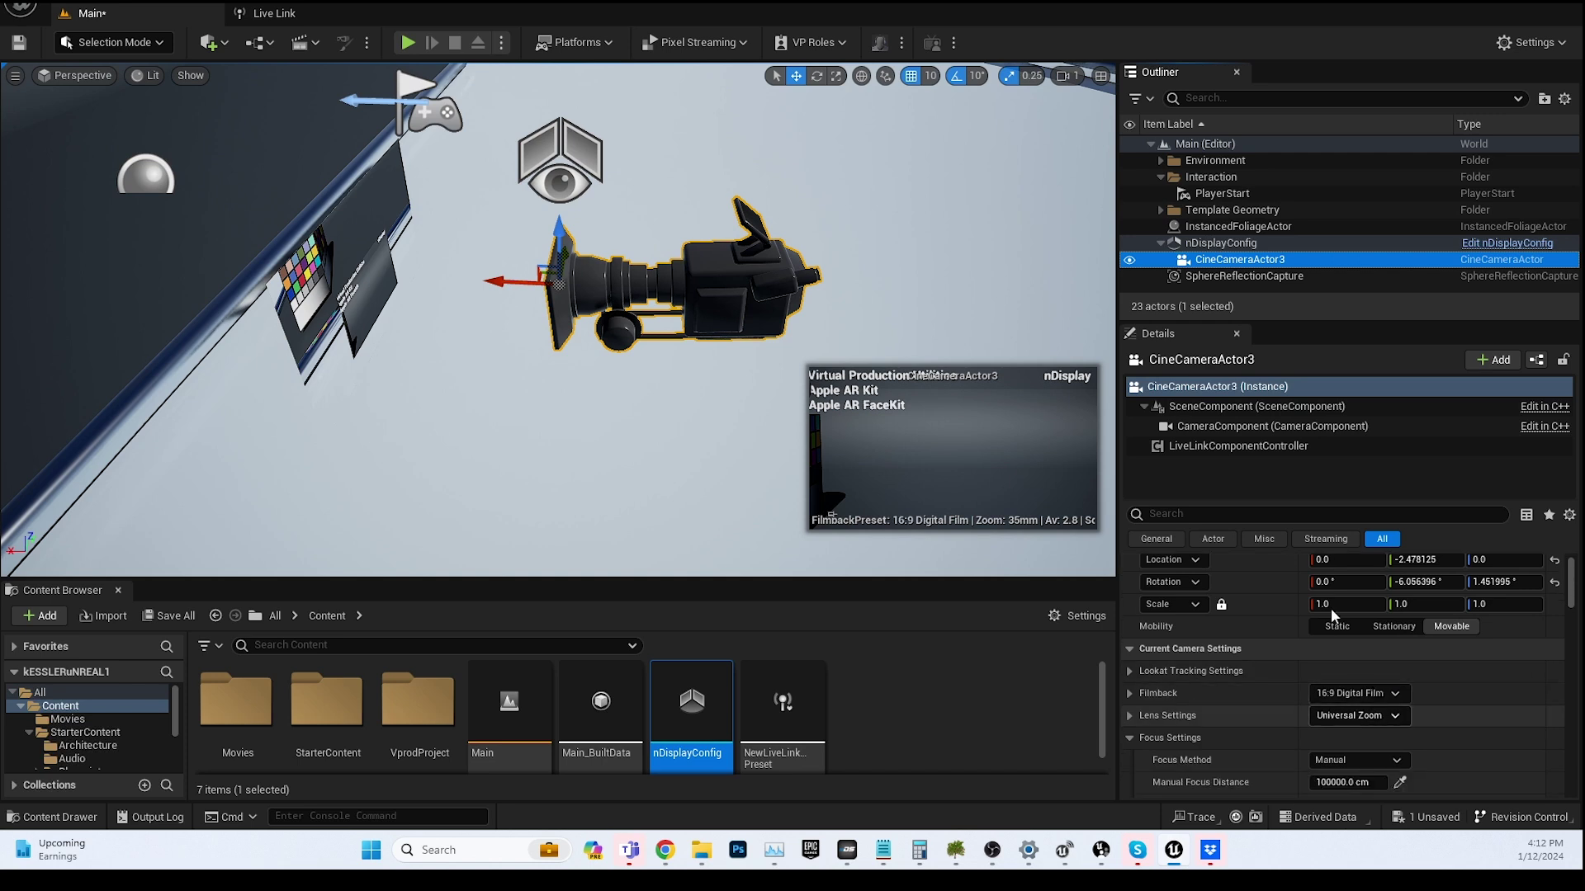
{"action": "left_click_drag", "start_coordinate": [1330, 322], "coordinate": [1329, 216]}
{"action": "left_click", "coordinate": [1381, 621]}
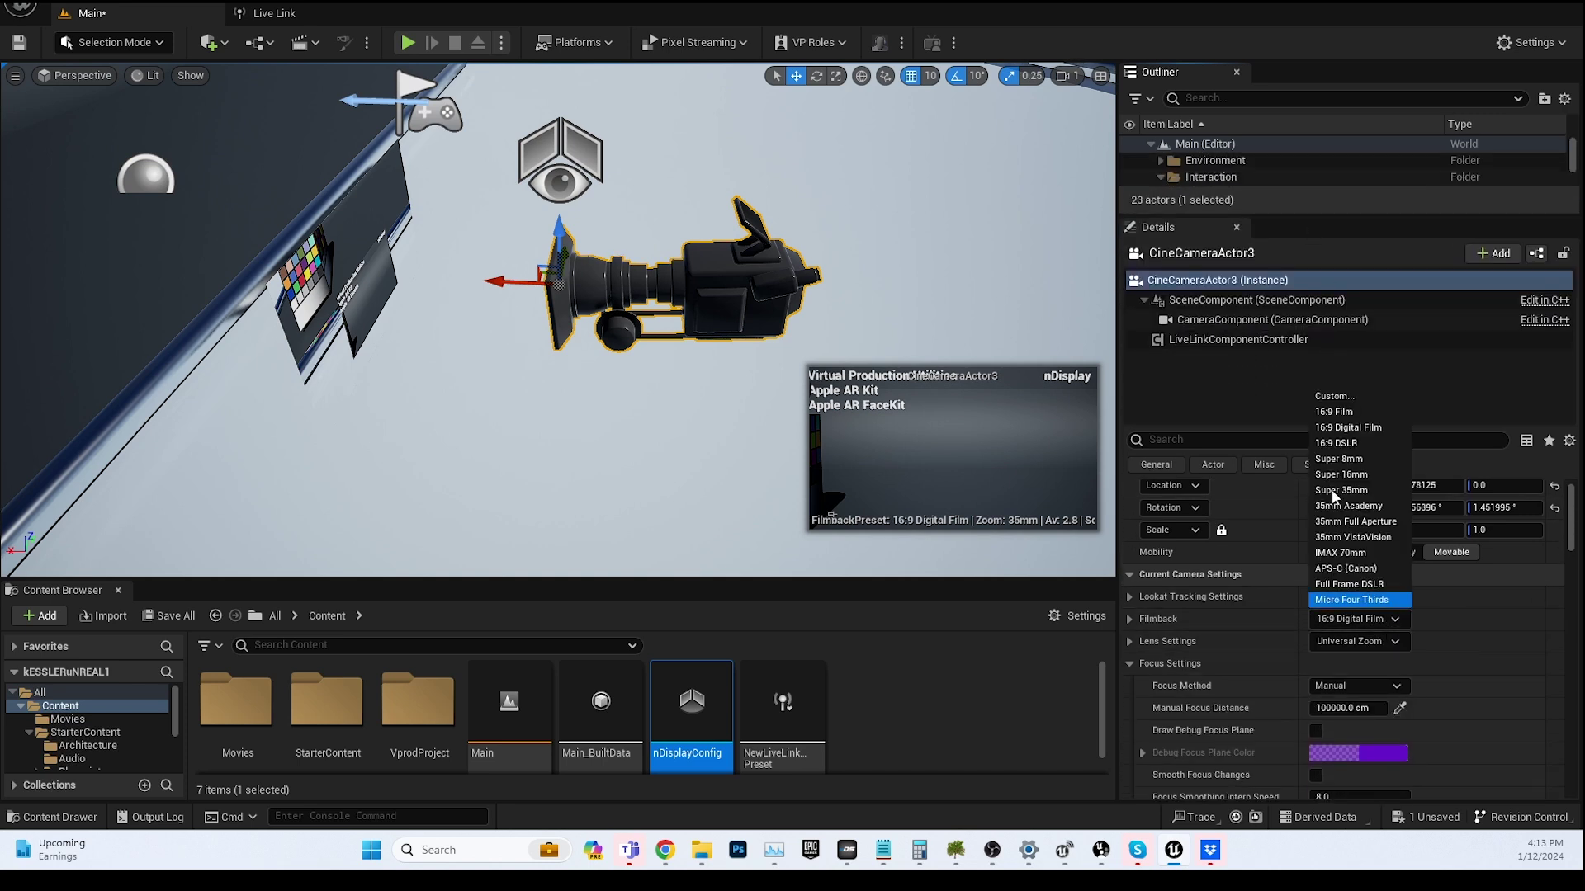
{"action": "left_click", "coordinate": [1351, 491]}
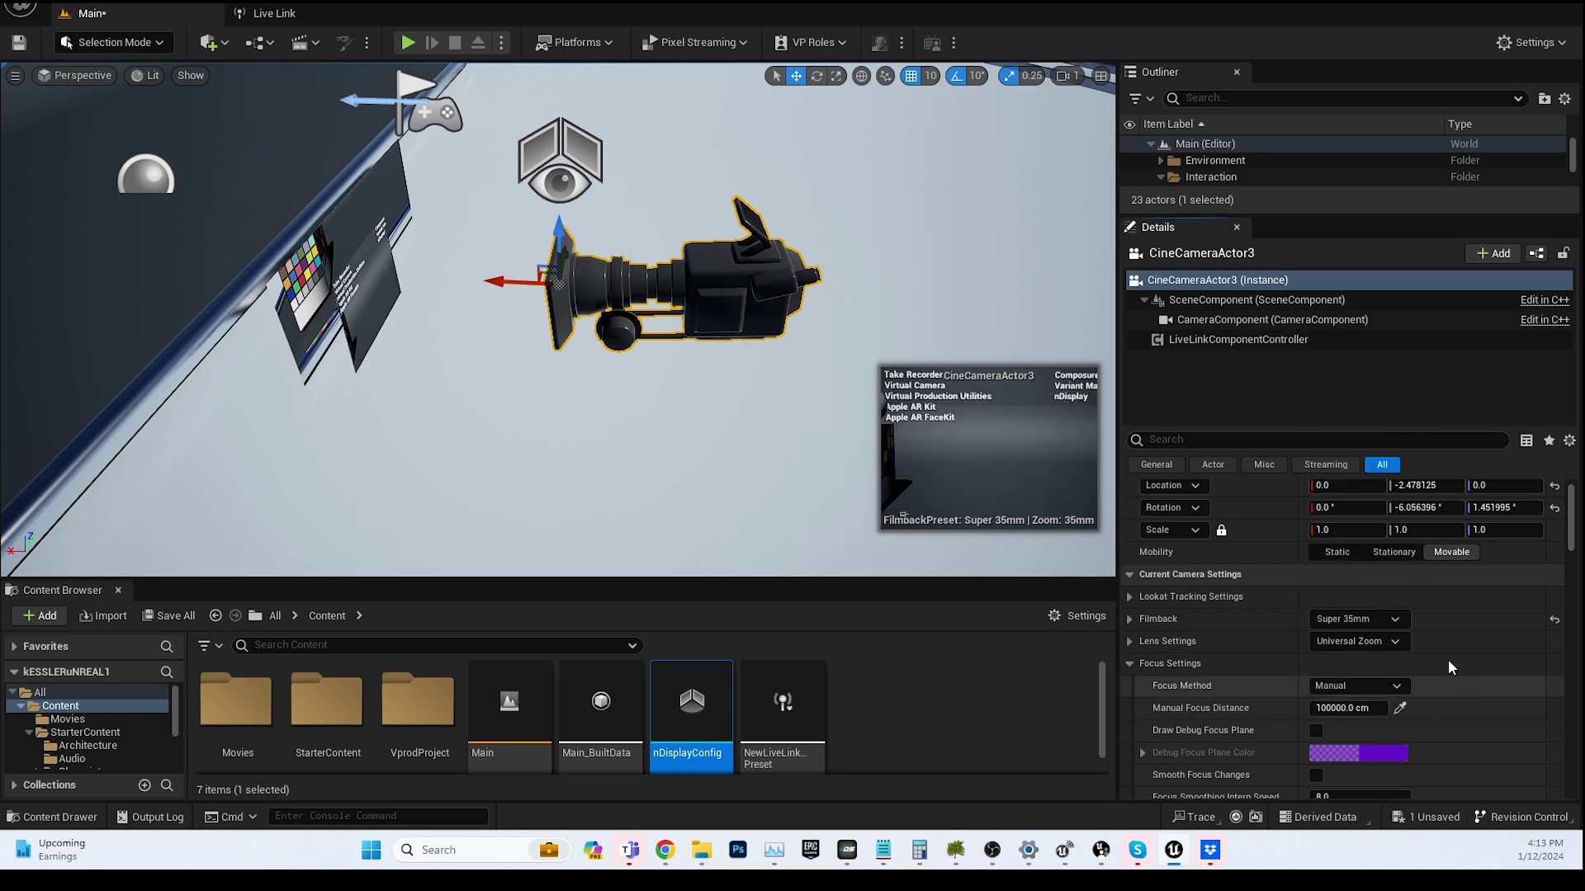
{"action": "left_click", "coordinate": [1375, 642]}
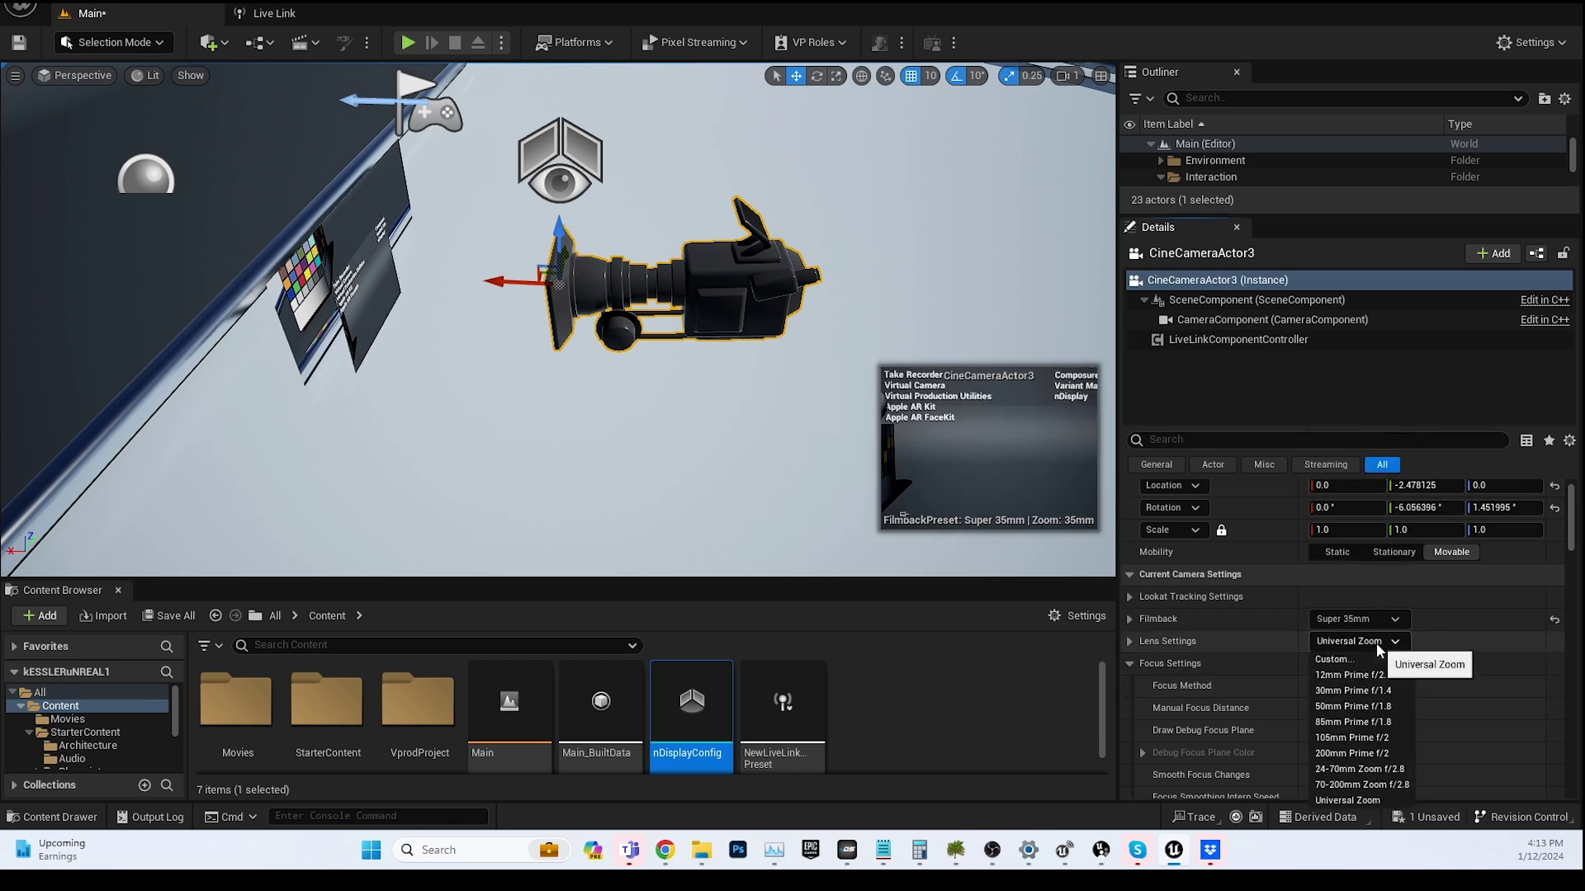
{"action": "left_click", "coordinate": [1459, 641]}
Step: Try manual focus distances of 1.5 cm and about 132 cm on CineCameraActor3, and restore the distance to 100000 cm
{"action": "scroll", "coordinate": [1233, 666], "scroll_direction": "down", "scroll_amount": 3}
{"action": "left_click", "coordinate": [1346, 629]}
{"action": "left_click", "coordinate": [1235, 670]}
{"action": "left_click_drag", "start_coordinate": [1349, 632], "coordinate": [1306, 632]}
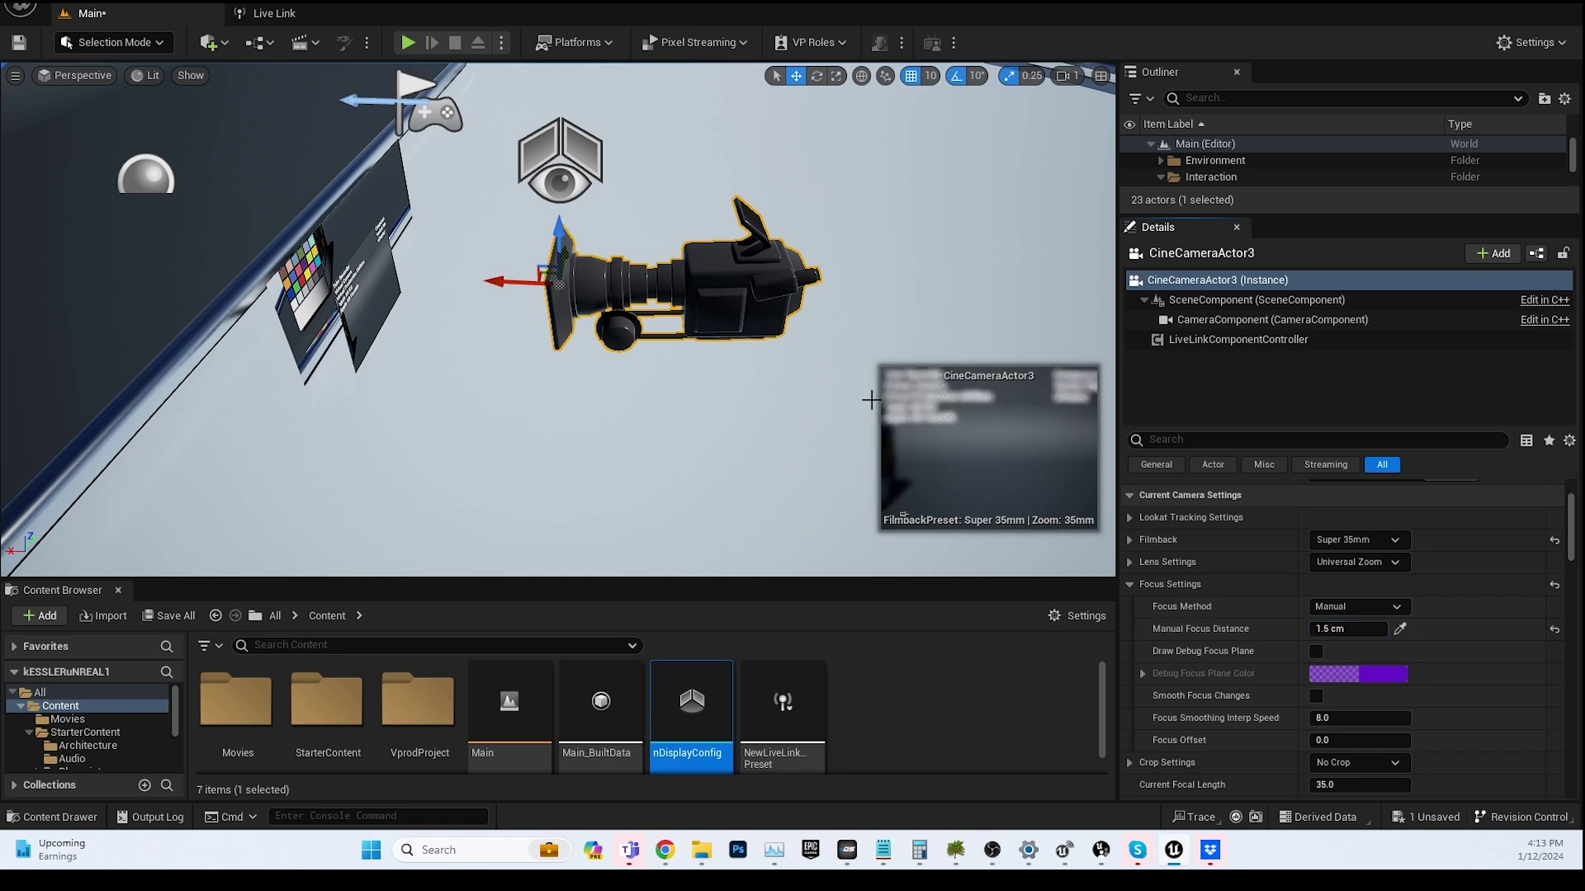
{"action": "left_click_drag", "start_coordinate": [1347, 629], "coordinate": [1395, 628]}
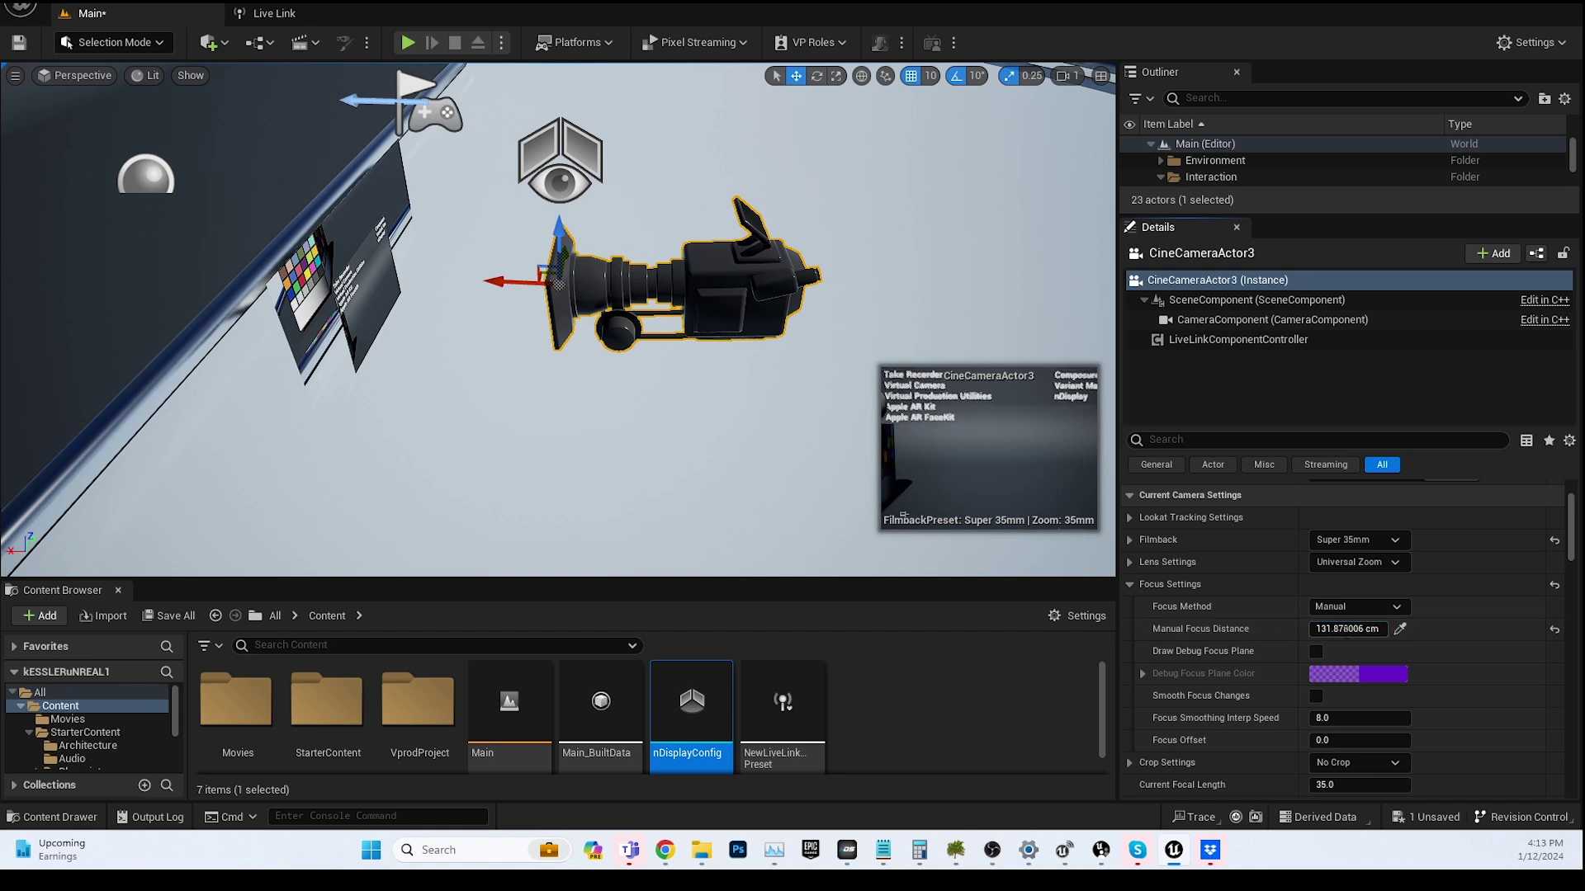
{"action": "left_click", "coordinate": [1344, 629]}
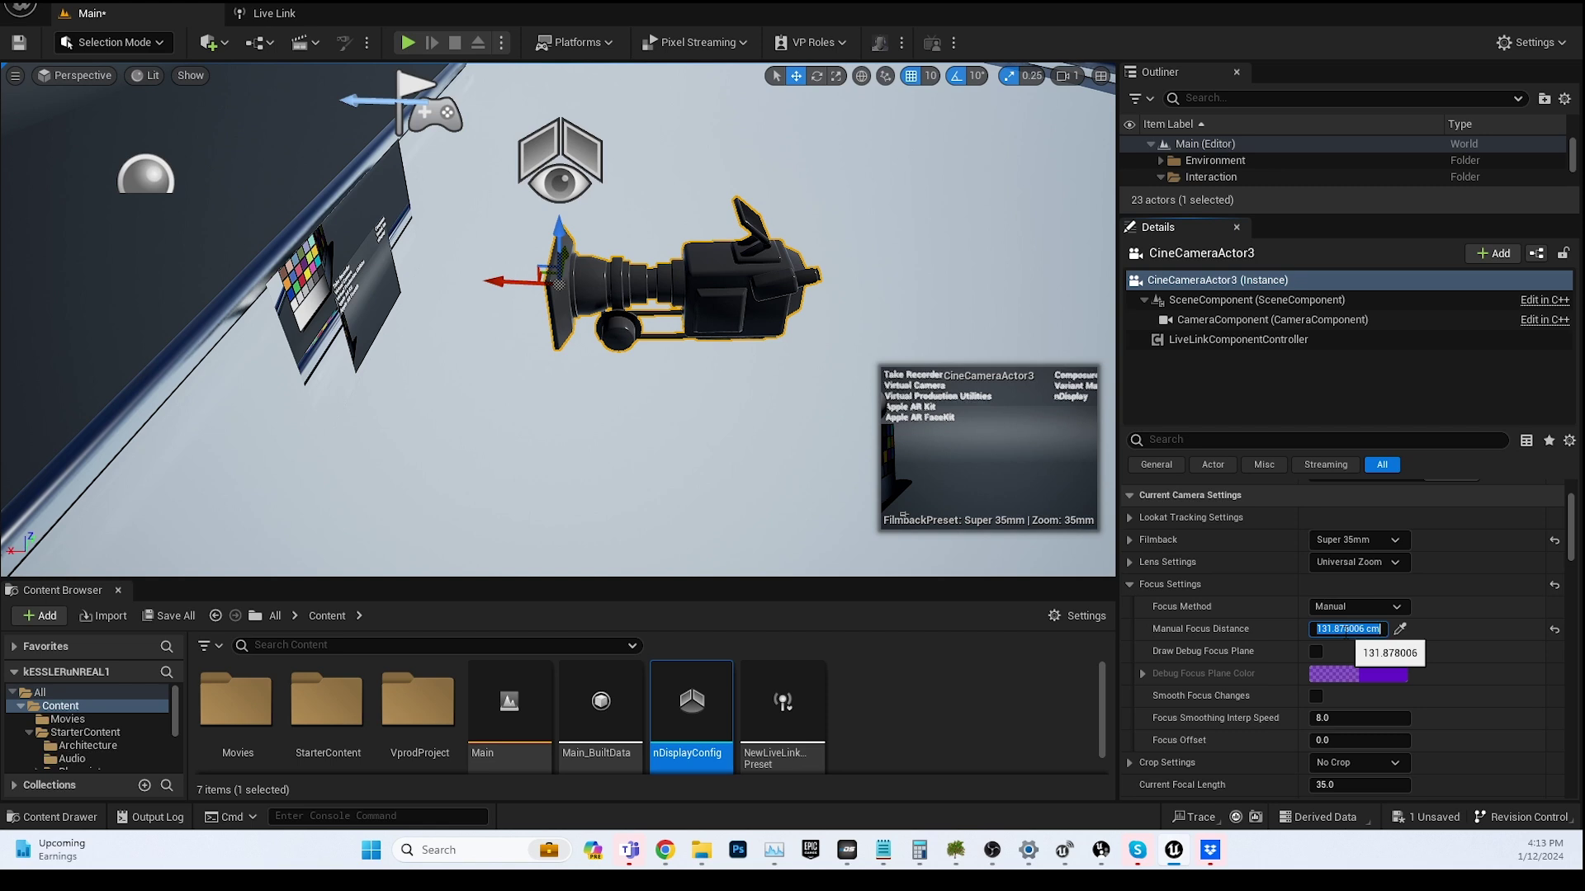
{"action": "type", "text": "100000"}
{"action": "key", "text": "Return"}
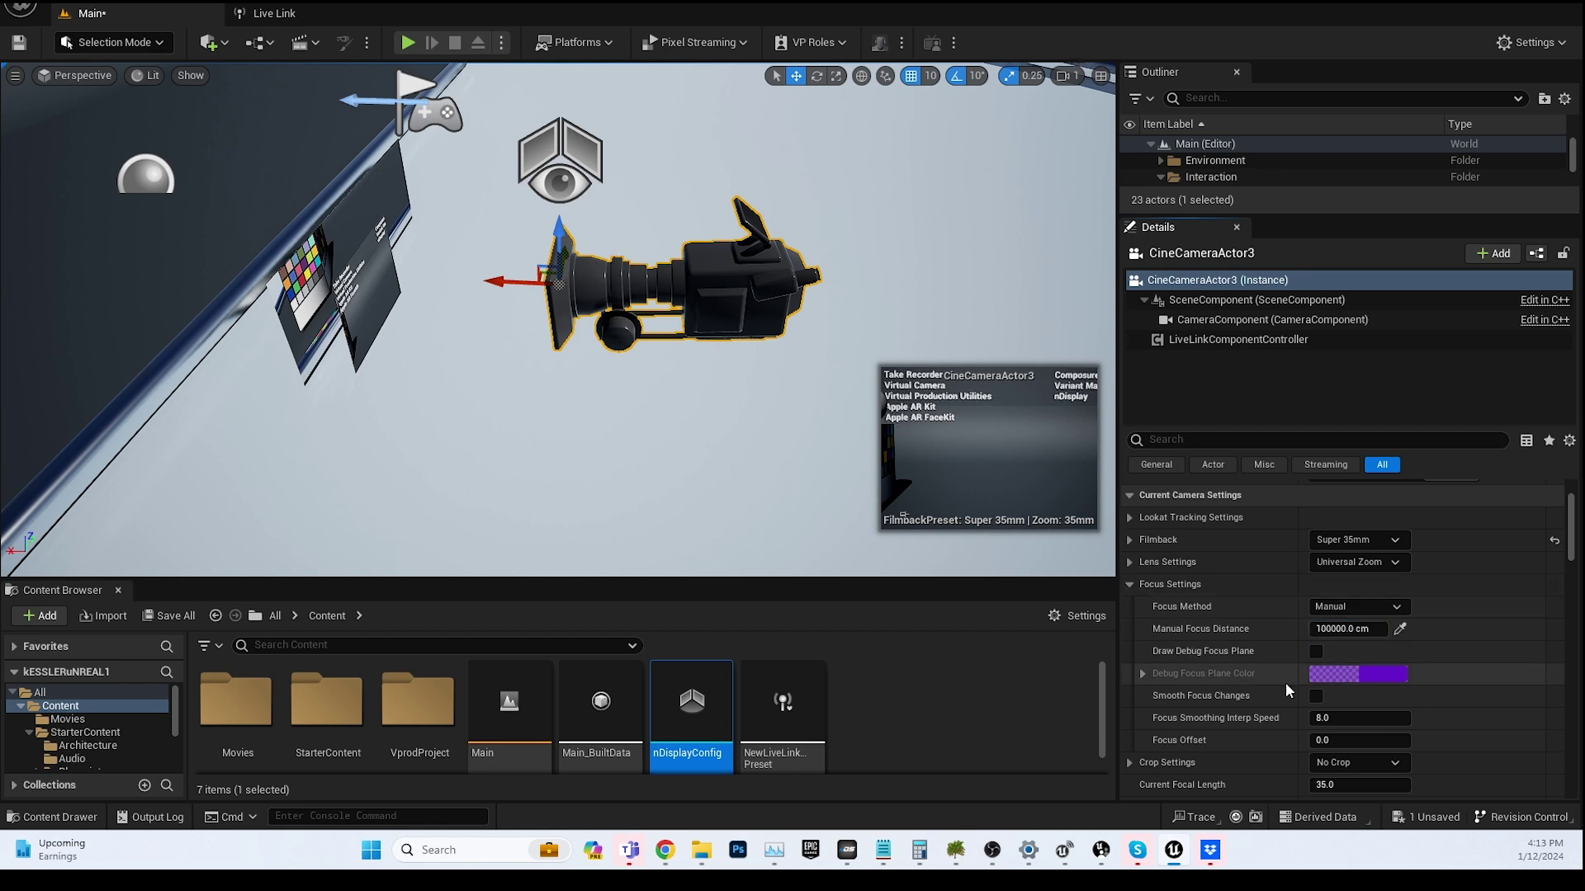
Step: Set CineCameraActor3's current focal length to 24 and its current aperture to 5.6
{"action": "scroll", "coordinate": [1338, 619], "scroll_direction": "down", "scroll_amount": 1}
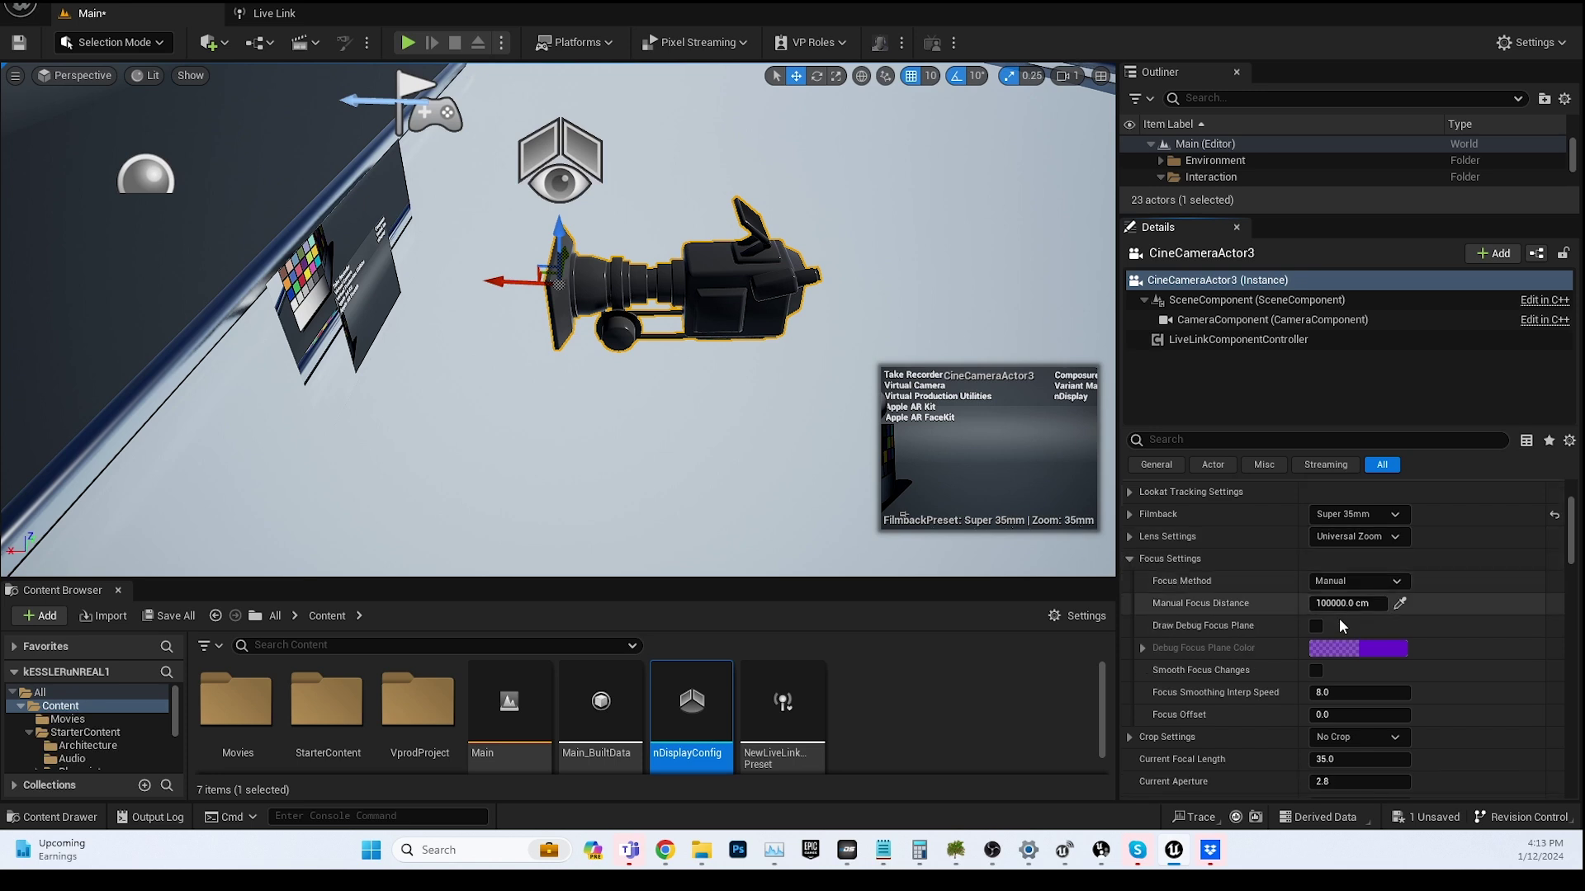
{"action": "scroll", "coordinate": [1339, 618], "scroll_direction": "down", "scroll_amount": 2}
{"action": "left_click", "coordinate": [1354, 708]}
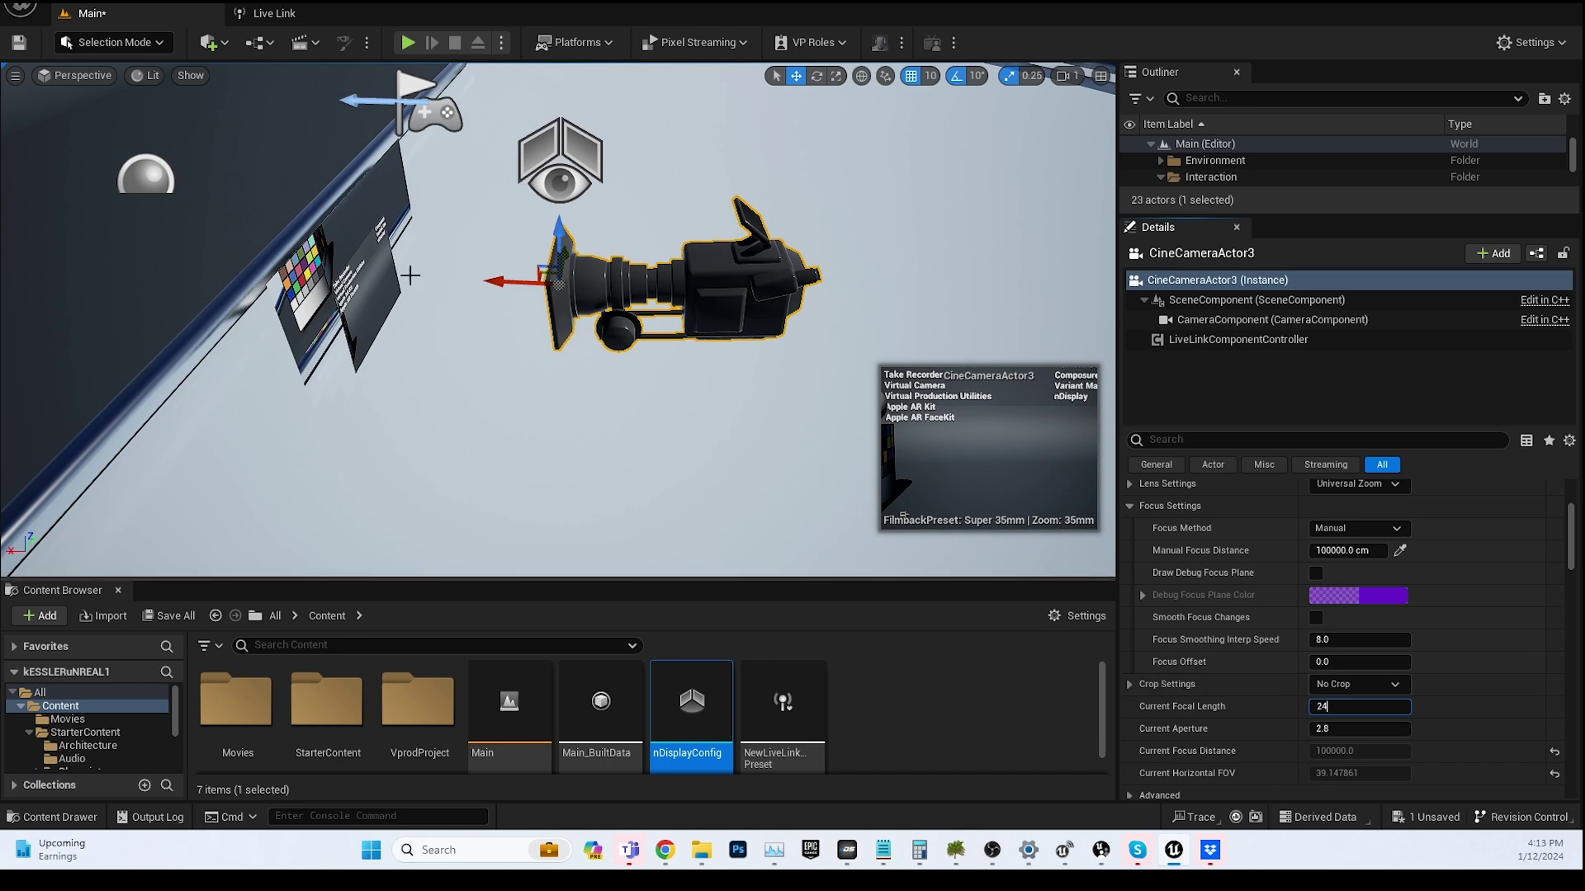
{"action": "type", "text": "24"}
{"action": "key", "text": "Return"}
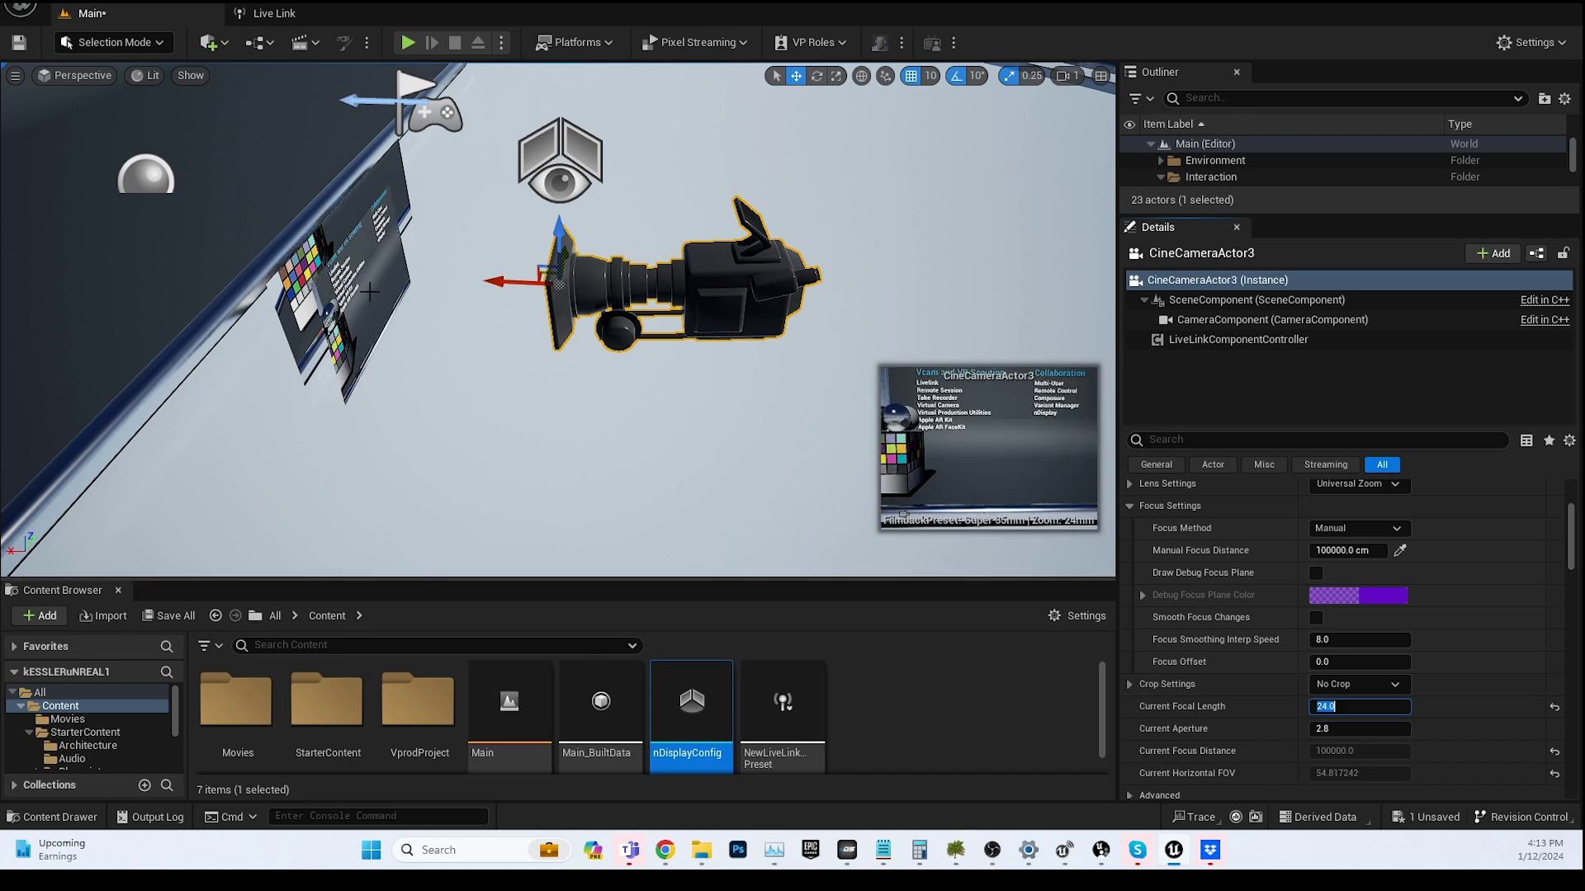
{"action": "left_click", "coordinate": [1351, 727]}
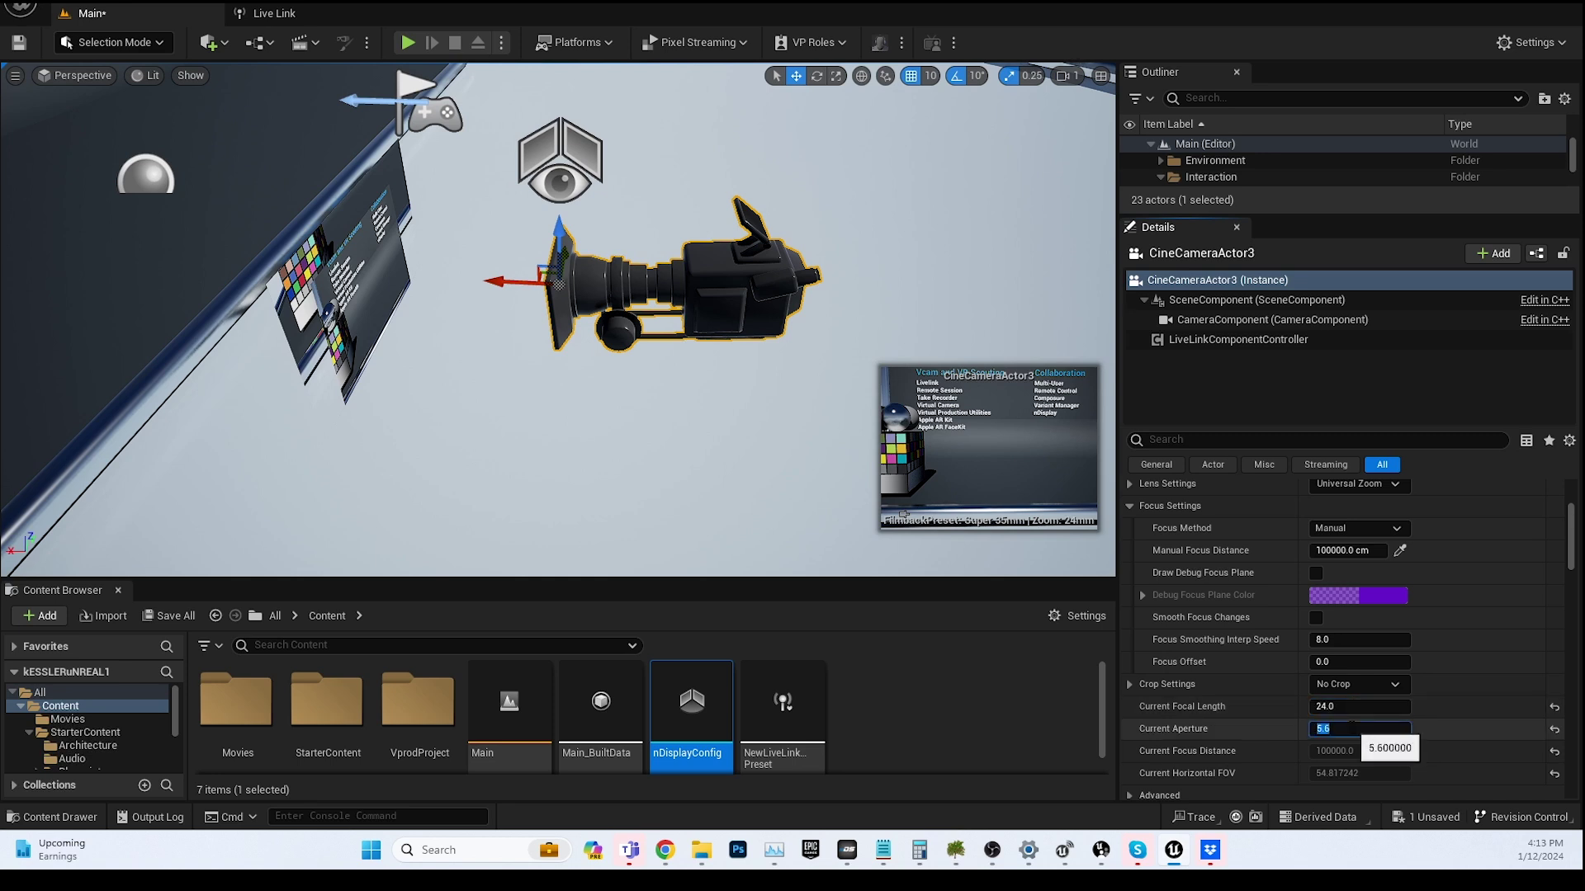
Step: Filter CineCameraActor3's properties by "vig", enable the Vignette Intensity override at 0.0, and clear the filter
{"action": "scroll", "coordinate": [1221, 743], "scroll_direction": "down", "scroll_amount": 2}
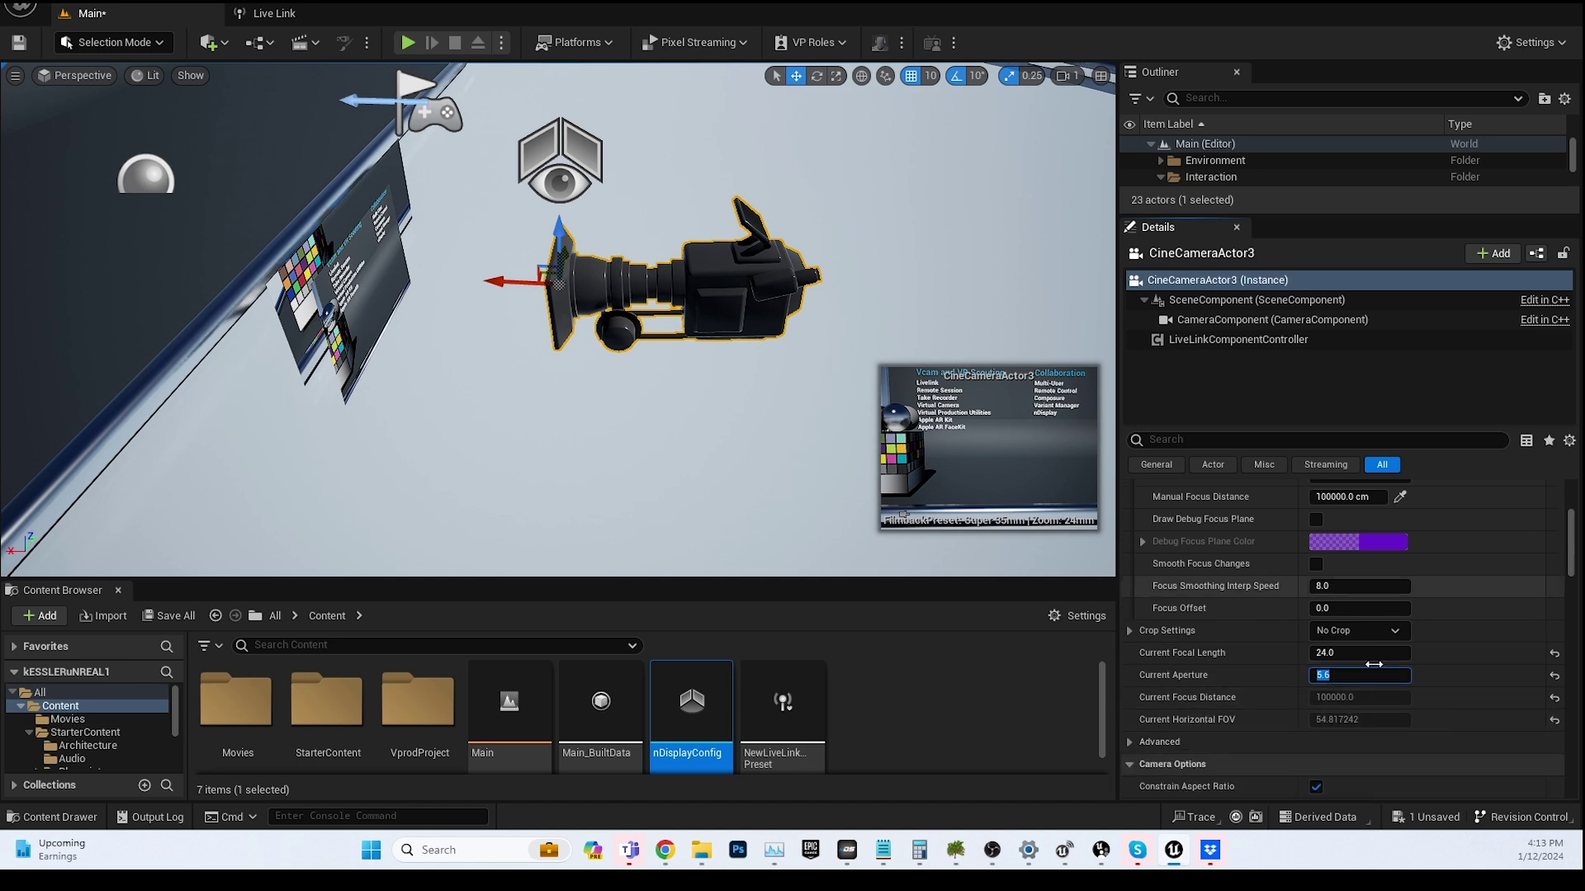
{"action": "scroll", "coordinate": [1250, 746], "scroll_direction": "down", "scroll_amount": 10}
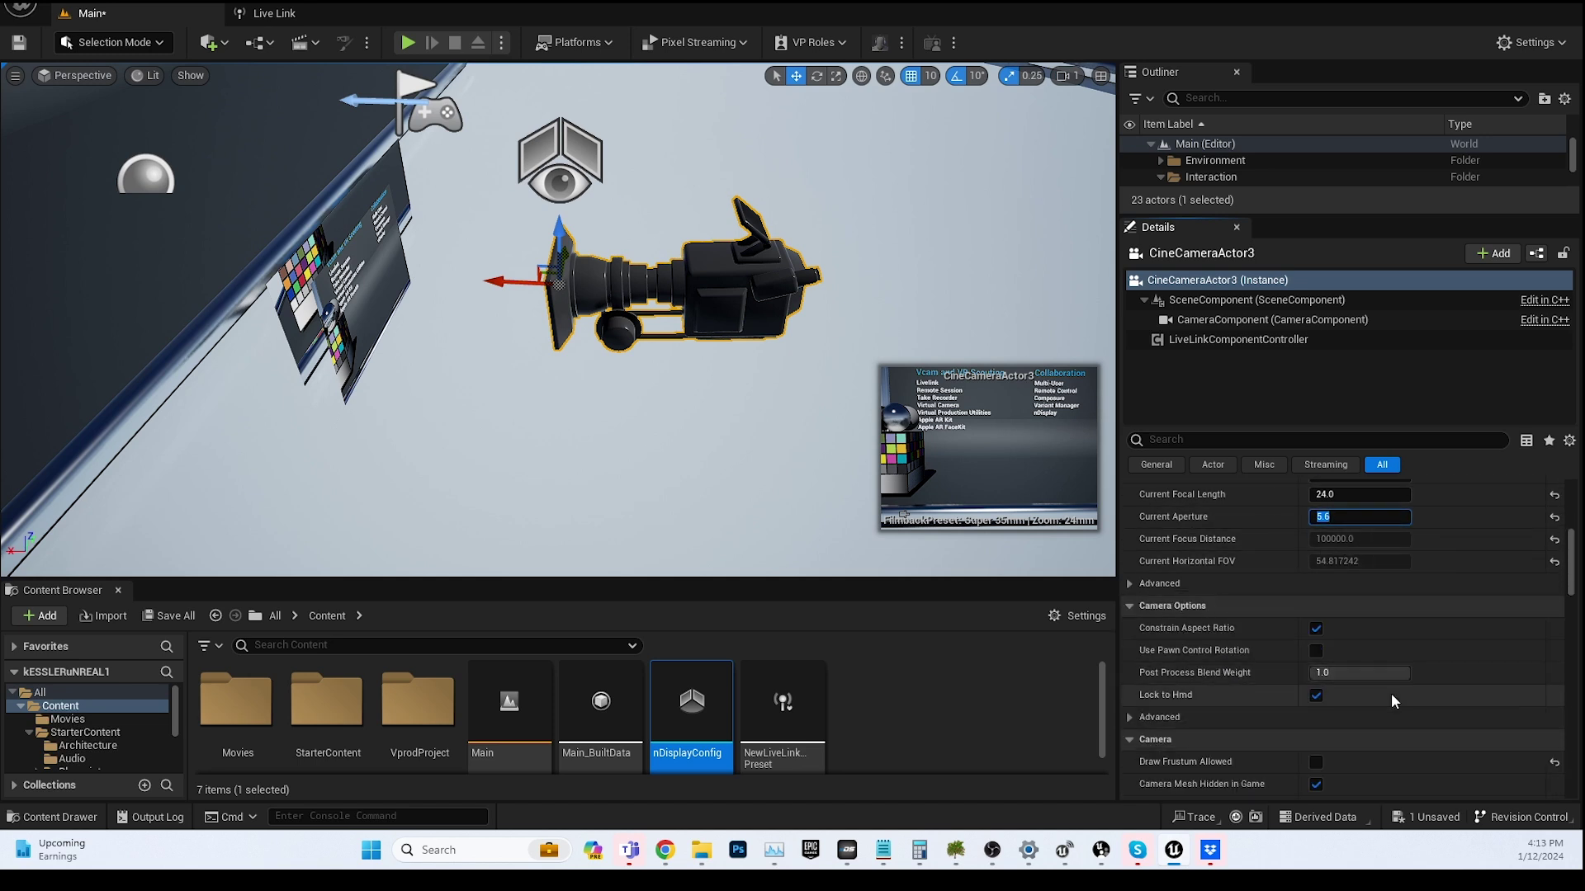
{"action": "scroll", "coordinate": [1389, 697], "scroll_direction": "down", "scroll_amount": 5}
{"action": "scroll", "coordinate": [1390, 693], "scroll_direction": "up", "scroll_amount": 5}
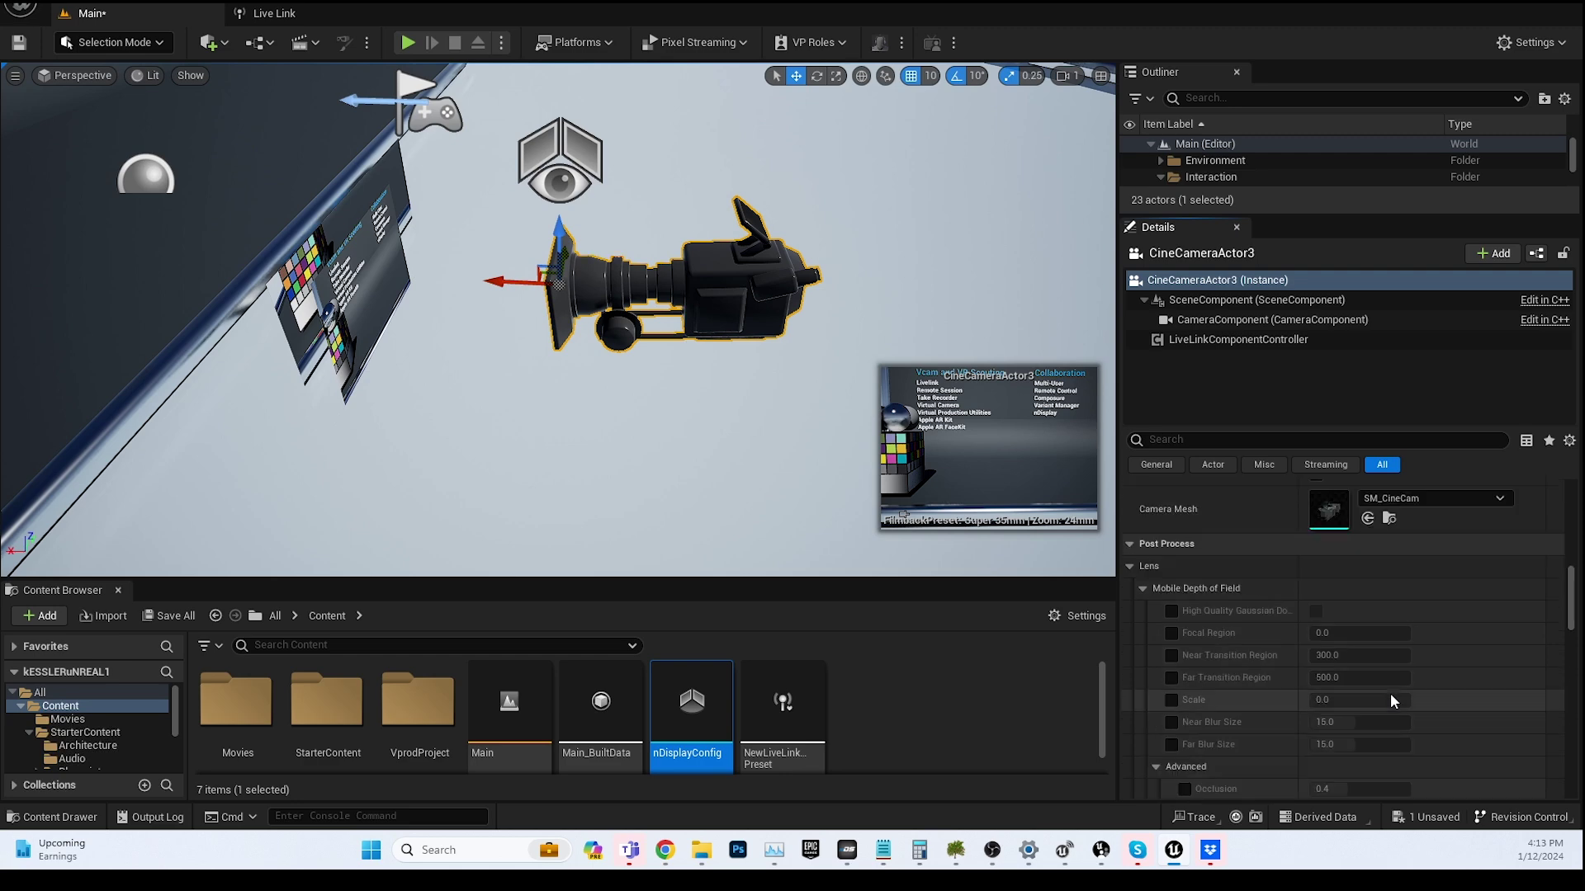
{"action": "scroll", "coordinate": [1383, 684], "scroll_direction": "up", "scroll_amount": 10}
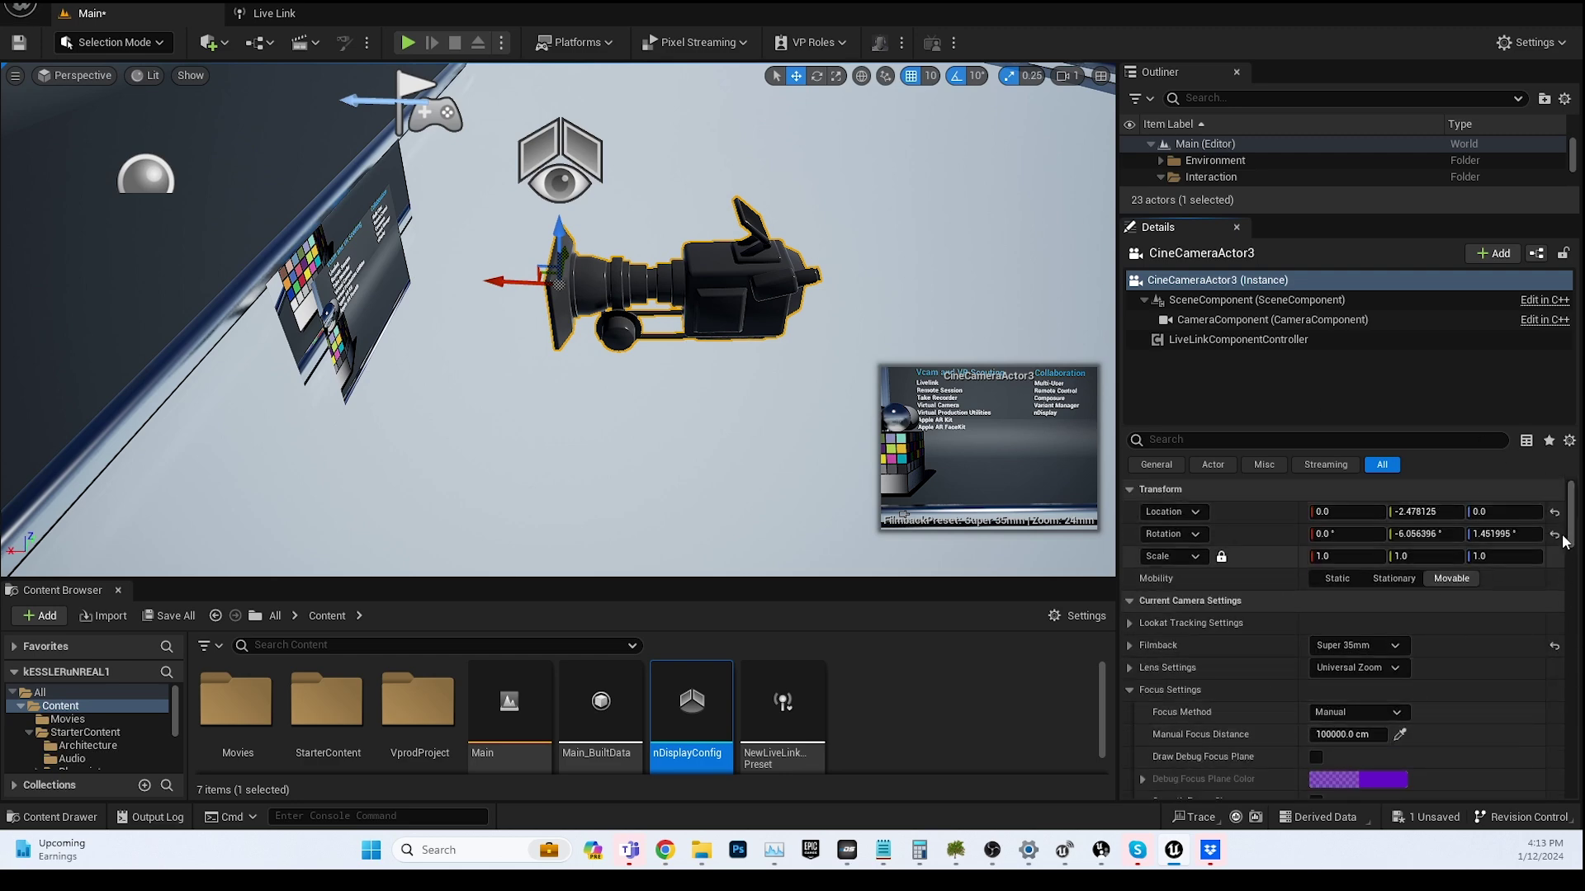
{"action": "mouse_move", "coordinate": [1573, 528]}
{"action": "left_mouse_down"}
{"action": "mouse_move", "coordinate": [1573, 778]}
{"action": "mouse_move", "coordinate": [1573, 531]}
{"action": "left_mouse_up"}
{"action": "type", "text": "vig"}
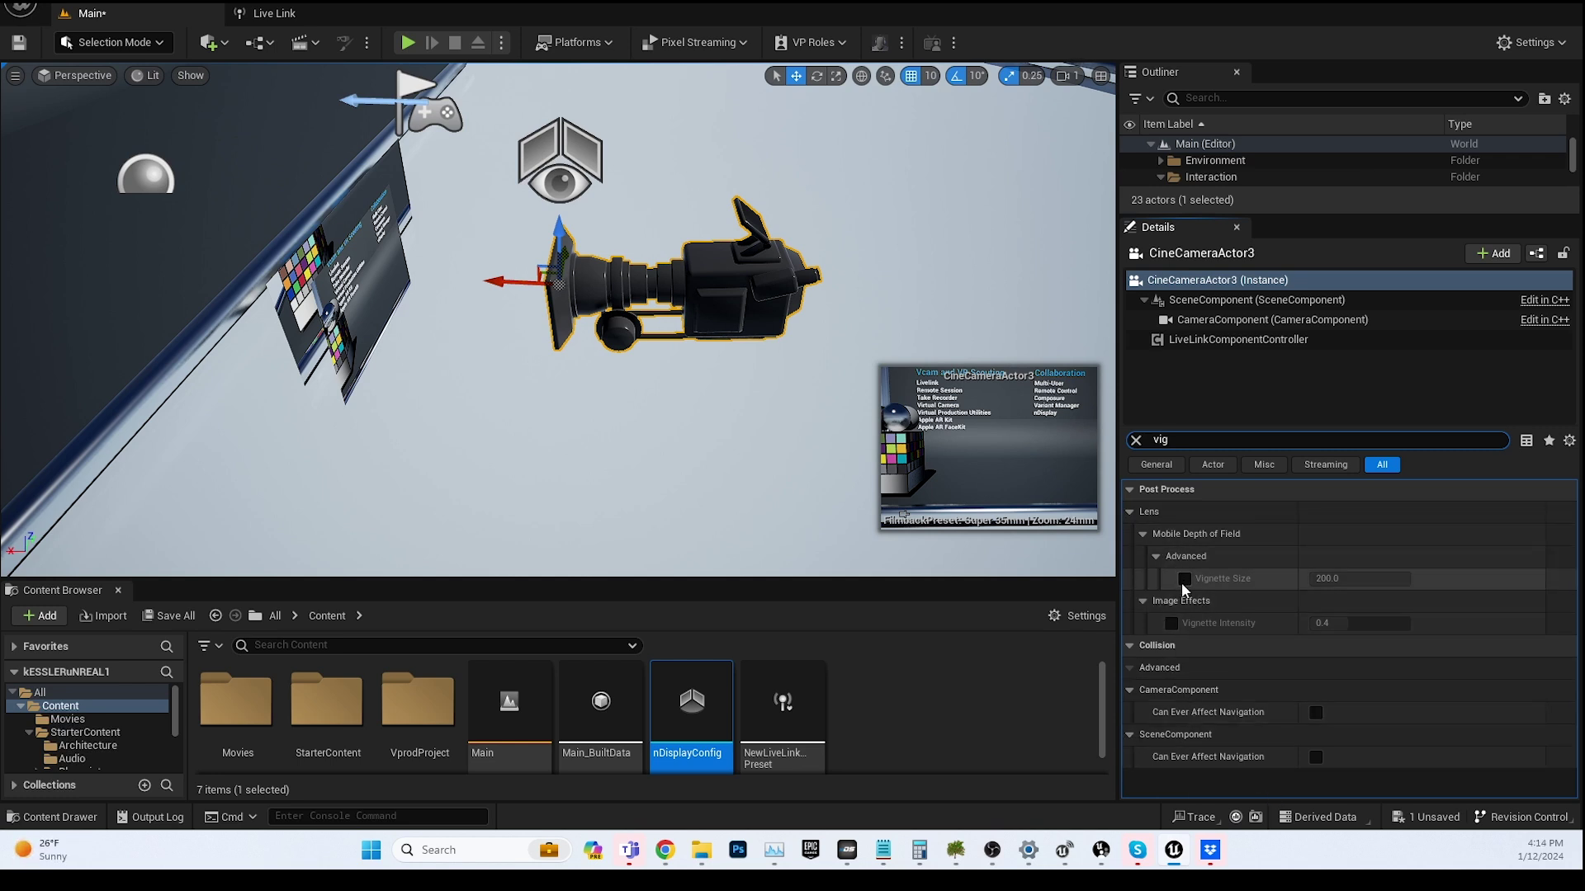
{"action": "left_click", "coordinate": [1171, 624]}
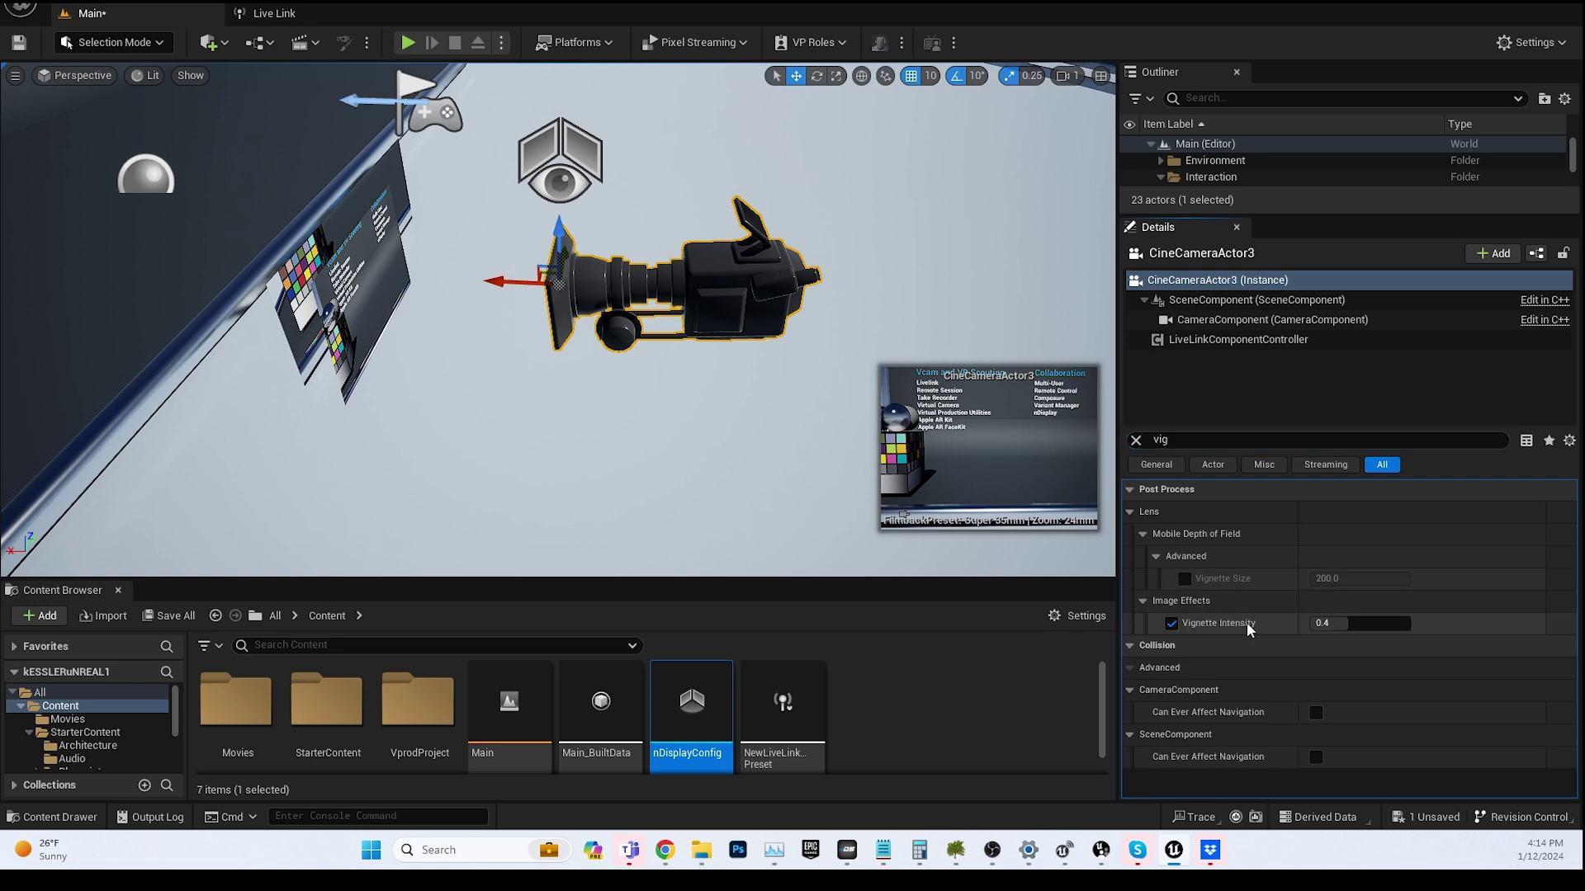
{"action": "mouse_move", "coordinate": [1326, 619]}
{"action": "left_mouse_down"}
{"action": "mouse_move", "coordinate": [1311, 623]}
{"action": "mouse_move", "coordinate": [1408, 623]}
{"action": "mouse_move", "coordinate": [1321, 623]}
{"action": "left_mouse_up"}
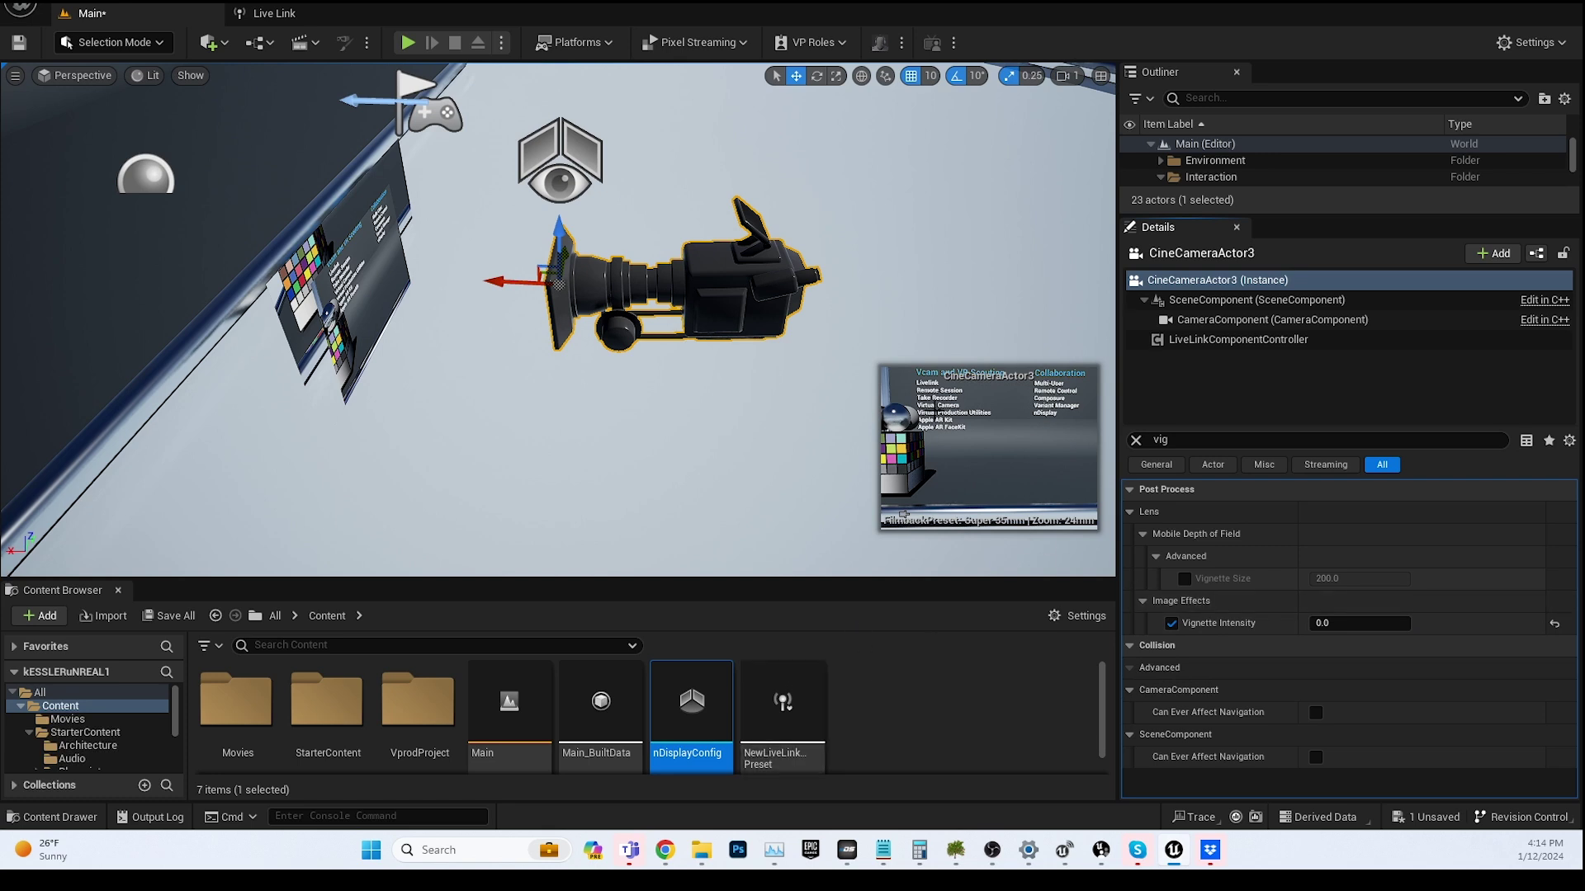
{"action": "left_click", "coordinate": [1135, 440]}
Step: Select nDisplayConfig and move it together with its camera to location -390, -200, 160
{"action": "right_click_drag", "start_coordinate": [732, 473], "coordinate": [569, 396]}
{"action": "key", "text": "f"}
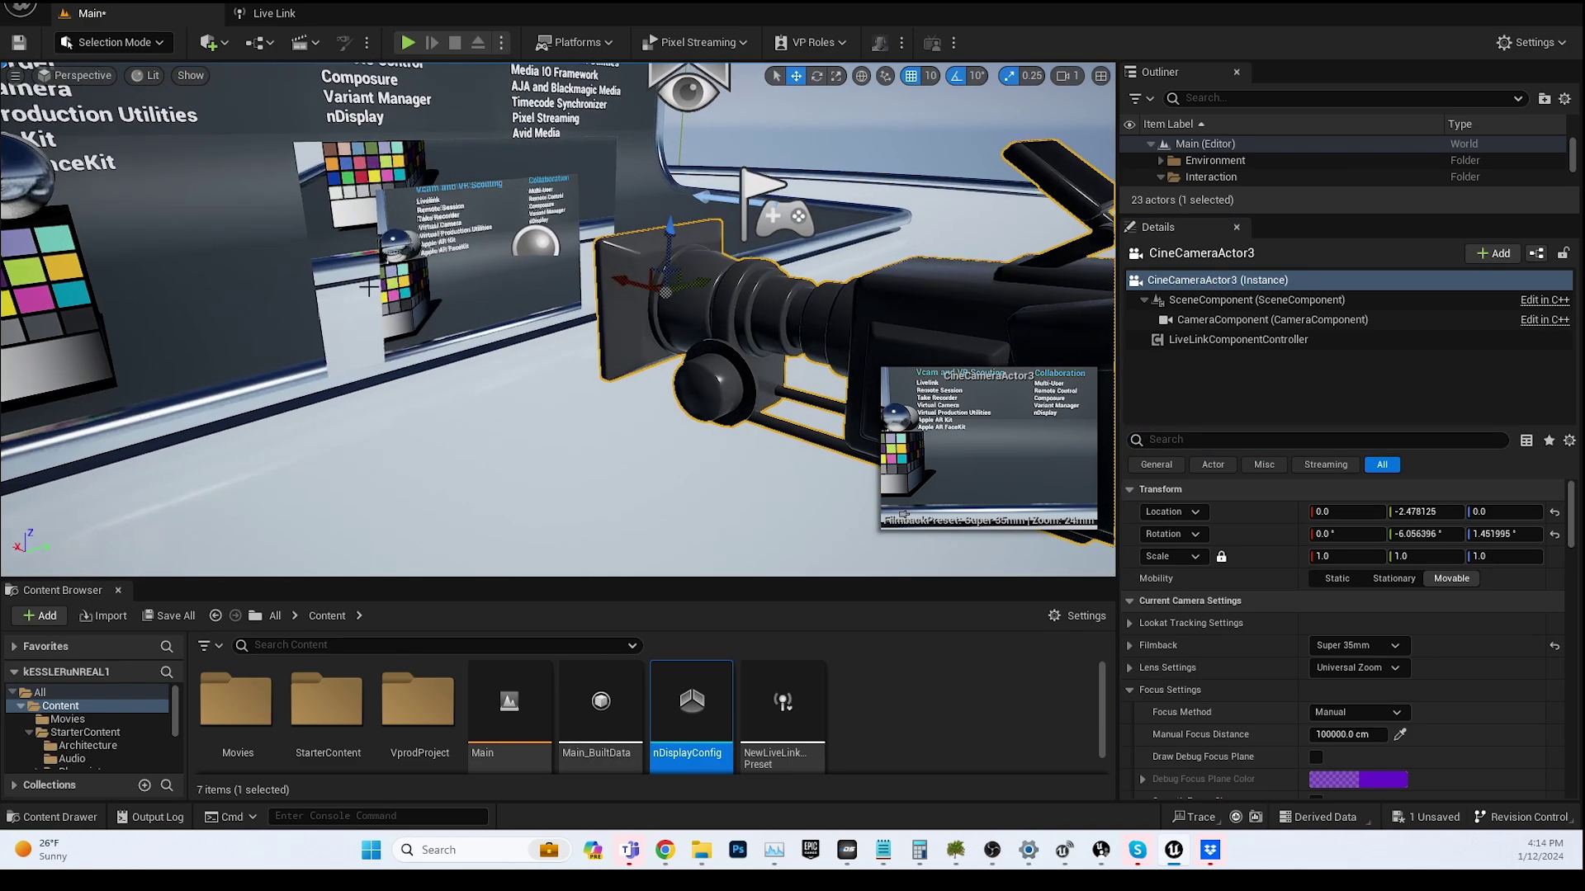
{"action": "scroll", "coordinate": [531, 441], "scroll_direction": "down", "scroll_amount": 5}
{"action": "scroll", "coordinate": [531, 441], "scroll_direction": "down", "scroll_amount": 4}
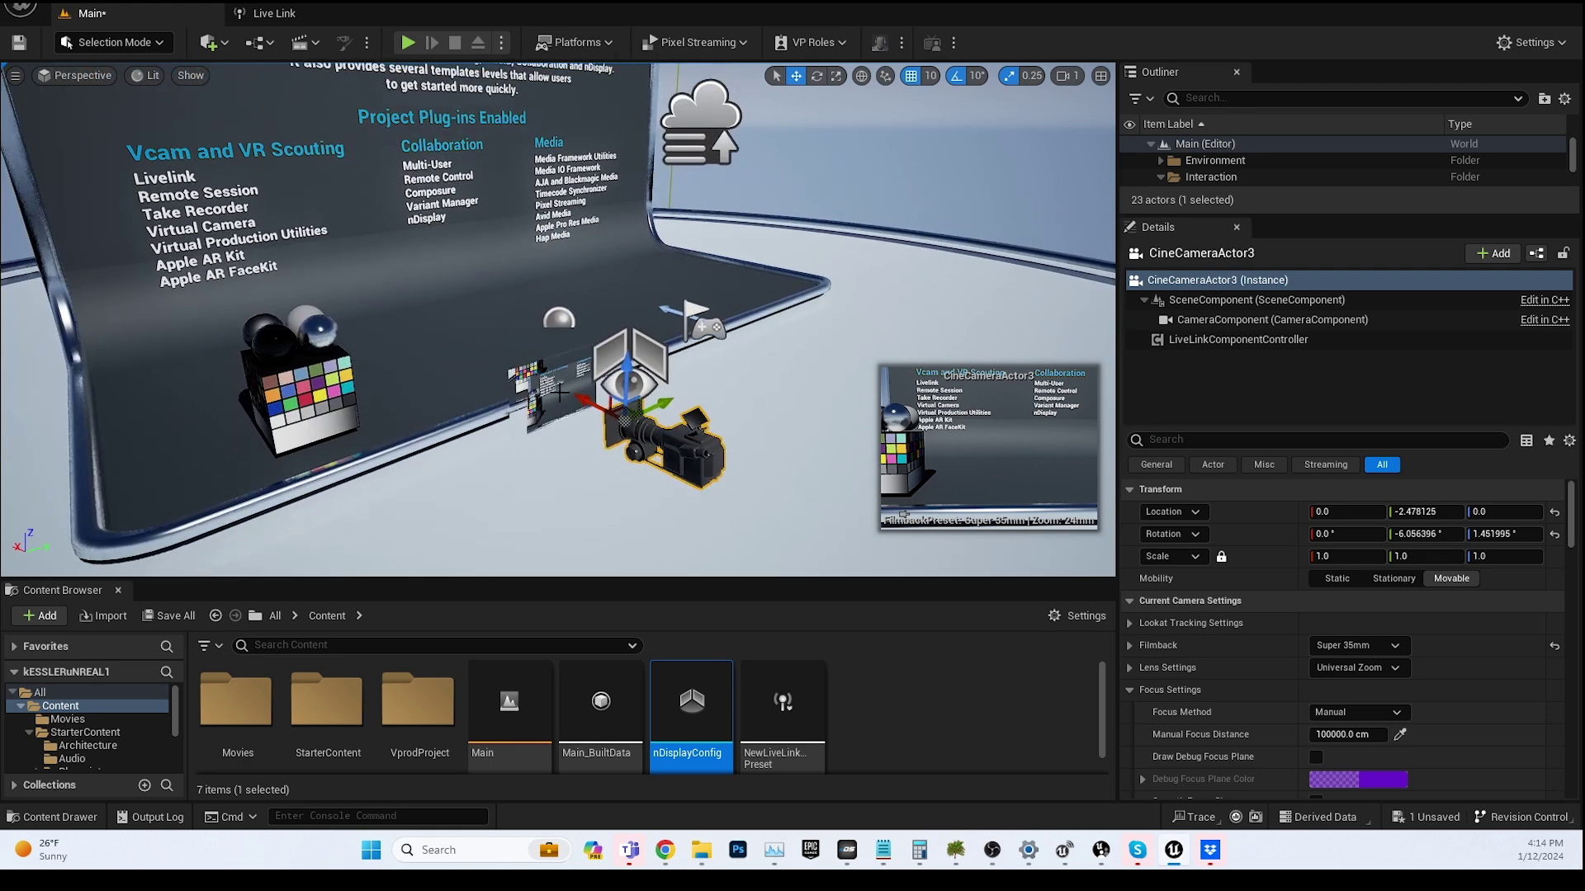
{"action": "left_click", "coordinate": [528, 378]}
{"action": "left_click", "coordinate": [1210, 280]}
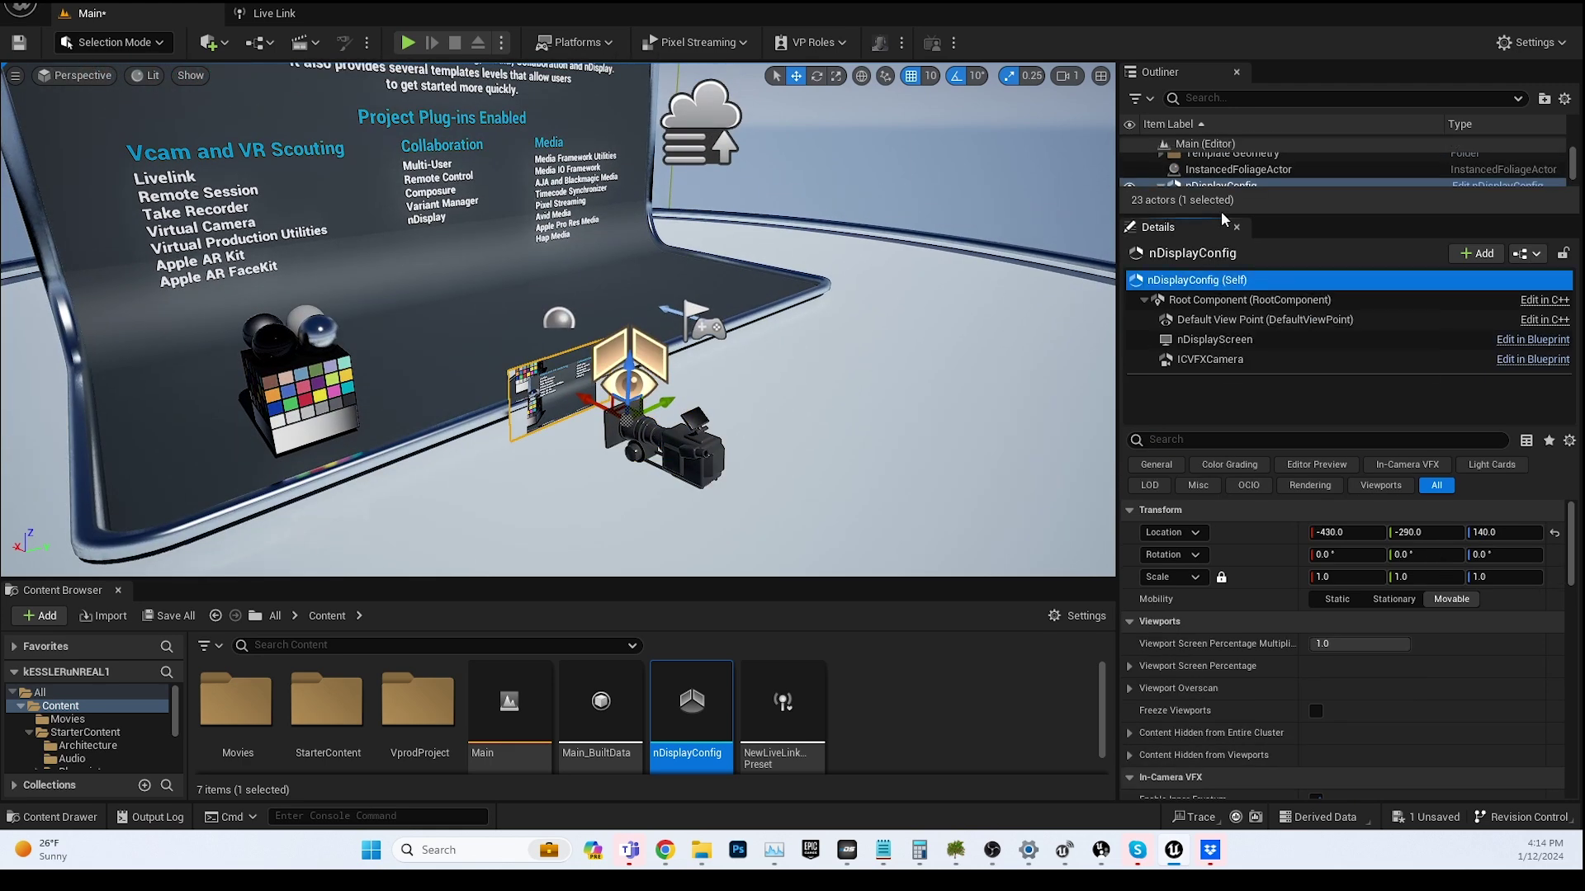
{"action": "left_click_drag", "start_coordinate": [1275, 215], "coordinate": [1266, 317]}
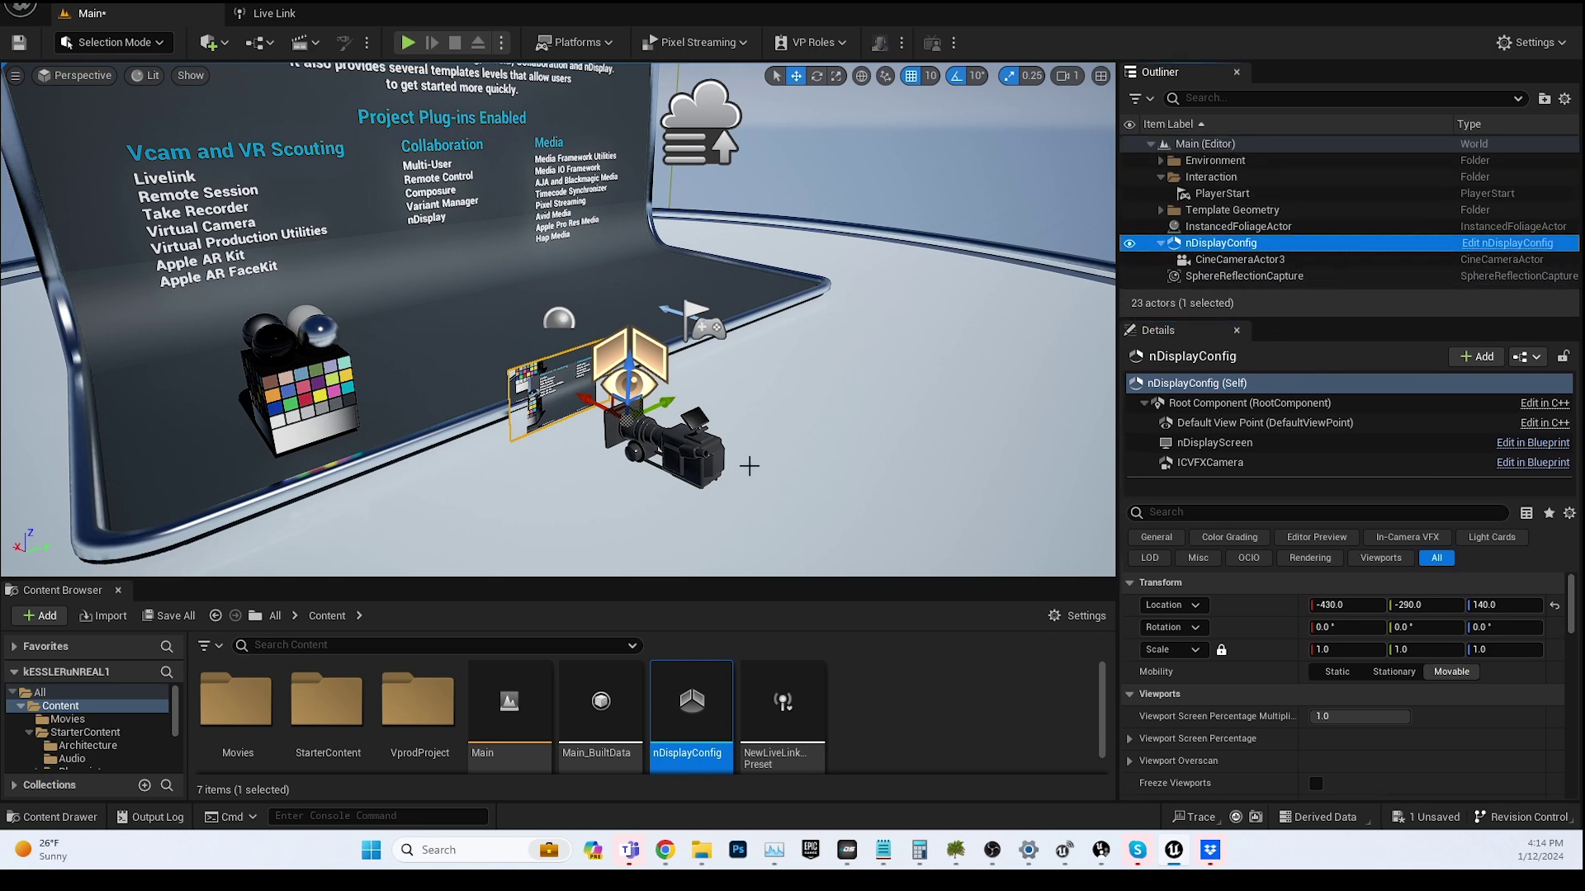
{"action": "left_click_drag", "start_coordinate": [660, 407], "coordinate": [665, 322]}
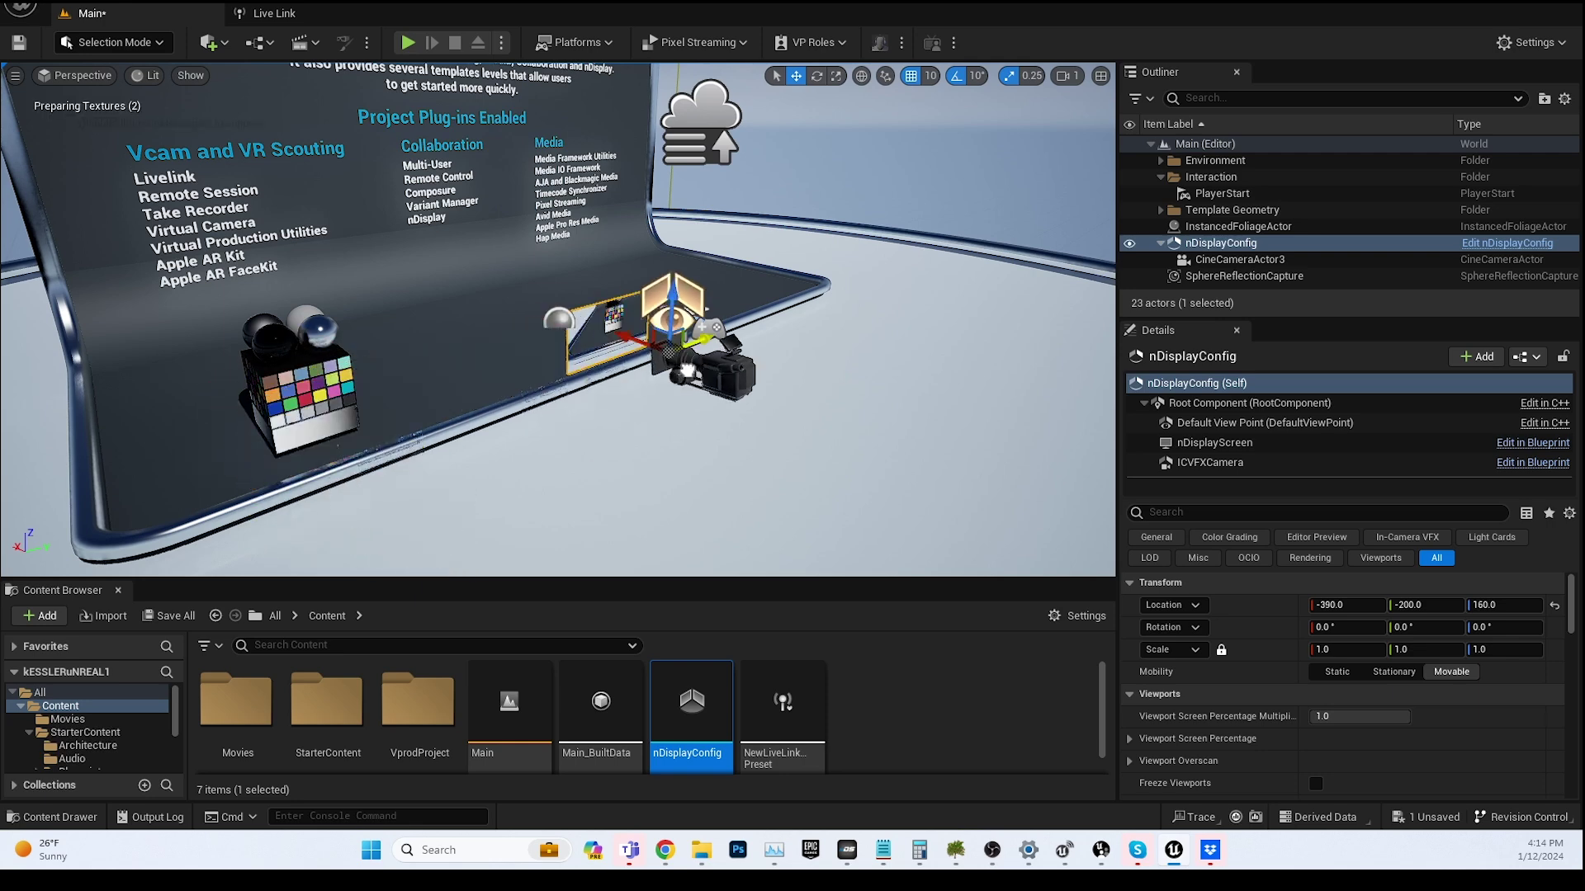
Step: Select CineCameraActor3, jog the Pan axis both ways in Kessler kOS to compare the directions, and bring the whole kOS window into view
{"action": "left_click", "coordinate": [710, 375]}
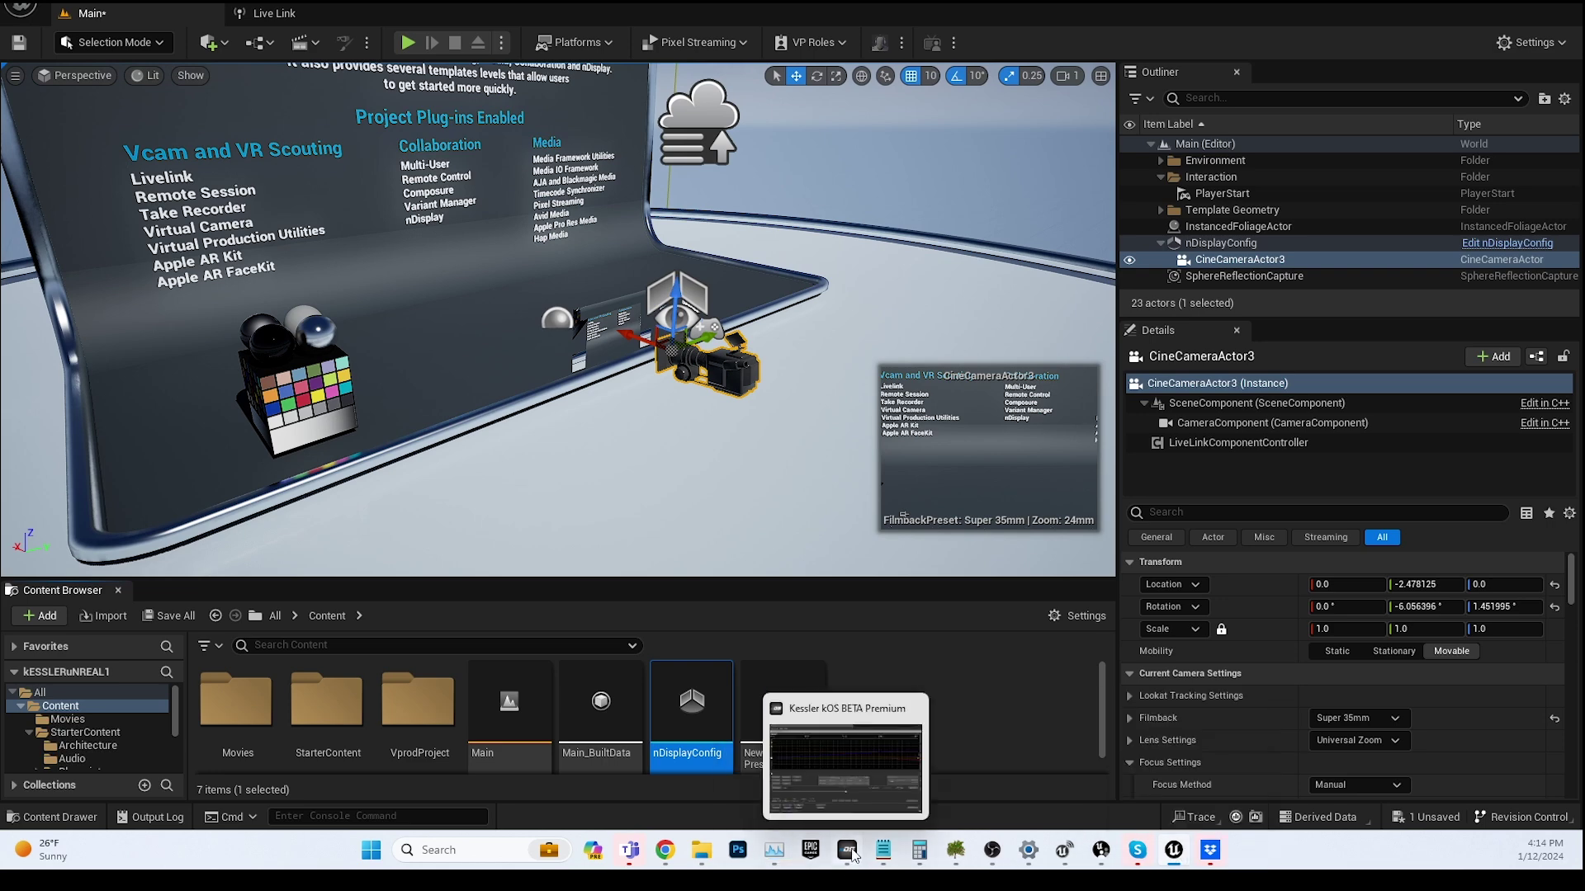
{"action": "left_click", "coordinate": [850, 853]}
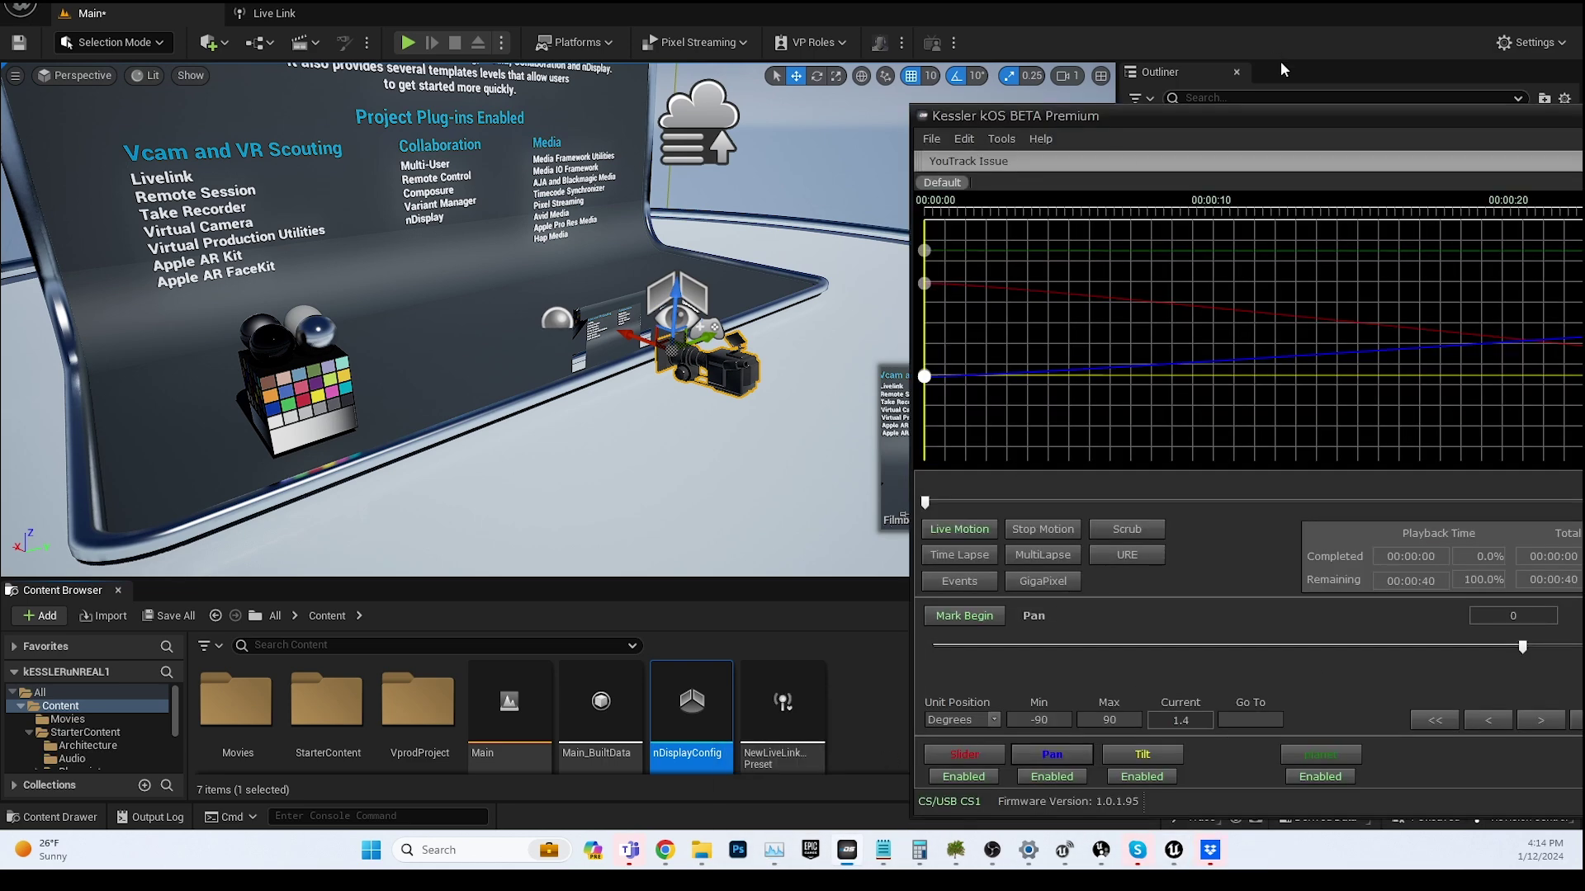
{"action": "left_click_drag", "start_coordinate": [1332, 126], "coordinate": [1252, 92]}
{"action": "left_click", "coordinate": [1178, 615]}
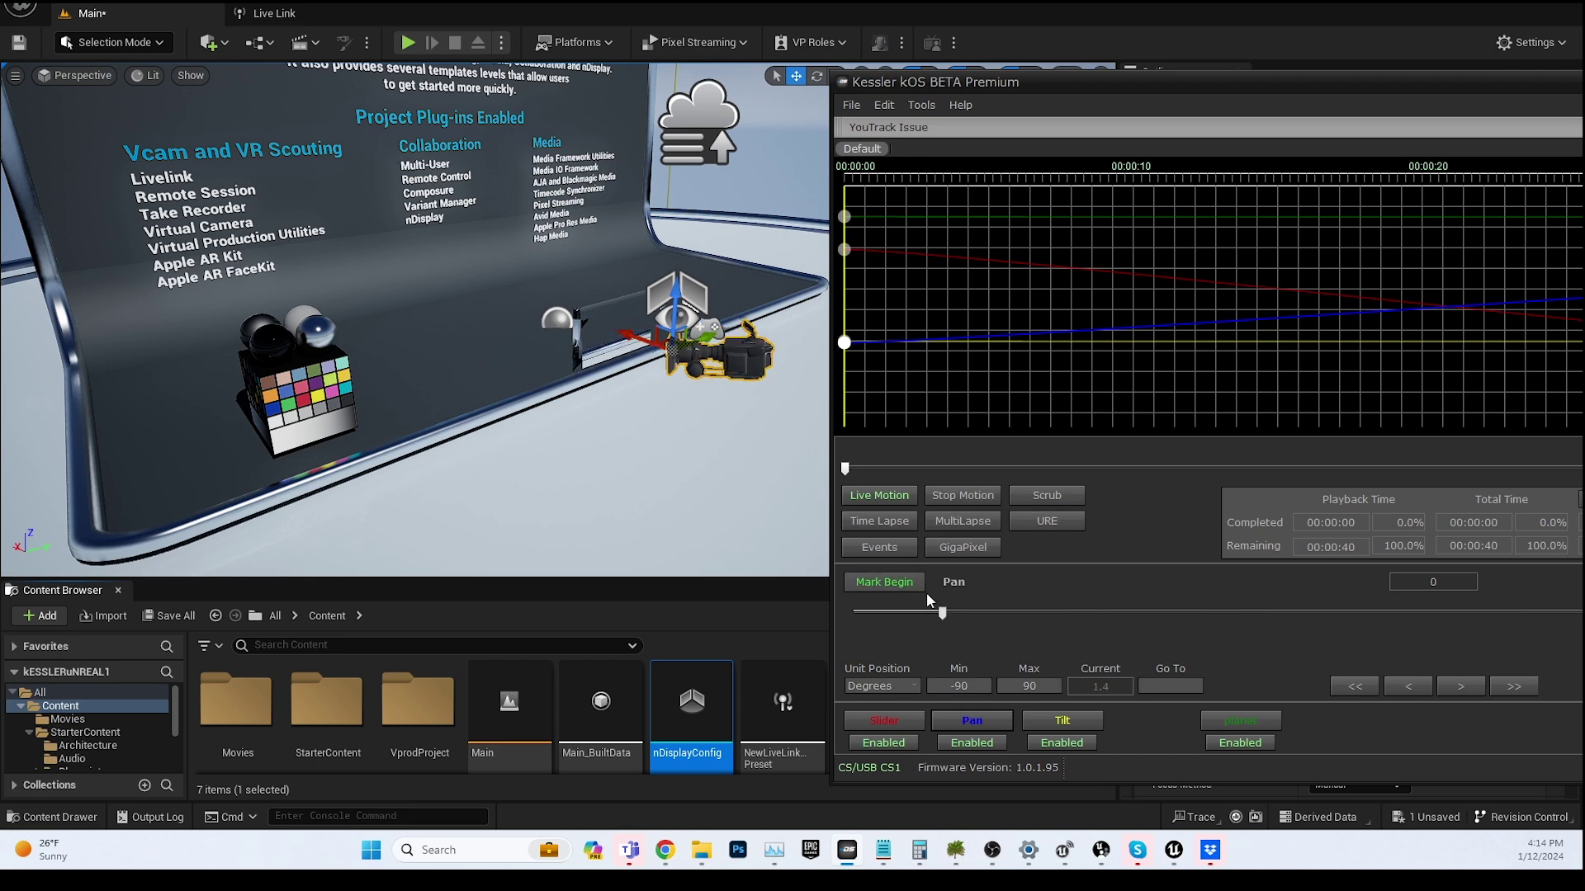
{"action": "left_click", "coordinate": [1059, 615]}
{"action": "mouse_move", "coordinate": [1403, 615]}
{"action": "left_mouse_down"}
{"action": "mouse_move", "coordinate": [1348, 615]}
{"action": "mouse_move", "coordinate": [1418, 616]}
{"action": "left_mouse_up"}
{"action": "left_click_drag", "start_coordinate": [1242, 92], "coordinate": [602, 94]}
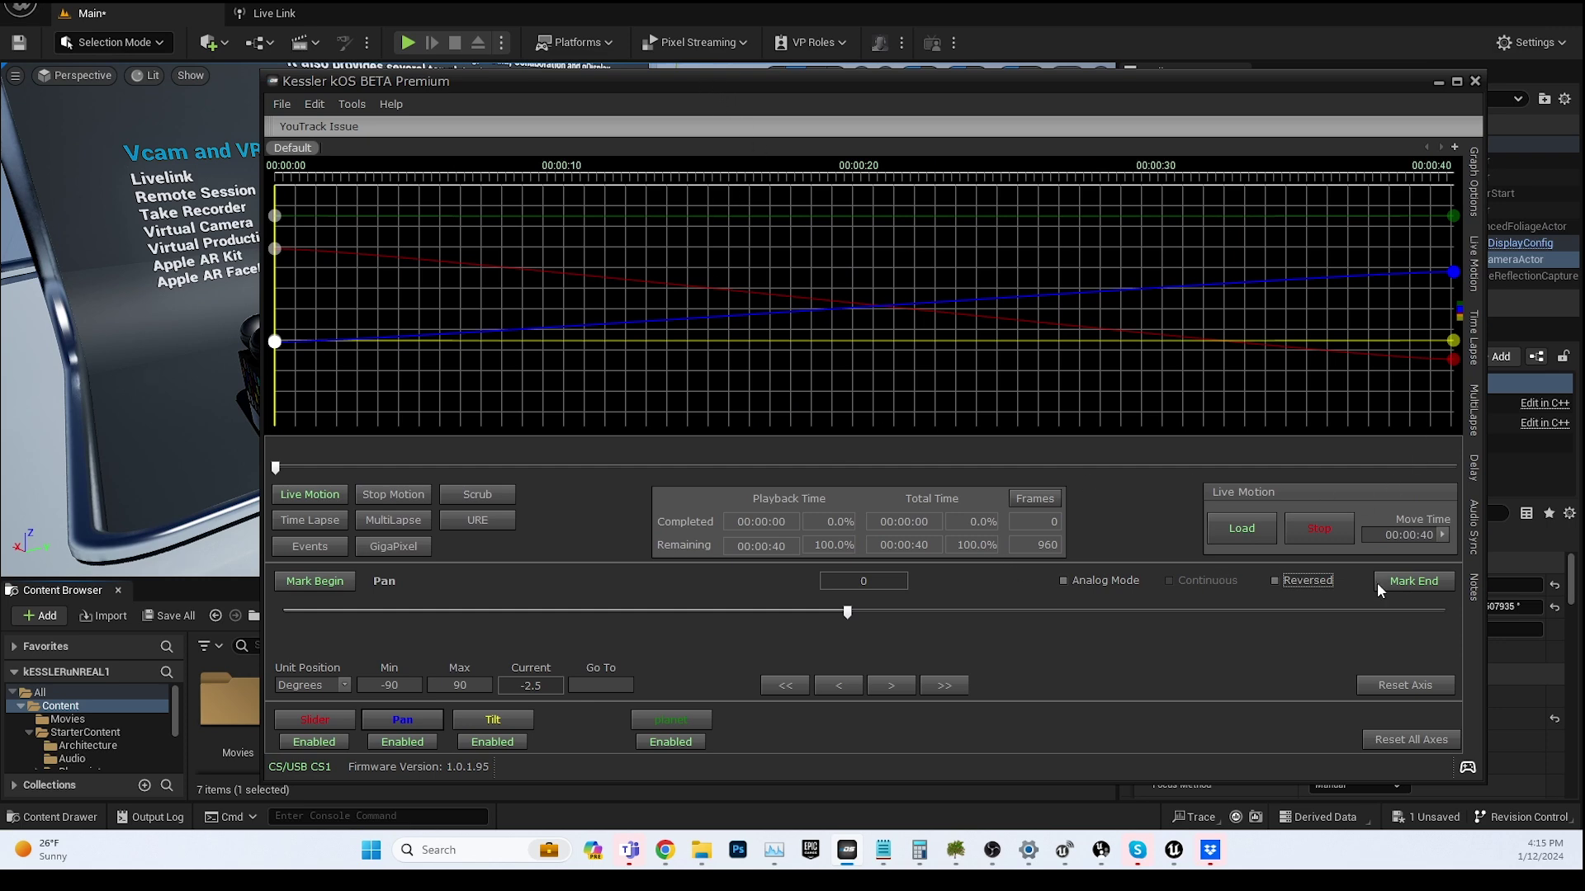
Step: Load and run the 40-second Live Motion in Kessler kOS, moving its windows clear of the level viewport
{"action": "left_click", "coordinate": [1242, 533]}
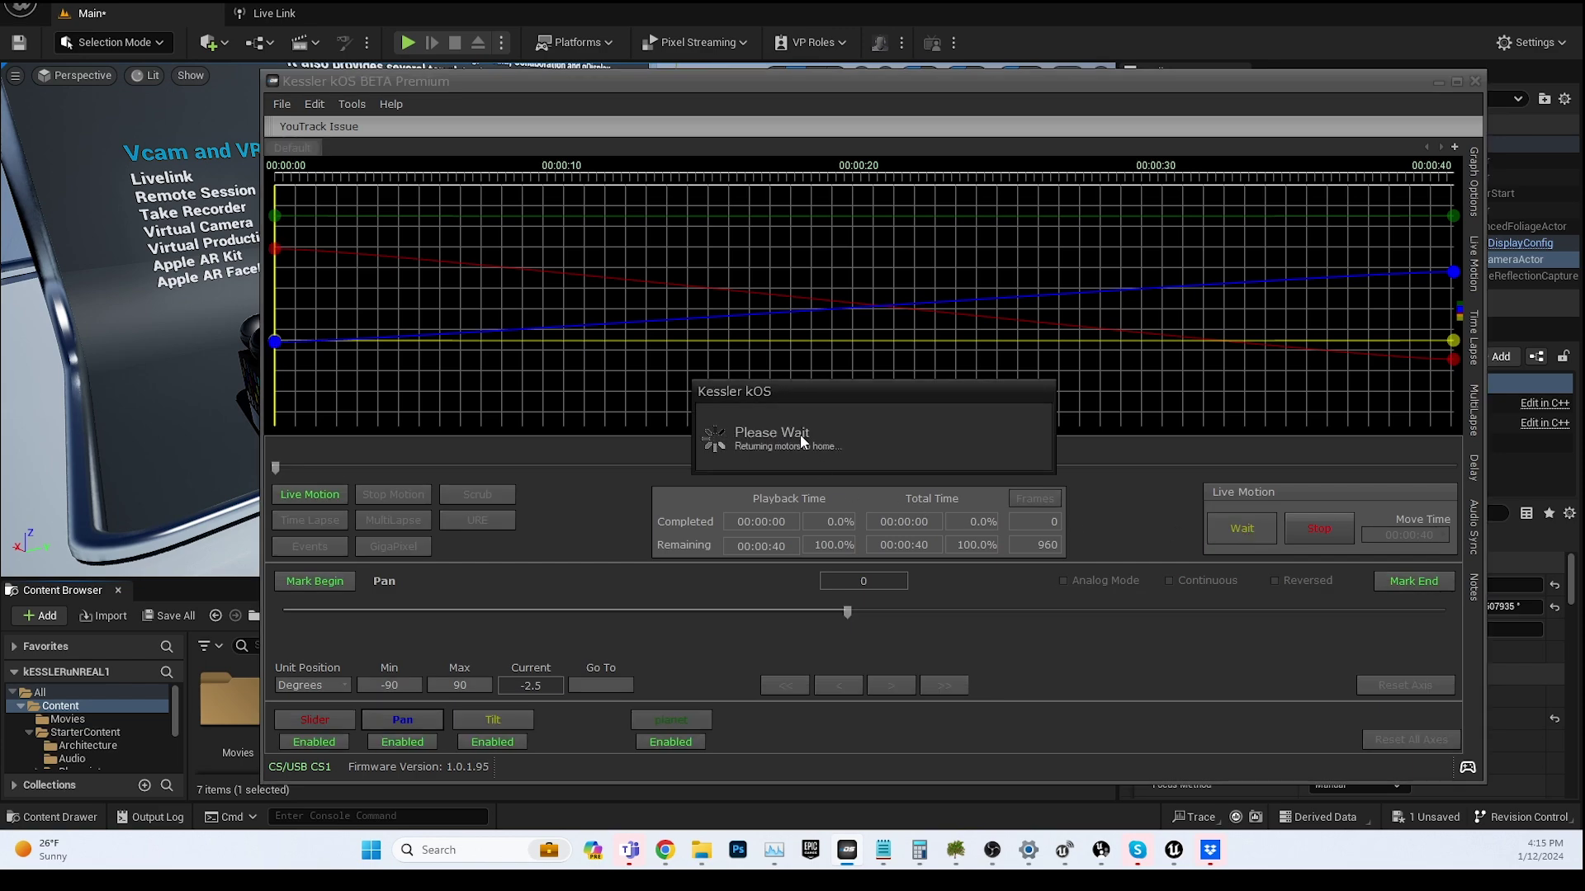
{"action": "left_click_drag", "start_coordinate": [699, 87], "coordinate": [665, 442]}
{"action": "left_click_drag", "start_coordinate": [846, 398], "coordinate": [1151, 416]}
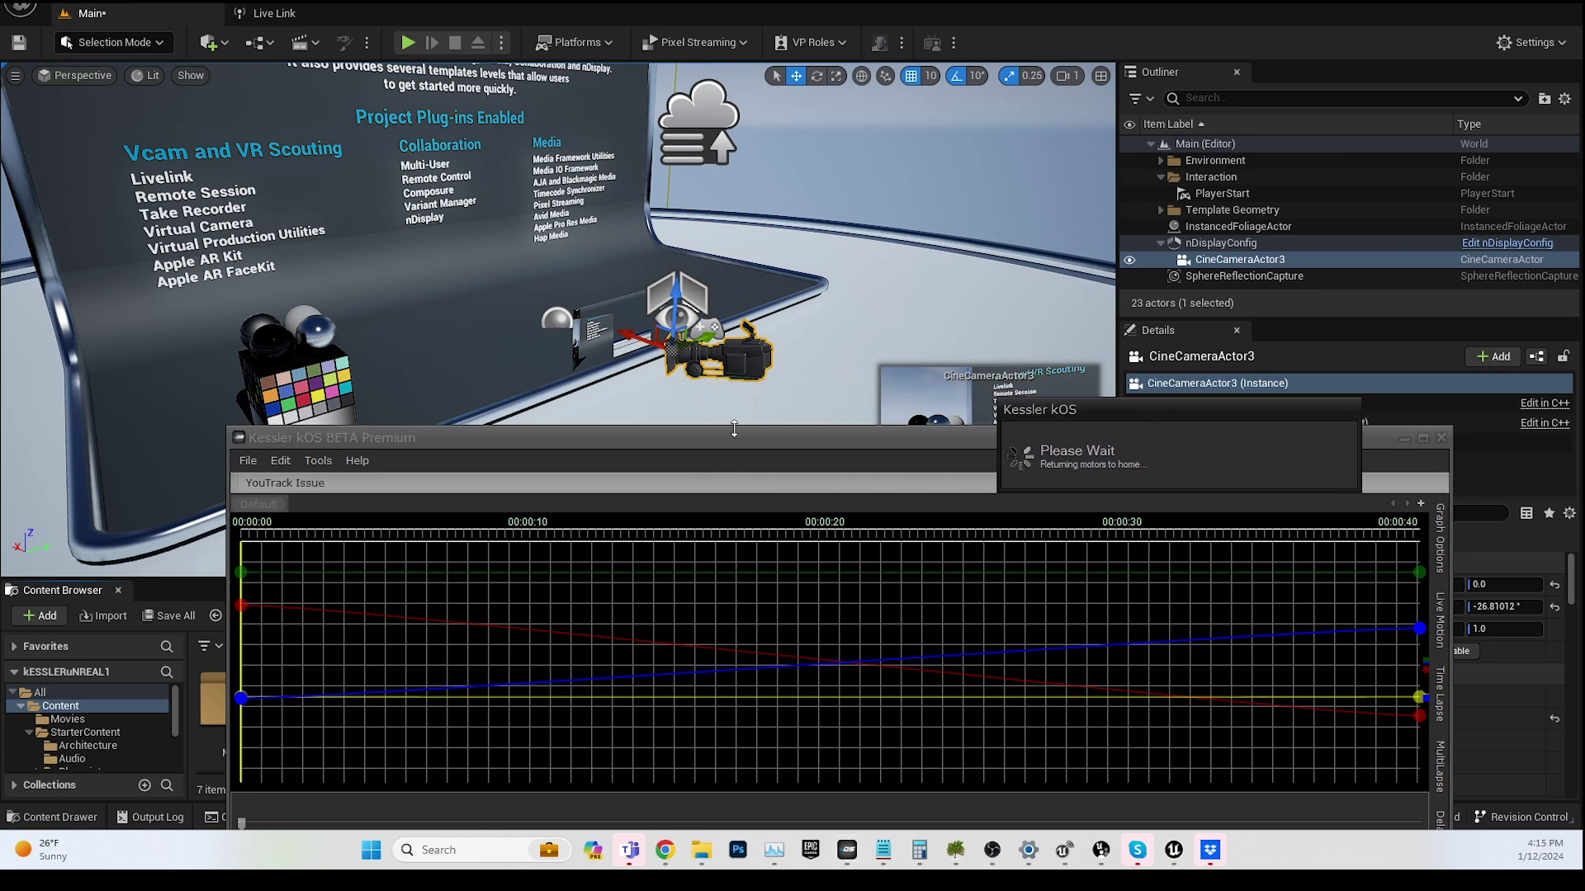
{"action": "left_click_drag", "start_coordinate": [739, 435], "coordinate": [661, 225]}
{"action": "left_click", "coordinate": [1121, 679]}
{"action": "left_click_drag", "start_coordinate": [1235, 237], "coordinate": [1207, 543]}
{"action": "scroll", "coordinate": [634, 356], "scroll_direction": "up", "scroll_amount": 3}
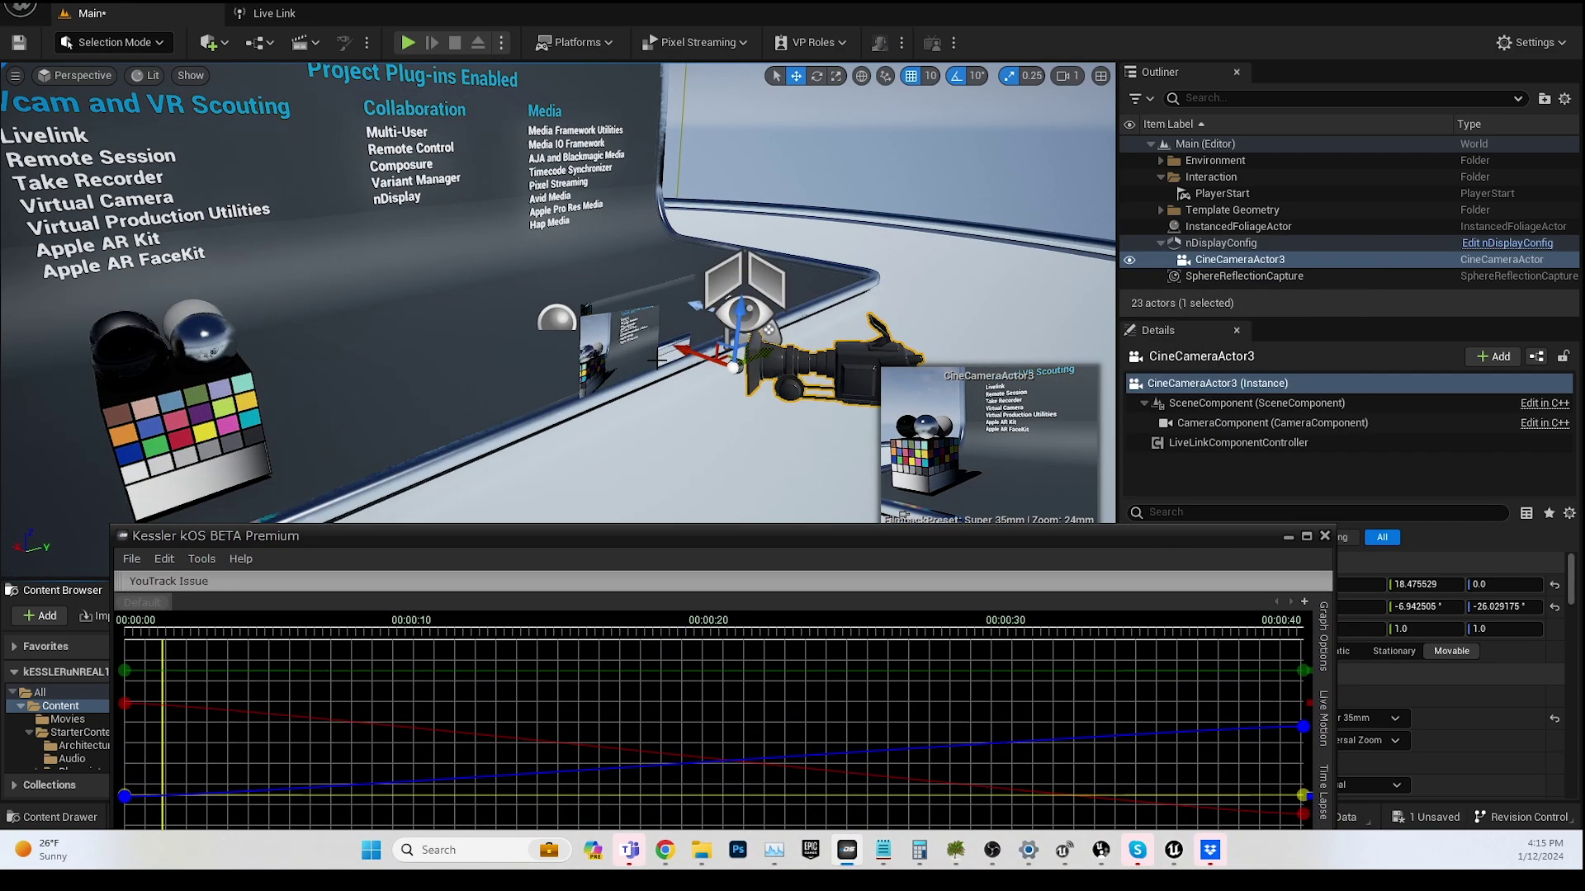
Step: Follow CineCameraActor3 up close while the Live Motion plays, stop the move partway, and return to the level viewport
{"action": "middle_click_drag", "start_coordinate": [718, 428], "coordinate": [452, 460]}
{"action": "scroll", "coordinate": [452, 460], "scroll_direction": "up", "scroll_amount": 1}
{"action": "scroll", "coordinate": [452, 460], "scroll_direction": "up", "scroll_amount": 1}
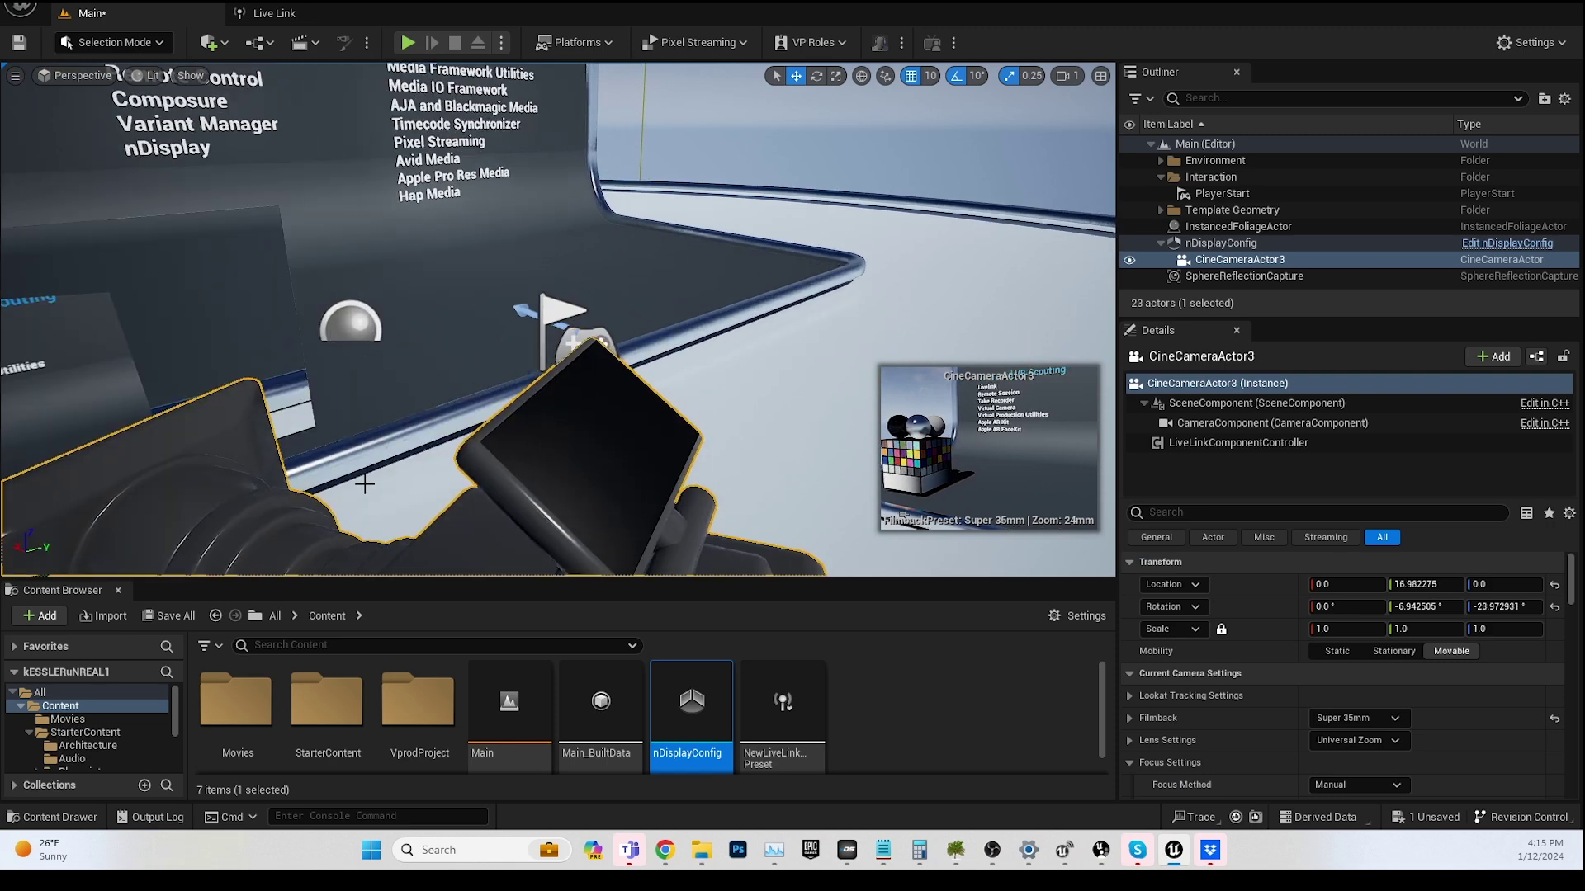
{"action": "middle_click_drag", "start_coordinate": [364, 484], "coordinate": [432, 504]}
{"action": "scroll", "coordinate": [432, 506], "scroll_direction": "down", "scroll_amount": 1}
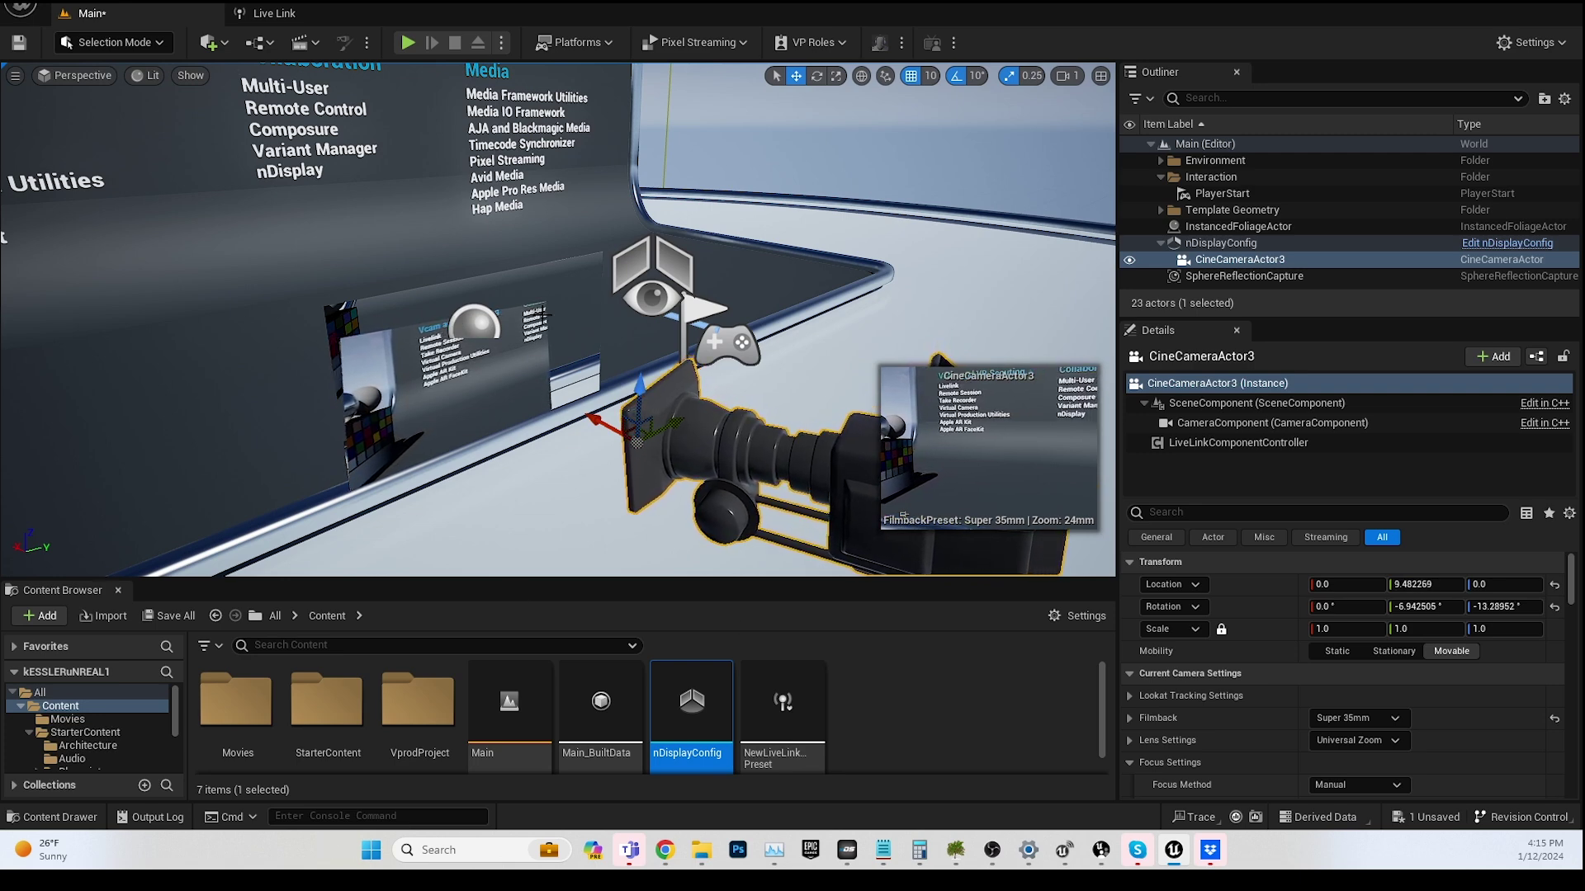
{"action": "left_click", "coordinate": [956, 850]}
{"action": "left_click_drag", "start_coordinate": [1217, 535], "coordinate": [1277, 74]}
{"action": "left_click", "coordinate": [107, 412]}
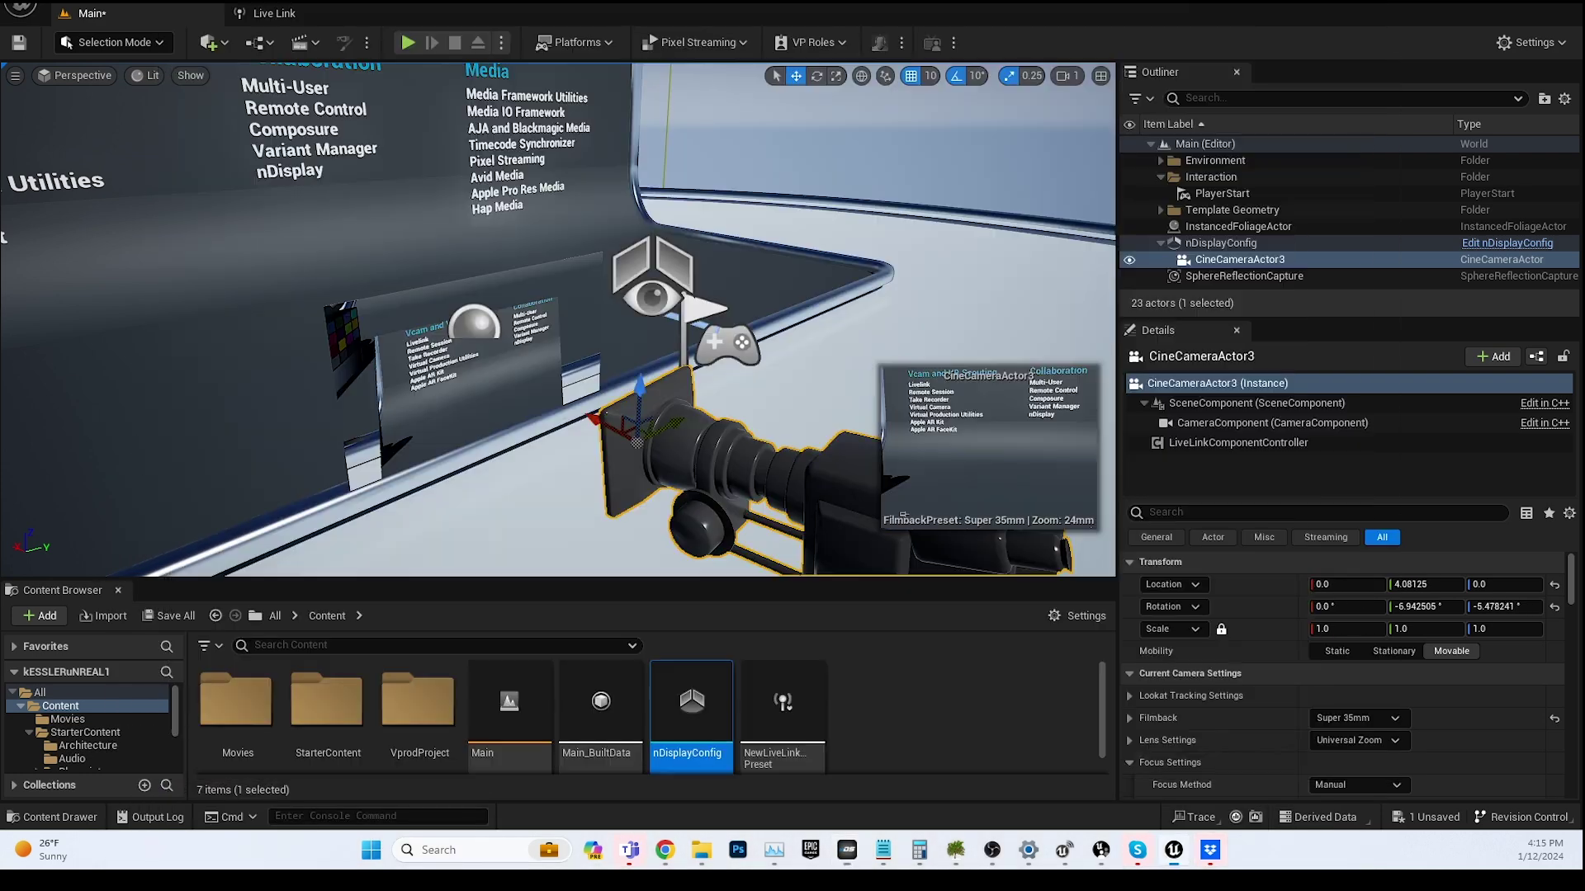
Step: Launch Switchboard and delete its existing kESSLERuNREAL1 configuration
{"action": "left_click", "coordinate": [912, 725]}
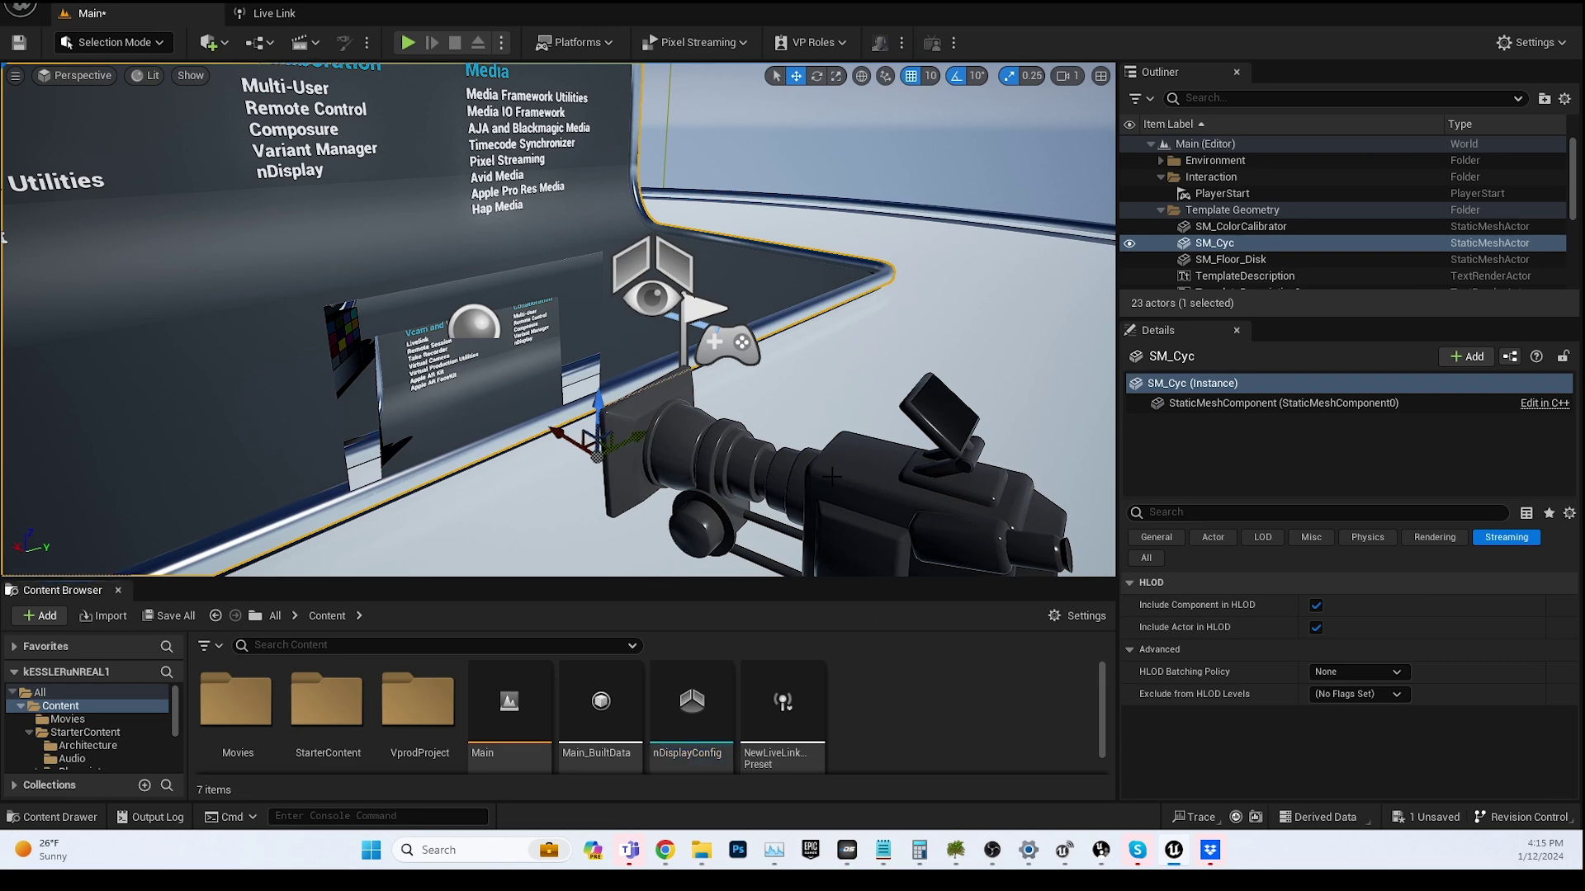
{"action": "left_click", "coordinate": [879, 42]}
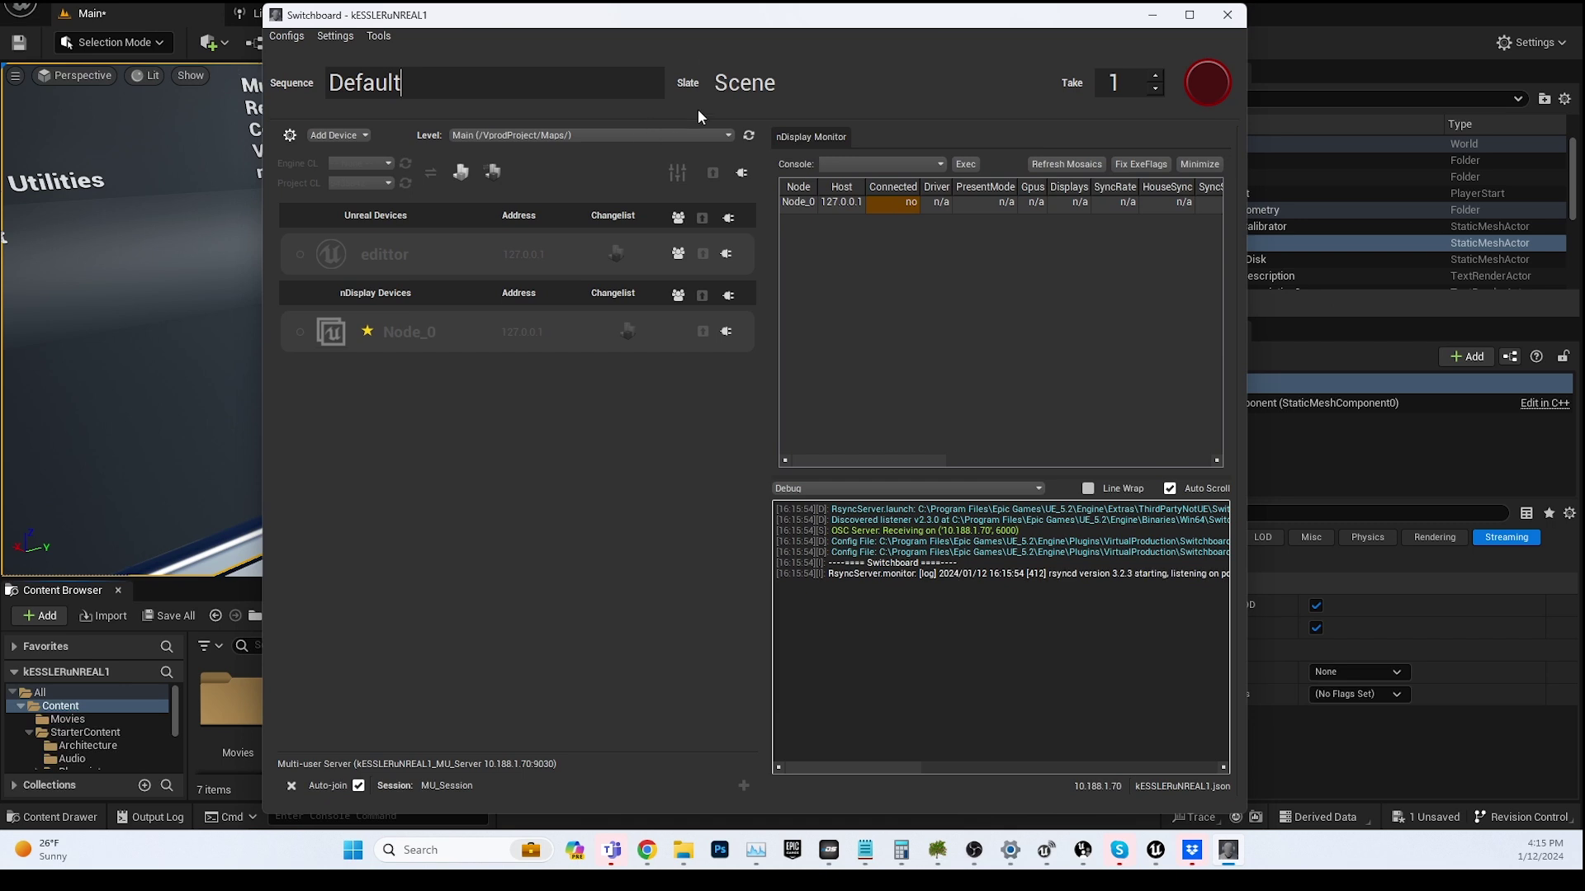
{"action": "left_click", "coordinate": [288, 35]}
{"action": "left_click", "coordinate": [326, 80]}
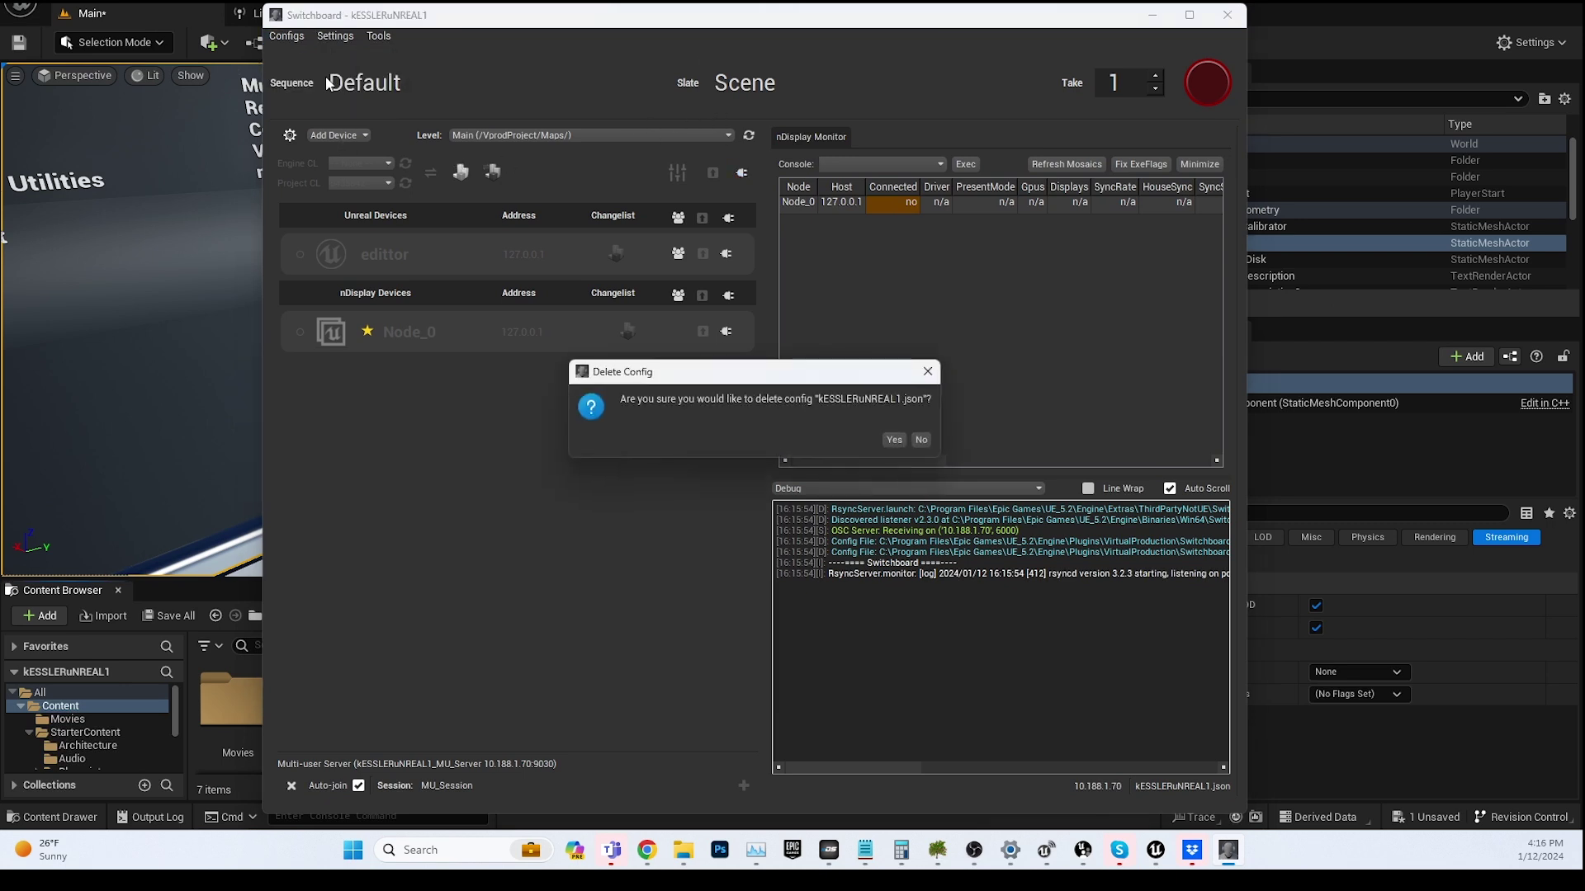
{"action": "left_click", "coordinate": [893, 439]}
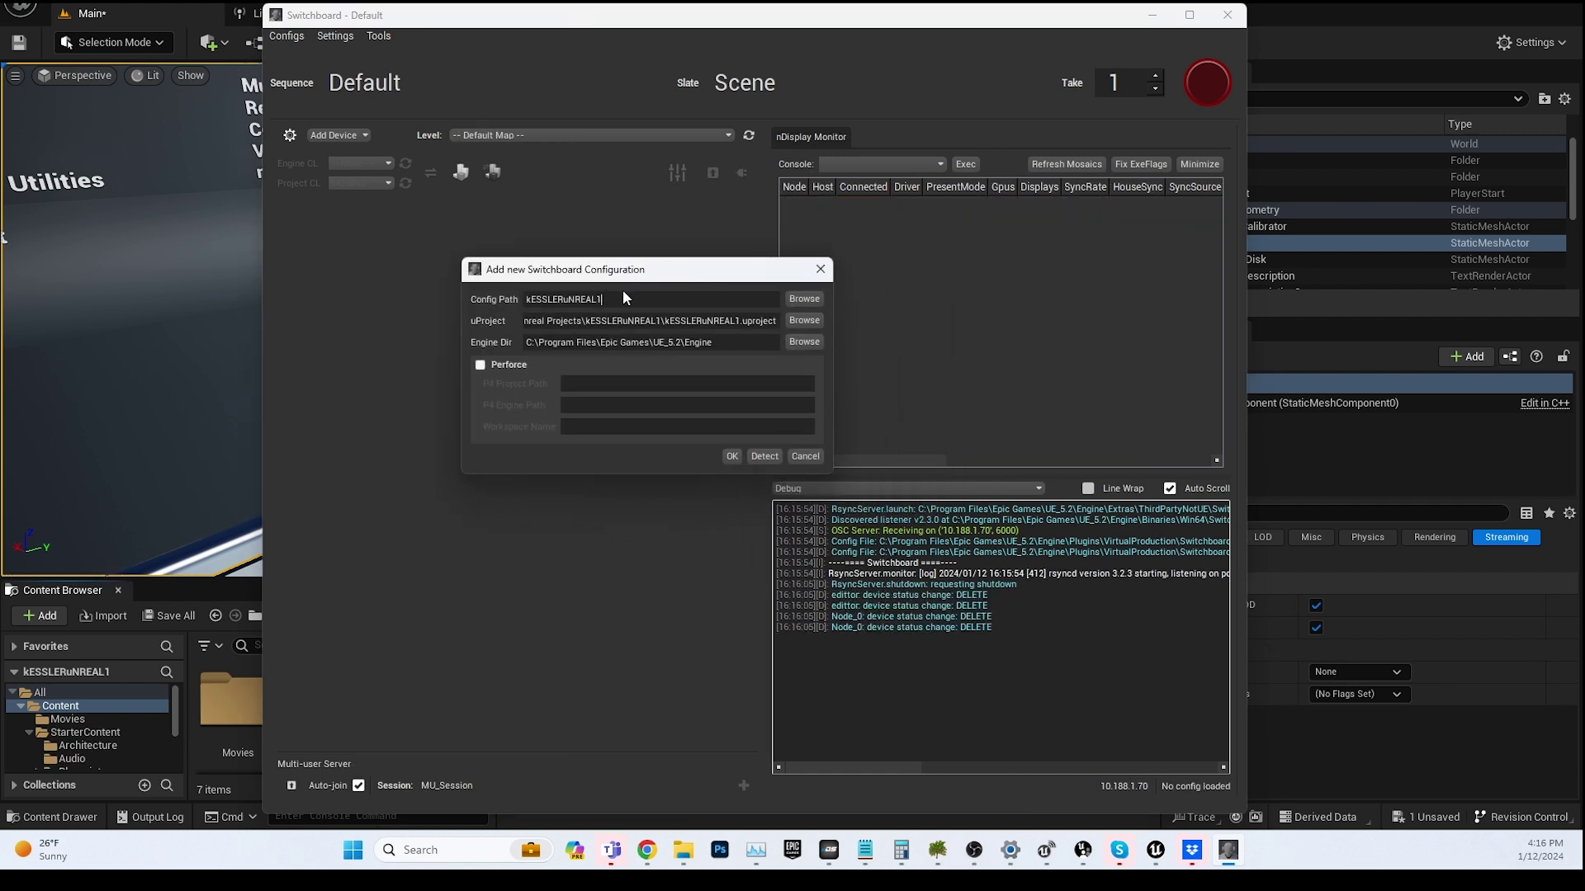
Step: Create a new Switchboard configuration named kESSLERuNREAL1, using the kESSLERuNREAL1 project and the UE_5.2 engine directory
{"action": "left_click_drag", "start_coordinate": [602, 299], "coordinate": [496, 320]}
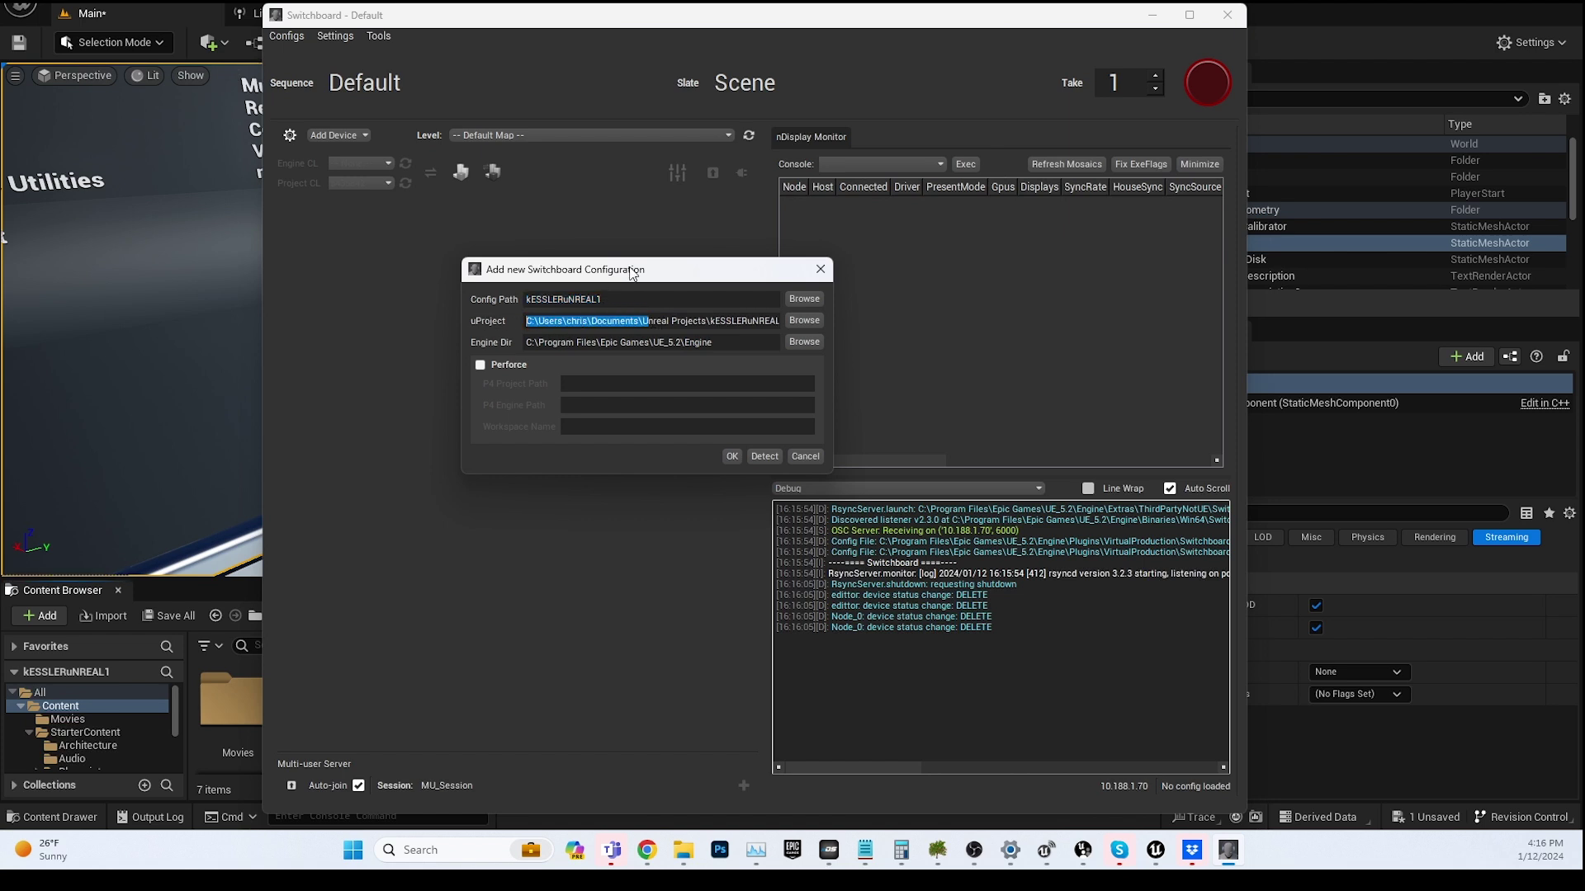
{"action": "left_click", "coordinate": [607, 321]}
{"action": "left_click_drag", "start_coordinate": [748, 320], "coordinate": [523, 322]}
{"action": "left_click", "coordinate": [583, 342]}
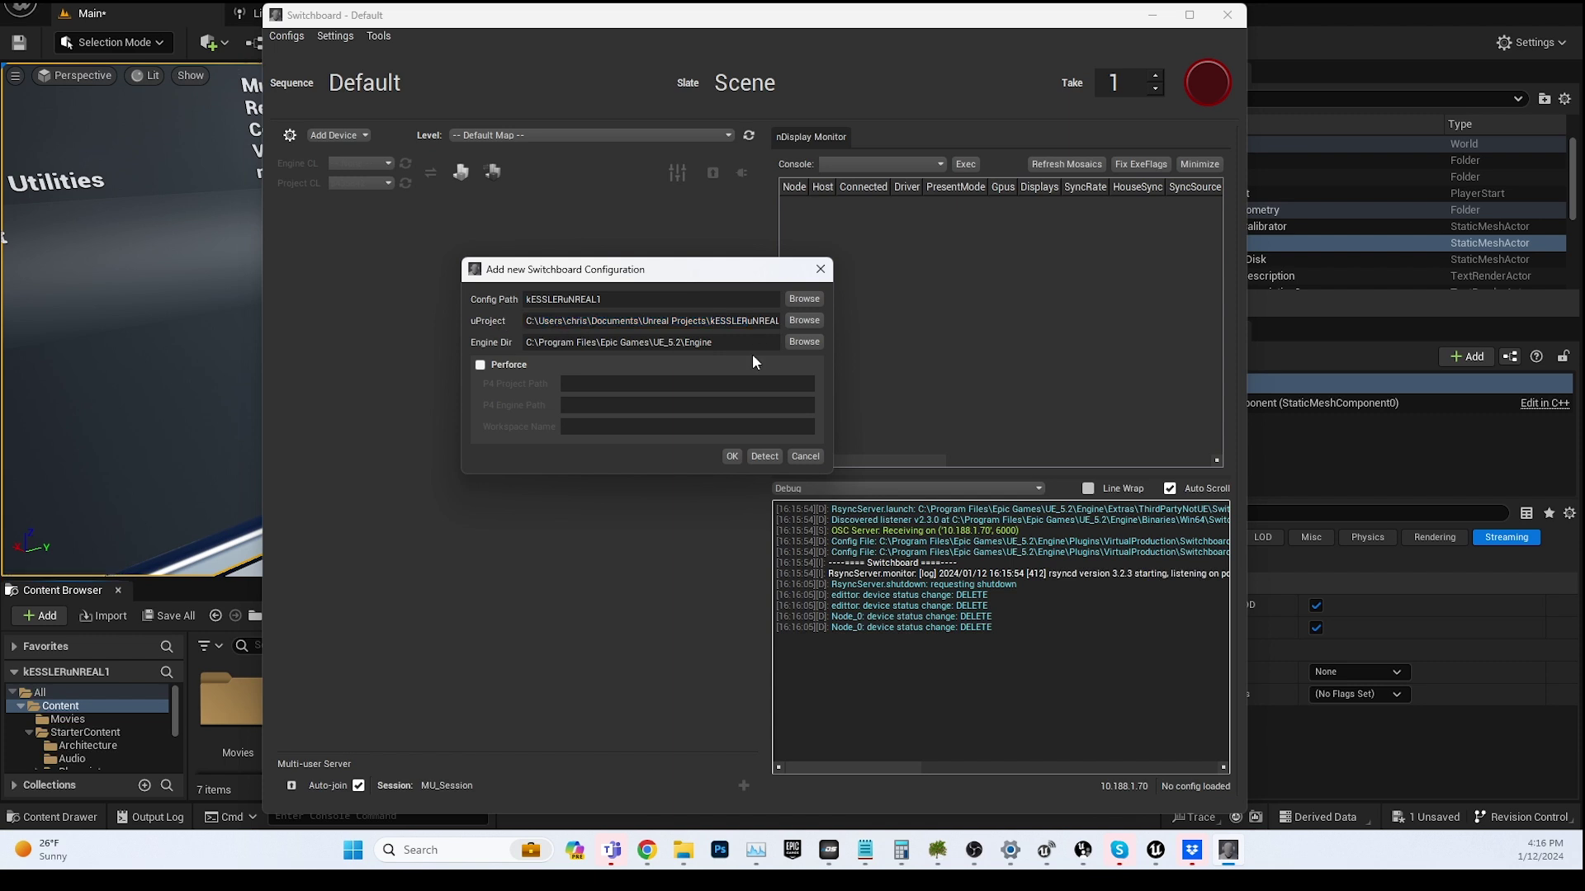
{"action": "left_click", "coordinate": [733, 455]}
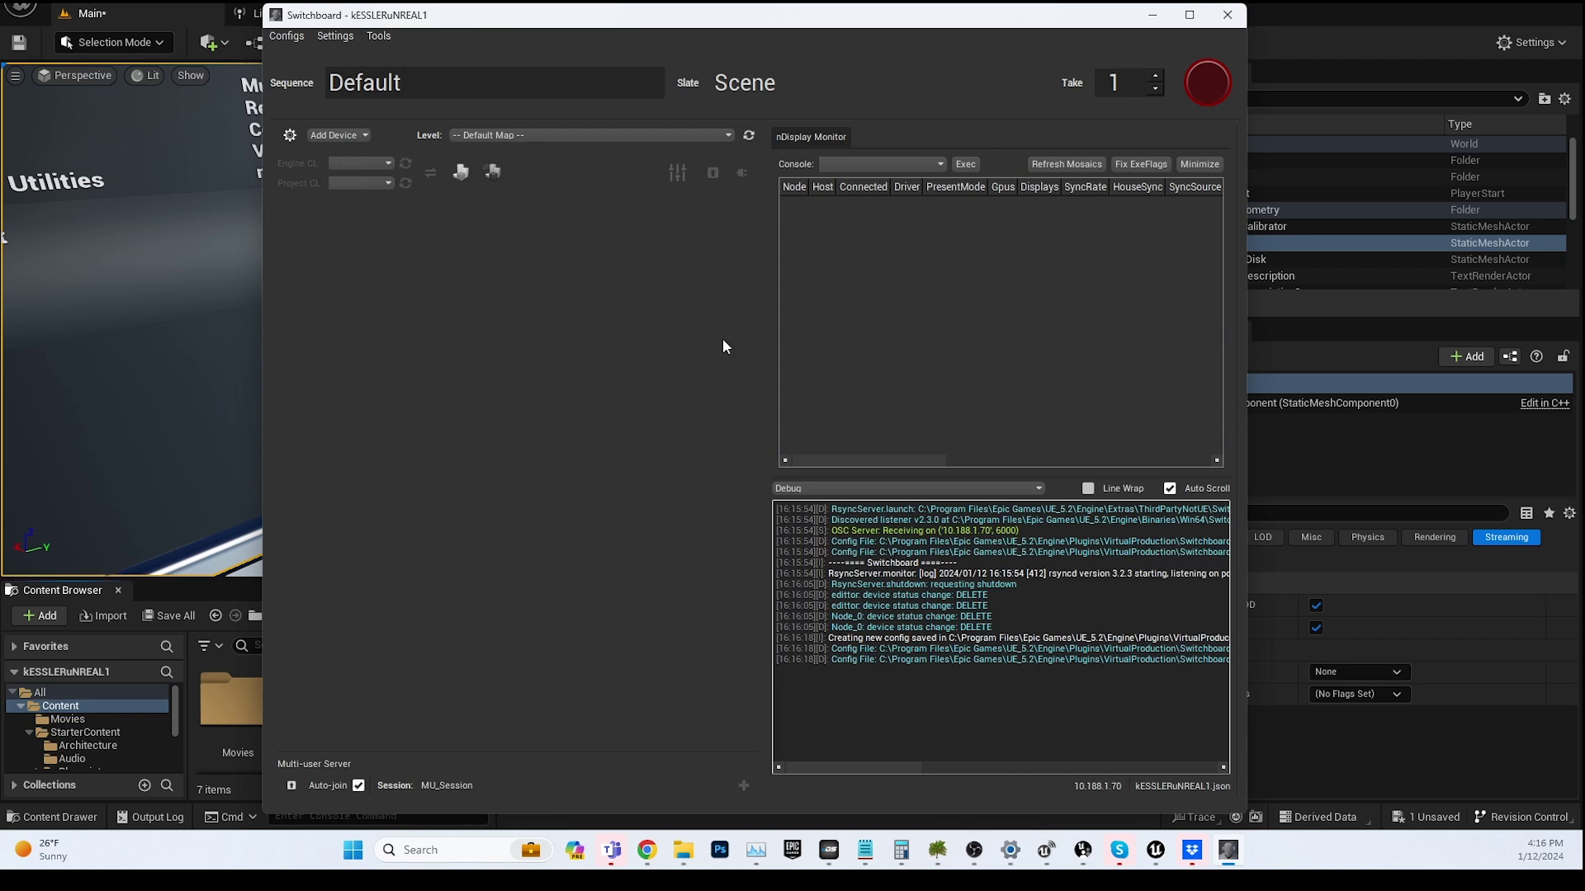
Step: Set the Switchboard level to Main (/VprodProject/Maps/) and add an Unreal device named editor at address 127.0.0.1
{"action": "left_click", "coordinate": [710, 133]}
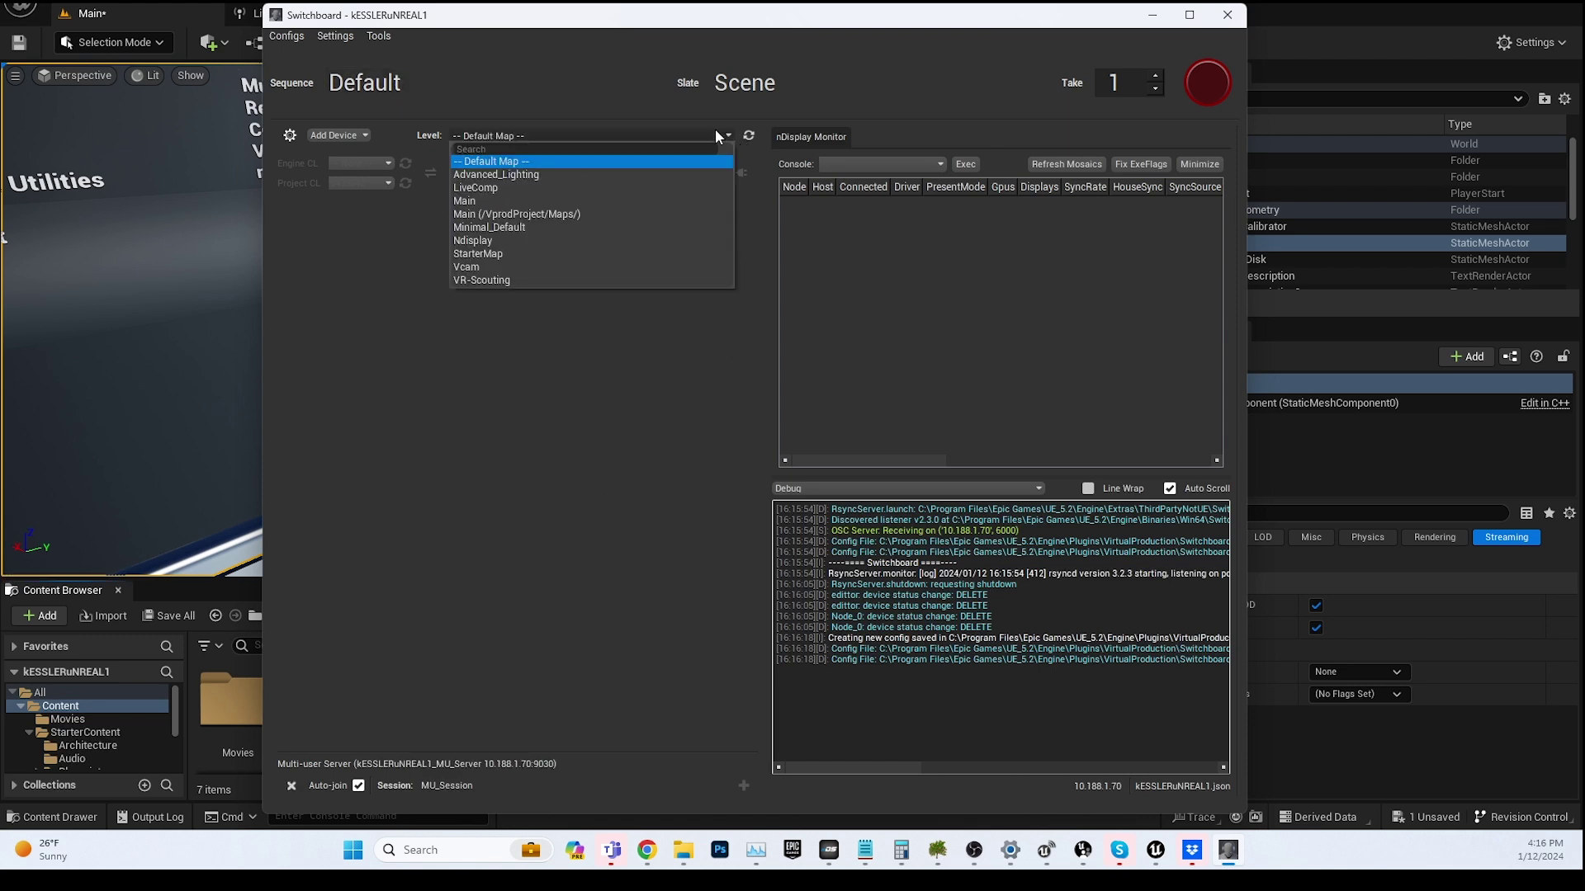
{"action": "left_click", "coordinate": [593, 214]}
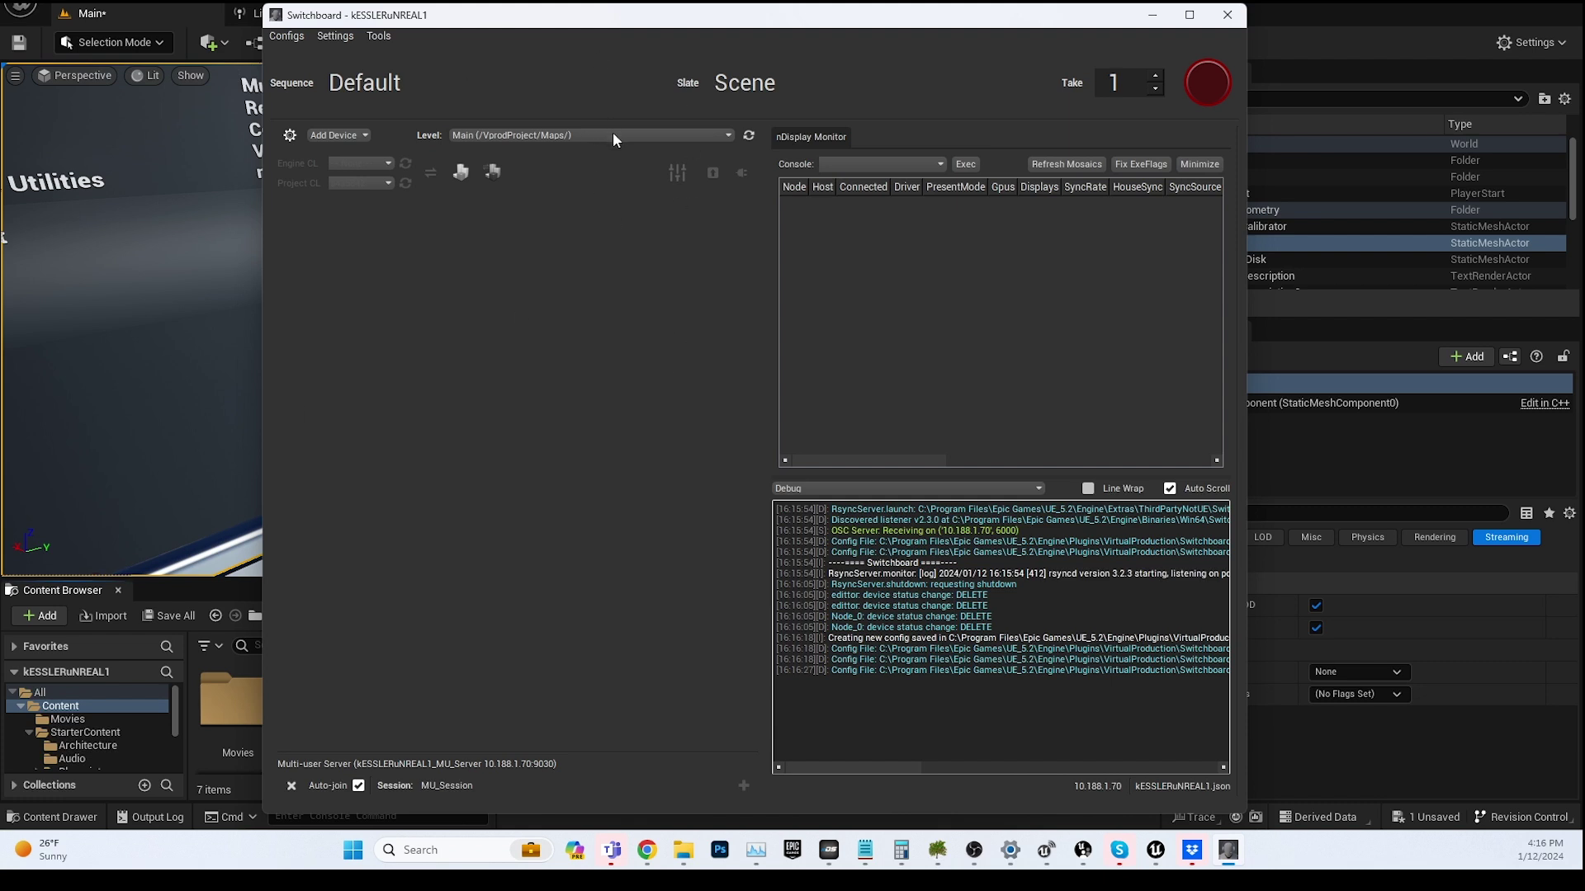
{"action": "left_click", "coordinate": [362, 135]}
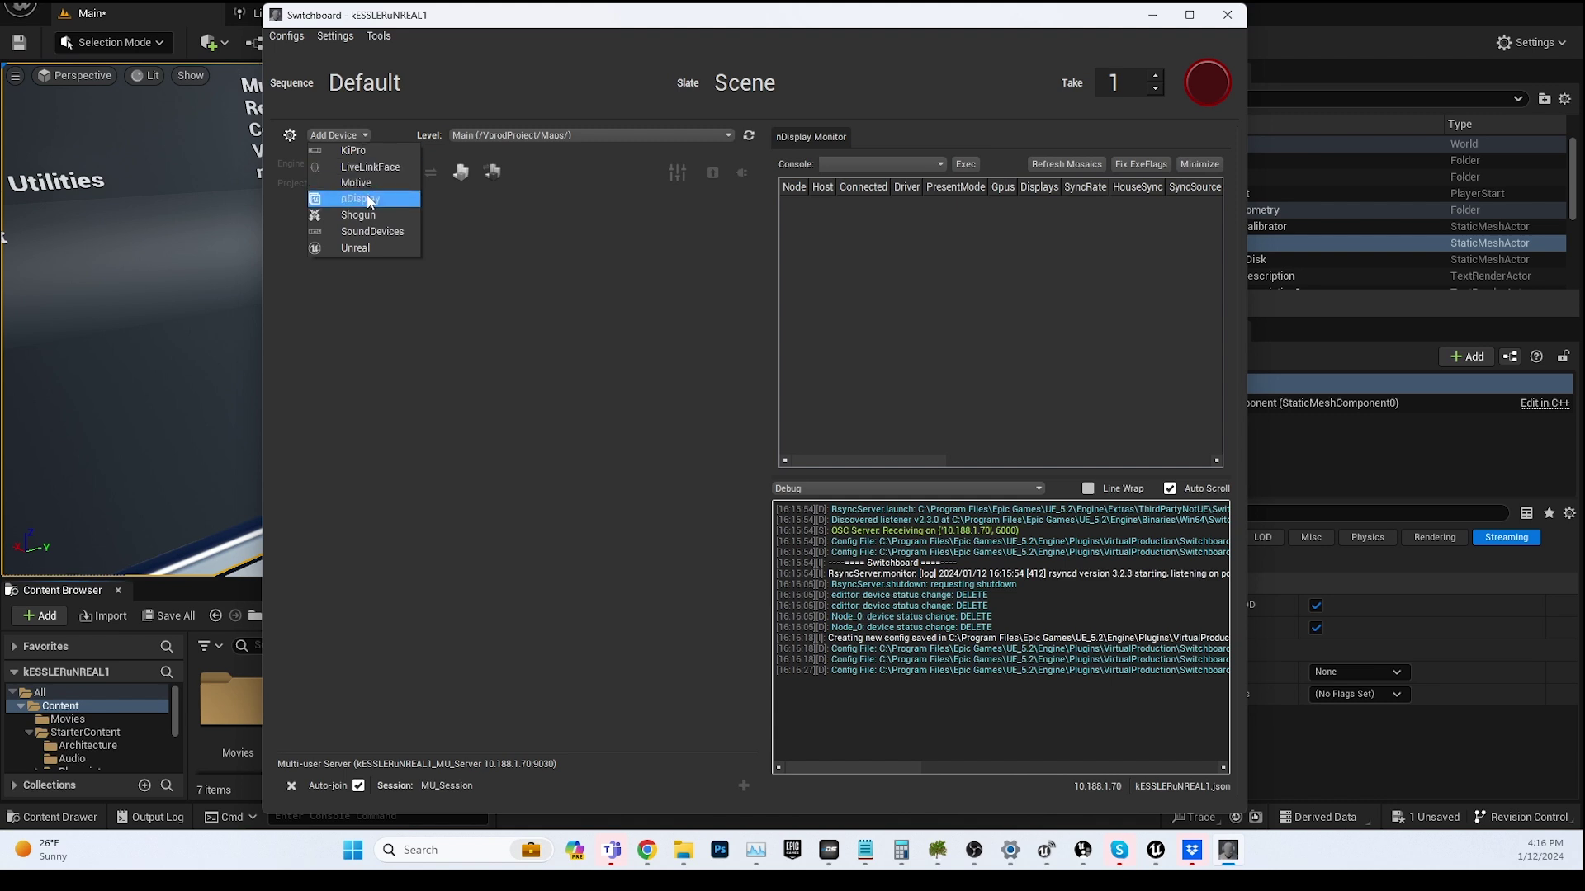
{"action": "left_click", "coordinate": [368, 249]}
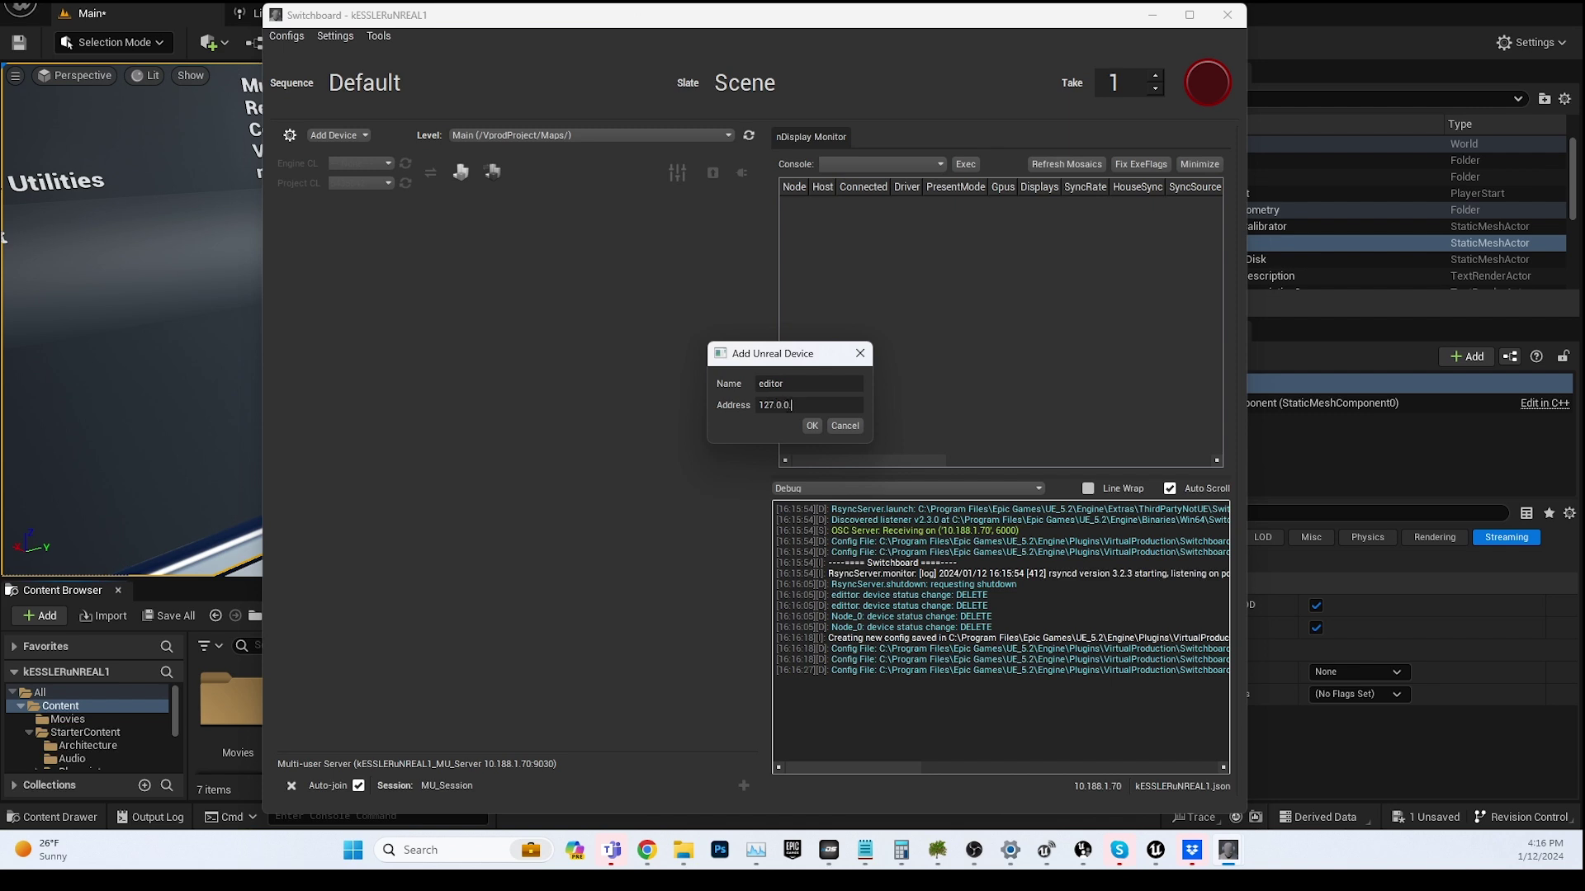
{"action": "left_click_drag", "start_coordinate": [813, 406], "coordinate": [731, 406]}
{"action": "left_click", "coordinate": [811, 427]}
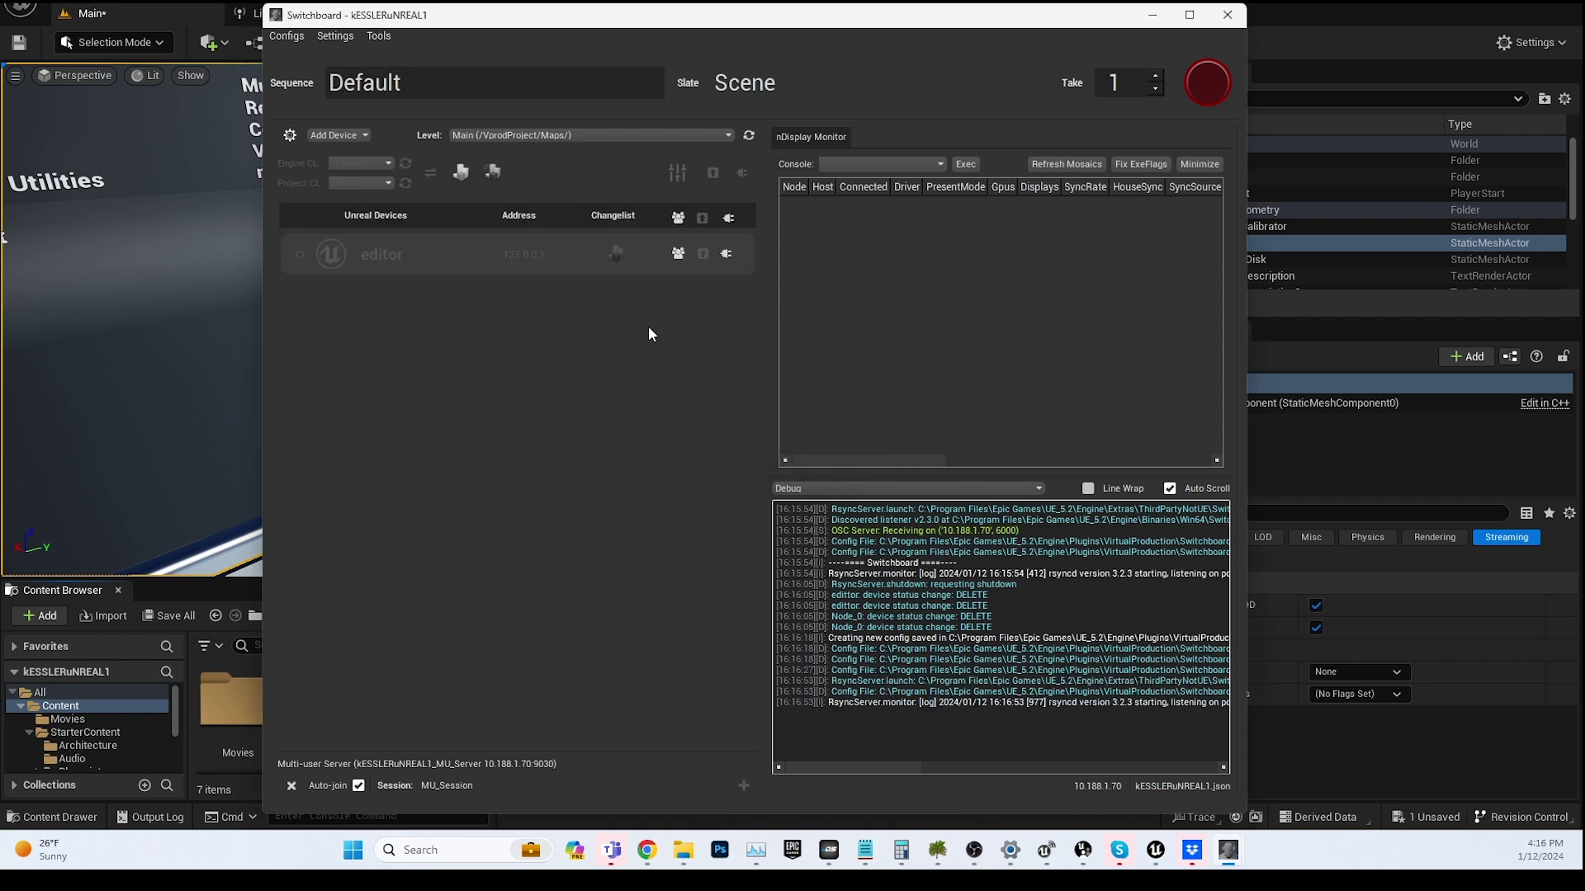
Step: Add an nDisplay device to Switchboard, populating the config file from the project
{"action": "left_click", "coordinate": [355, 135]}
{"action": "left_click", "coordinate": [368, 204]}
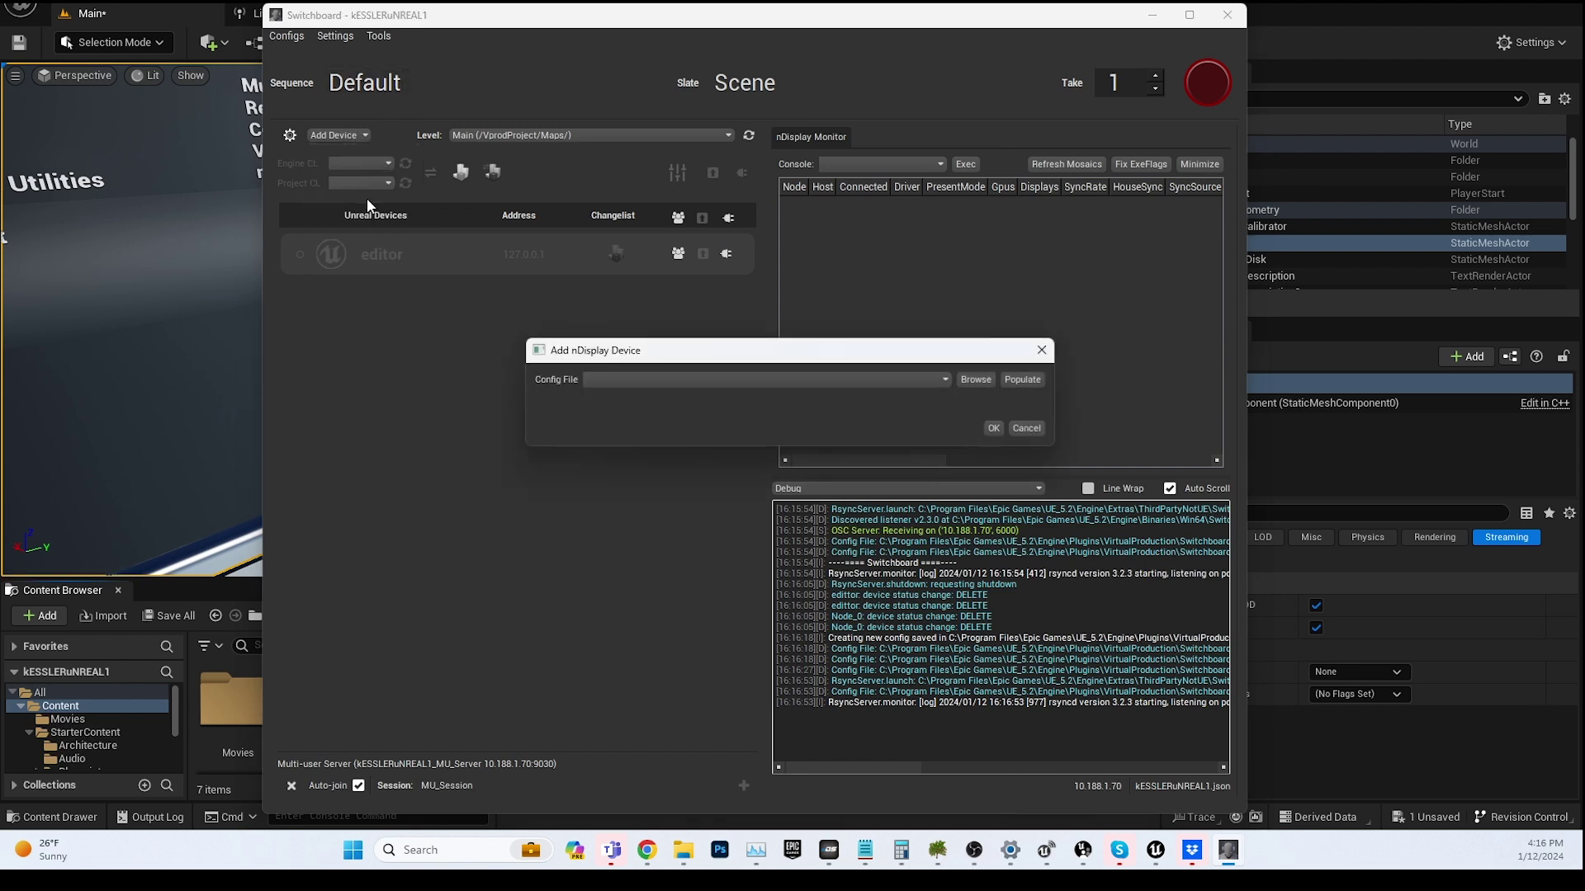
{"action": "left_click", "coordinate": [1020, 379]}
{"action": "left_click", "coordinate": [994, 428]}
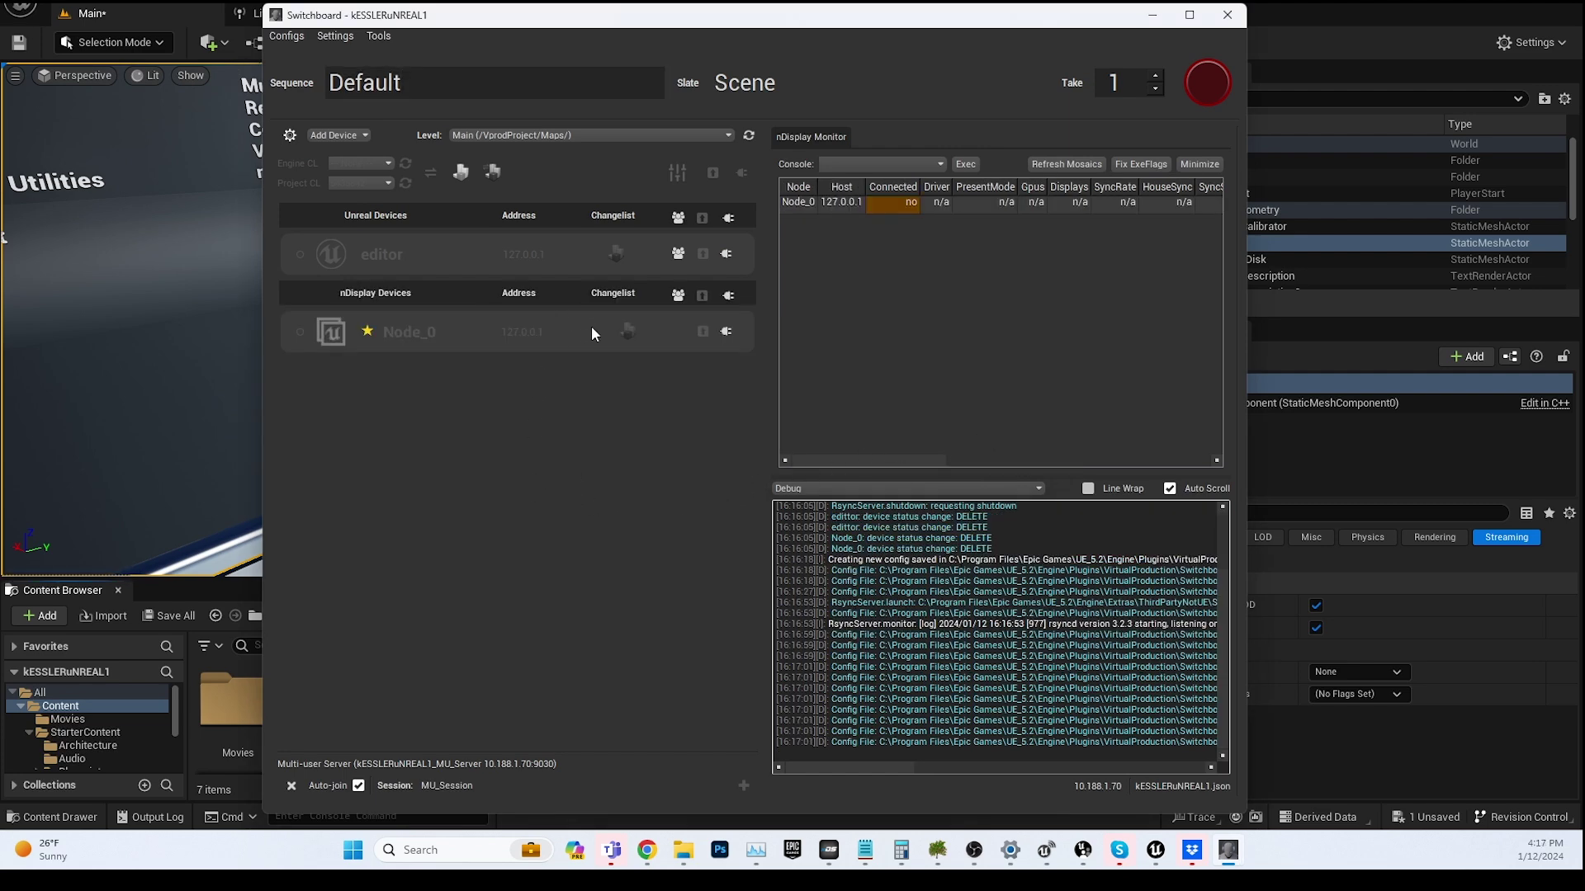
Step: Connect both the editor device and the nDisplay device Node_0 in Switchboard
{"action": "left_click", "coordinate": [731, 217]}
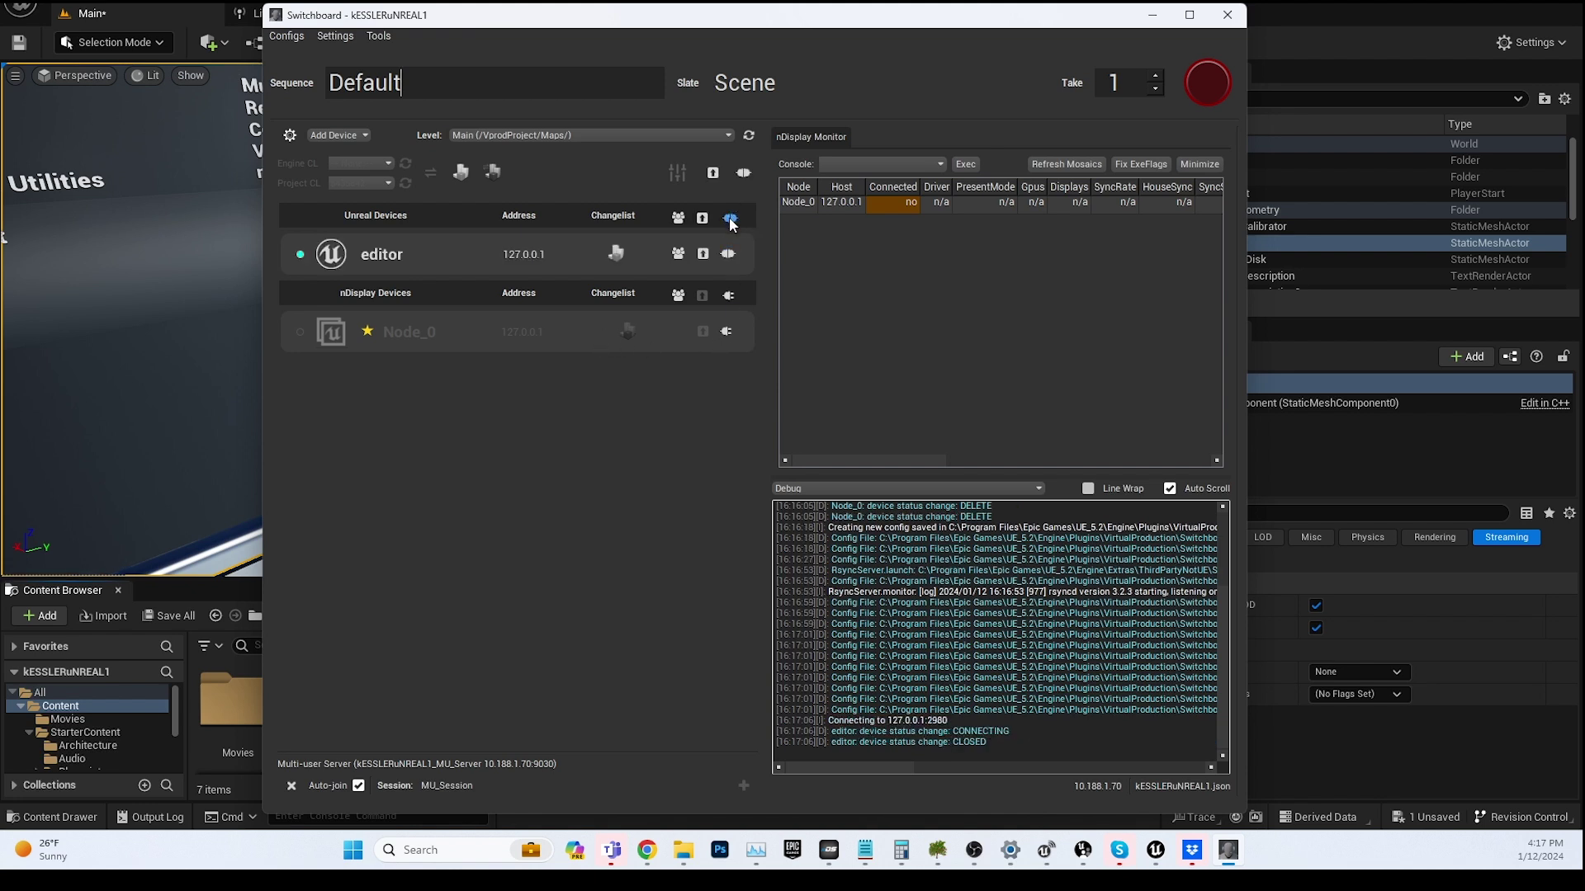
{"action": "left_click", "coordinate": [727, 253]}
{"action": "left_click", "coordinate": [726, 331]}
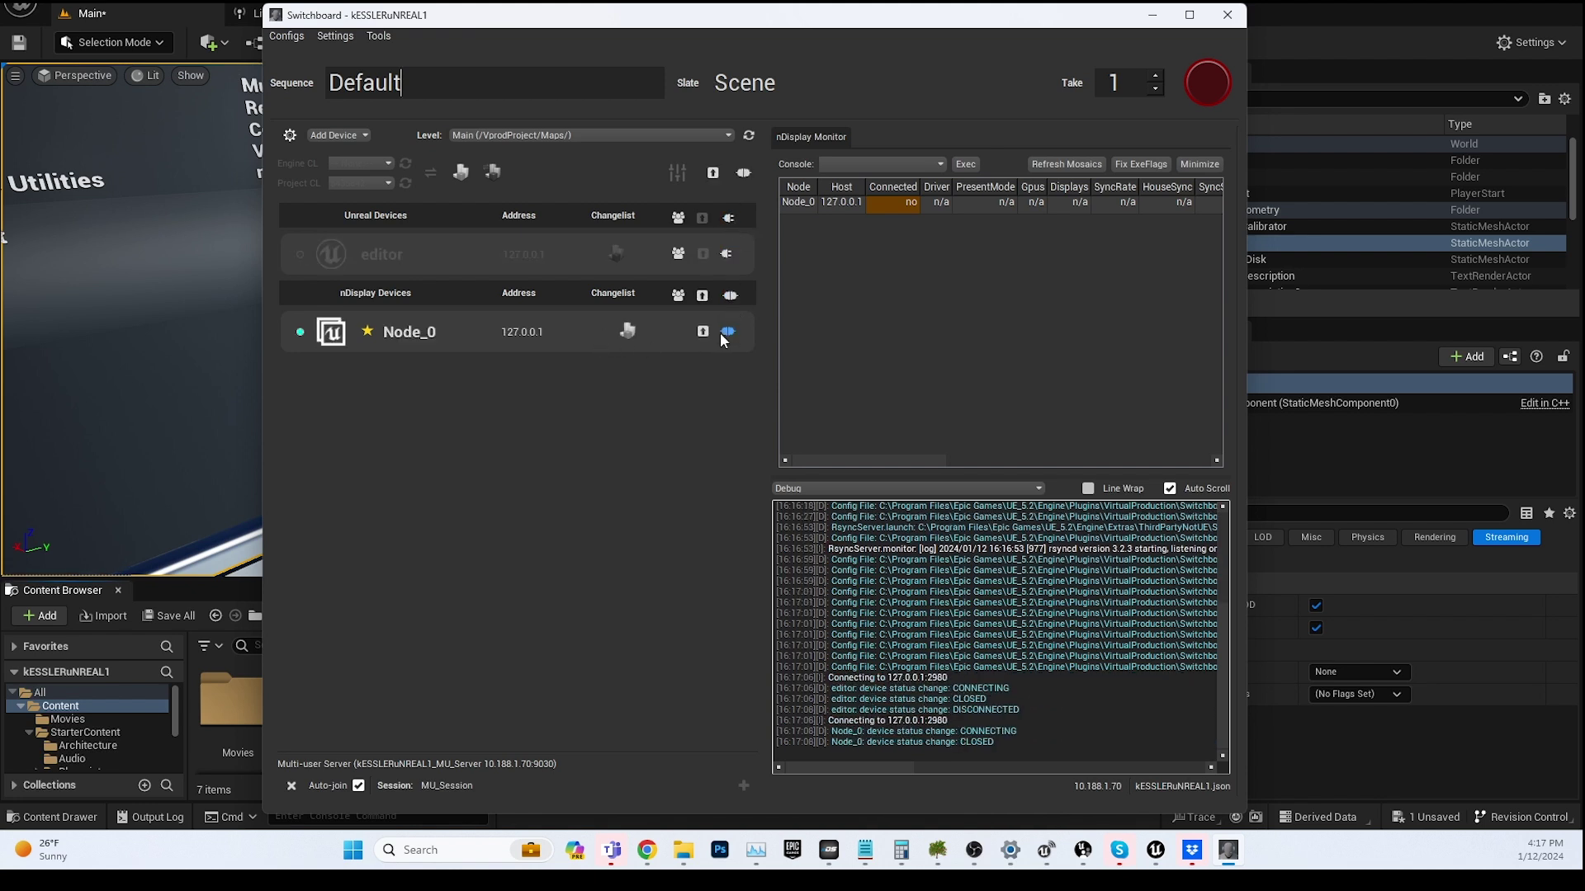
{"action": "left_click", "coordinate": [728, 256]}
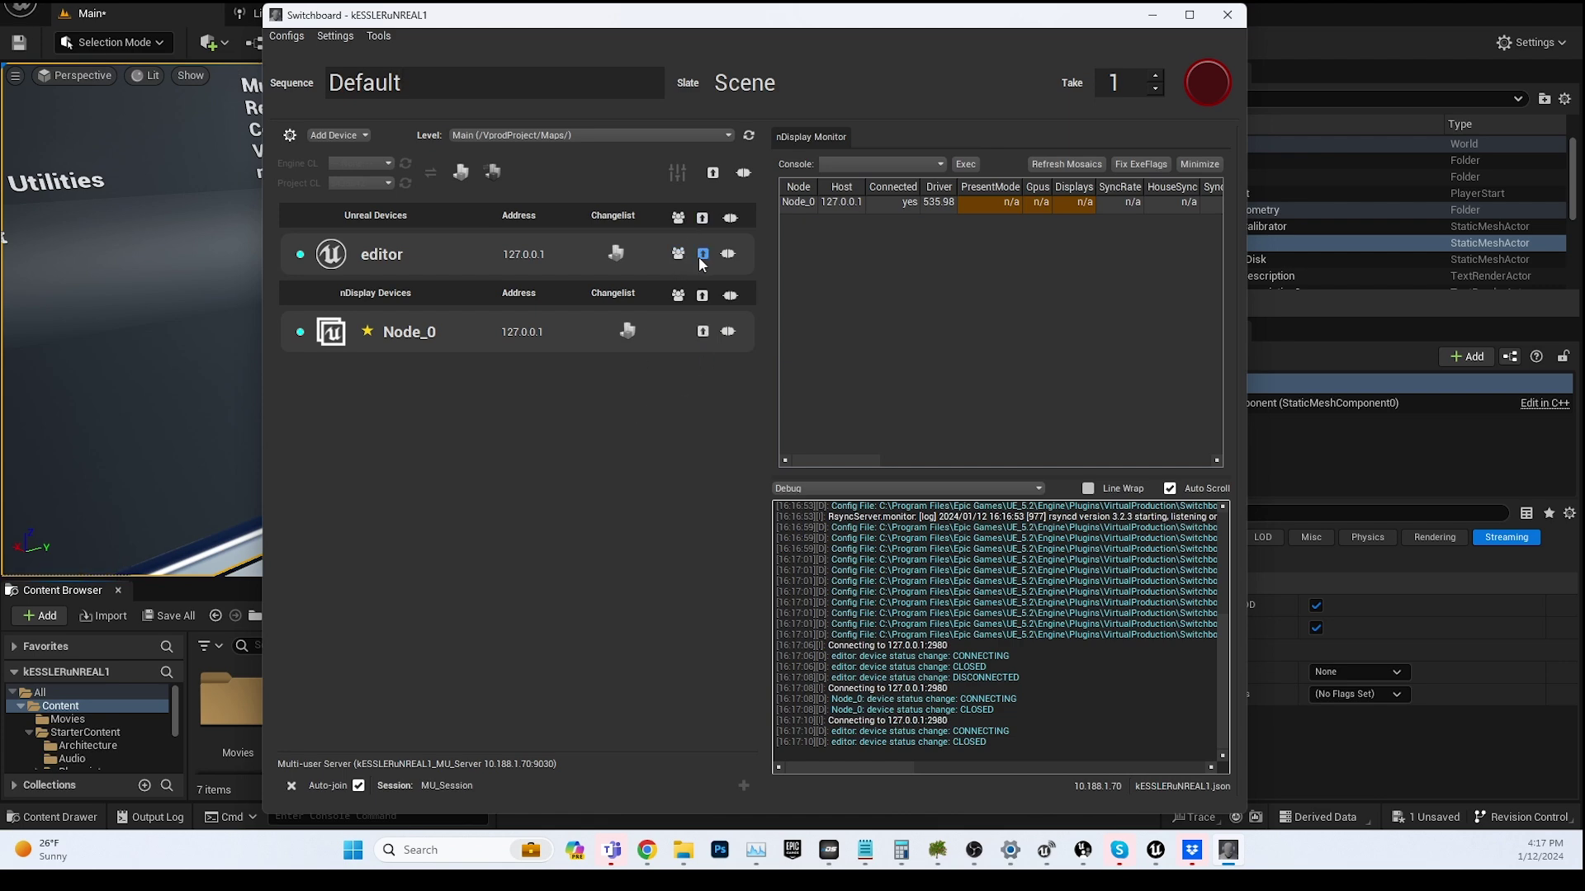
Step: Bring the Unreal Editor forward and close it
{"action": "left_click", "coordinate": [1290, 5]}
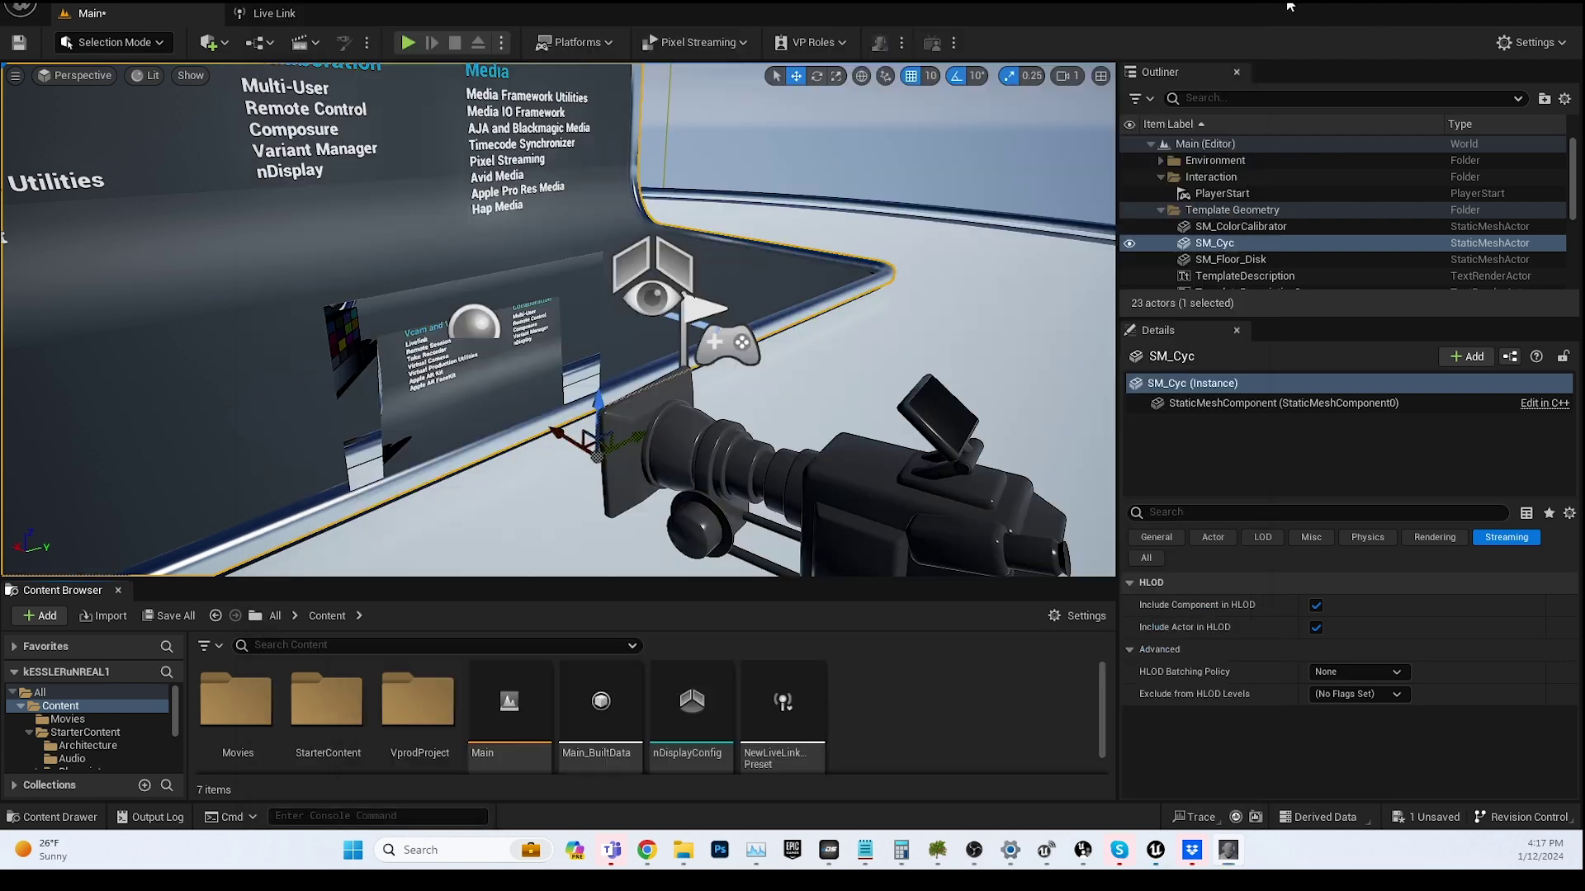
{"action": "left_click", "coordinate": [82, 7]}
{"action": "left_click", "coordinate": [101, 174]}
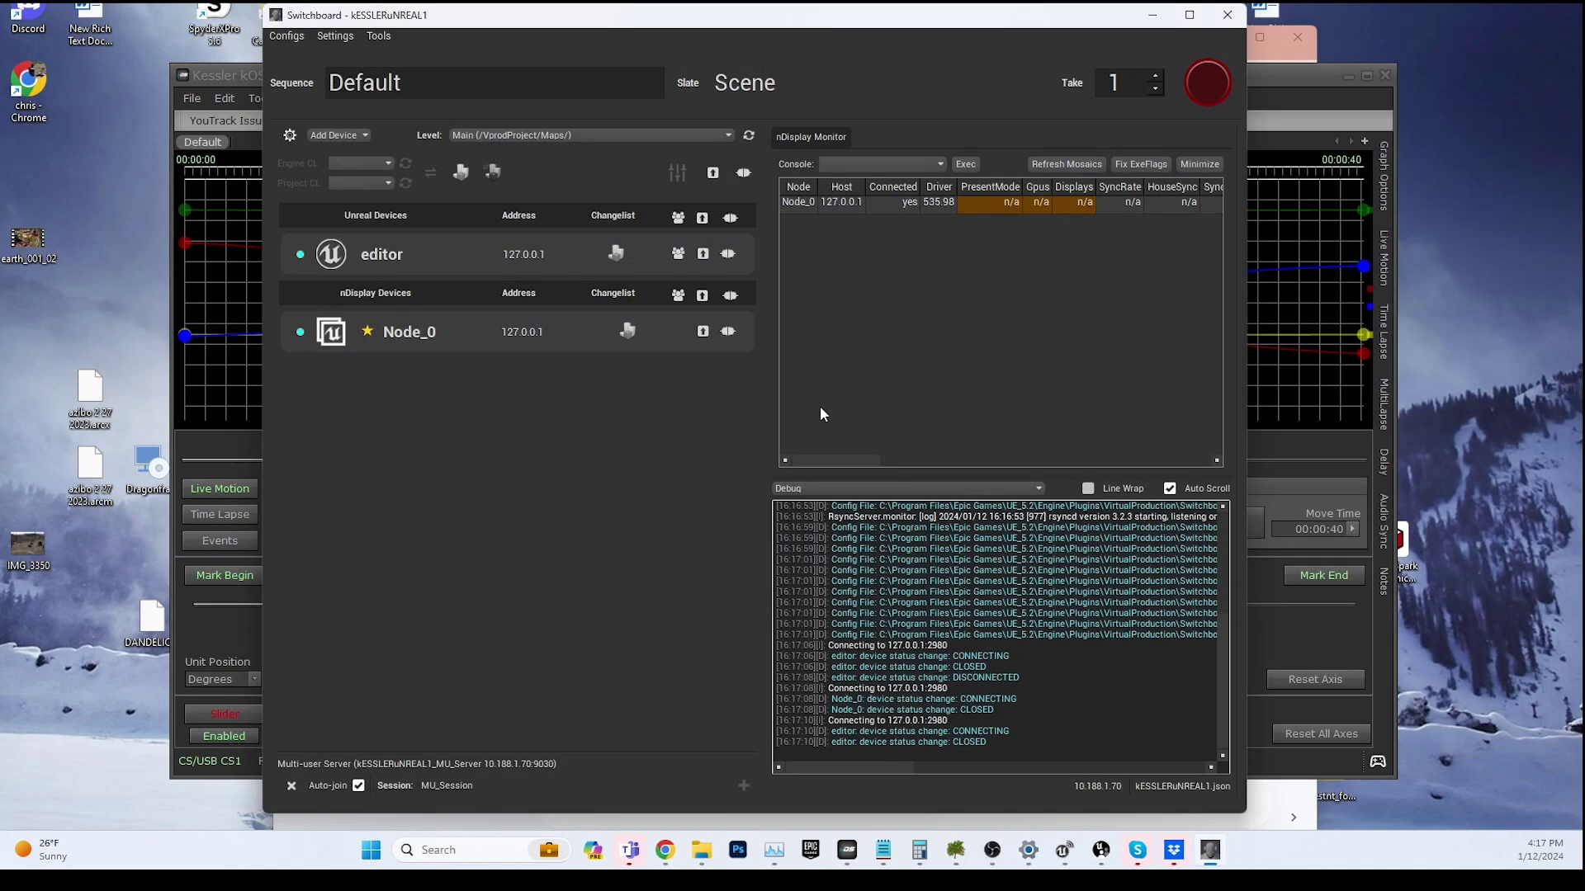
Step: Launch nDisplay on Node_0 from Switchboard and minimize all windows to show the desktop
{"action": "left_click", "coordinate": [610, 69]}
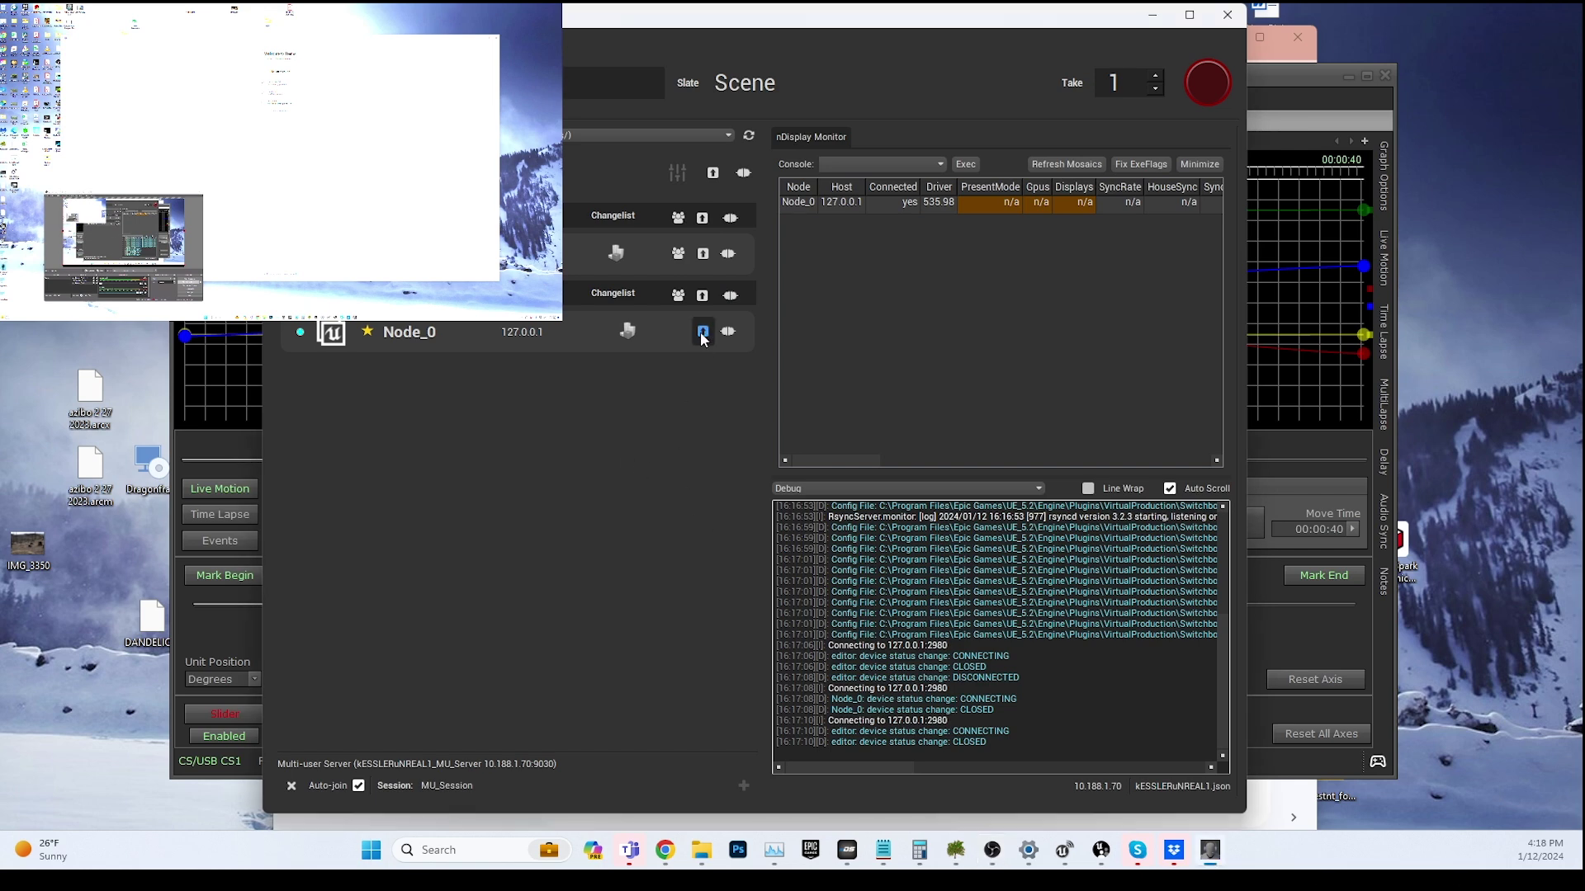
{"action": "key", "text": "super+d"}
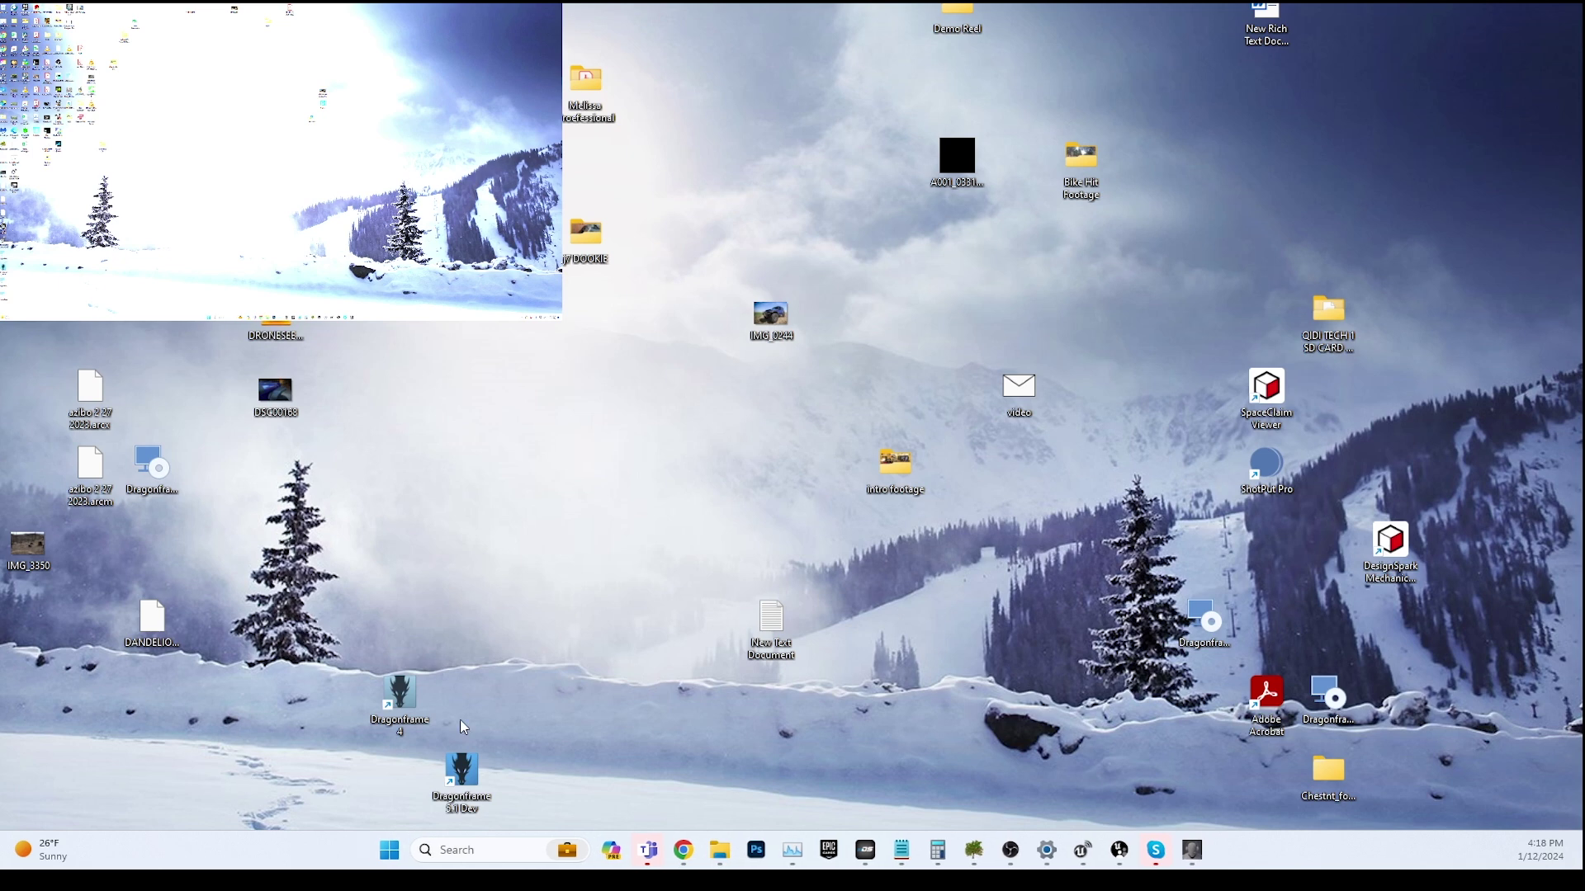
{"action": "mouse_move", "coordinate": [645, 840]}
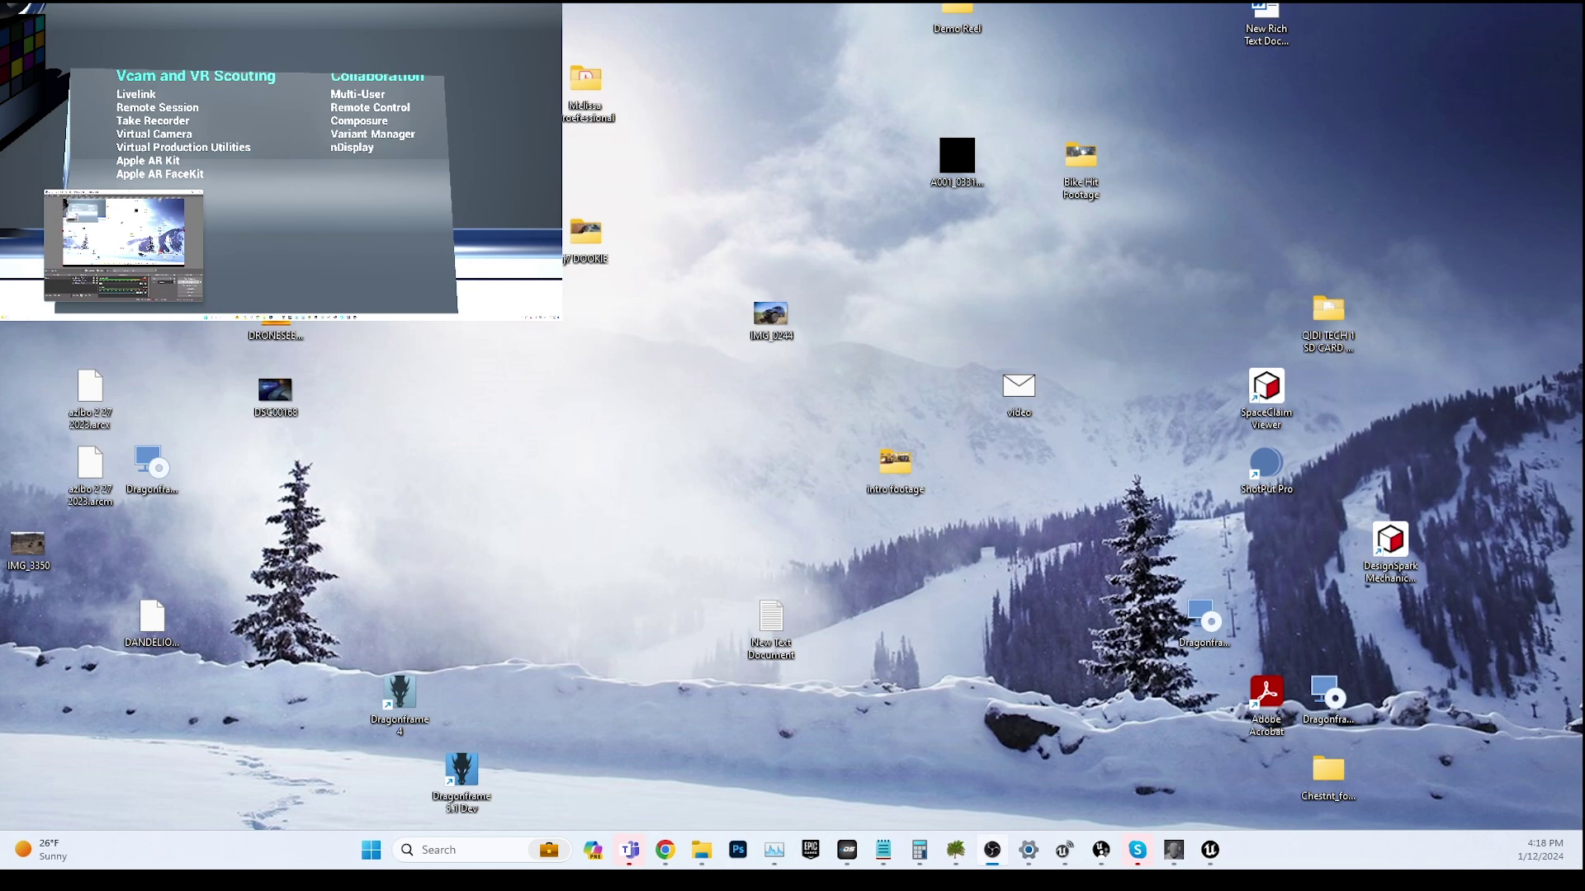
Step: Switch to OBS, move its window onto this screen, and enlarge the Display 1 capture in the scene
{"action": "left_click_drag", "start_coordinate": [129, 193], "coordinate": [1039, 76]}
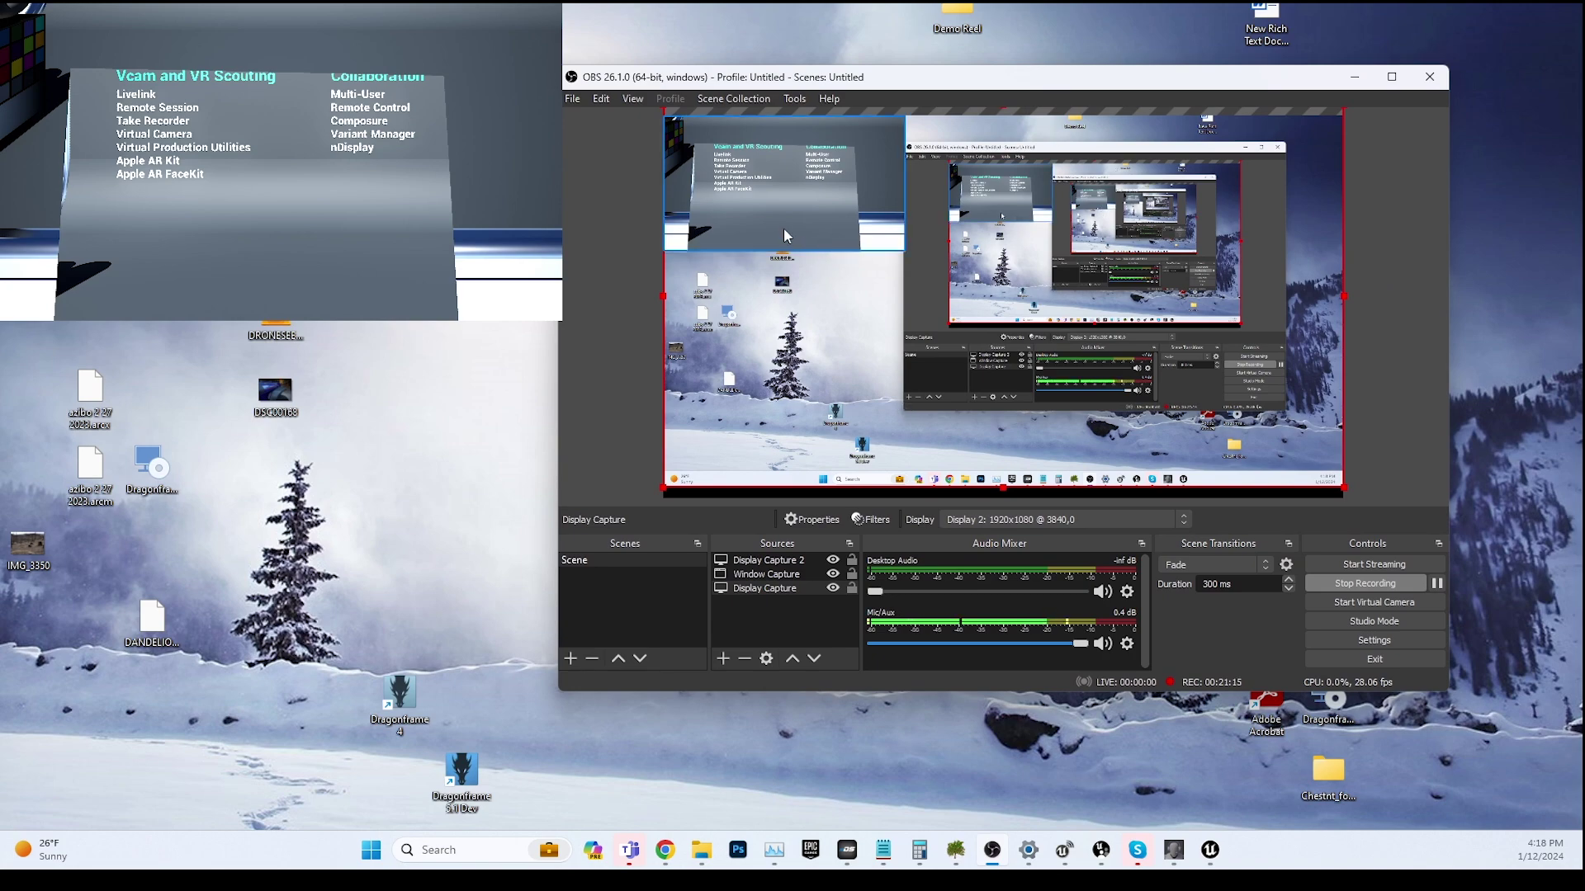
{"action": "left_click", "coordinate": [898, 246]}
{"action": "left_click_drag", "start_coordinate": [905, 251], "coordinate": [1066, 340]}
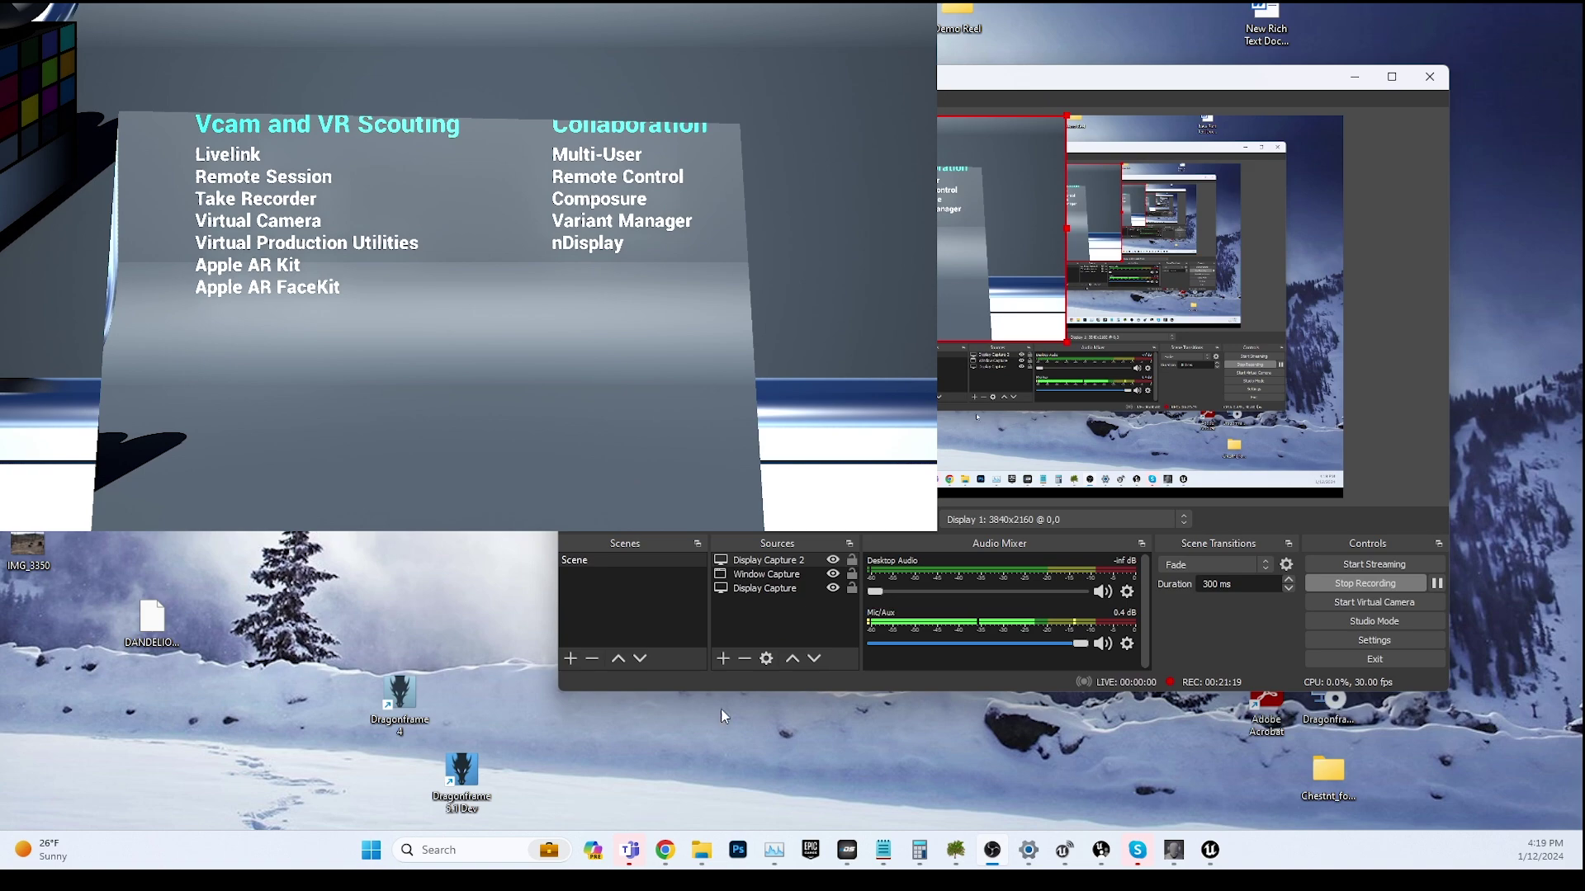
Step: Bring the Kessler kOS window forward and move the OBS window aside, clear of the enlarged capture
{"action": "mouse_move", "coordinate": [848, 850]}
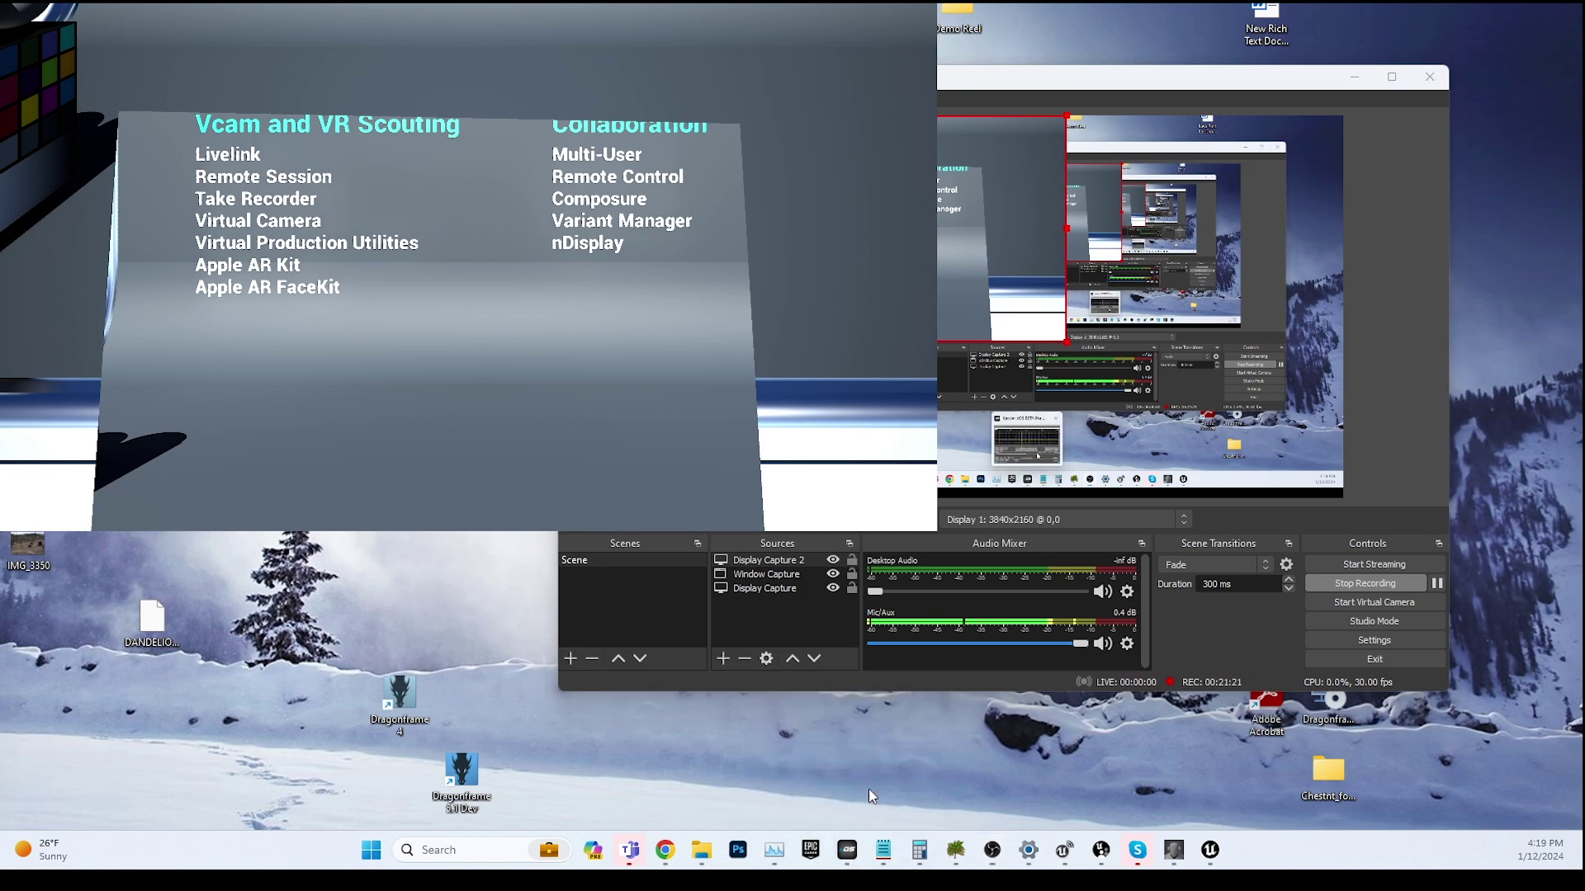
{"action": "left_click", "coordinate": [868, 789]}
{"action": "left_click_drag", "start_coordinate": [825, 84], "coordinate": [832, 130]}
{"action": "left_click", "coordinate": [987, 83]}
{"action": "left_click_drag", "start_coordinate": [987, 83], "coordinate": [1214, 9]}
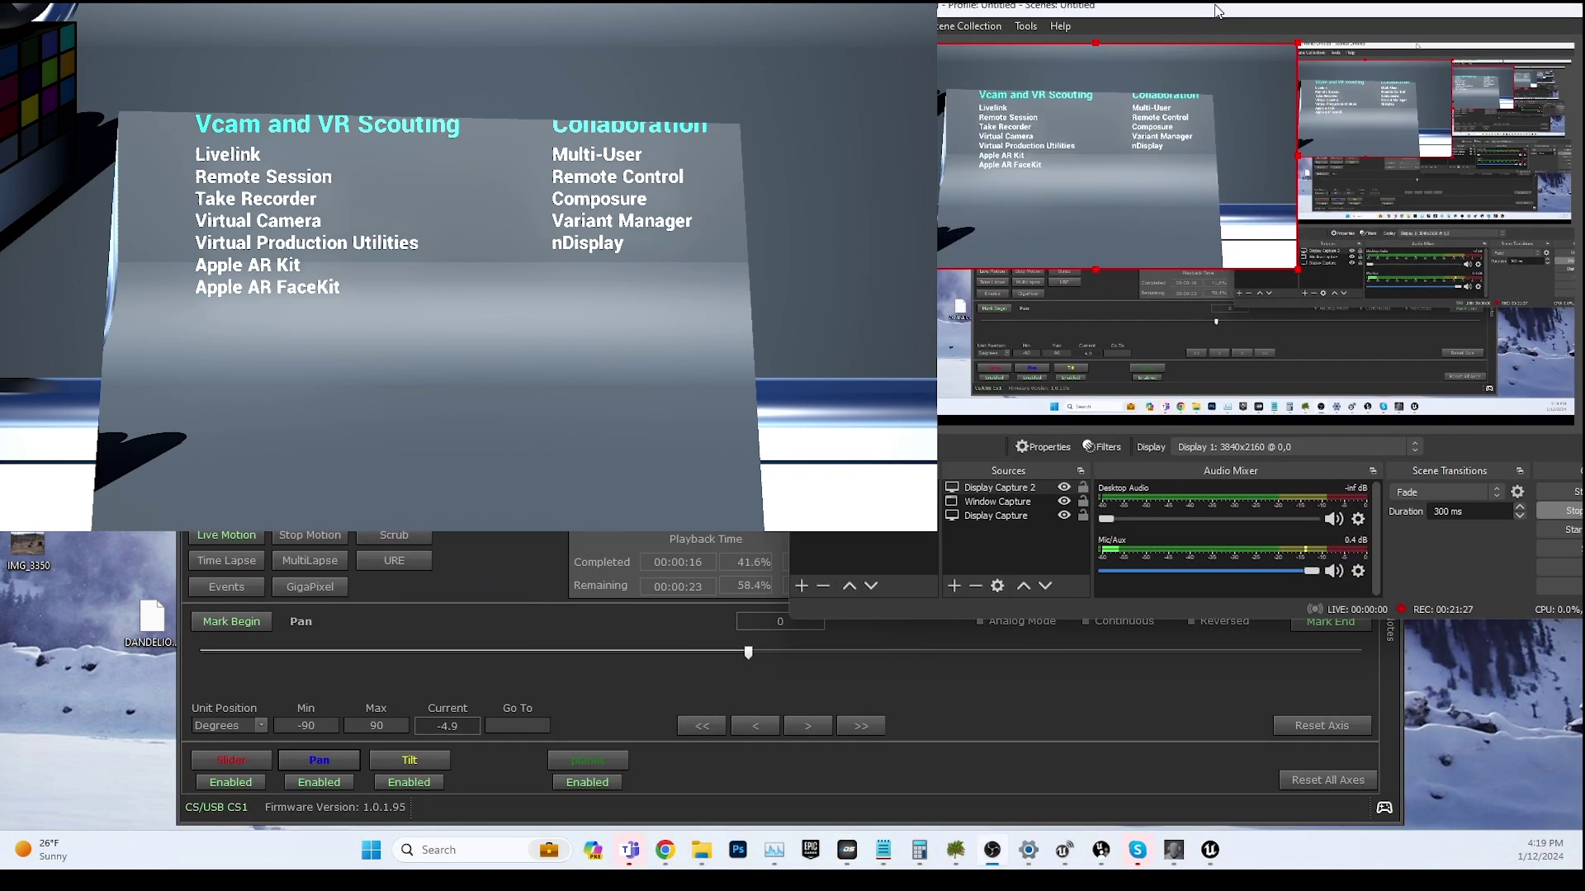
Step: Reposition the kOS window so its axis controls are accessible, and jog the Pan axis to test the nDisplay output
{"action": "left_click_drag", "start_coordinate": [743, 121], "coordinate": [638, 121]}
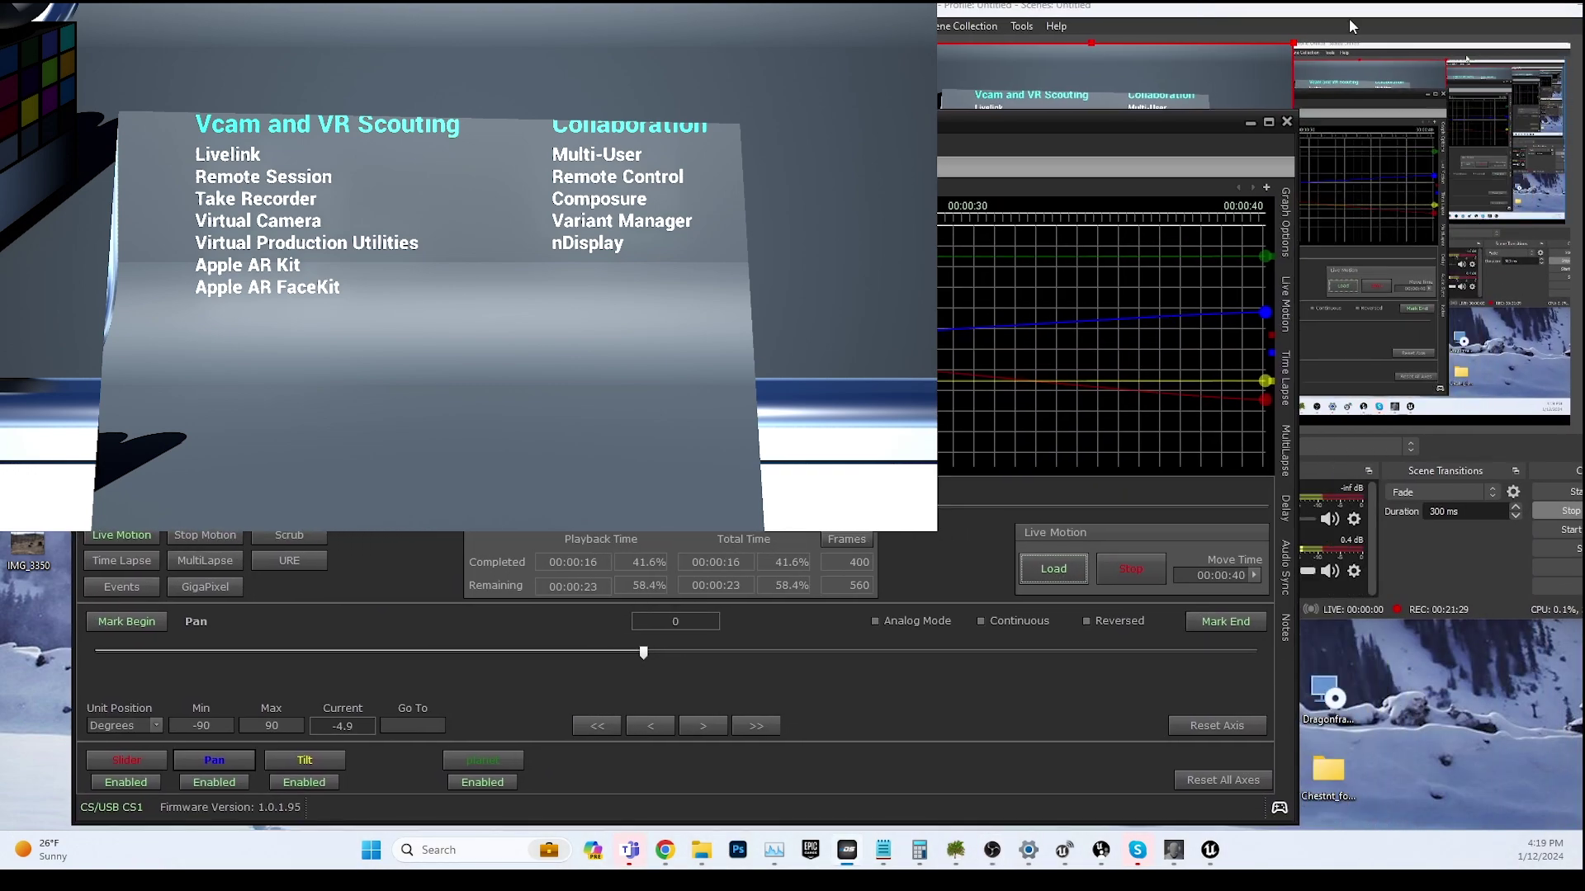
{"action": "left_click", "coordinate": [1348, 30]}
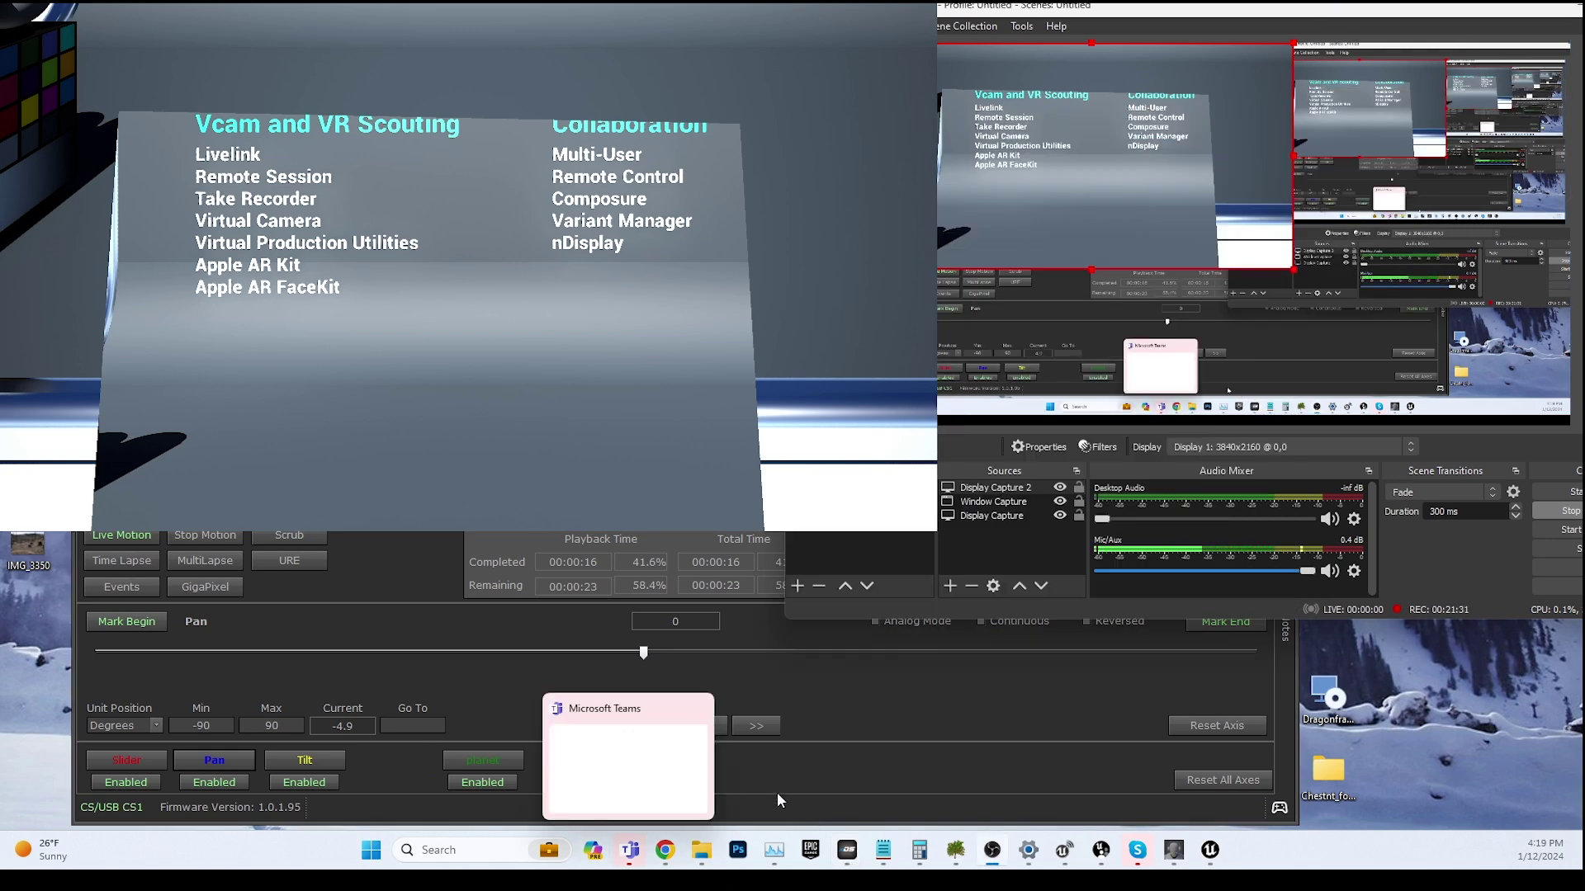
{"action": "left_click", "coordinate": [945, 763]}
{"action": "left_click_drag", "start_coordinate": [641, 121], "coordinate": [734, 211]}
{"action": "left_click_drag", "start_coordinate": [739, 748], "coordinate": [772, 745]}
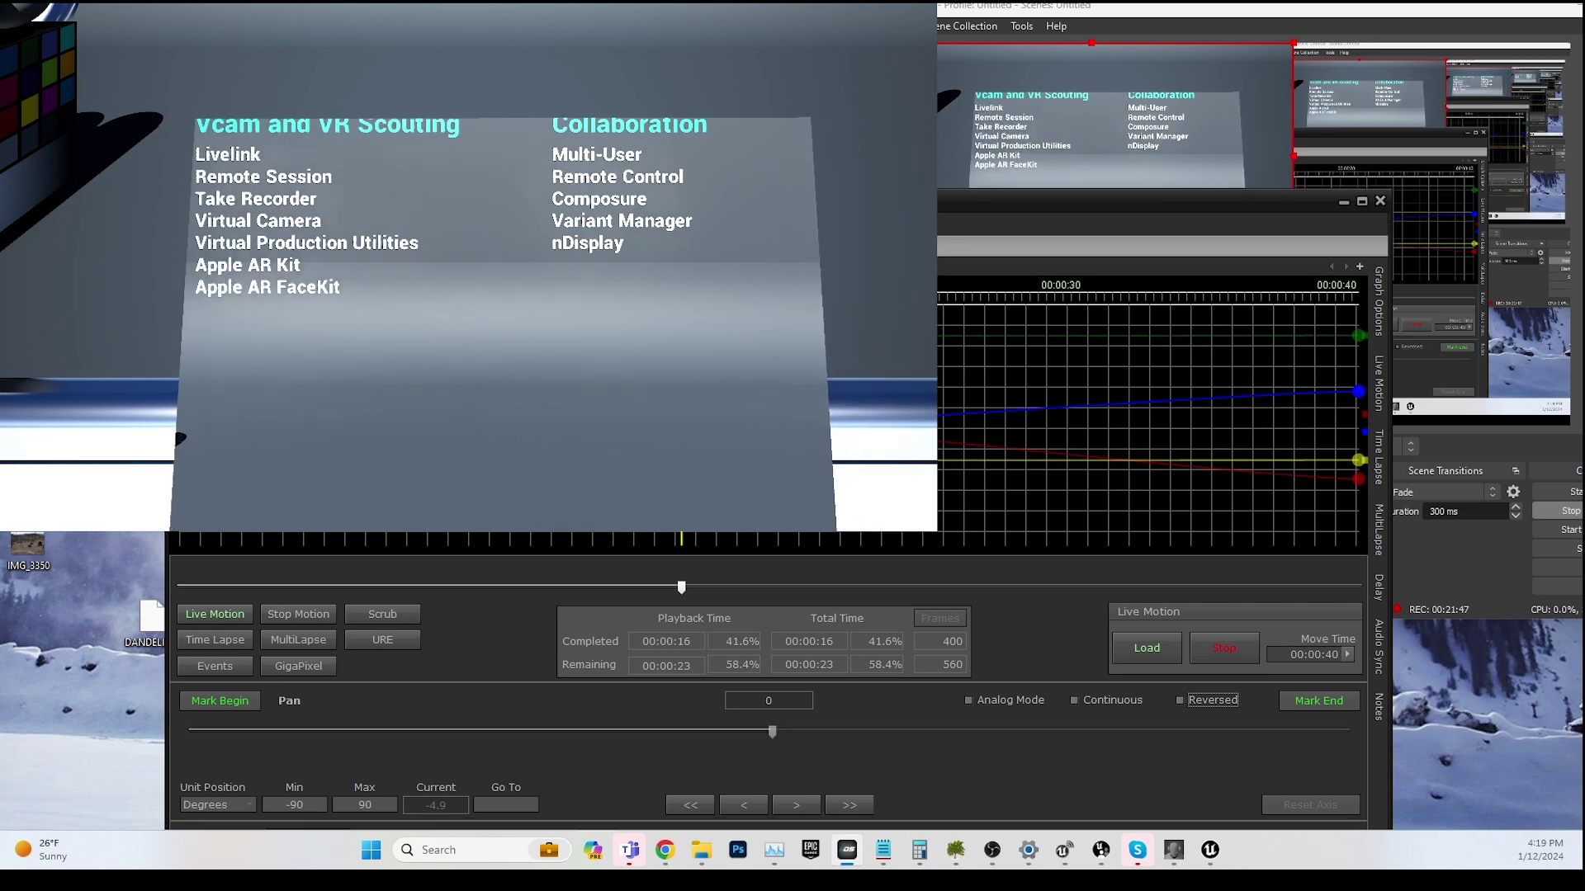
Step: Reposition the kOS window to expose the axis selection, and jog the Tilt axis to test the nDisplay output
{"action": "left_click_drag", "start_coordinate": [1155, 212], "coordinate": [1155, 136]}
{"action": "left_click", "coordinate": [400, 774]}
{"action": "left_click_drag", "start_coordinate": [602, 667], "coordinate": [721, 667]}
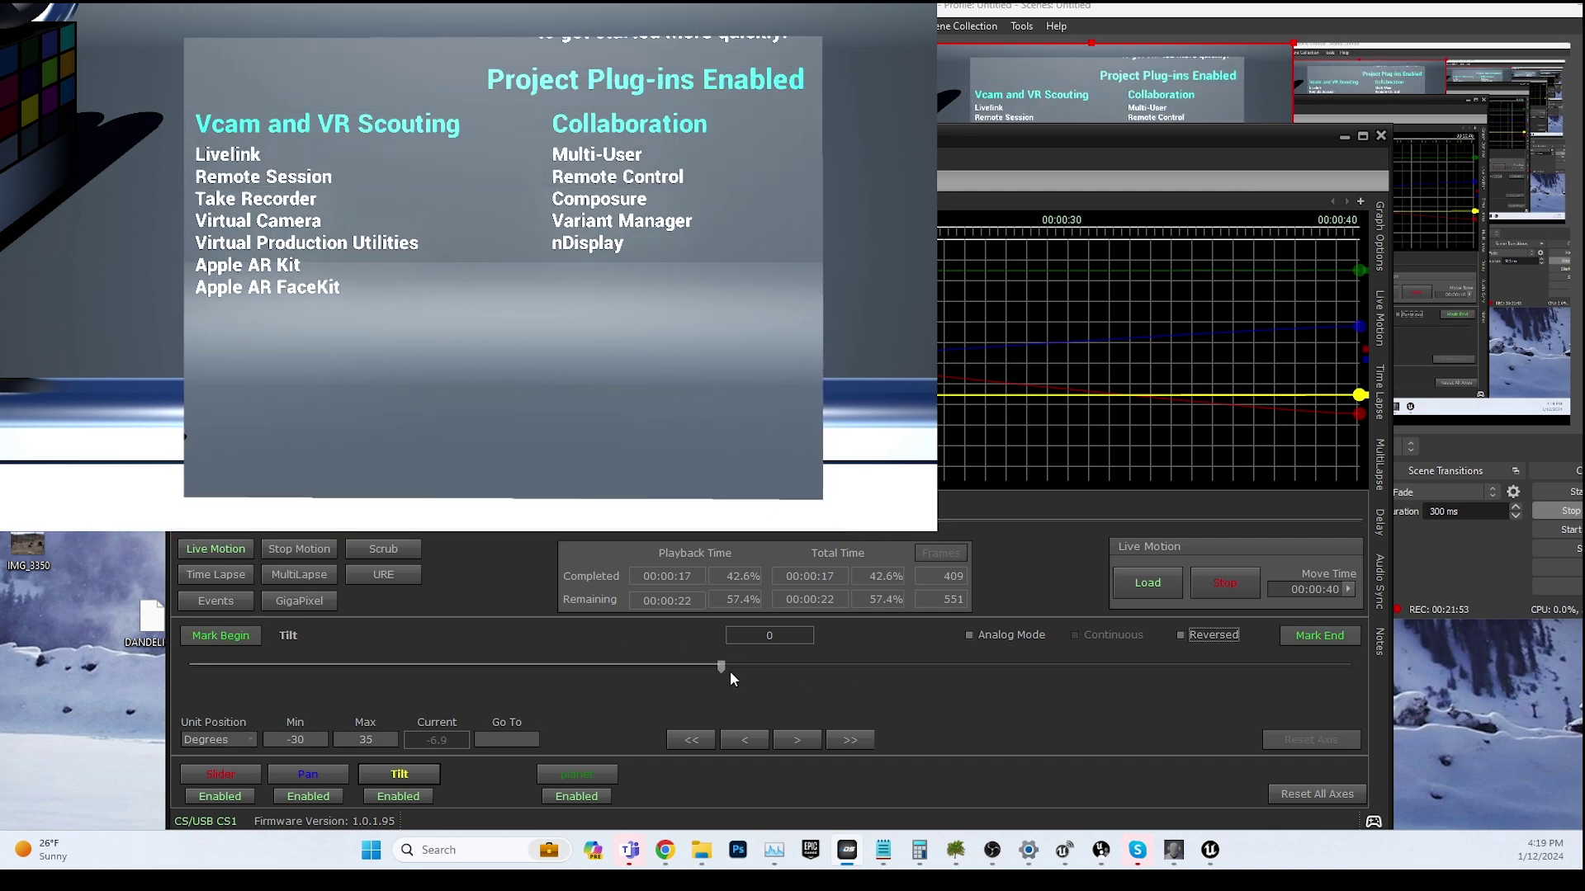
{"action": "left_click_drag", "start_coordinate": [742, 136], "coordinate": [722, 141]}
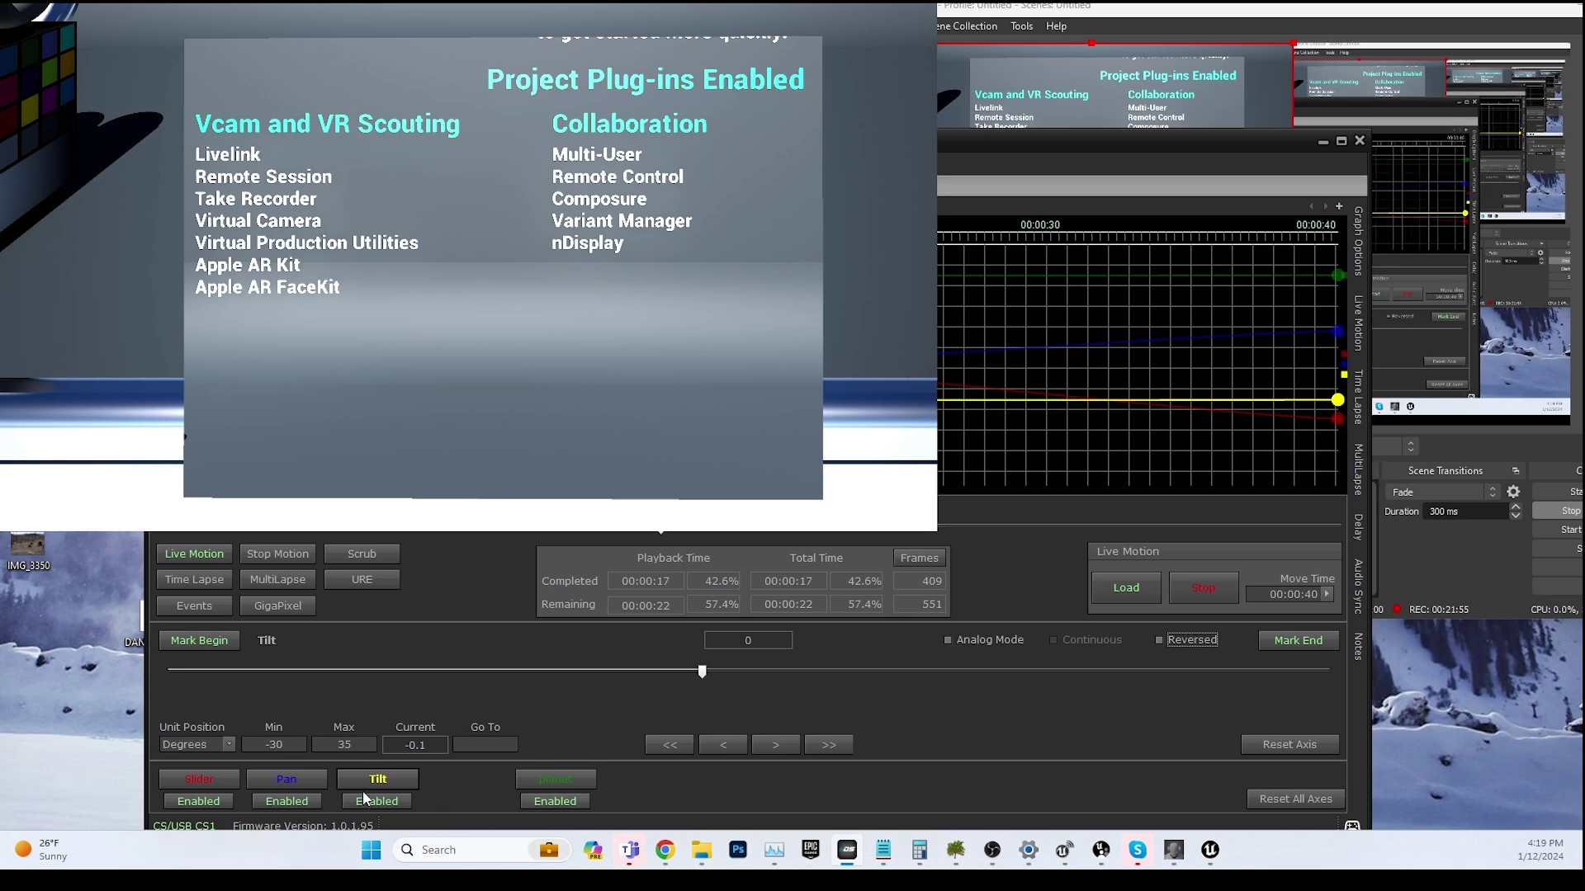
Step: Jog the Slider axis in one direction and back to test its effect on the nDisplay output
{"action": "left_click", "coordinate": [214, 781]}
{"action": "left_click_drag", "start_coordinate": [802, 672], "coordinate": [552, 674]}
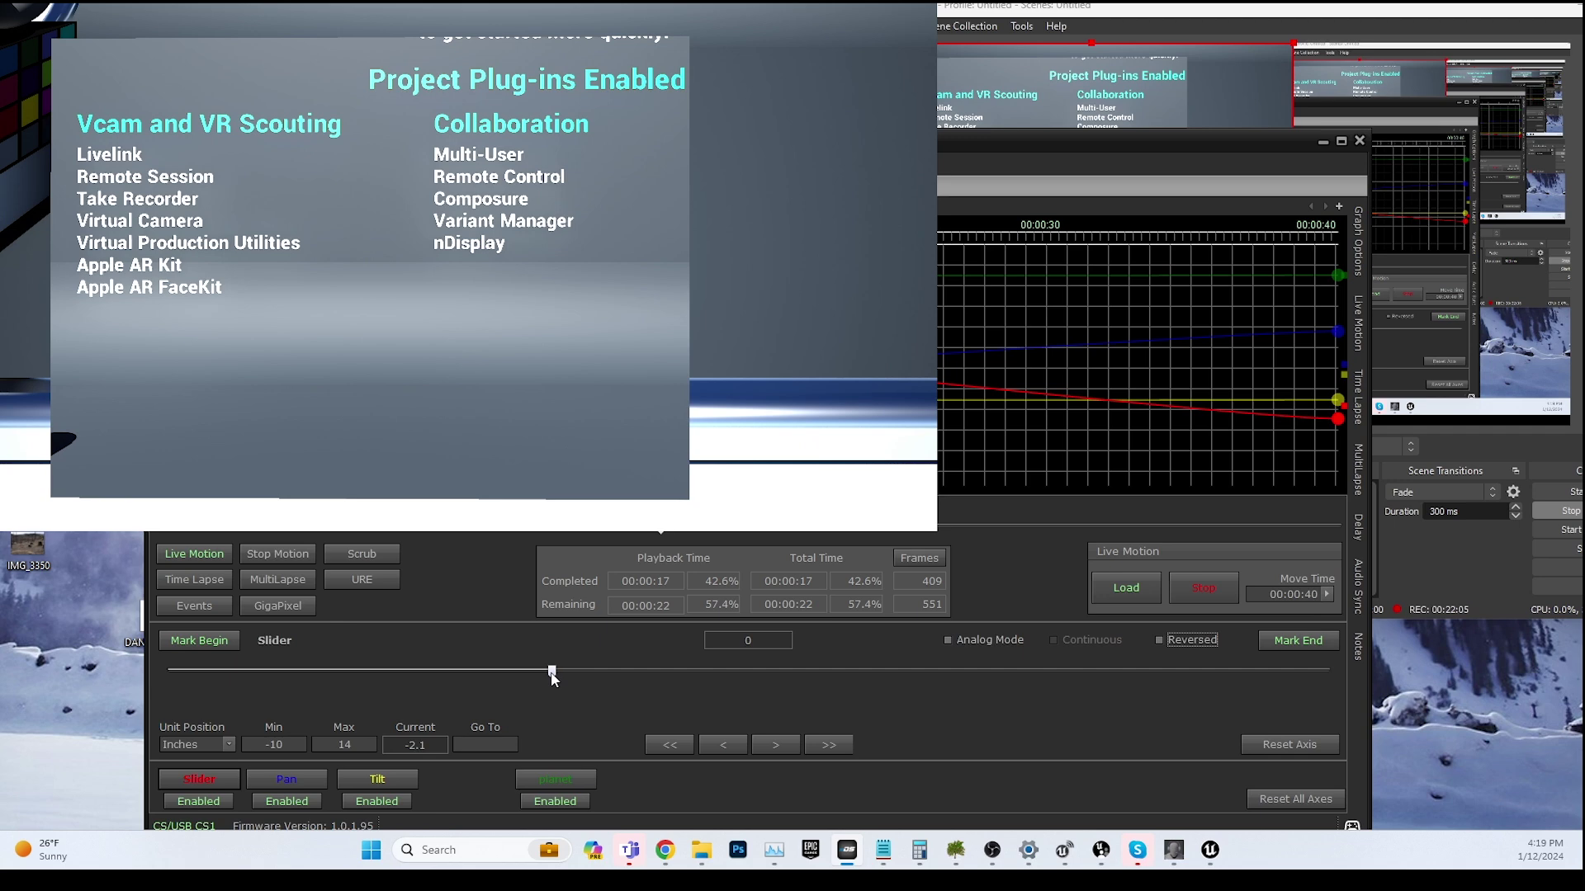
{"action": "left_click_drag", "start_coordinate": [552, 675], "coordinate": [719, 672]}
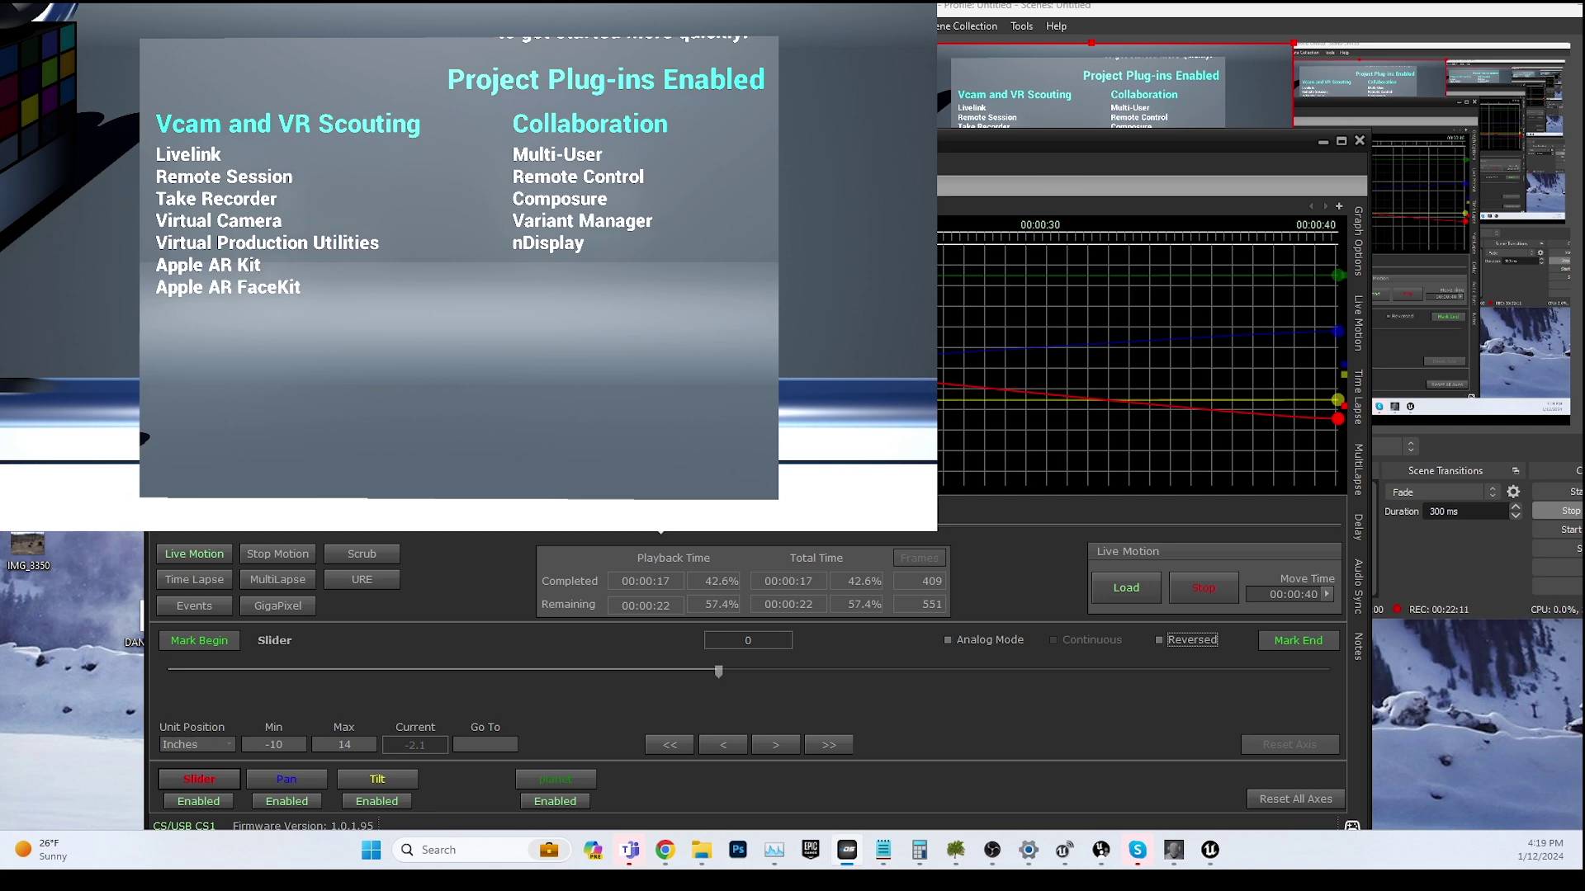
Step: Load the 40-second Live Motion move, shift the kOS window aside, and play the move
{"action": "left_click", "coordinate": [1139, 593]}
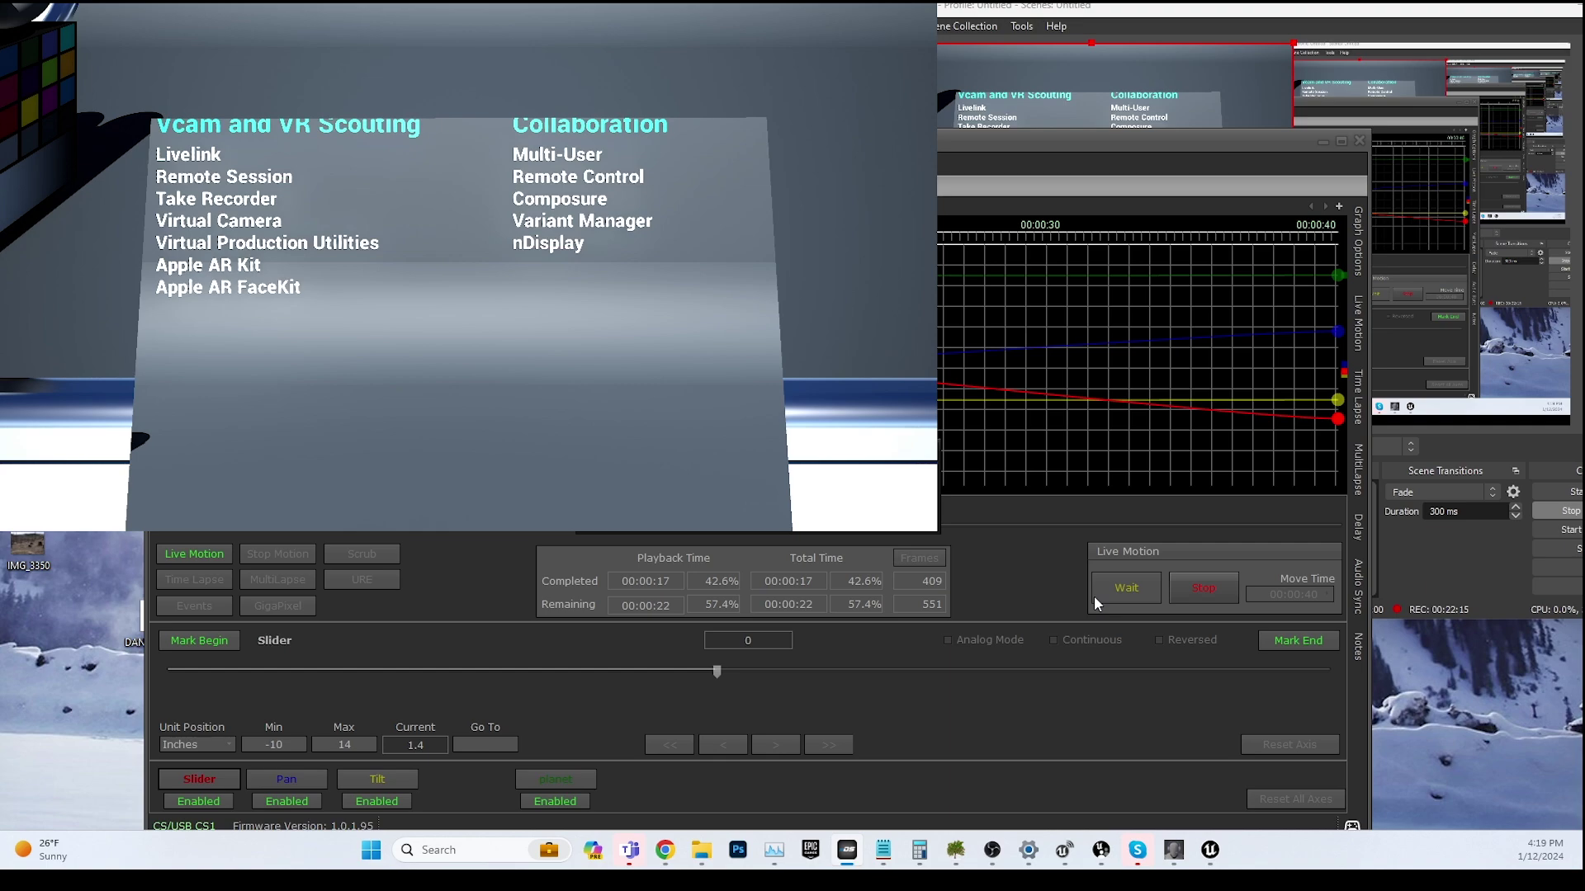
{"action": "left_click_drag", "start_coordinate": [937, 147], "coordinate": [1106, 141]}
{"action": "left_click", "coordinate": [1296, 586]}
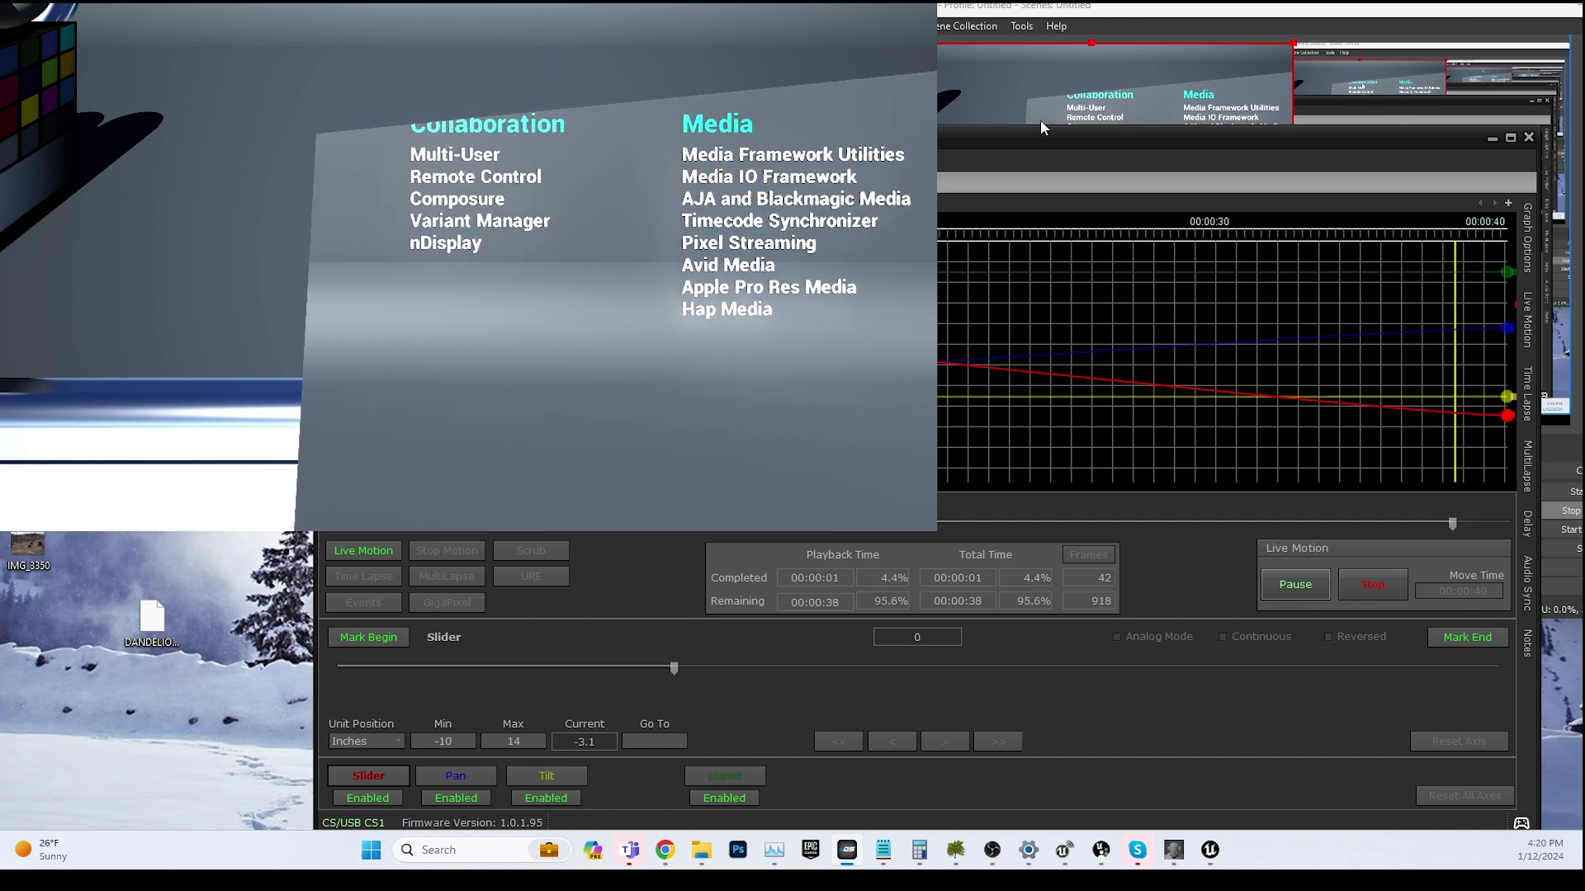
Step: Switch to OBS and enlarge the Display 1 capture to fill most of the screen
{"action": "left_click", "coordinate": [1116, 106]}
{"action": "left_click", "coordinate": [1301, 268]}
{"action": "left_click_drag", "start_coordinate": [1292, 268], "coordinate": [1535, 406]}
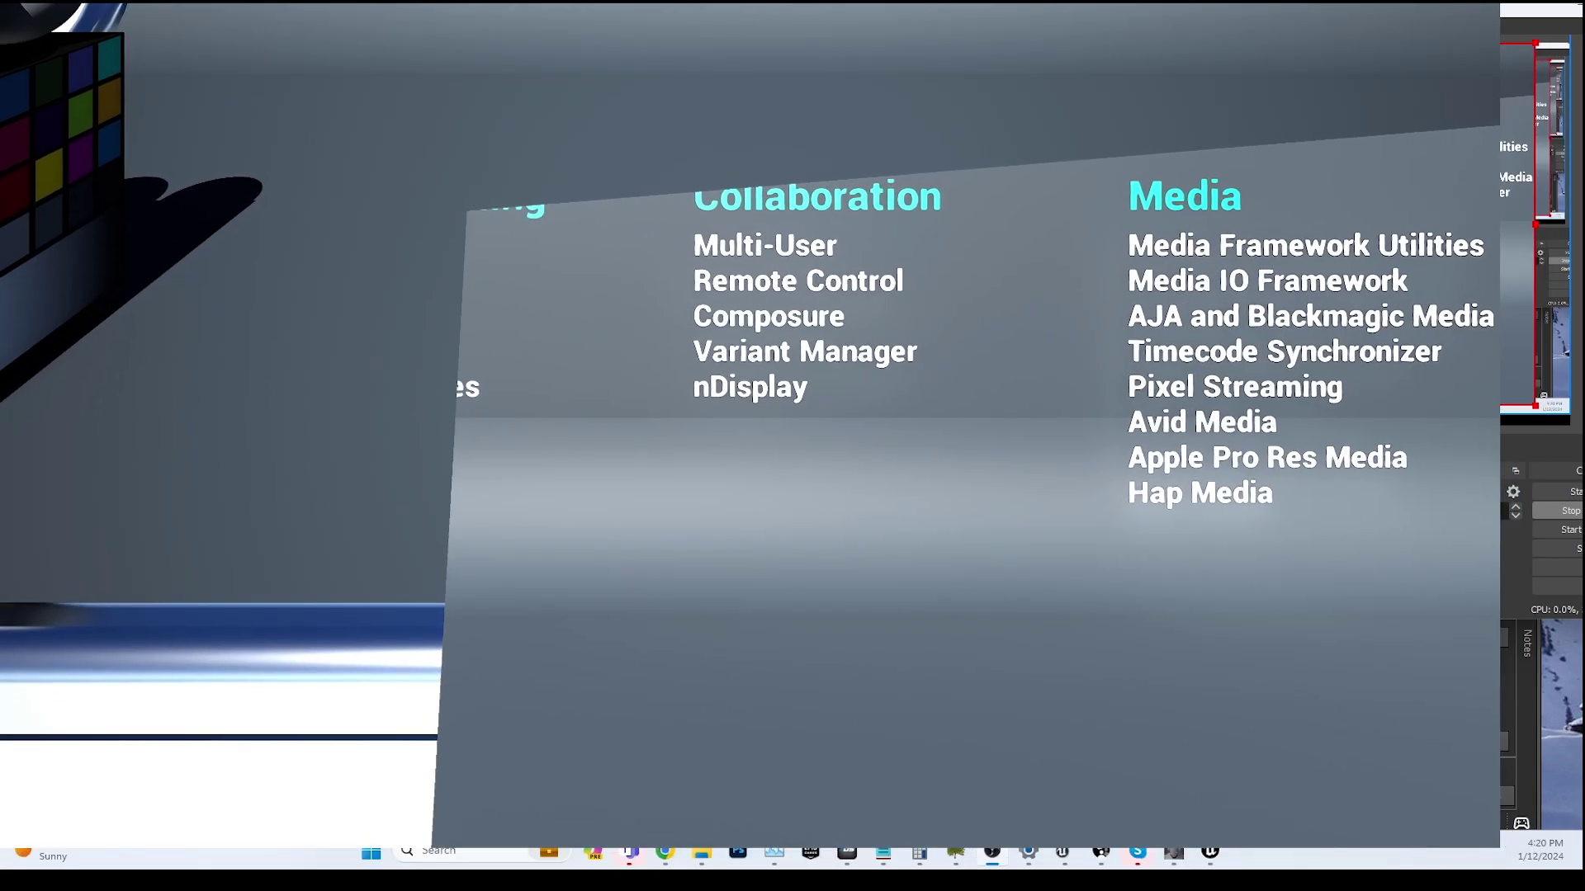
{"action": "left_click", "coordinate": [1578, 6]}
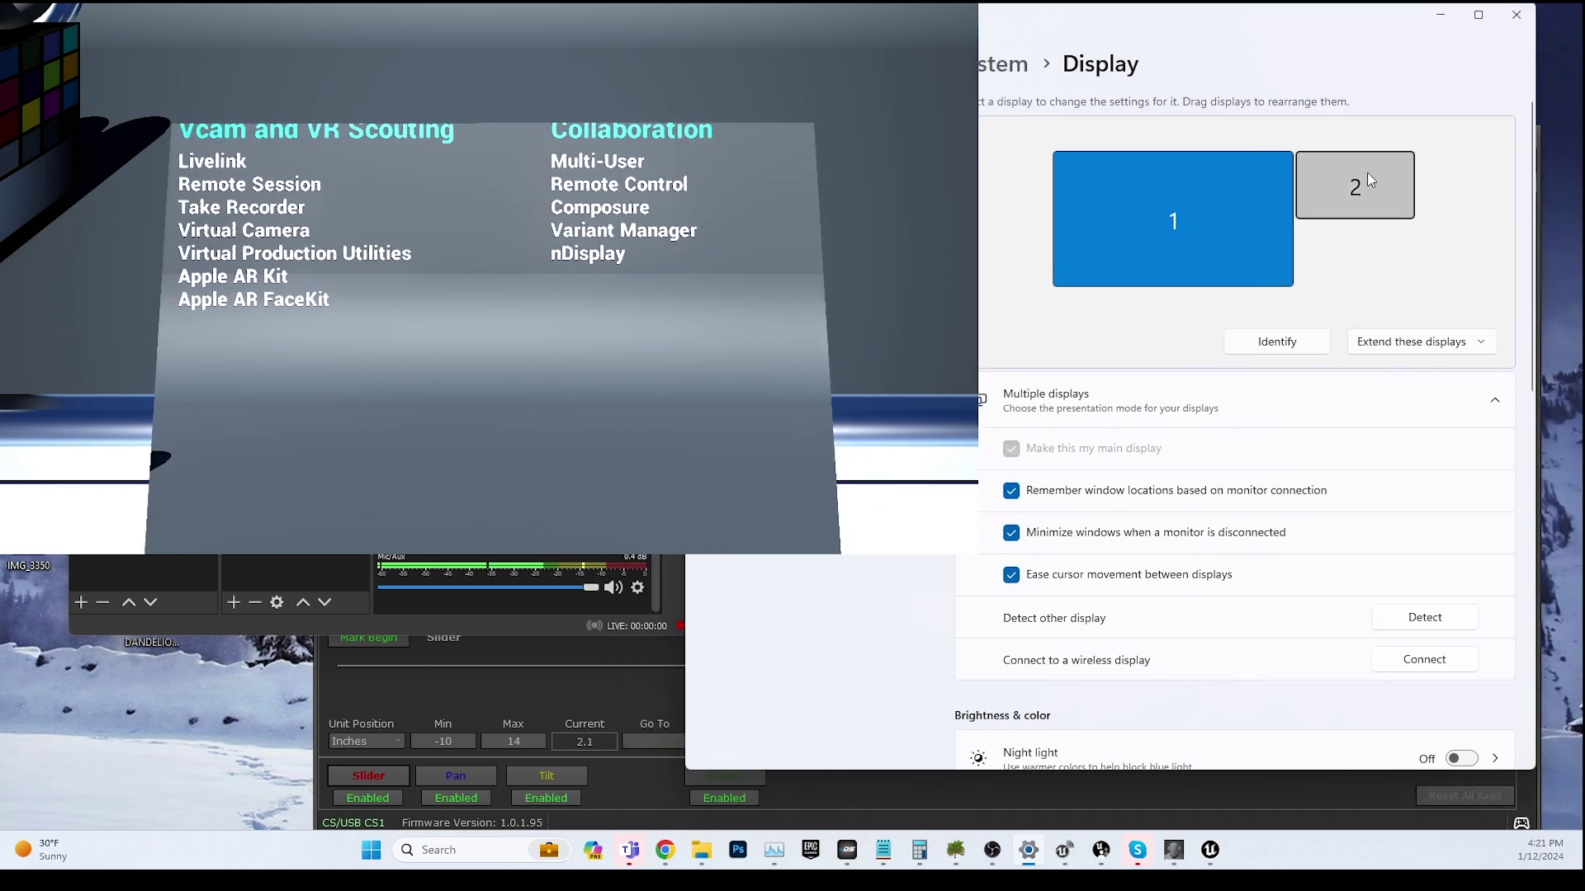
Step: Examine both monitors in the Windows display settings, checking their arrangement, display resolution and scale options
{"action": "left_click", "coordinate": [1363, 182]}
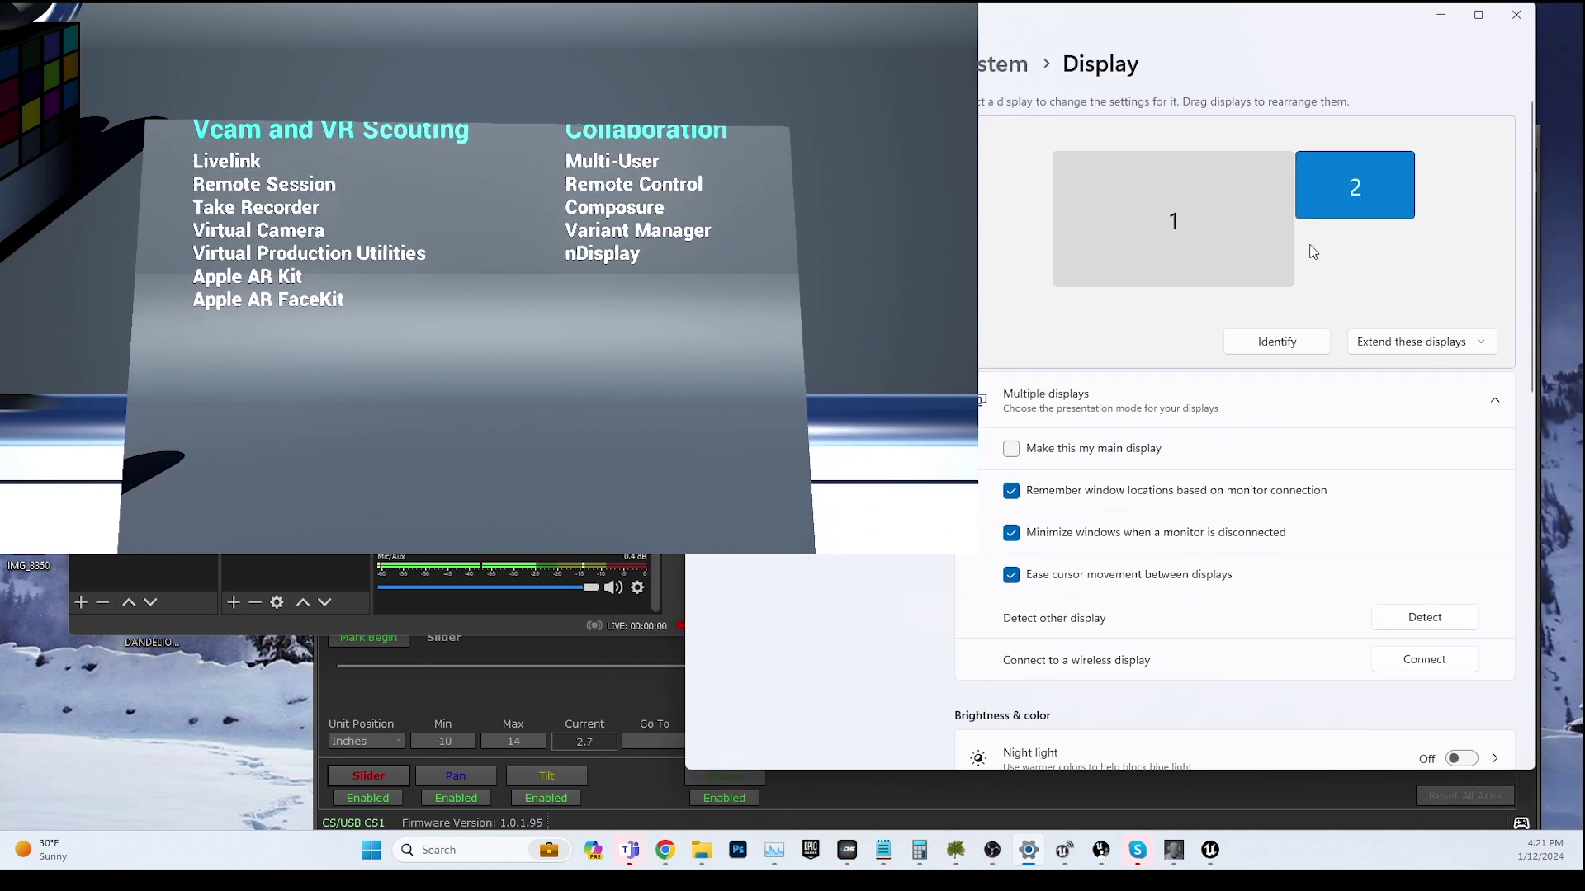
{"action": "left_click", "coordinate": [1257, 252]}
{"action": "scroll", "coordinate": [1175, 633], "scroll_direction": "down", "scroll_amount": 6}
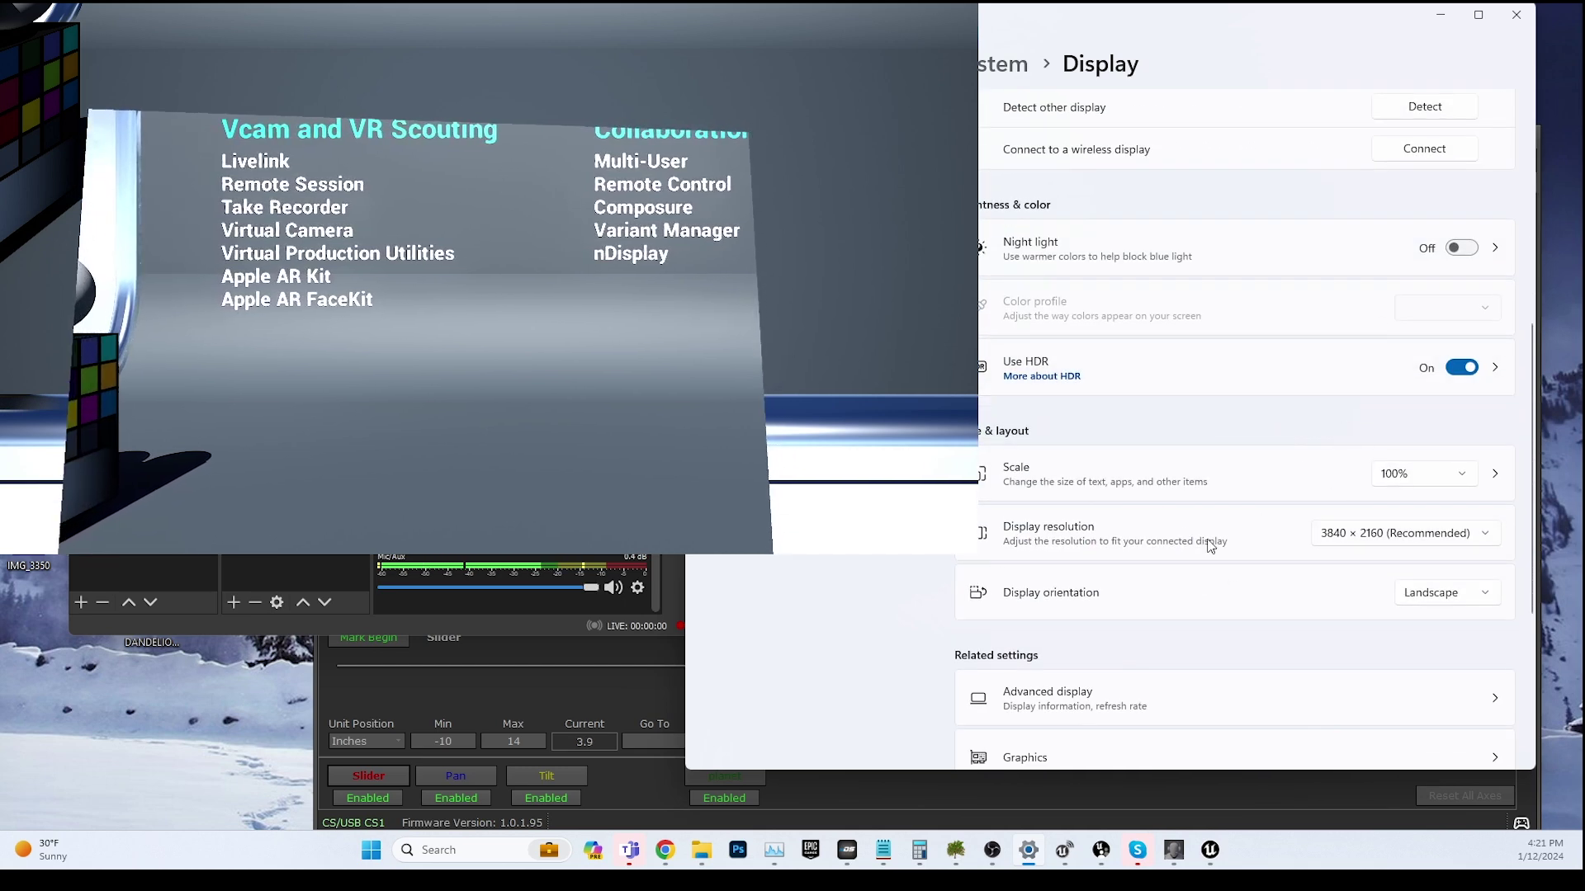
{"action": "scroll", "coordinate": [1222, 566], "scroll_direction": "up", "scroll_amount": 6}
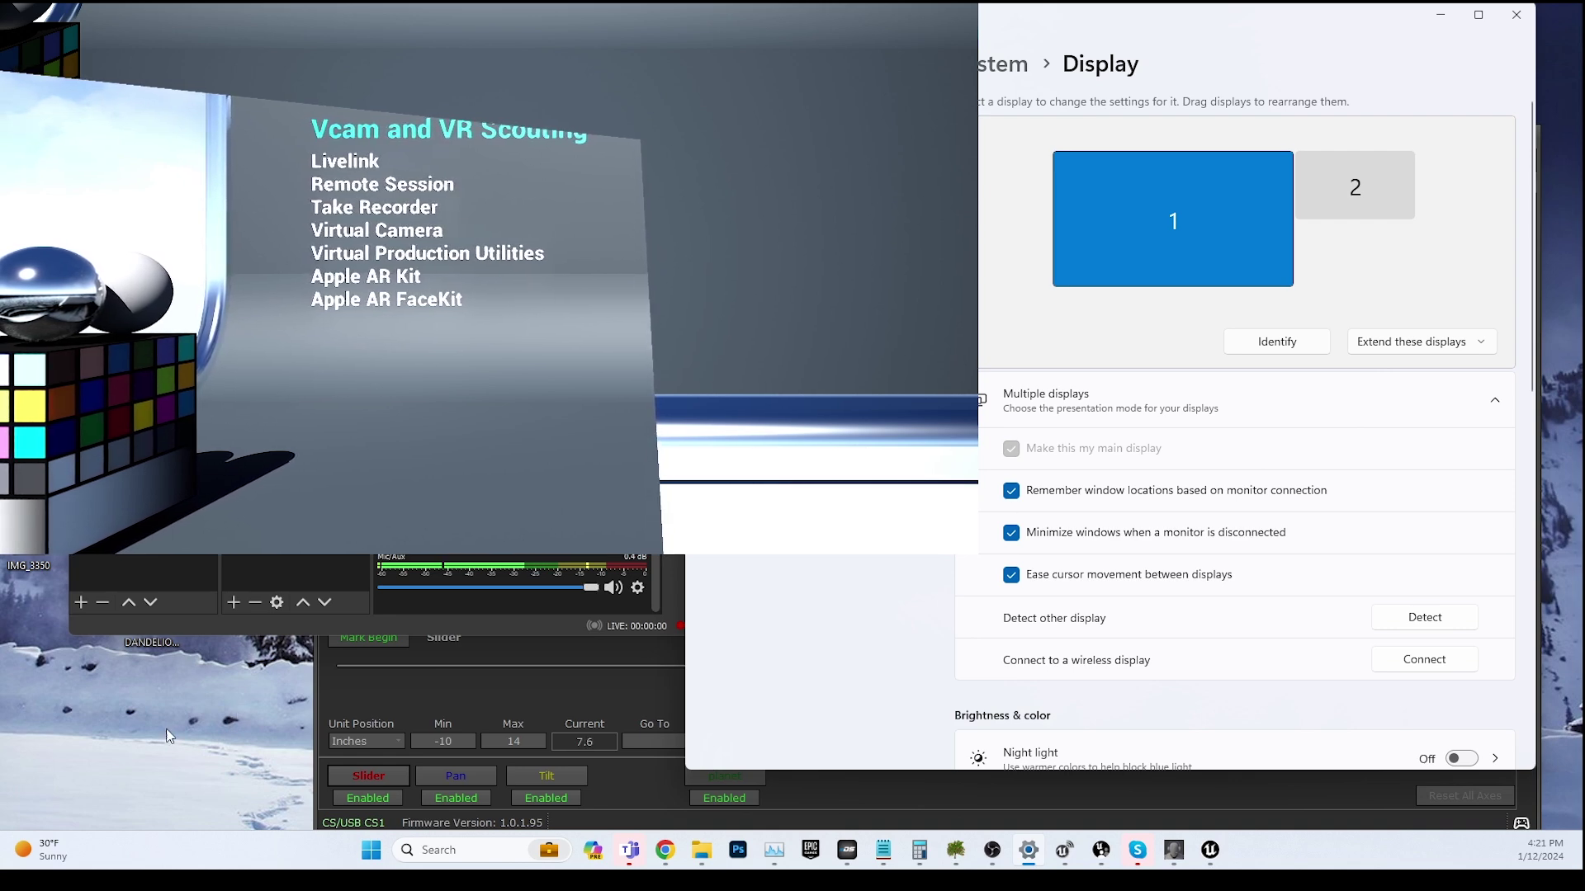
{"action": "left_click", "coordinate": [220, 626]}
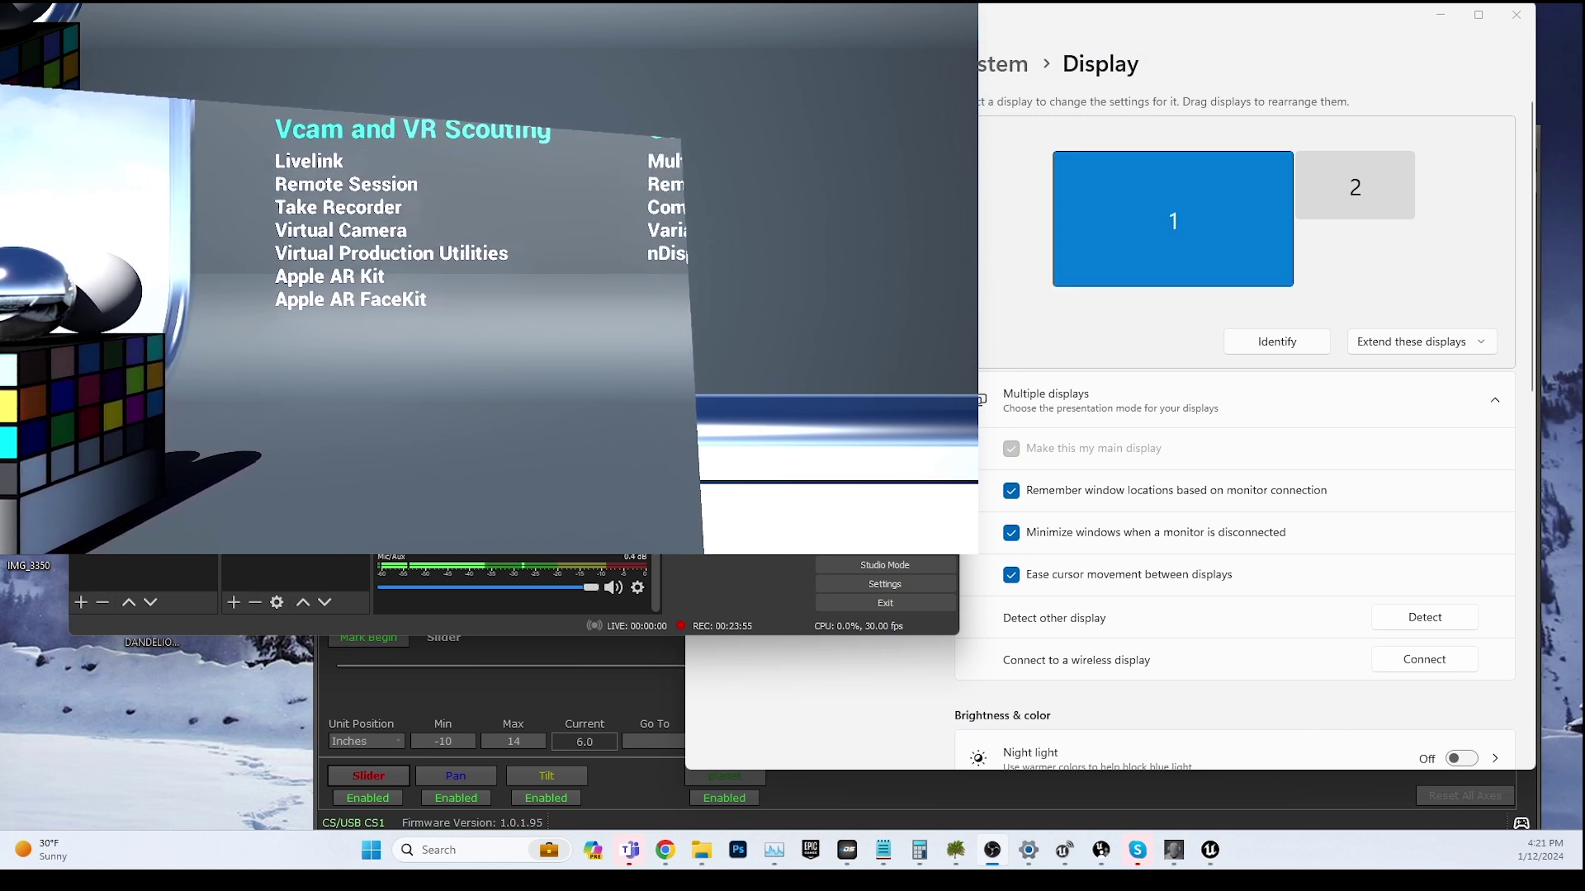
{"action": "scroll", "coordinate": [1376, 723], "scroll_direction": "down", "scroll_amount": 5}
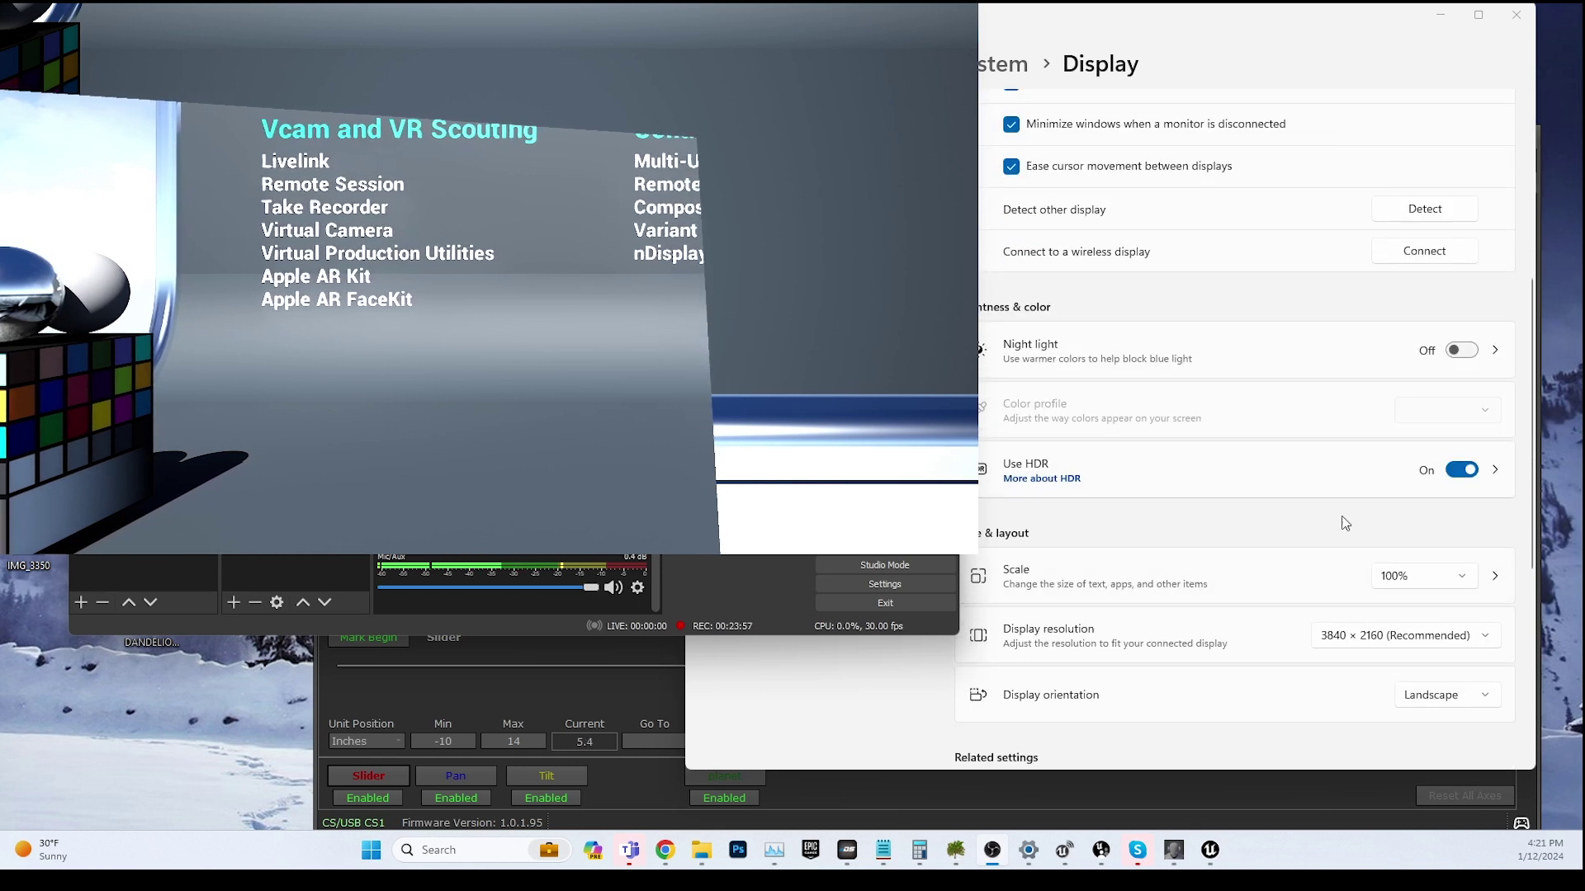
{"action": "left_click", "coordinate": [1441, 575]}
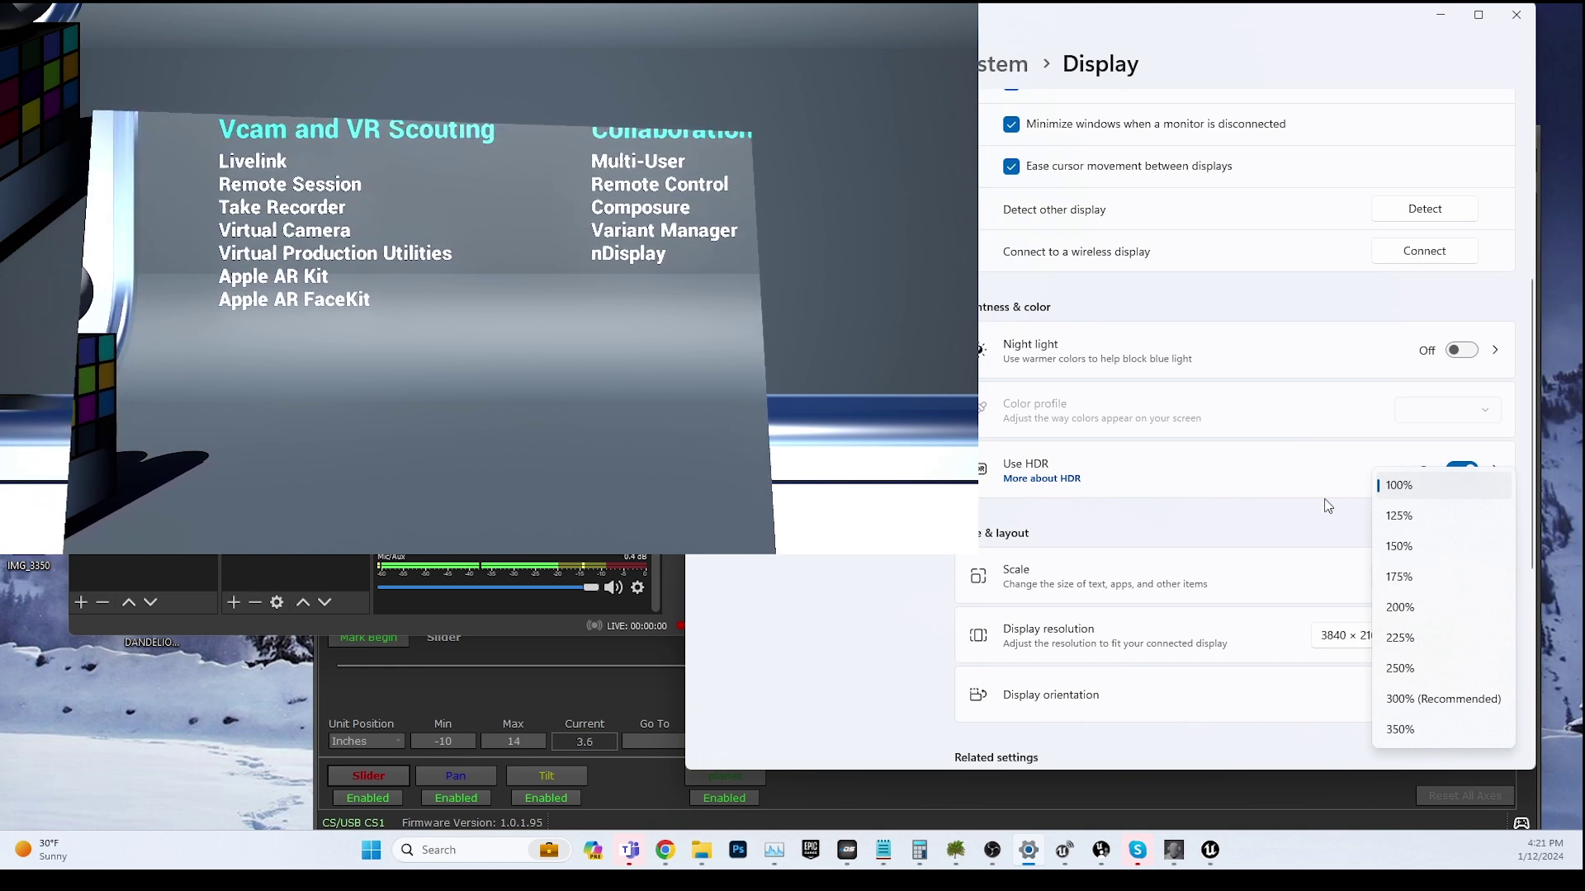
{"action": "left_click", "coordinate": [1220, 532]}
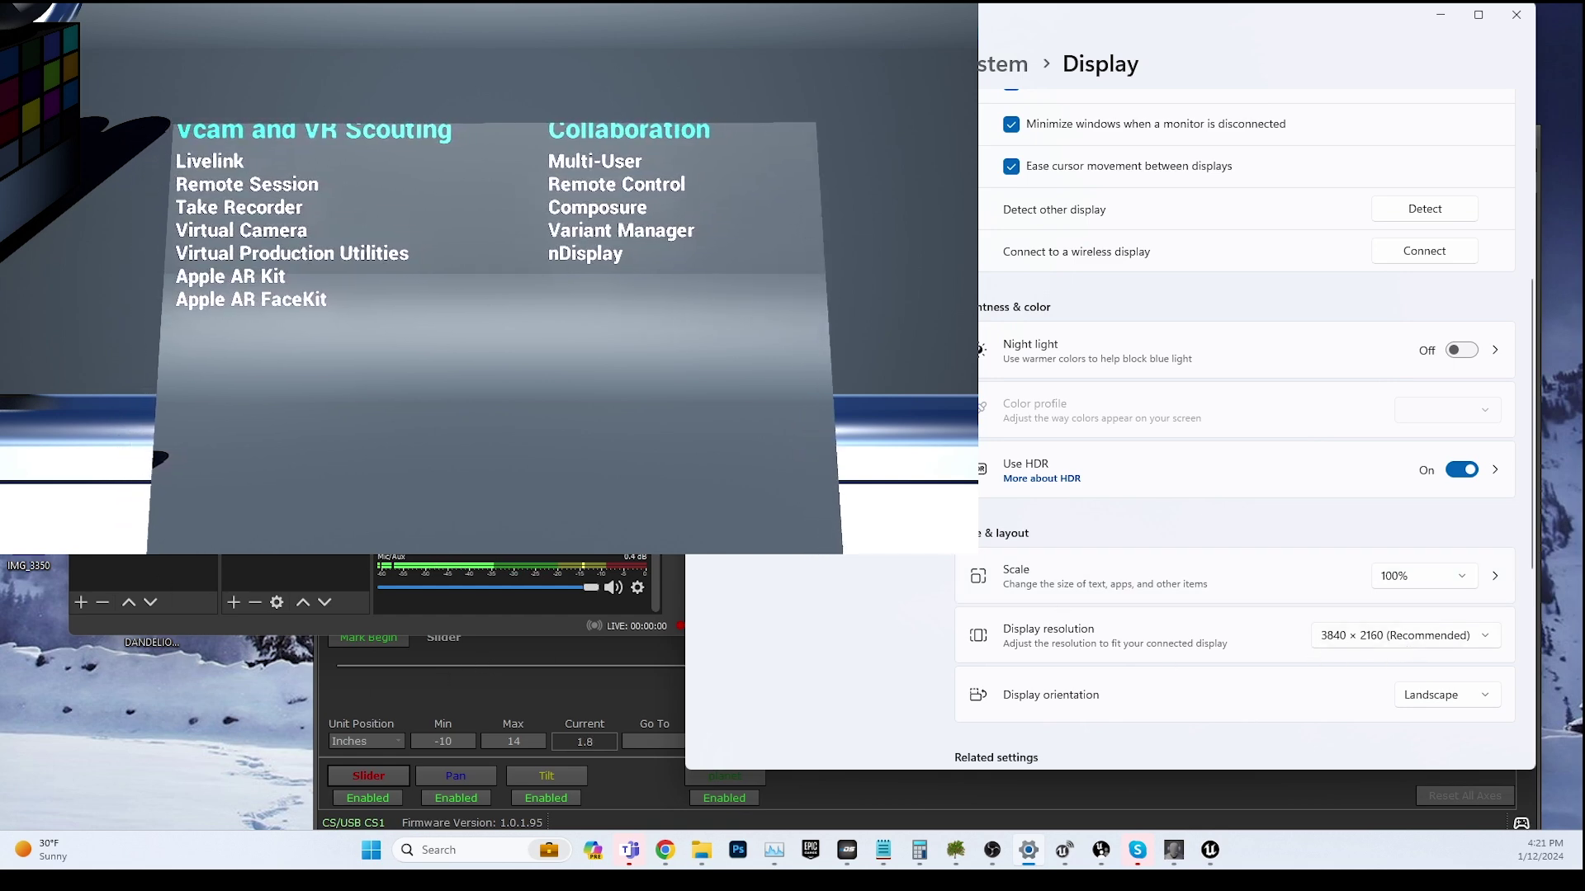
Step: Switch to Kessler kOS, reposition its window, and jog the Slider axis to test the nDisplay output
{"action": "key", "text": "alt+Tab"}
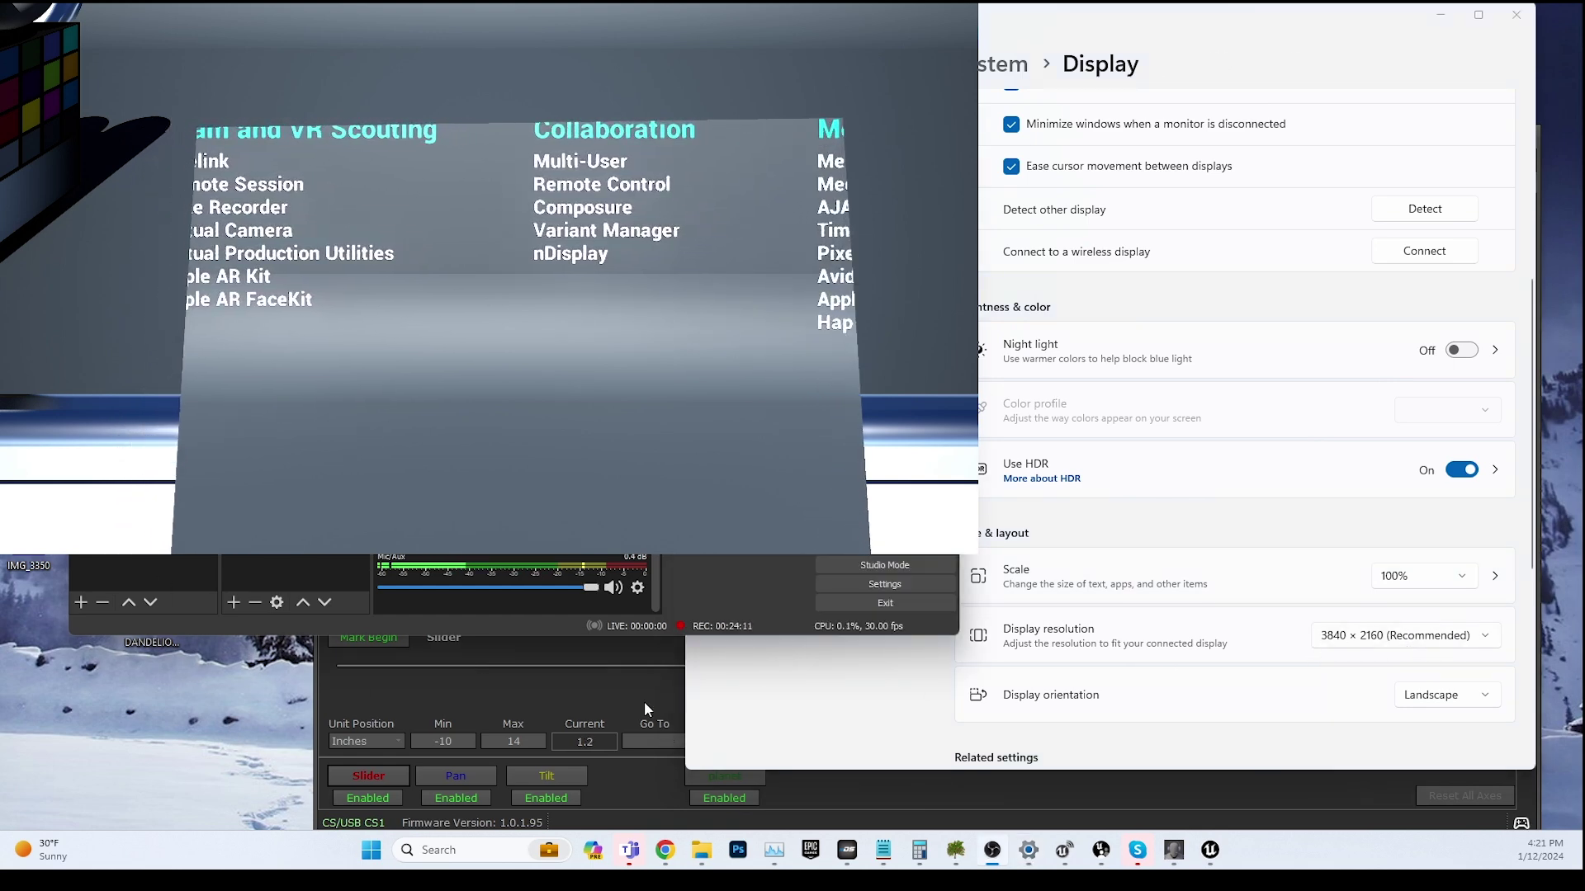
{"action": "left_click", "coordinate": [622, 677]}
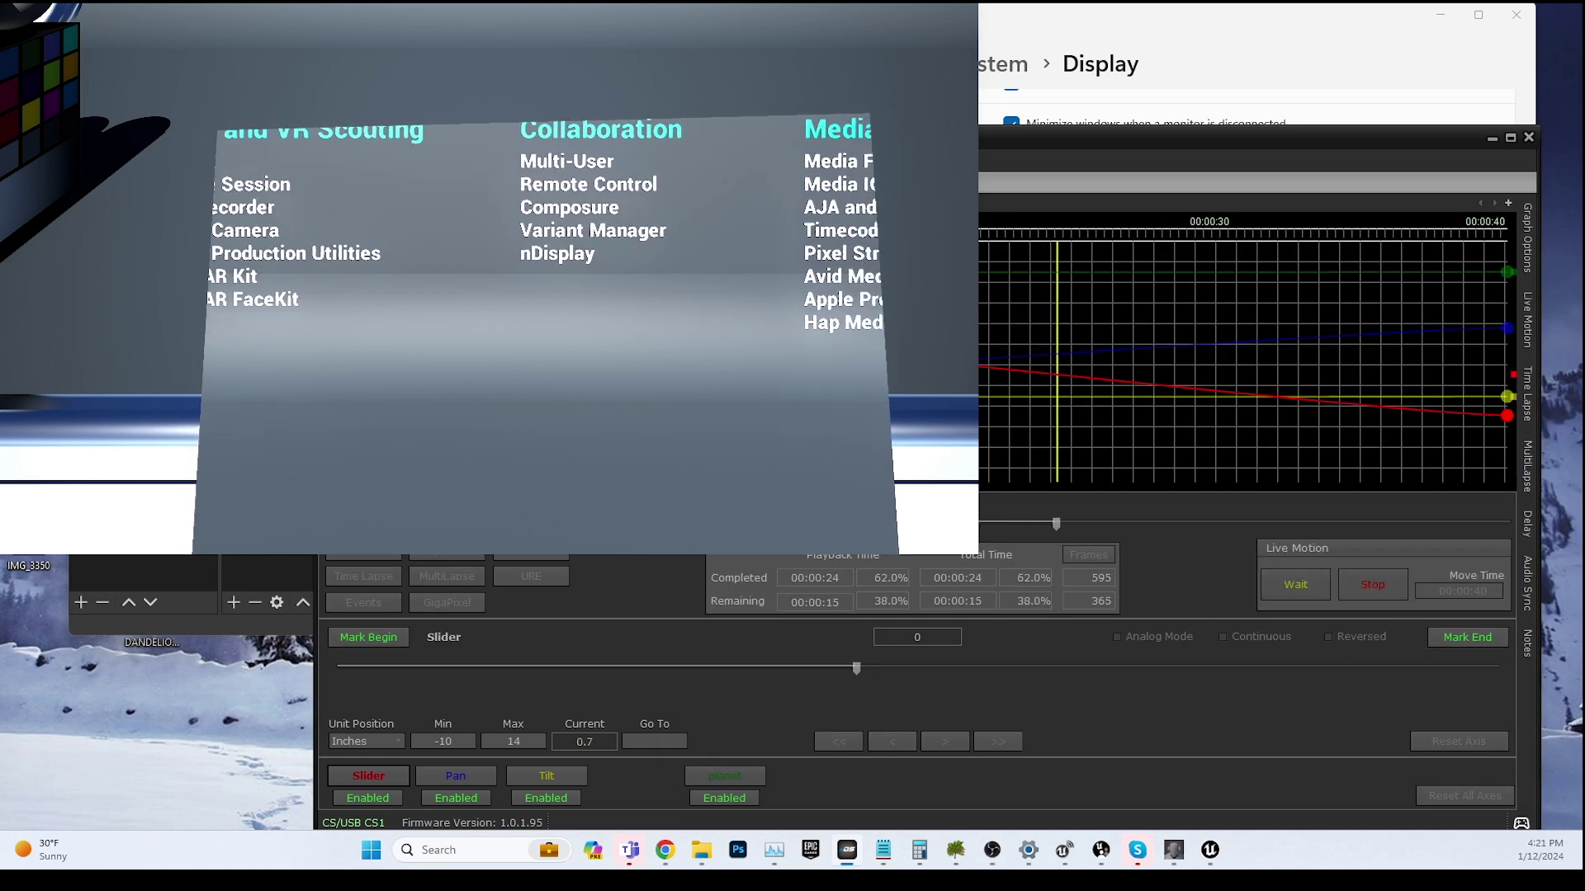
{"action": "left_click_drag", "start_coordinate": [808, 138], "coordinate": [879, 151]}
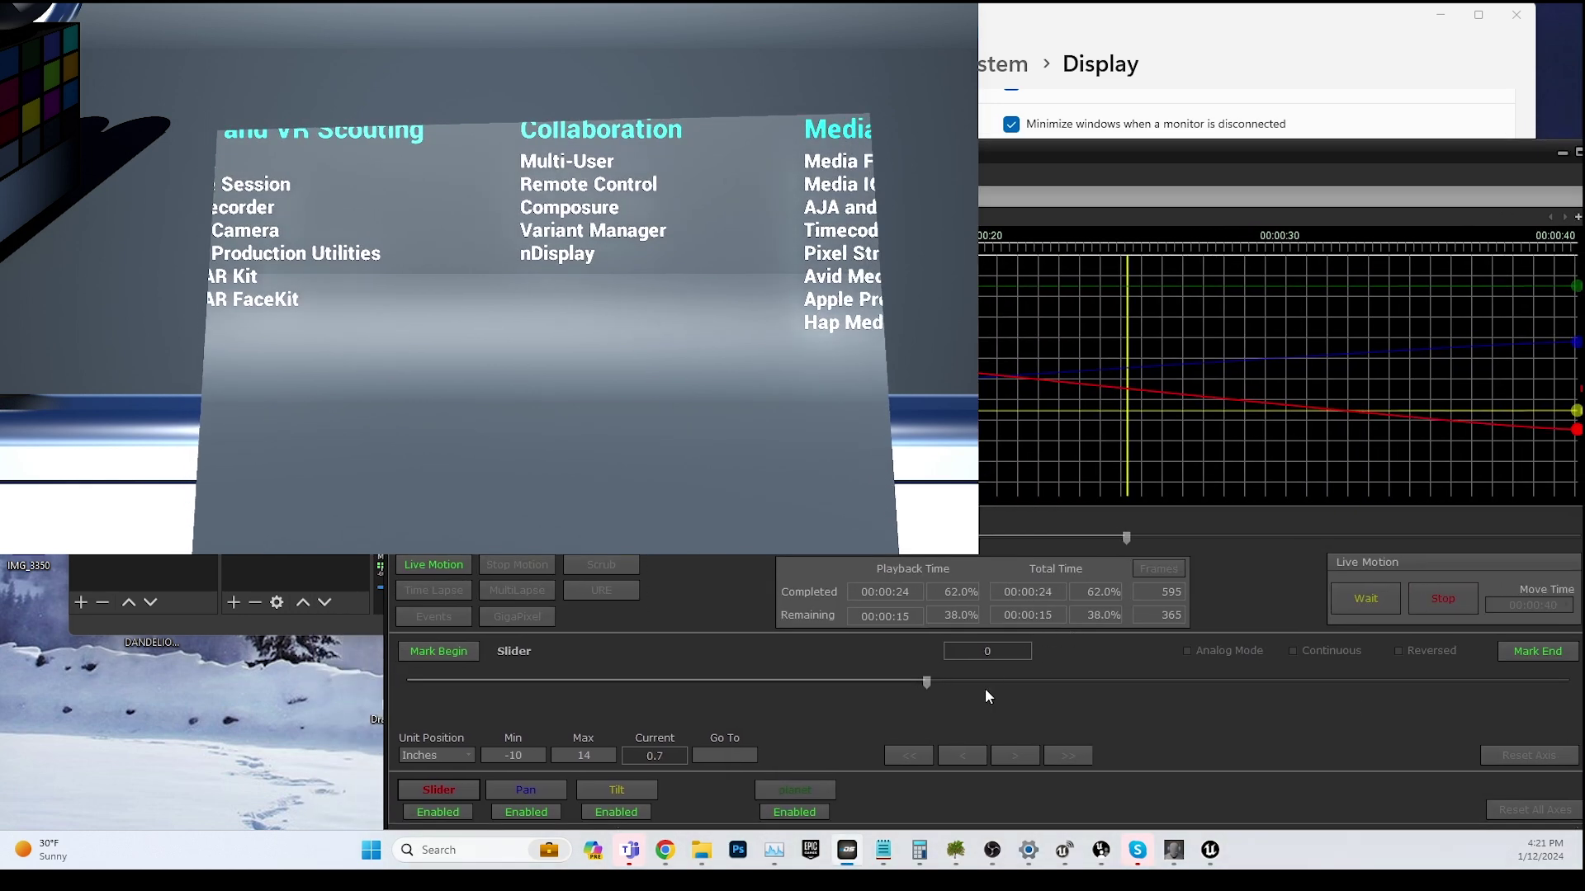
{"action": "left_click_drag", "start_coordinate": [922, 675], "coordinate": [804, 687]}
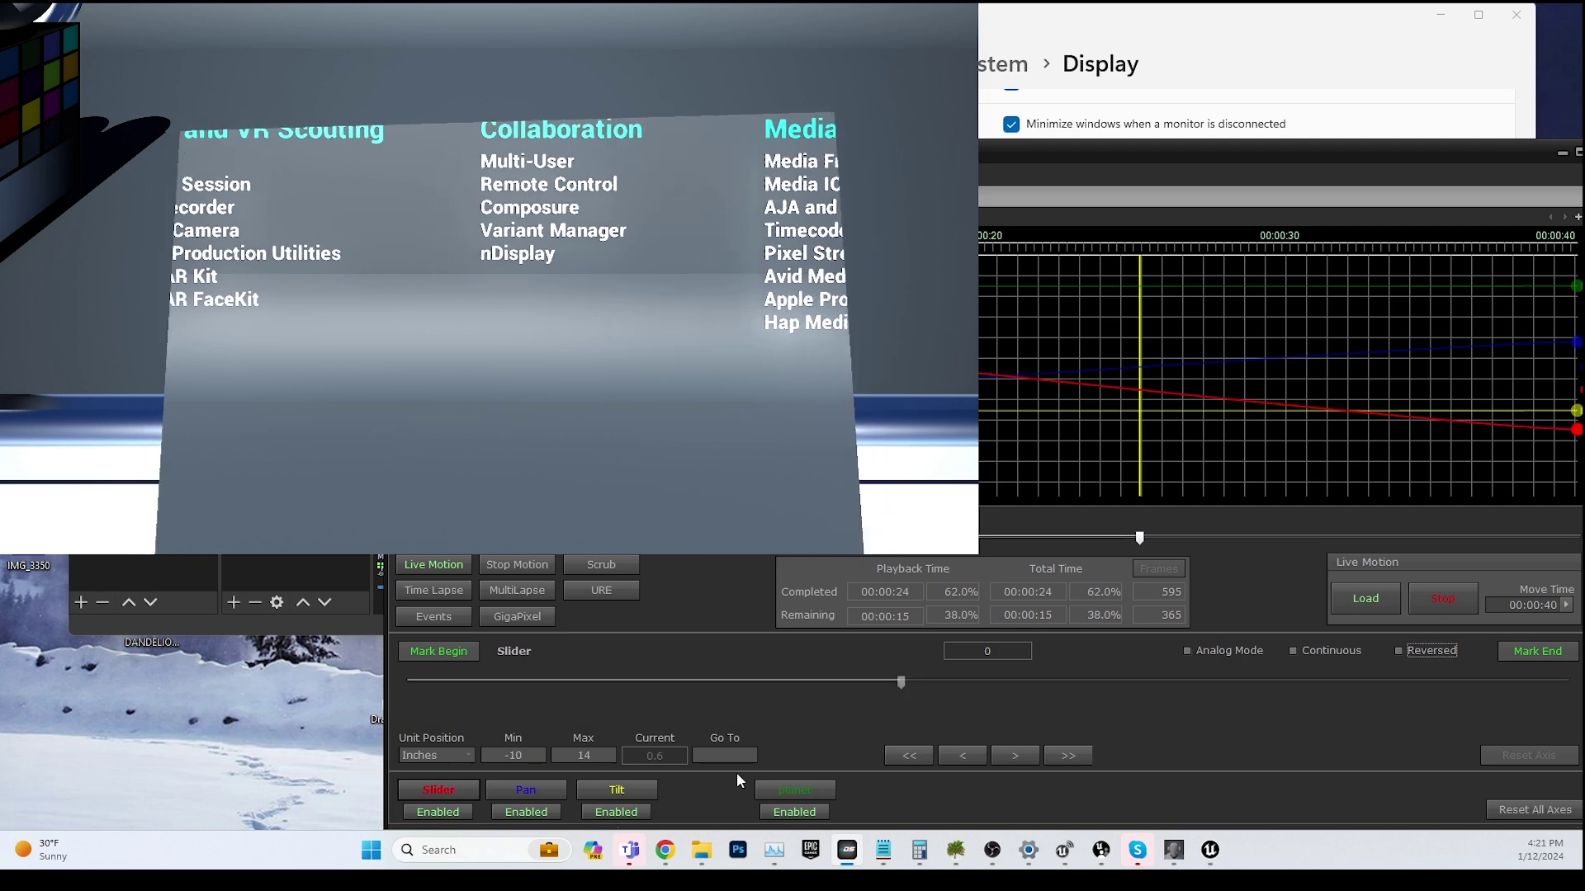
Step: Jog the Pan axis back and forth to test the nDisplay camera, and switch to OBS
{"action": "left_click", "coordinate": [542, 794]}
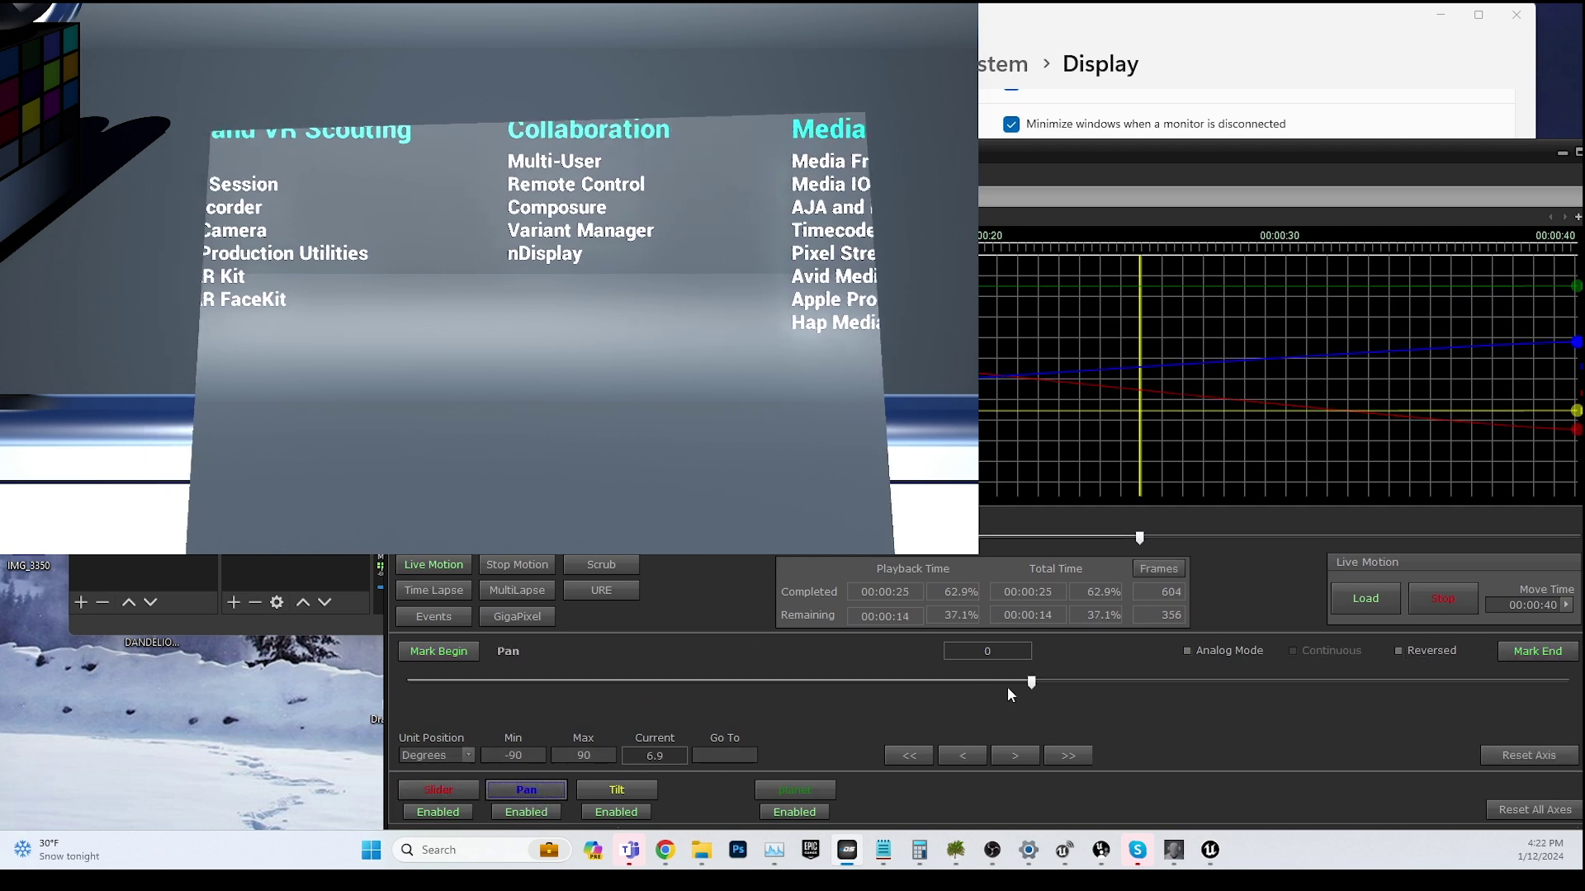
{"action": "mouse_move", "coordinate": [1002, 682]}
{"action": "left_mouse_down"}
{"action": "mouse_move", "coordinate": [704, 682]}
{"action": "mouse_move", "coordinate": [1271, 682]}
{"action": "mouse_move", "coordinate": [978, 683]}
{"action": "mouse_move", "coordinate": [993, 686]}
{"action": "left_mouse_up"}
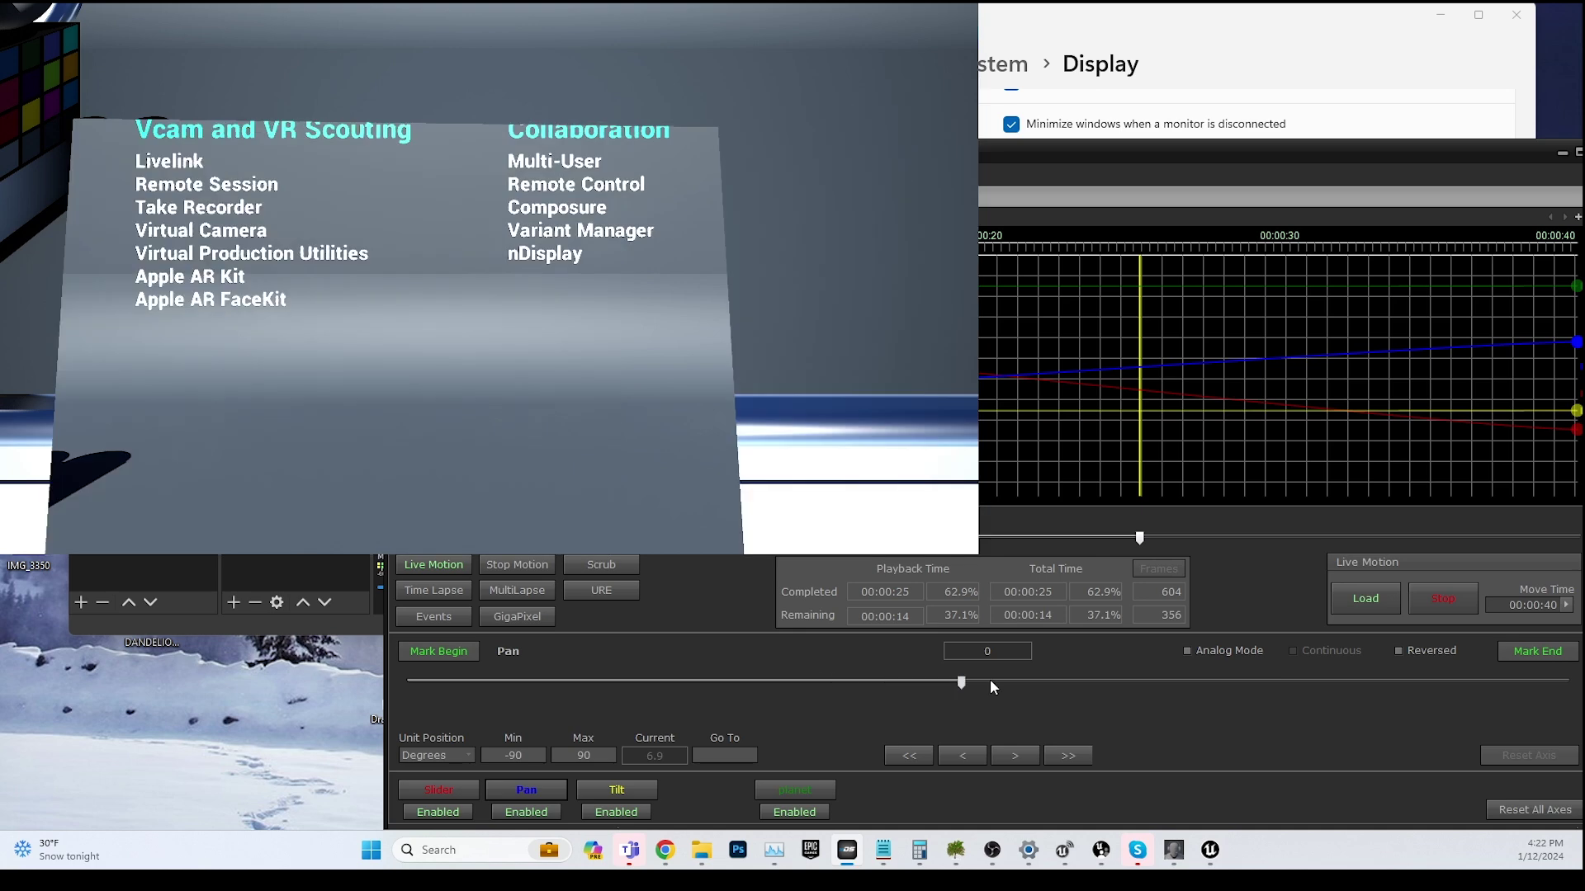
{"action": "left_click", "coordinate": [979, 683]}
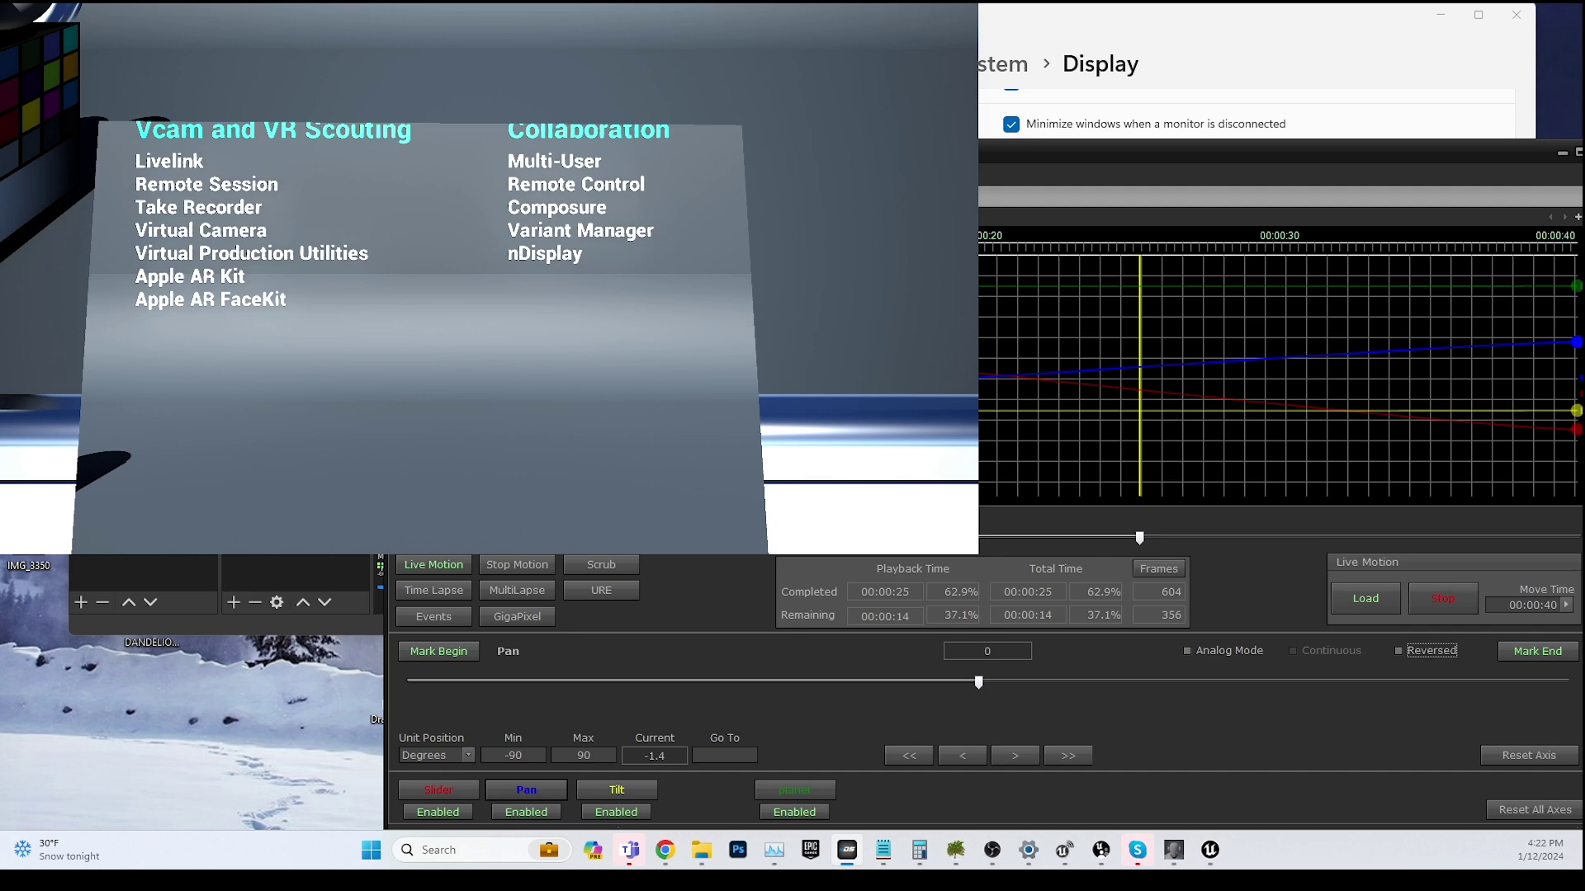
{"action": "key", "text": "alt+Tab"}
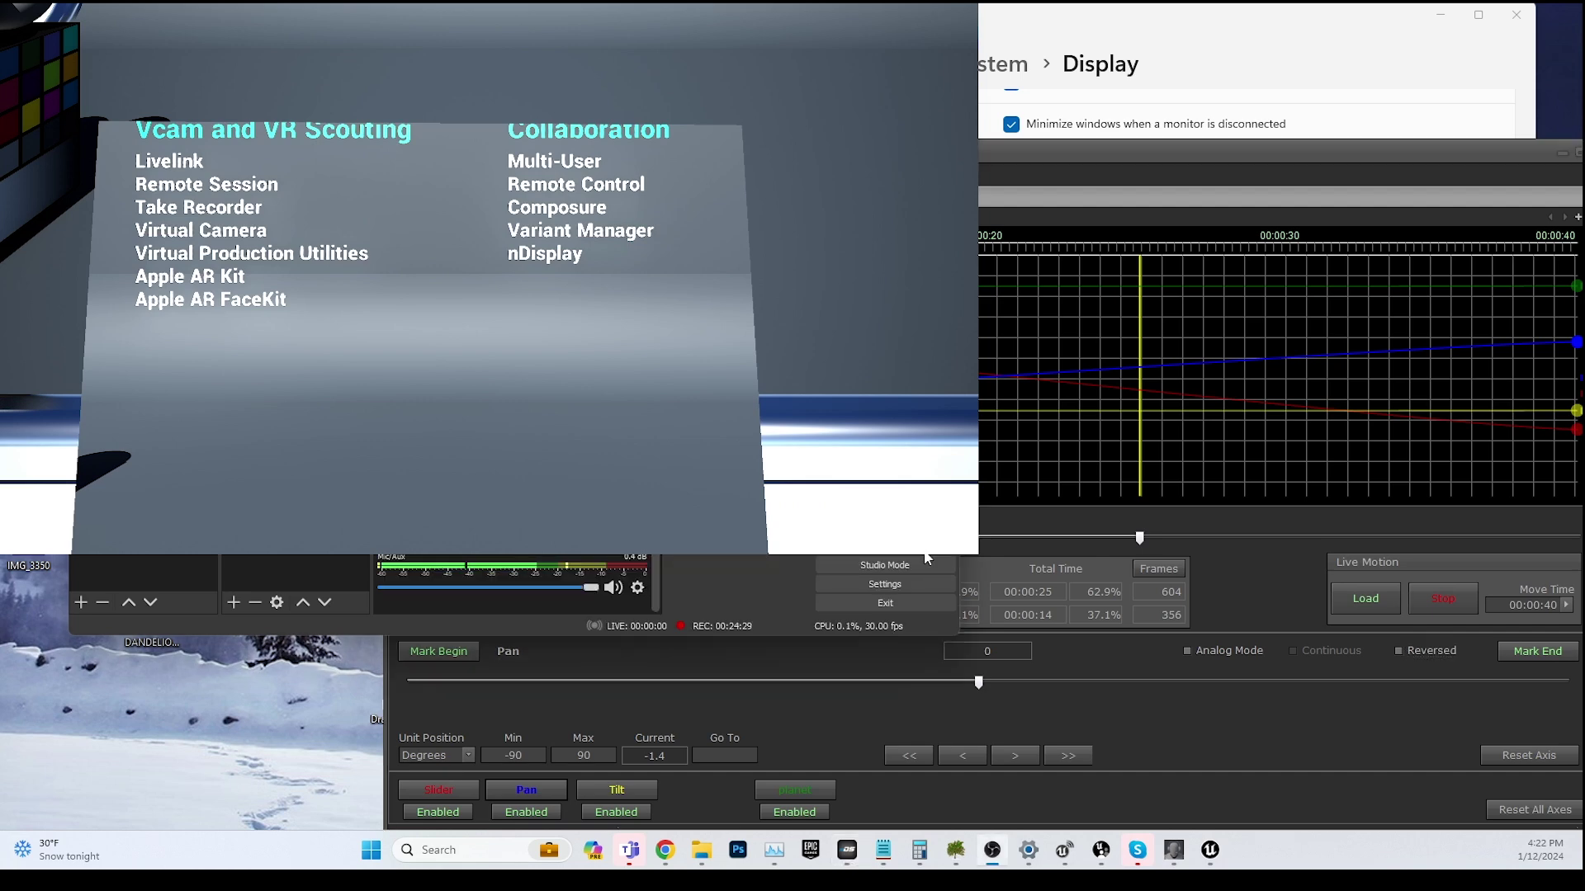